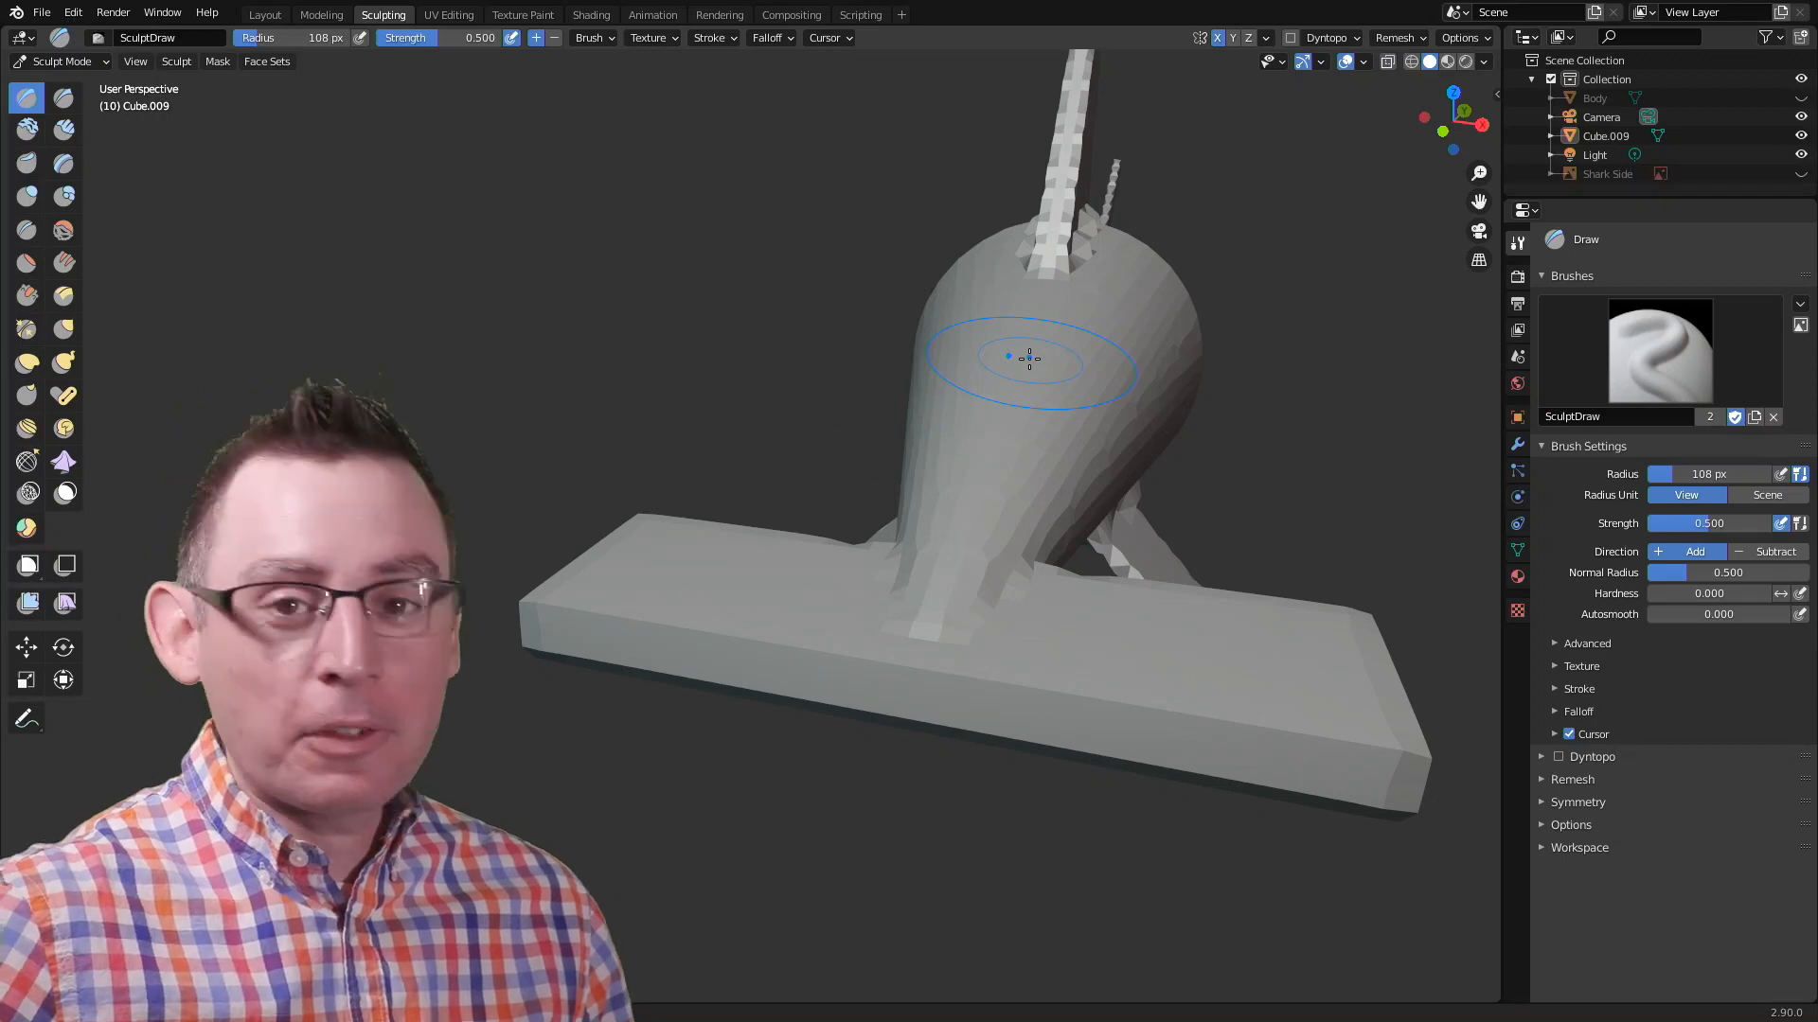
Step: Switch to the Clay Strips brush and back to the Draw brush
{"action": "middle_click_drag", "start_coordinate": [1070, 538], "coordinate": [1065, 440]}
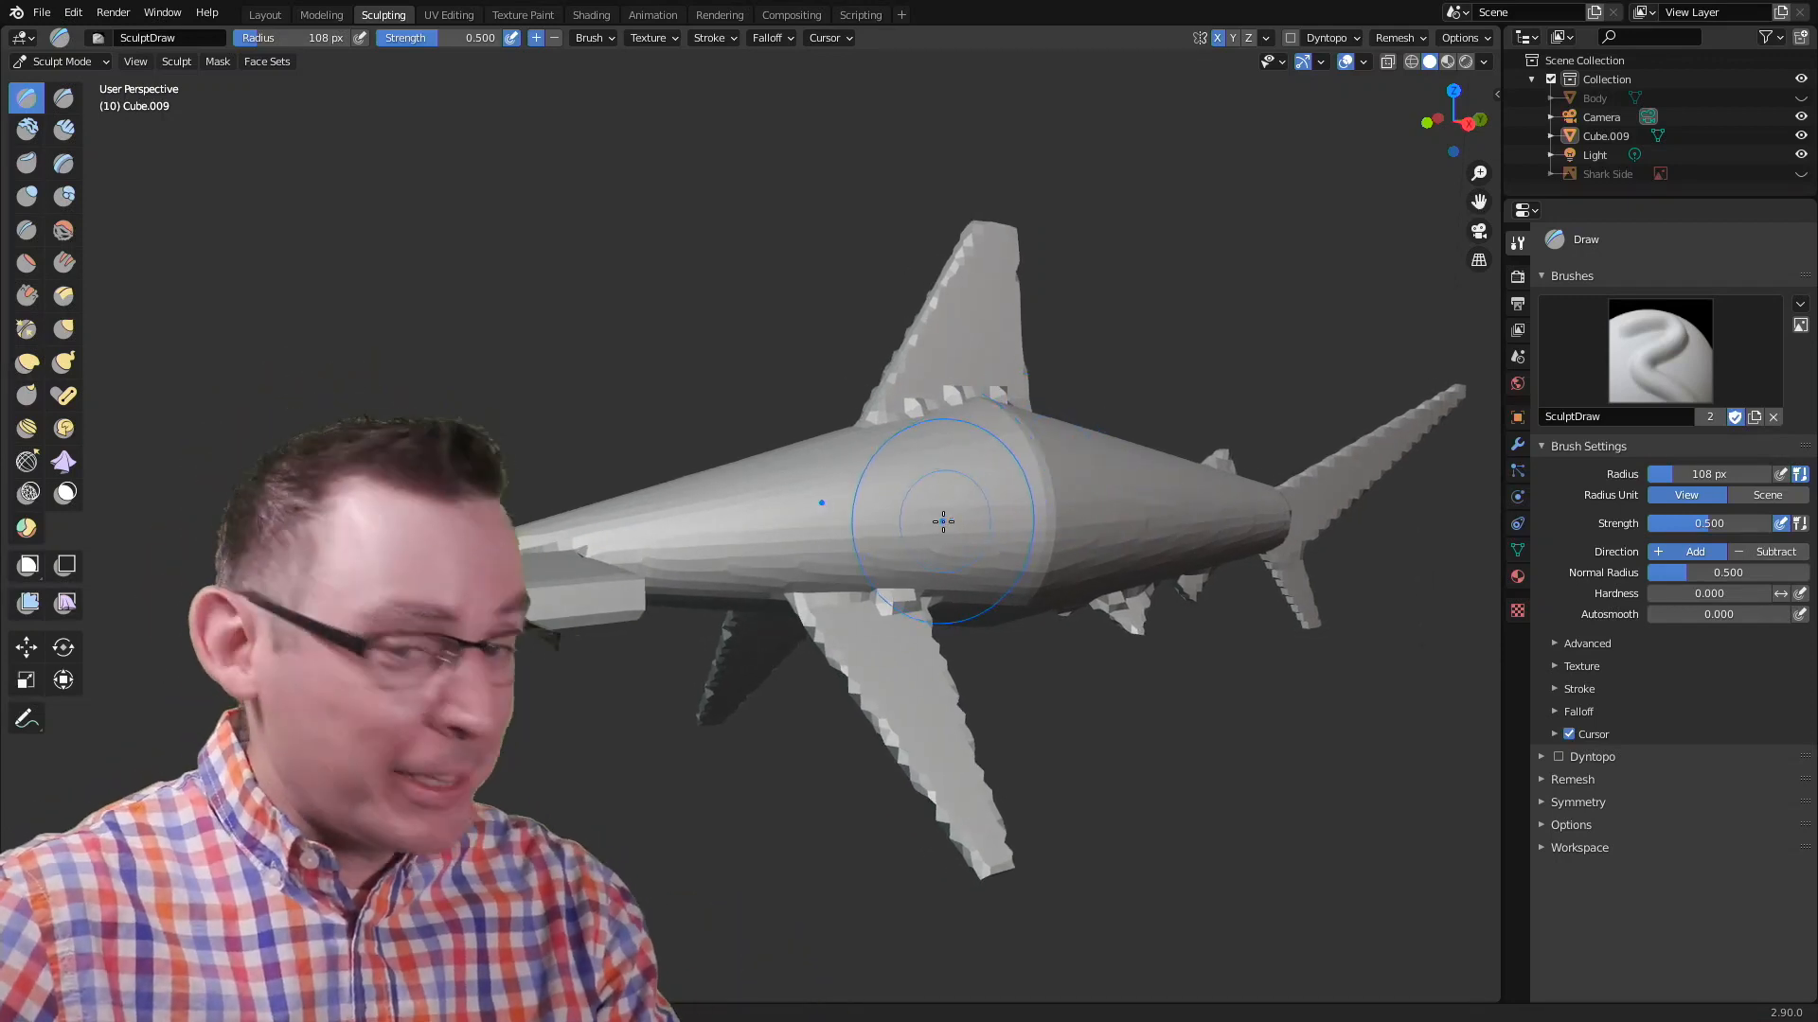
{"action": "middle_click_drag", "start_coordinate": [913, 539], "coordinate": [914, 508]}
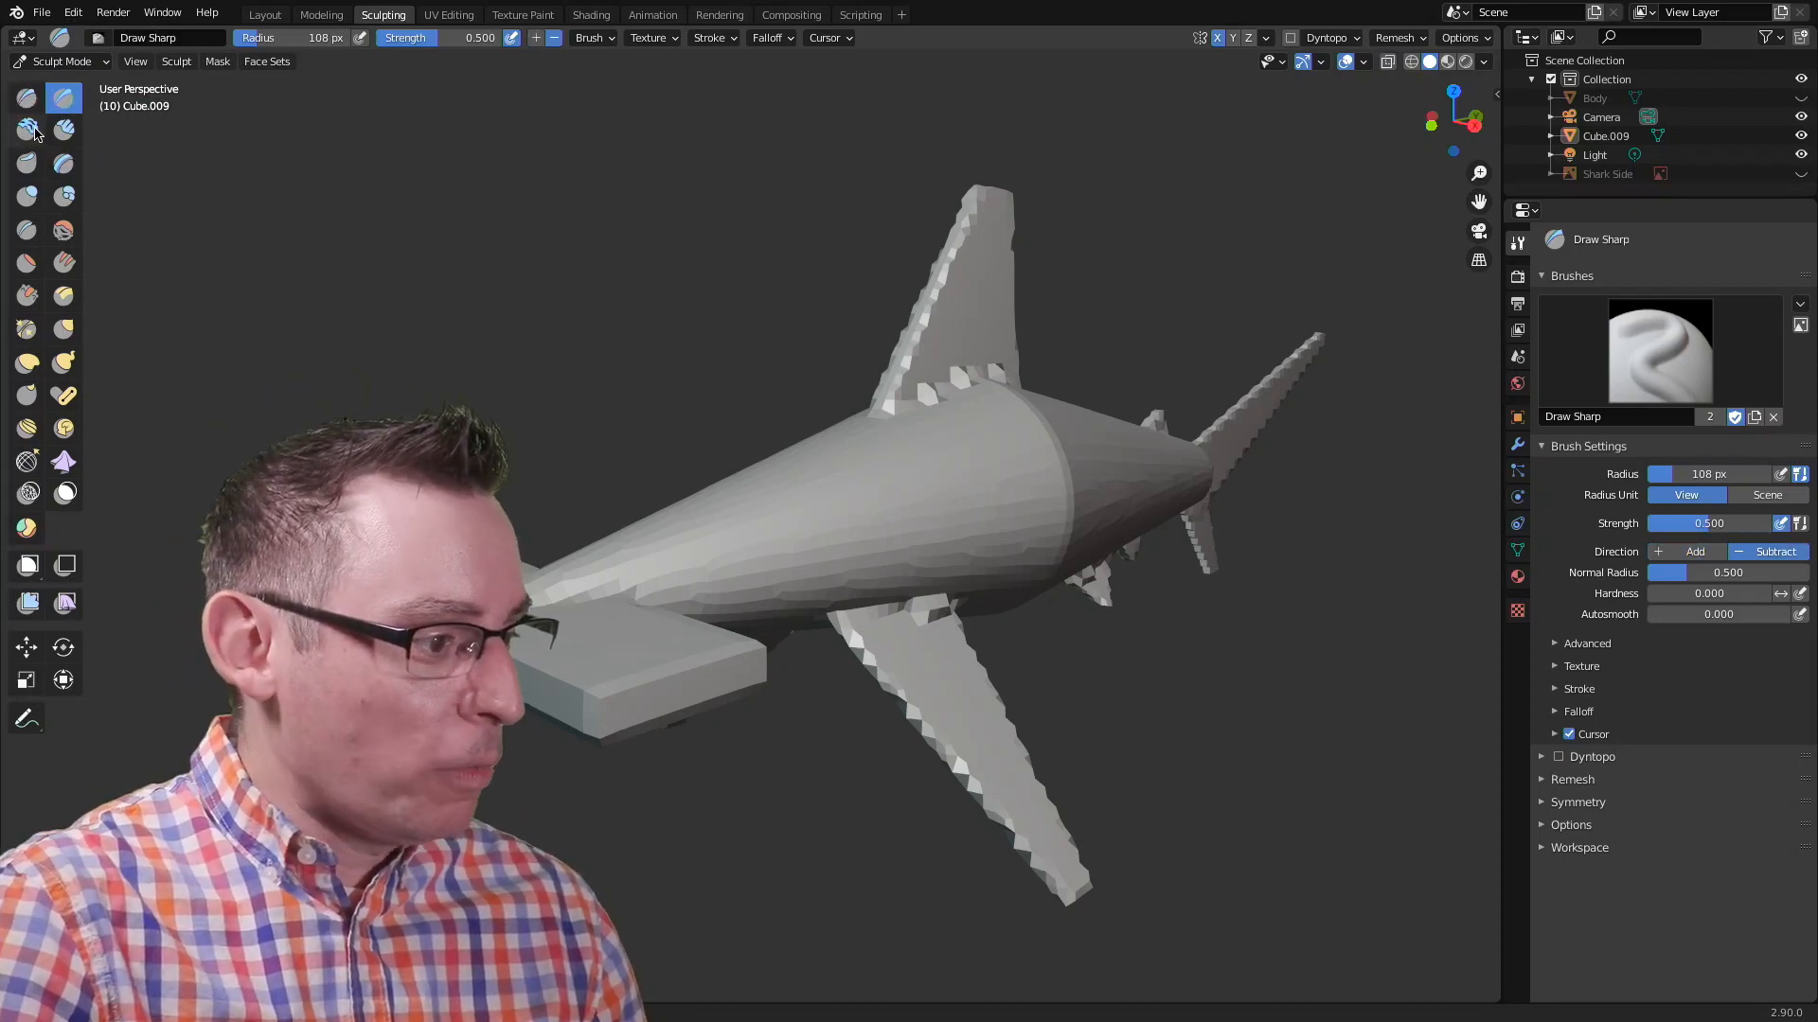
{"action": "left_click", "coordinate": [63, 129]}
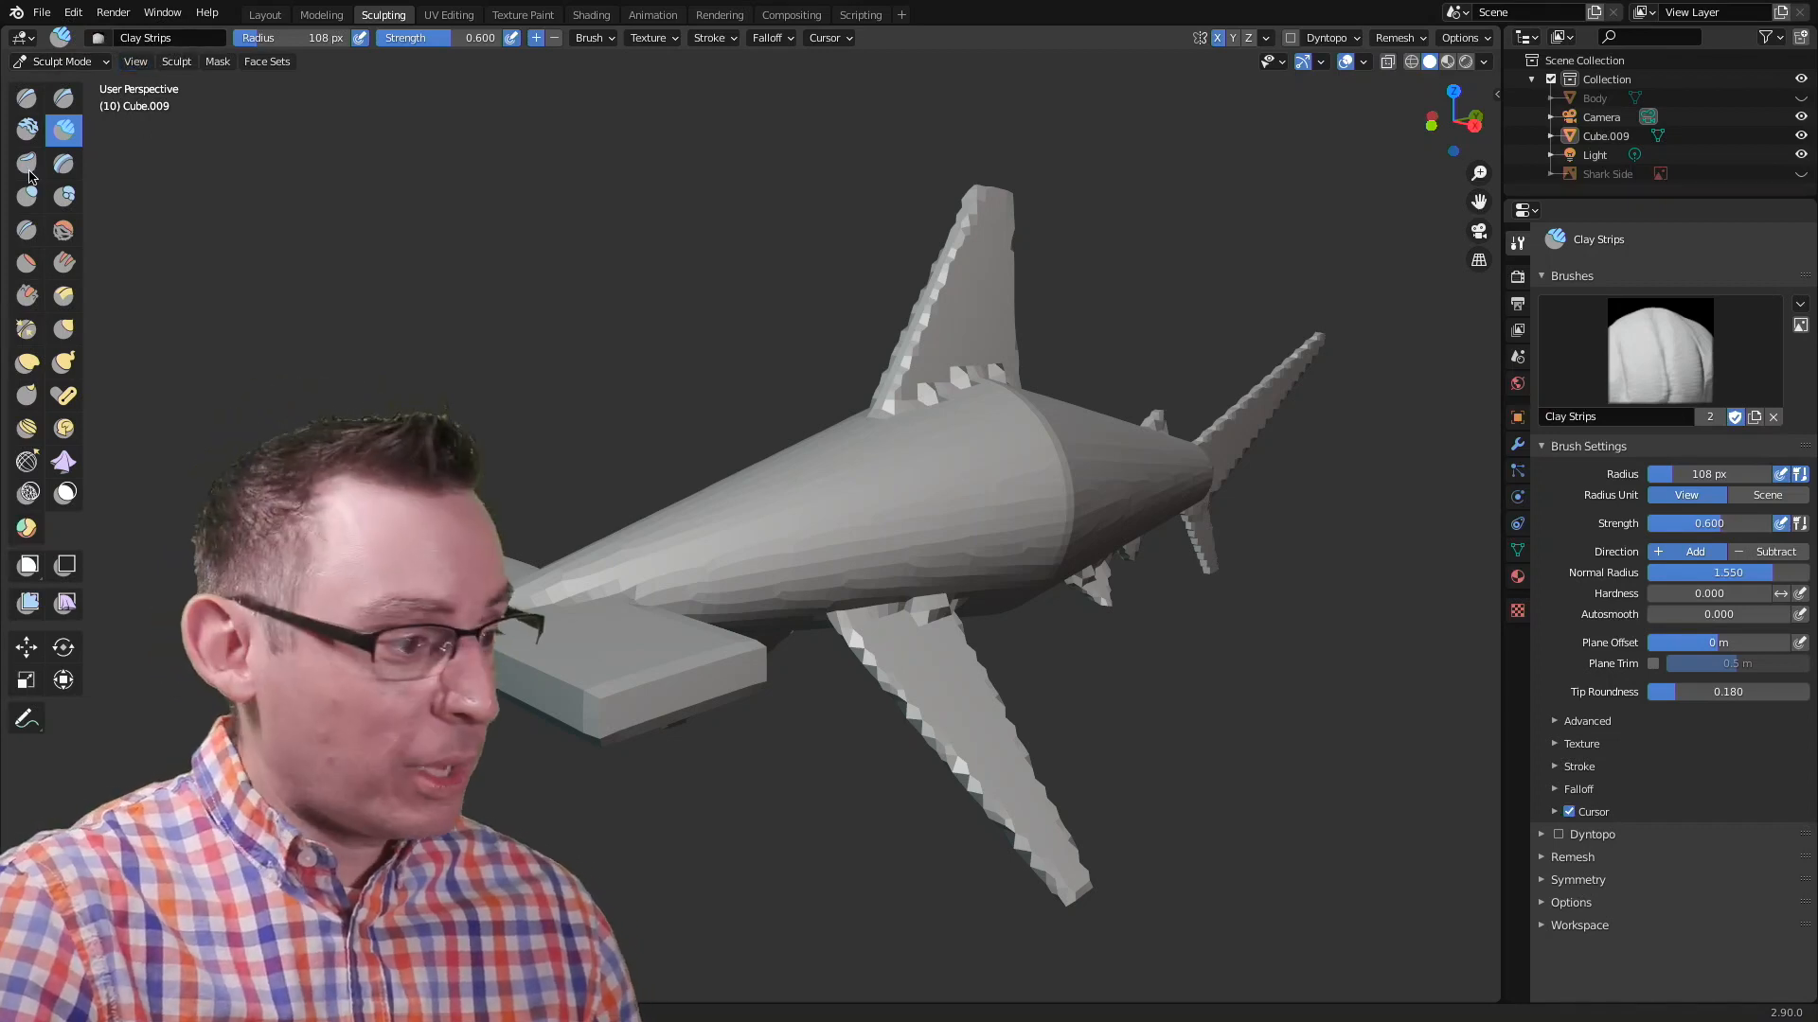
{"action": "left_click", "coordinate": [25, 100]}
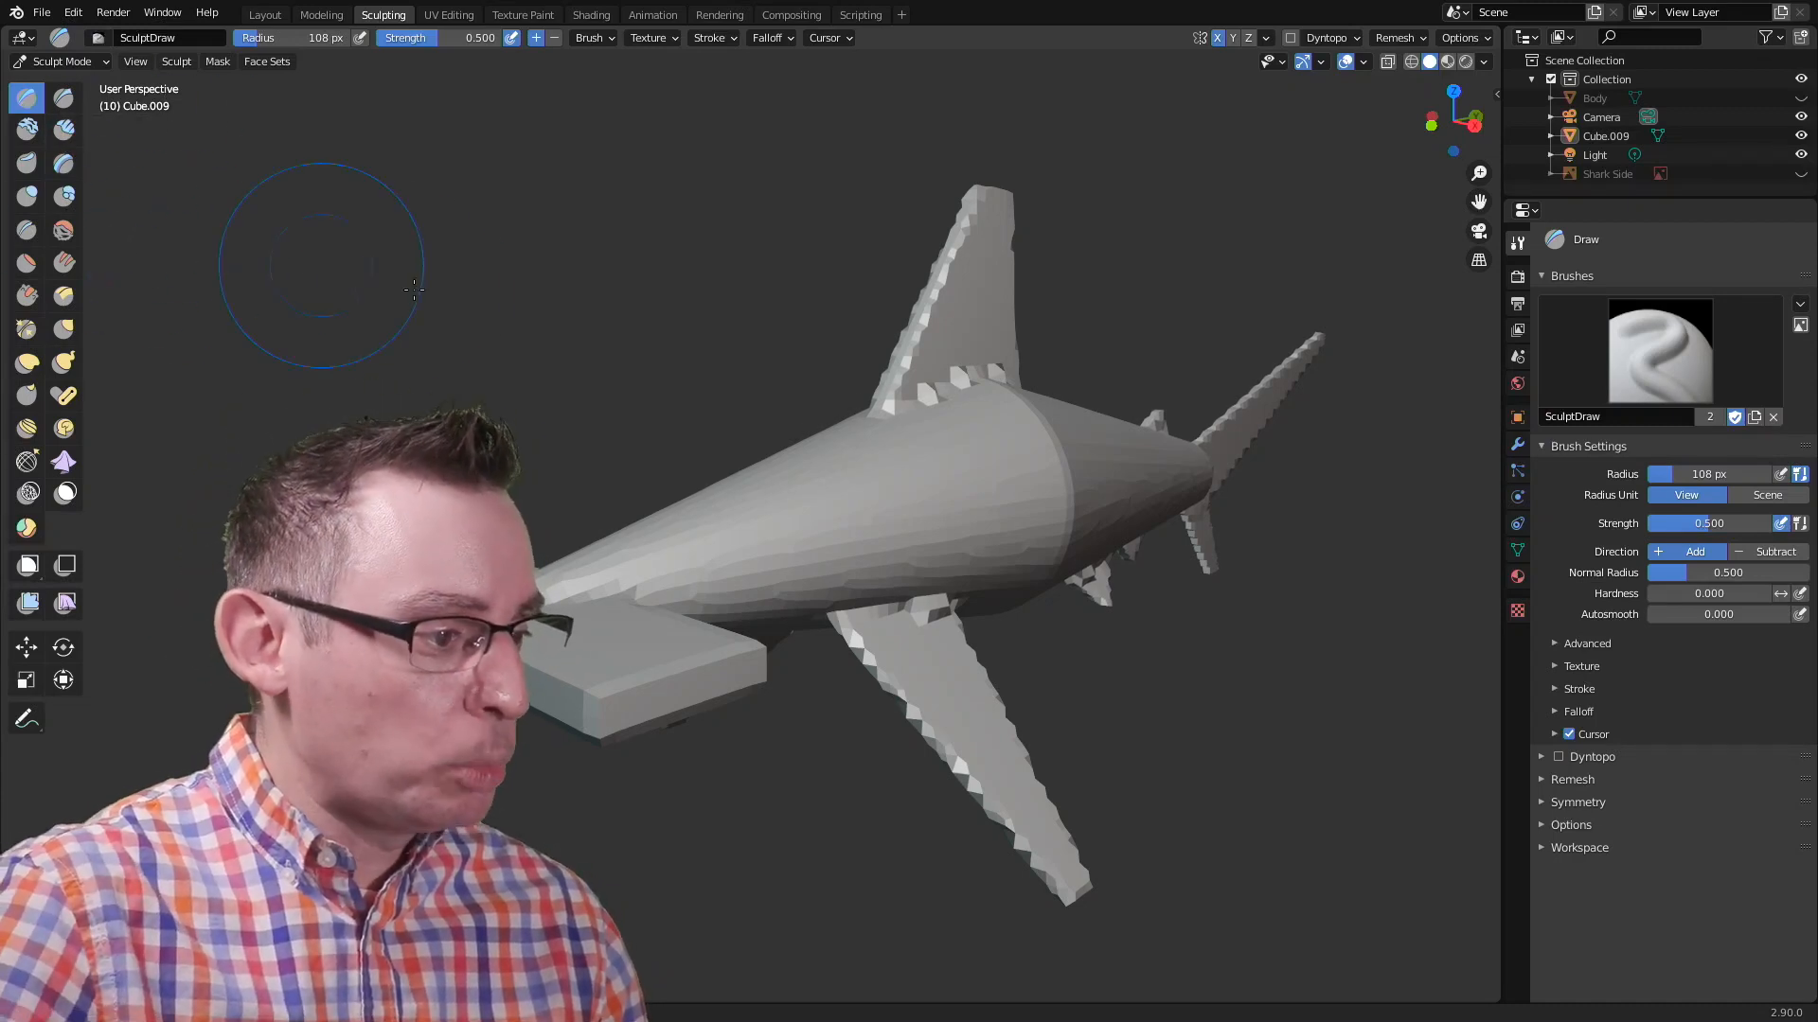
Step: Try bulging the shark's flank below the dorsal fin with the Draw brush, and undo the sculpting
{"action": "mouse_move", "coordinate": [941, 406]}
{"action": "middle_mouse_down"}
{"action": "mouse_move", "coordinate": [954, 466]}
{"action": "mouse_move", "coordinate": [892, 485]}
{"action": "mouse_move", "coordinate": [846, 471]}
{"action": "mouse_move", "coordinate": [844, 450]}
{"action": "middle_mouse_up"}
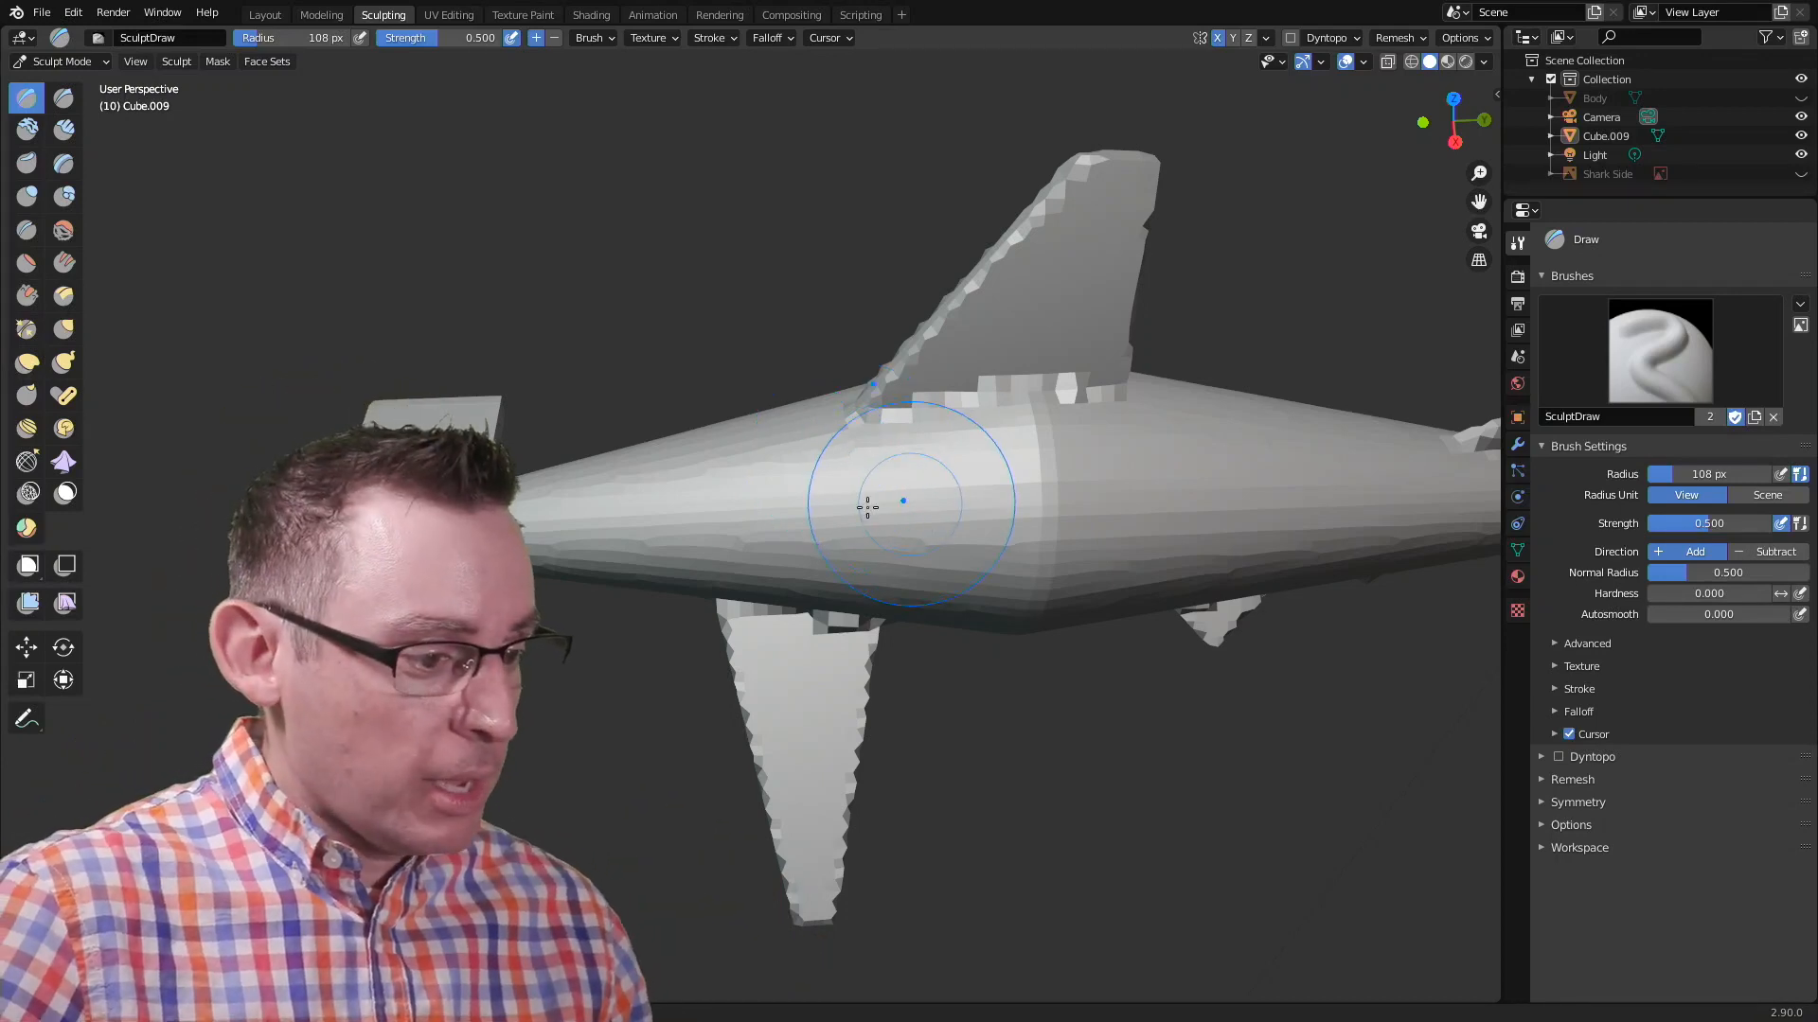
{"action": "mouse_move", "coordinate": [890, 513]}
{"action": "left_mouse_down"}
{"action": "mouse_move", "coordinate": [827, 515]}
{"action": "mouse_move", "coordinate": [1106, 484]}
{"action": "mouse_move", "coordinate": [779, 511]}
{"action": "mouse_move", "coordinate": [1340, 522]}
{"action": "mouse_move", "coordinate": [1129, 524]}
{"action": "mouse_move", "coordinate": [1181, 683]}
{"action": "left_mouse_up"}
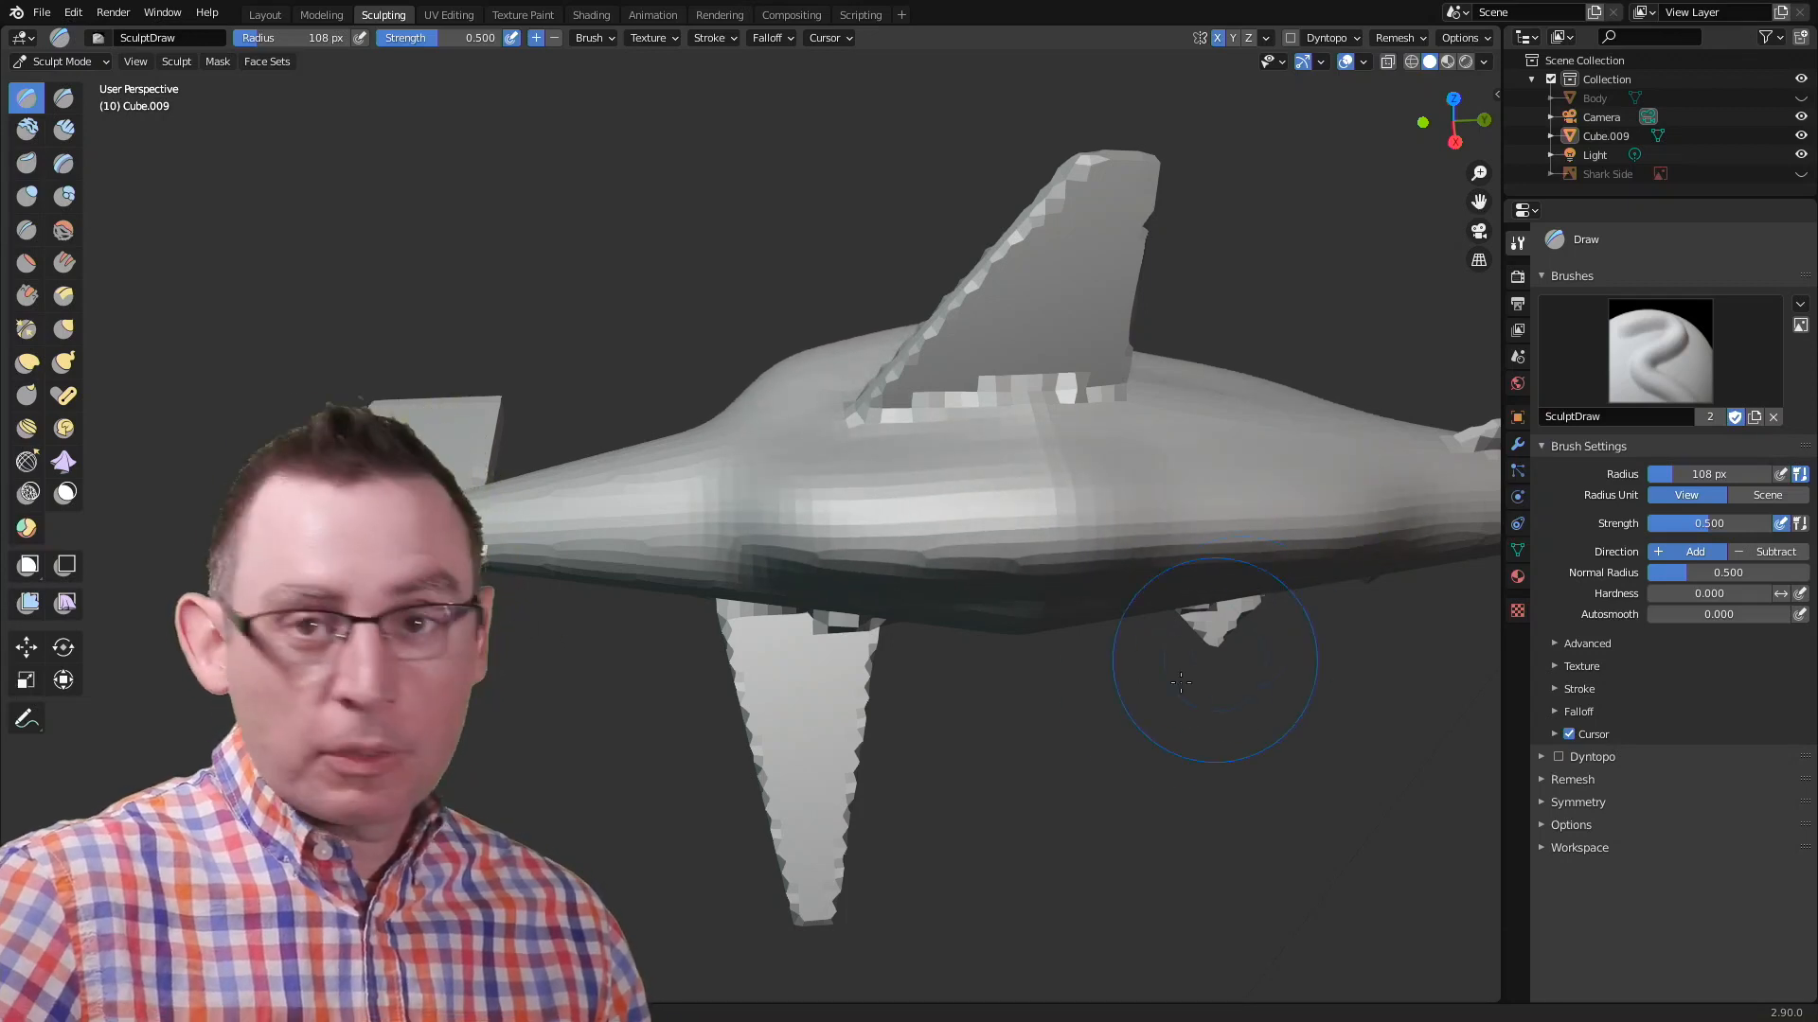
{"action": "mouse_move", "coordinate": [1190, 463]}
{"action": "middle_mouse_down"}
{"action": "mouse_move", "coordinate": [946, 473]}
{"action": "mouse_move", "coordinate": [1036, 409]}
{"action": "mouse_move", "coordinate": [934, 385]}
{"action": "mouse_move", "coordinate": [946, 407]}
{"action": "mouse_move", "coordinate": [885, 450]}
{"action": "mouse_move", "coordinate": [926, 438]}
{"action": "middle_mouse_up"}
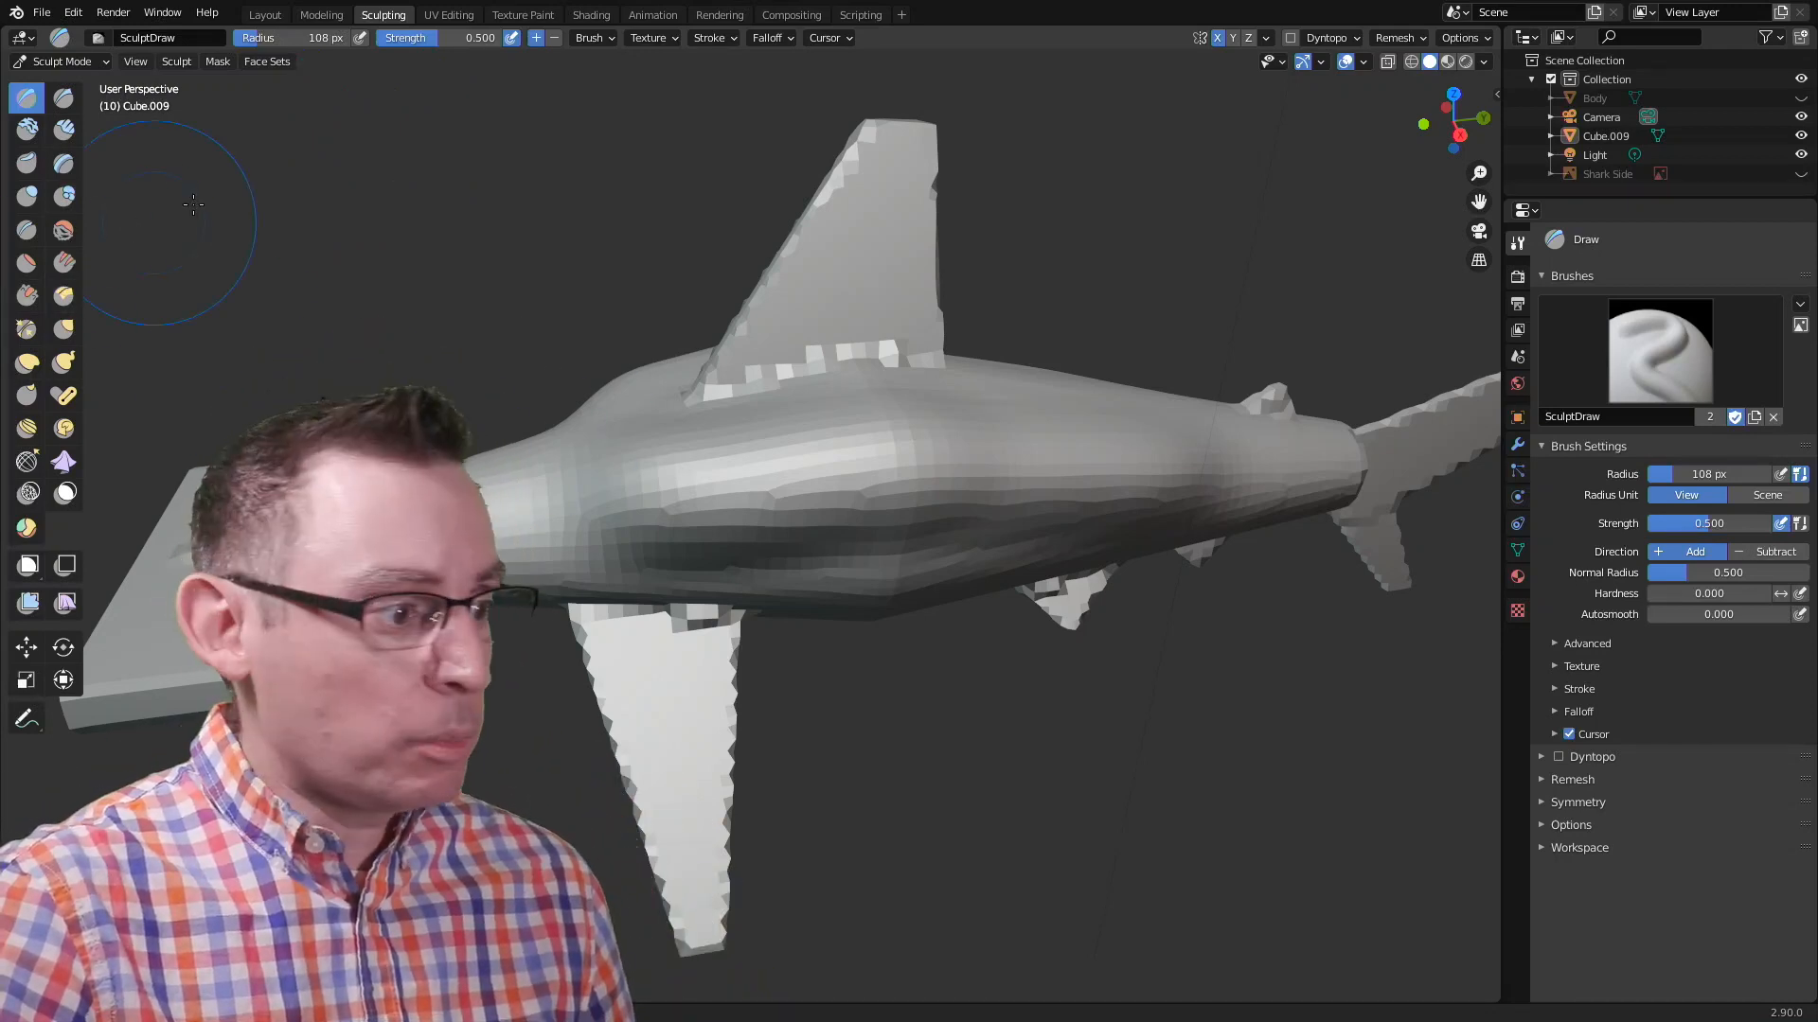
{"action": "left_click", "coordinate": [264, 64]}
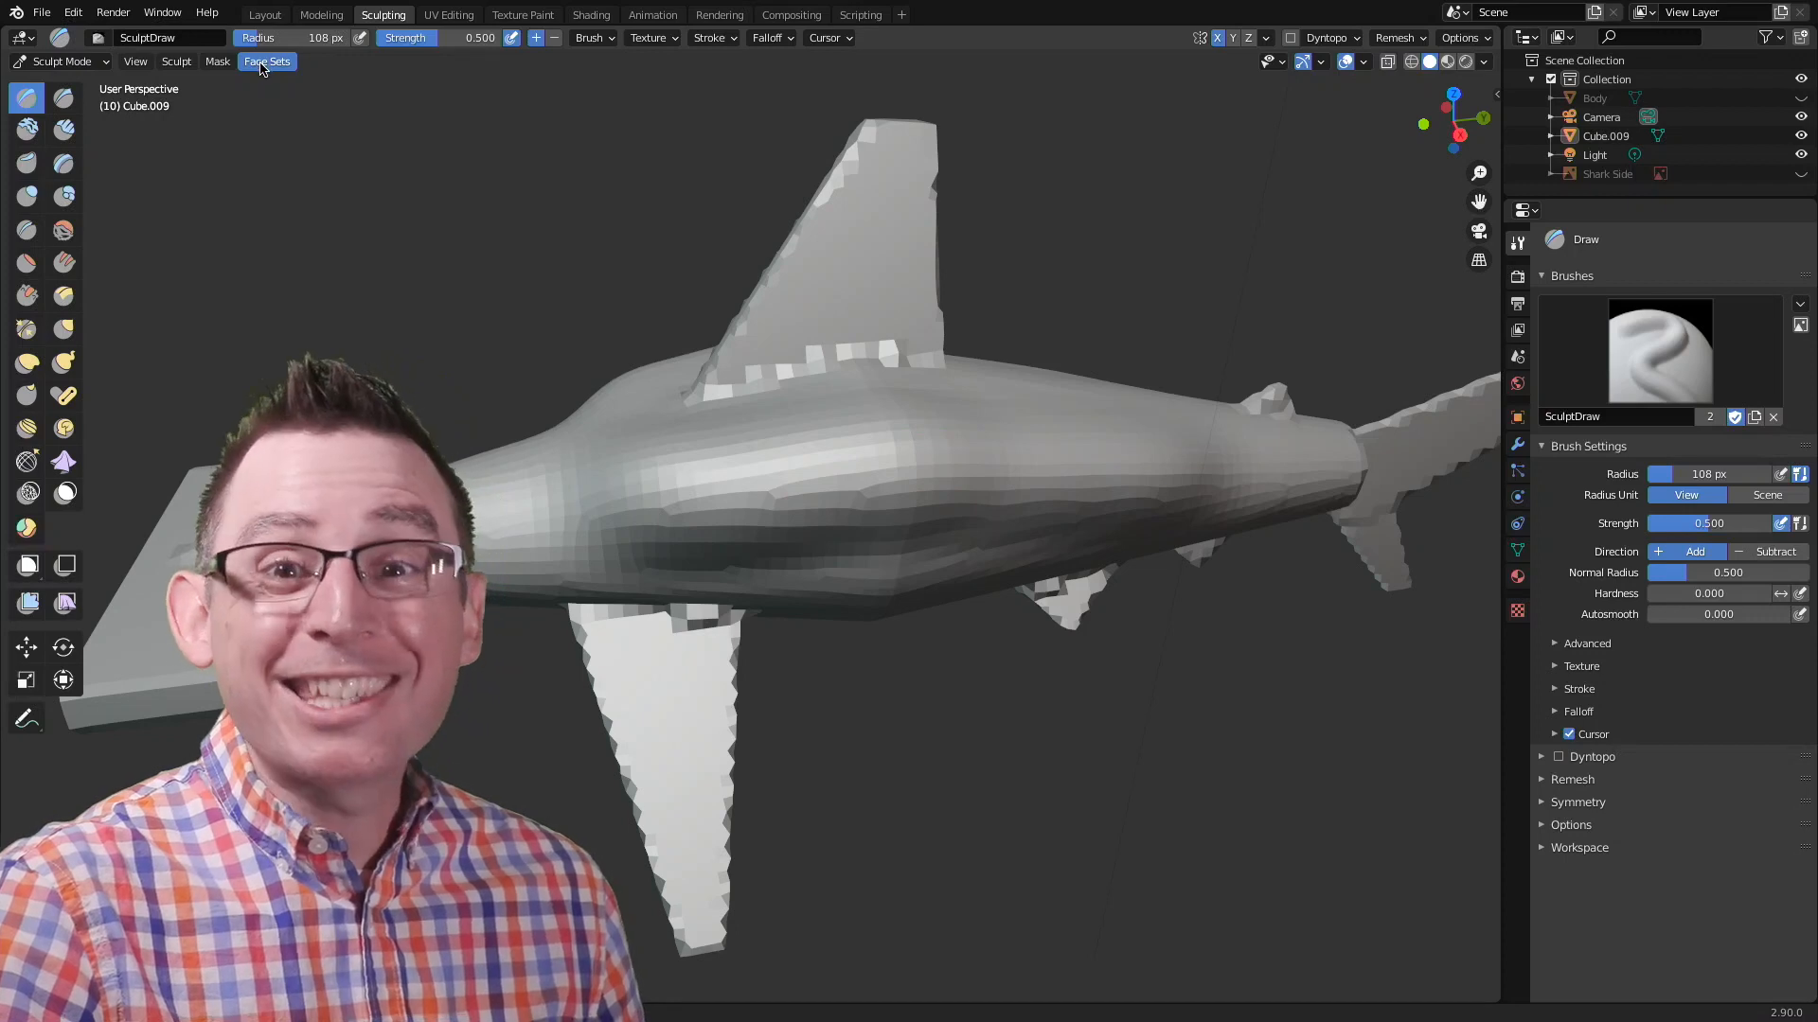
{"action": "key", "text": "ctrl+z"}
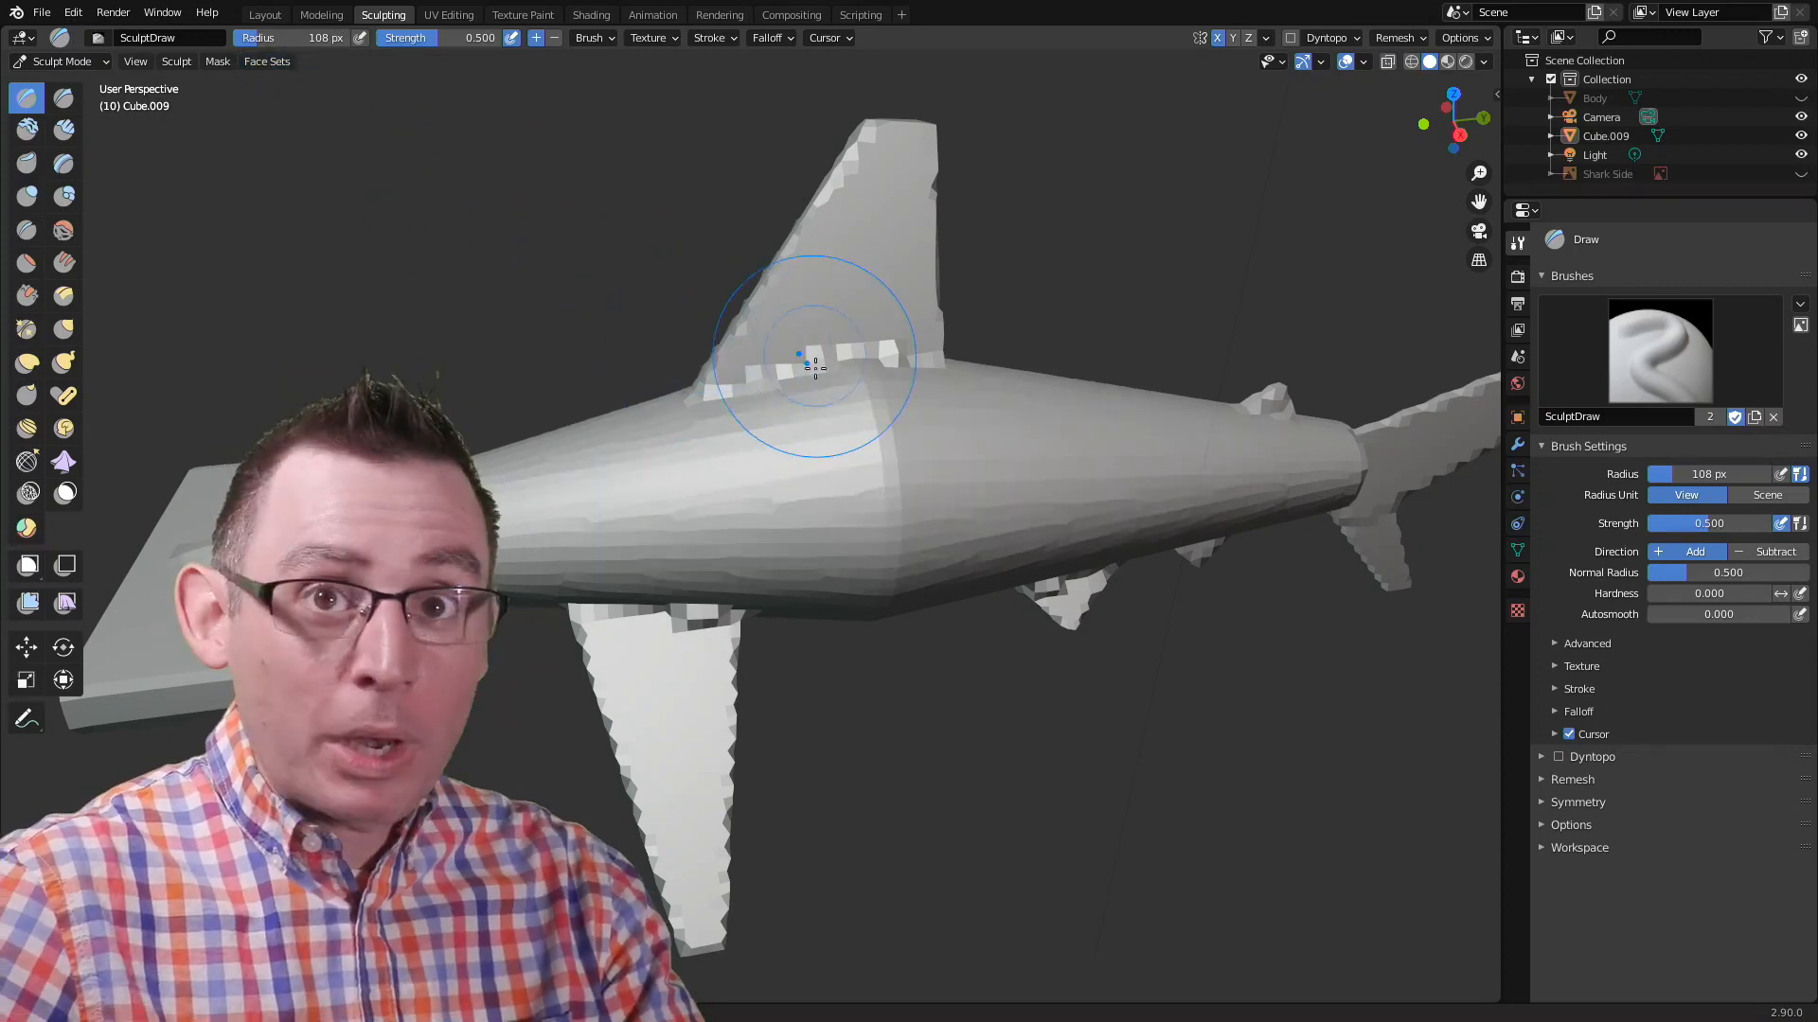
Step: Reduce the Draw brush radius to 58 px and sculpt a ridge along the shark's flank below the dorsal fin
{"action": "middle_click_drag", "start_coordinate": [803, 390], "coordinate": [856, 376], "text": "shift"}
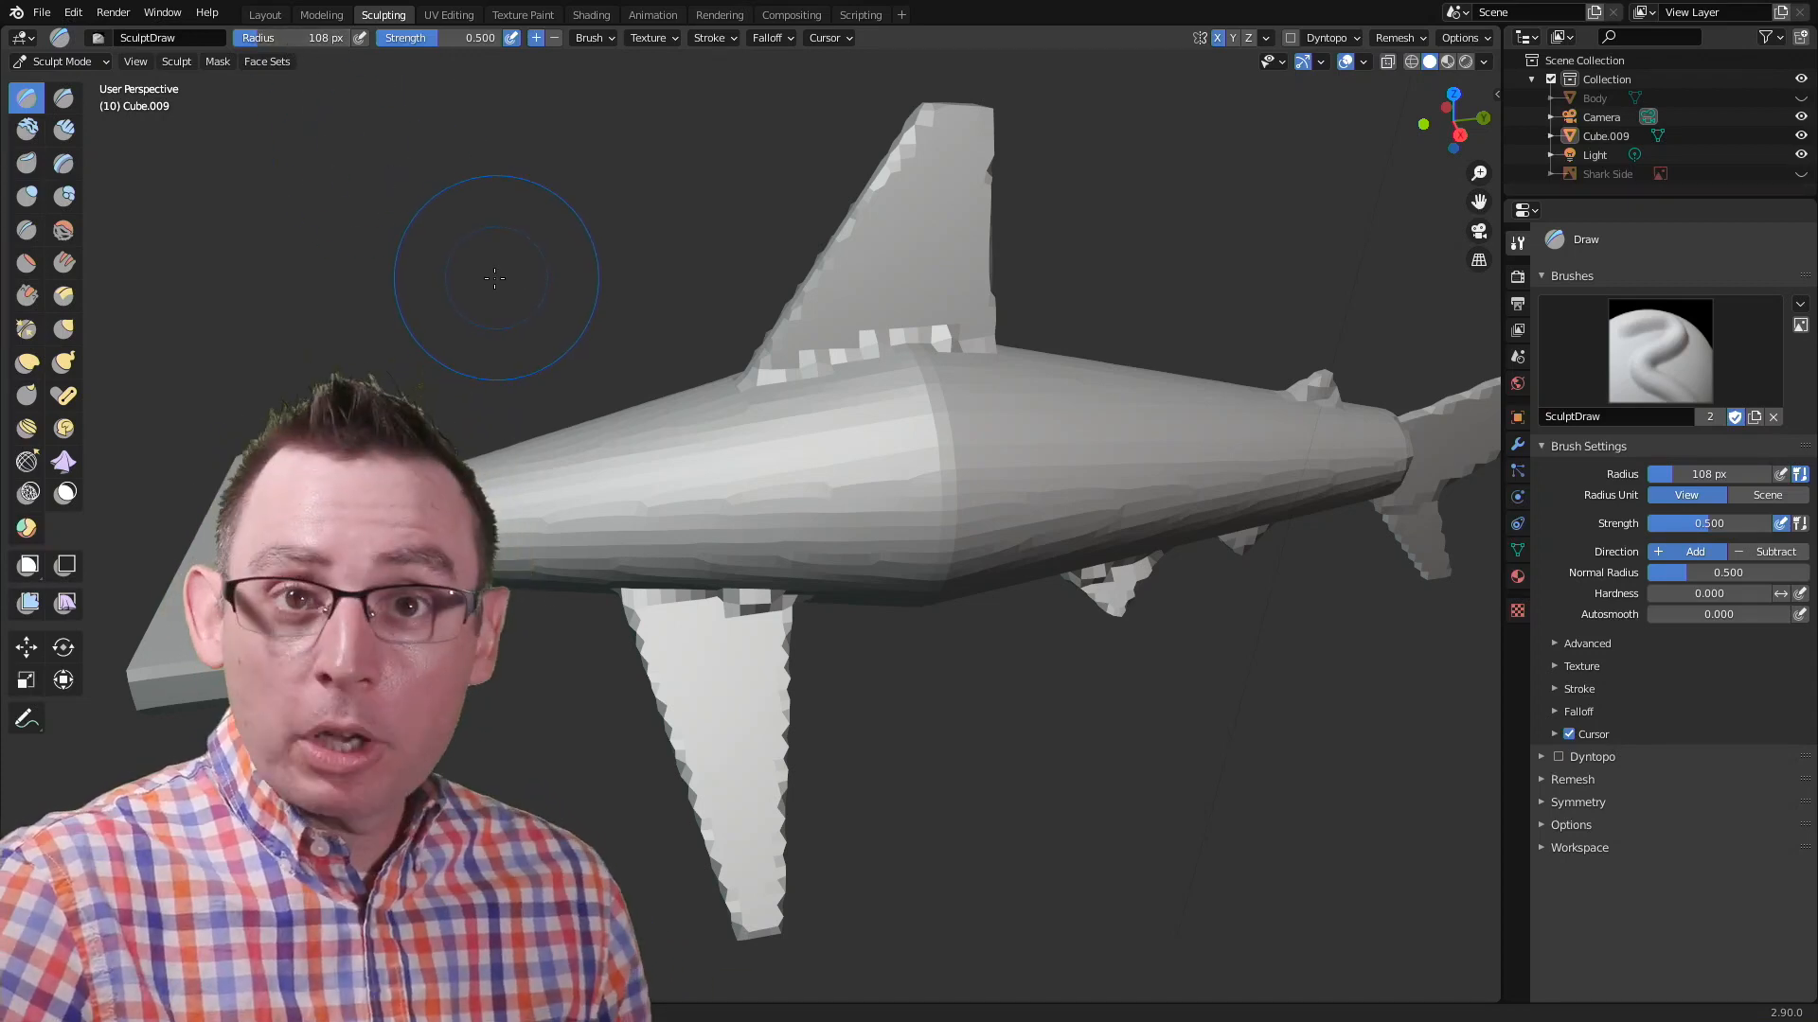
{"action": "mouse_move", "coordinate": [264, 42]}
{"action": "left_mouse_down"}
{"action": "mouse_move", "coordinate": [333, 49]}
{"action": "mouse_move", "coordinate": [279, 52]}
{"action": "mouse_move", "coordinate": [313, 56]}
{"action": "left_mouse_up"}
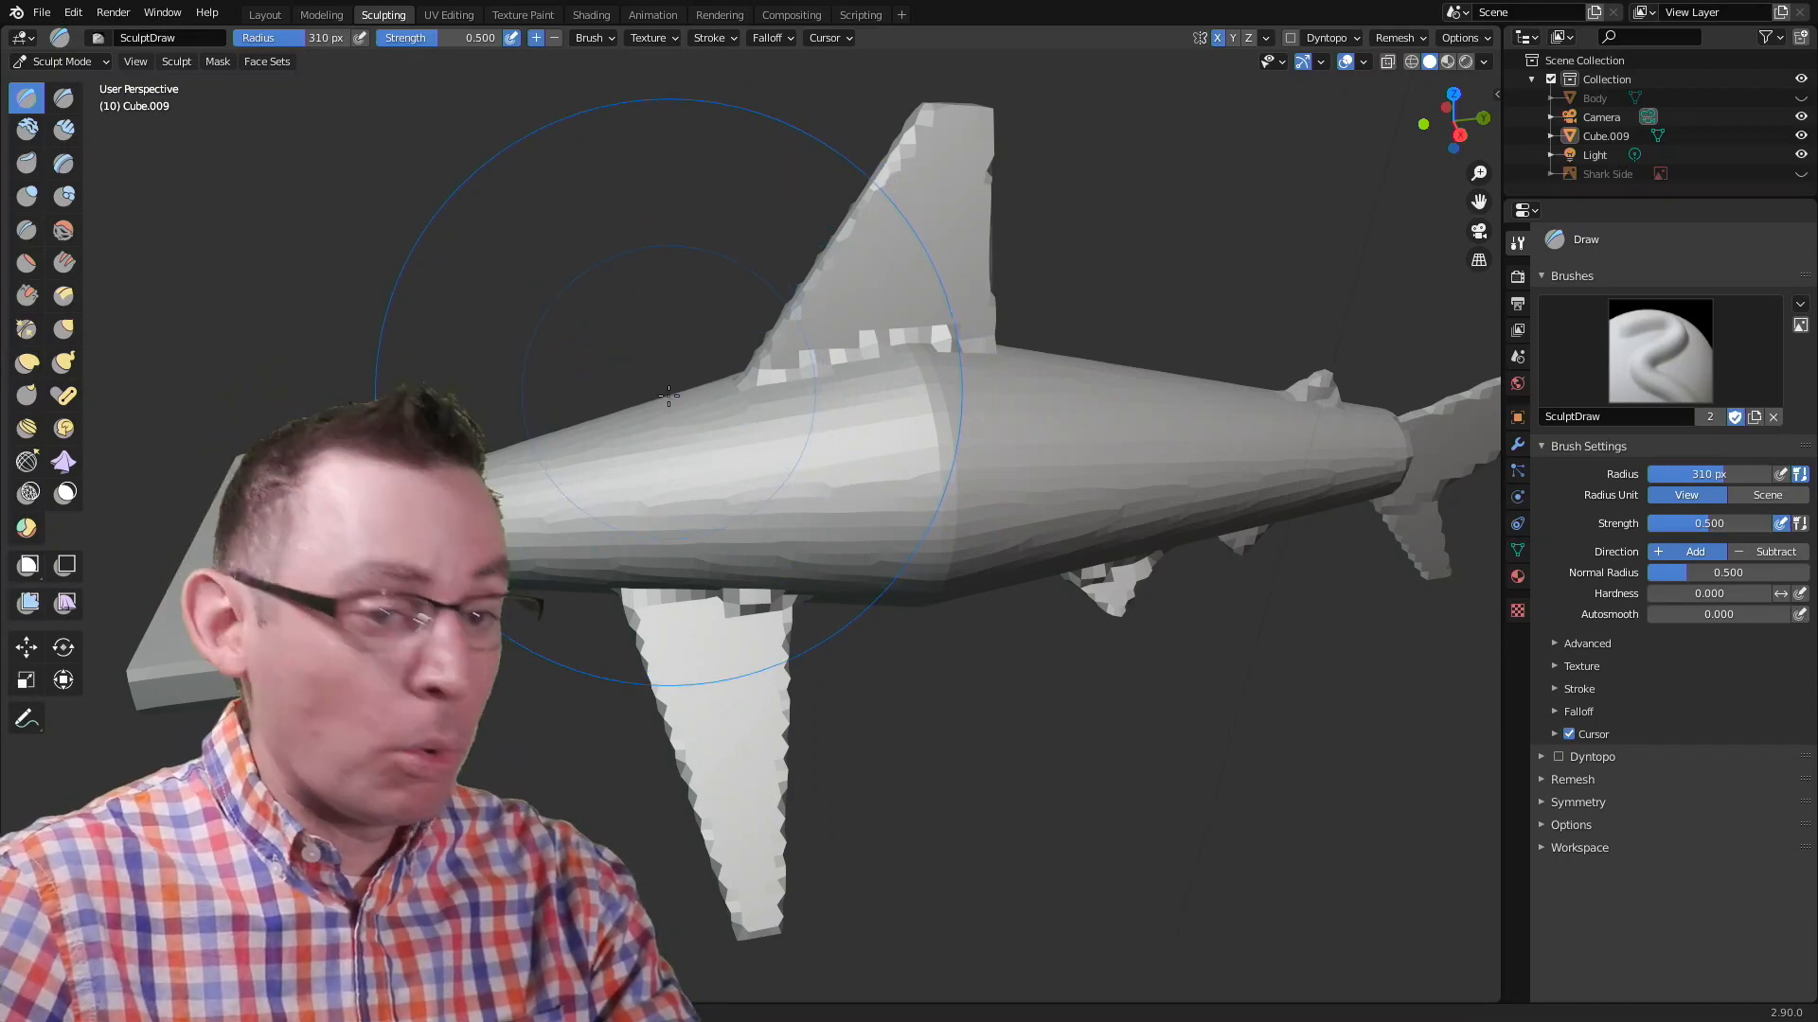
{"action": "key", "text": "f"}
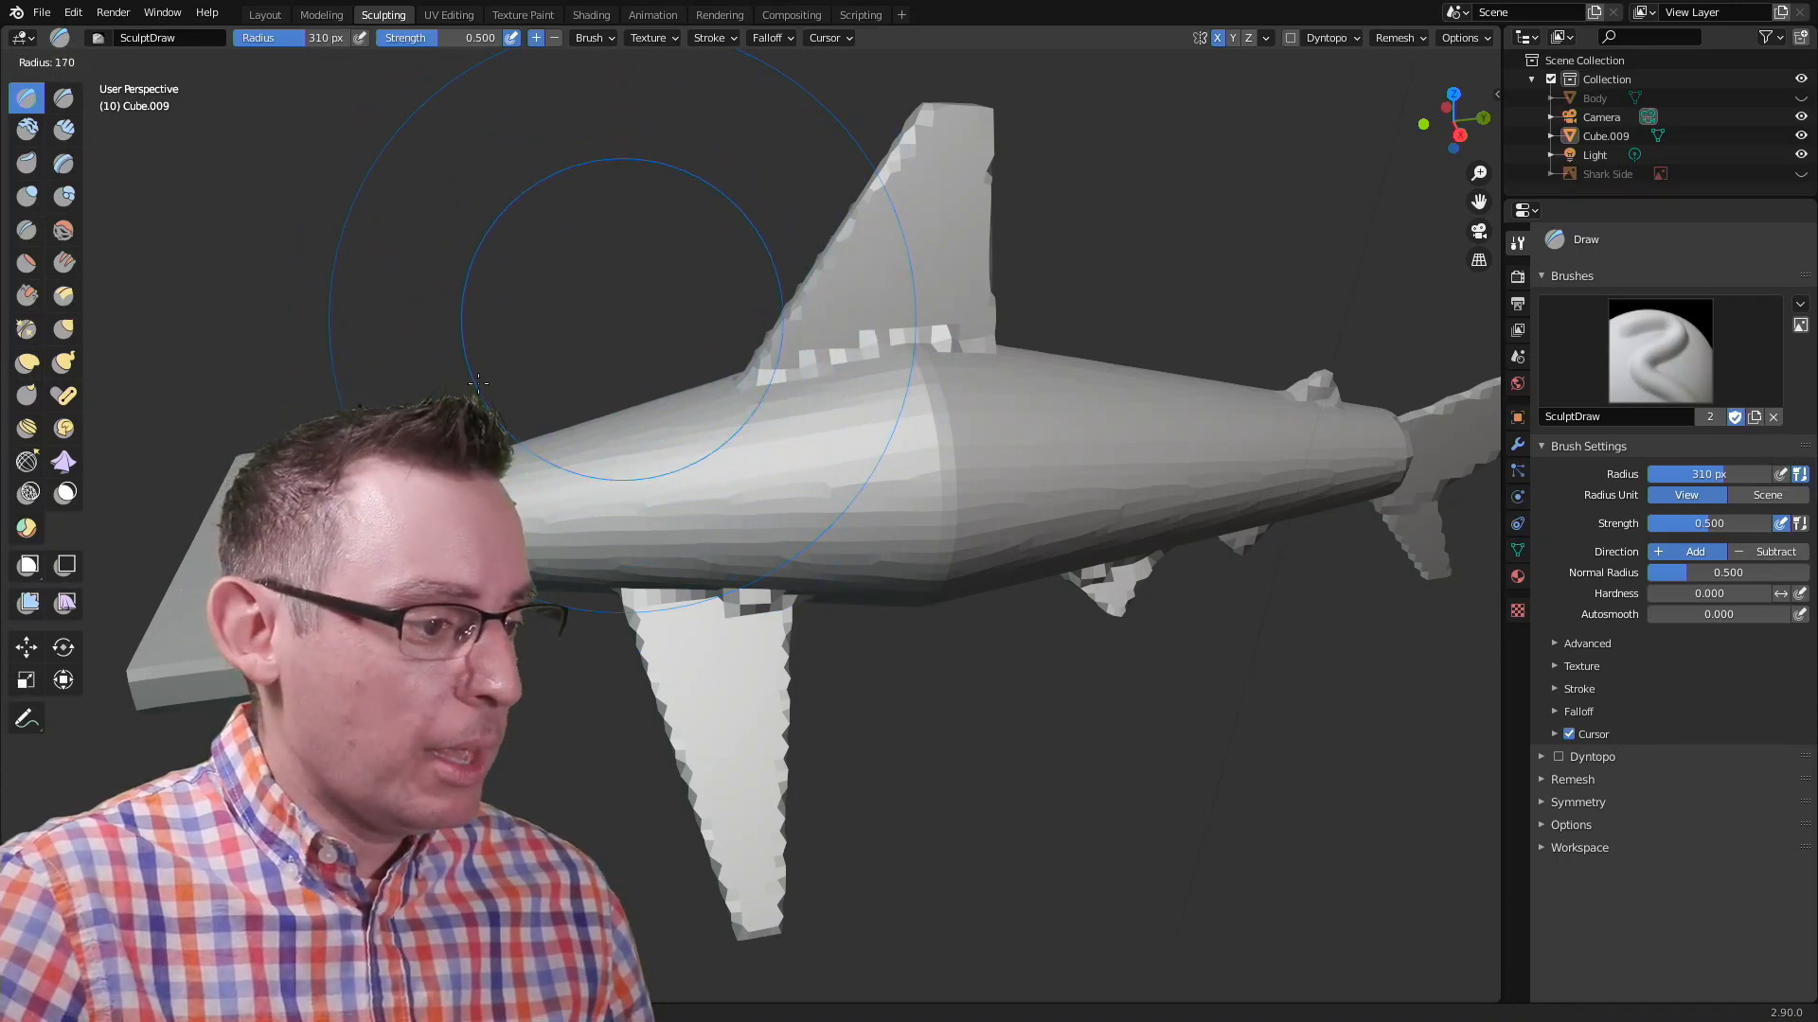
{"action": "left_click", "coordinate": [453, 401]}
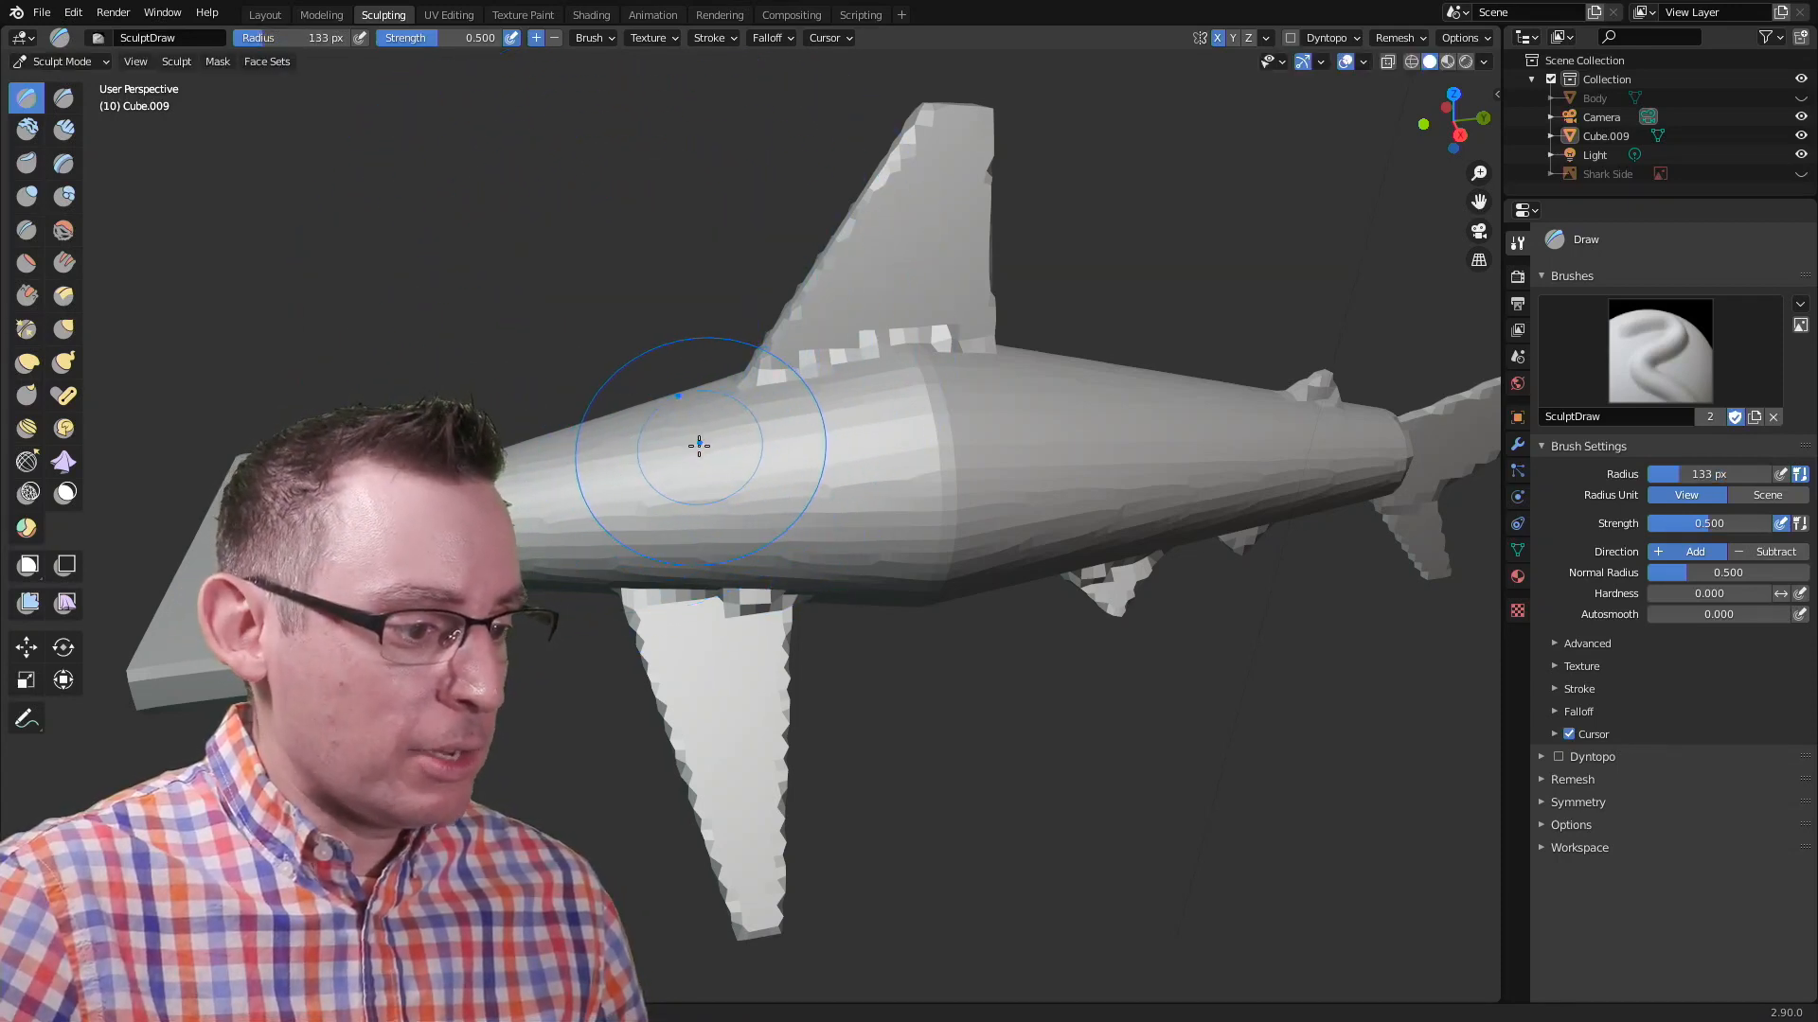
{"action": "key", "text": "f"}
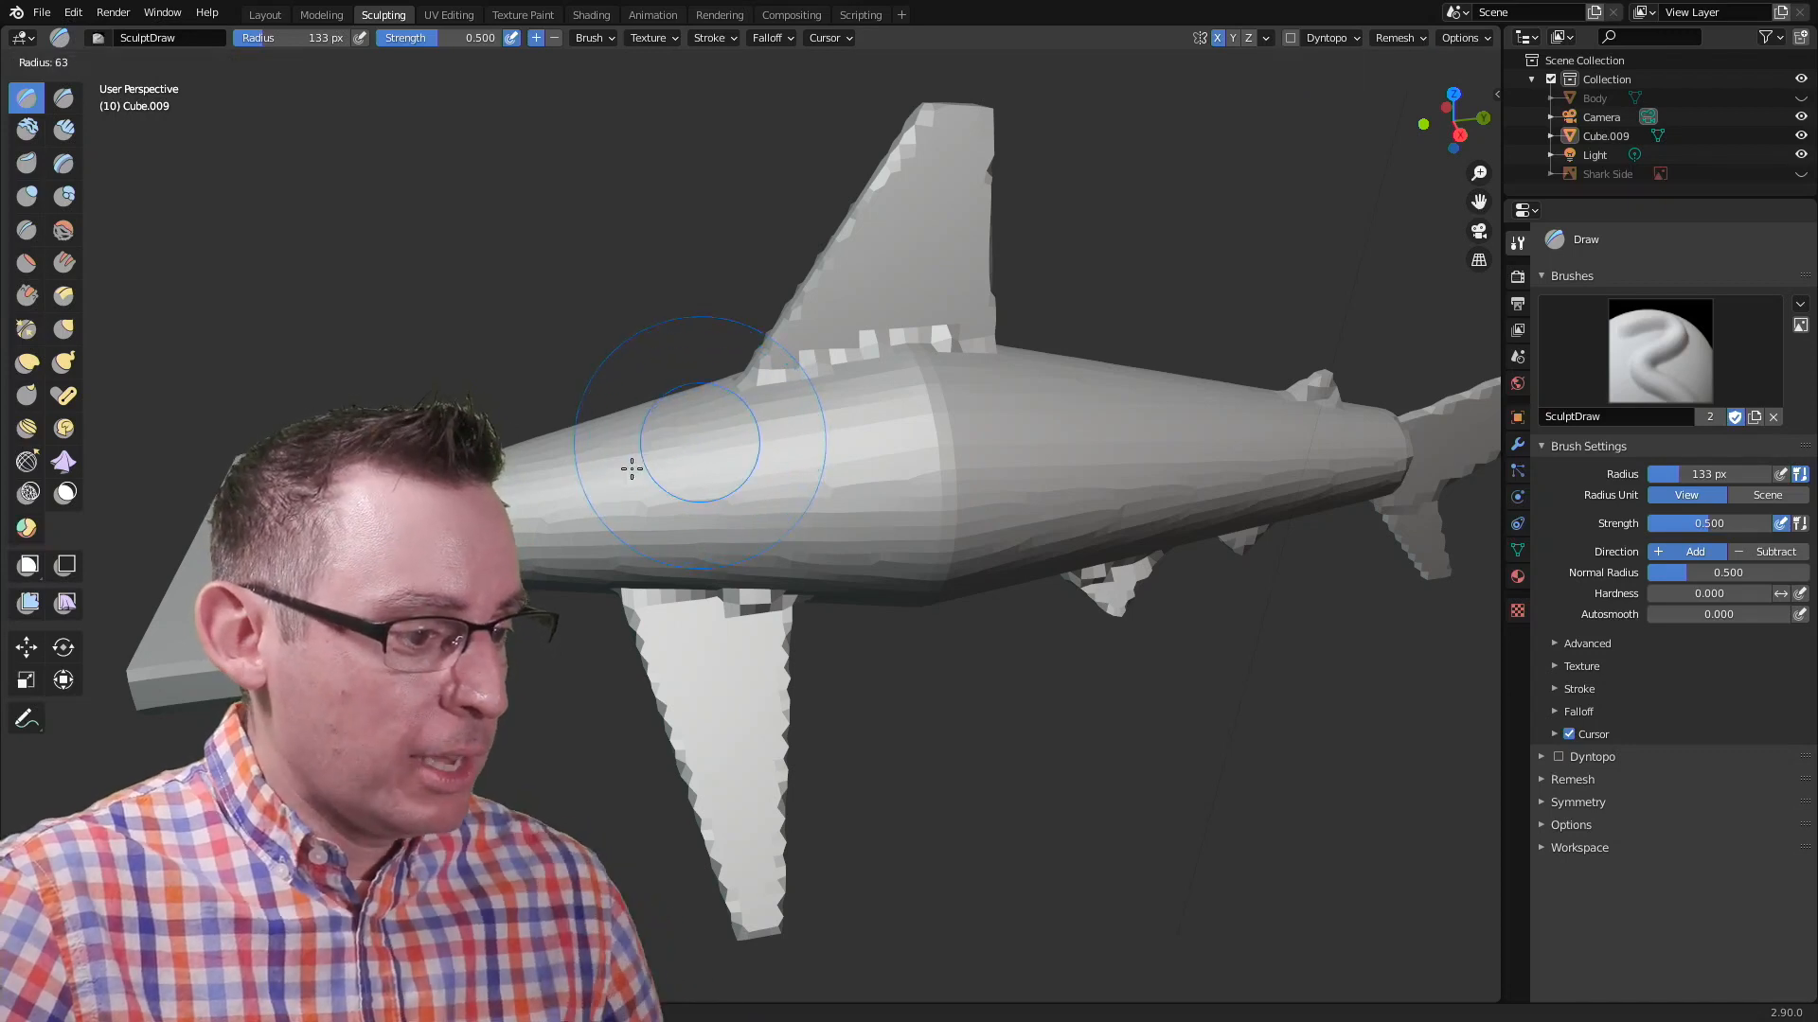
{"action": "left_click", "coordinate": [629, 466]}
{"action": "mouse_move", "coordinate": [706, 512]}
{"action": "left_mouse_down"}
{"action": "mouse_move", "coordinate": [916, 470]}
{"action": "mouse_move", "coordinate": [618, 531]}
{"action": "left_mouse_up"}
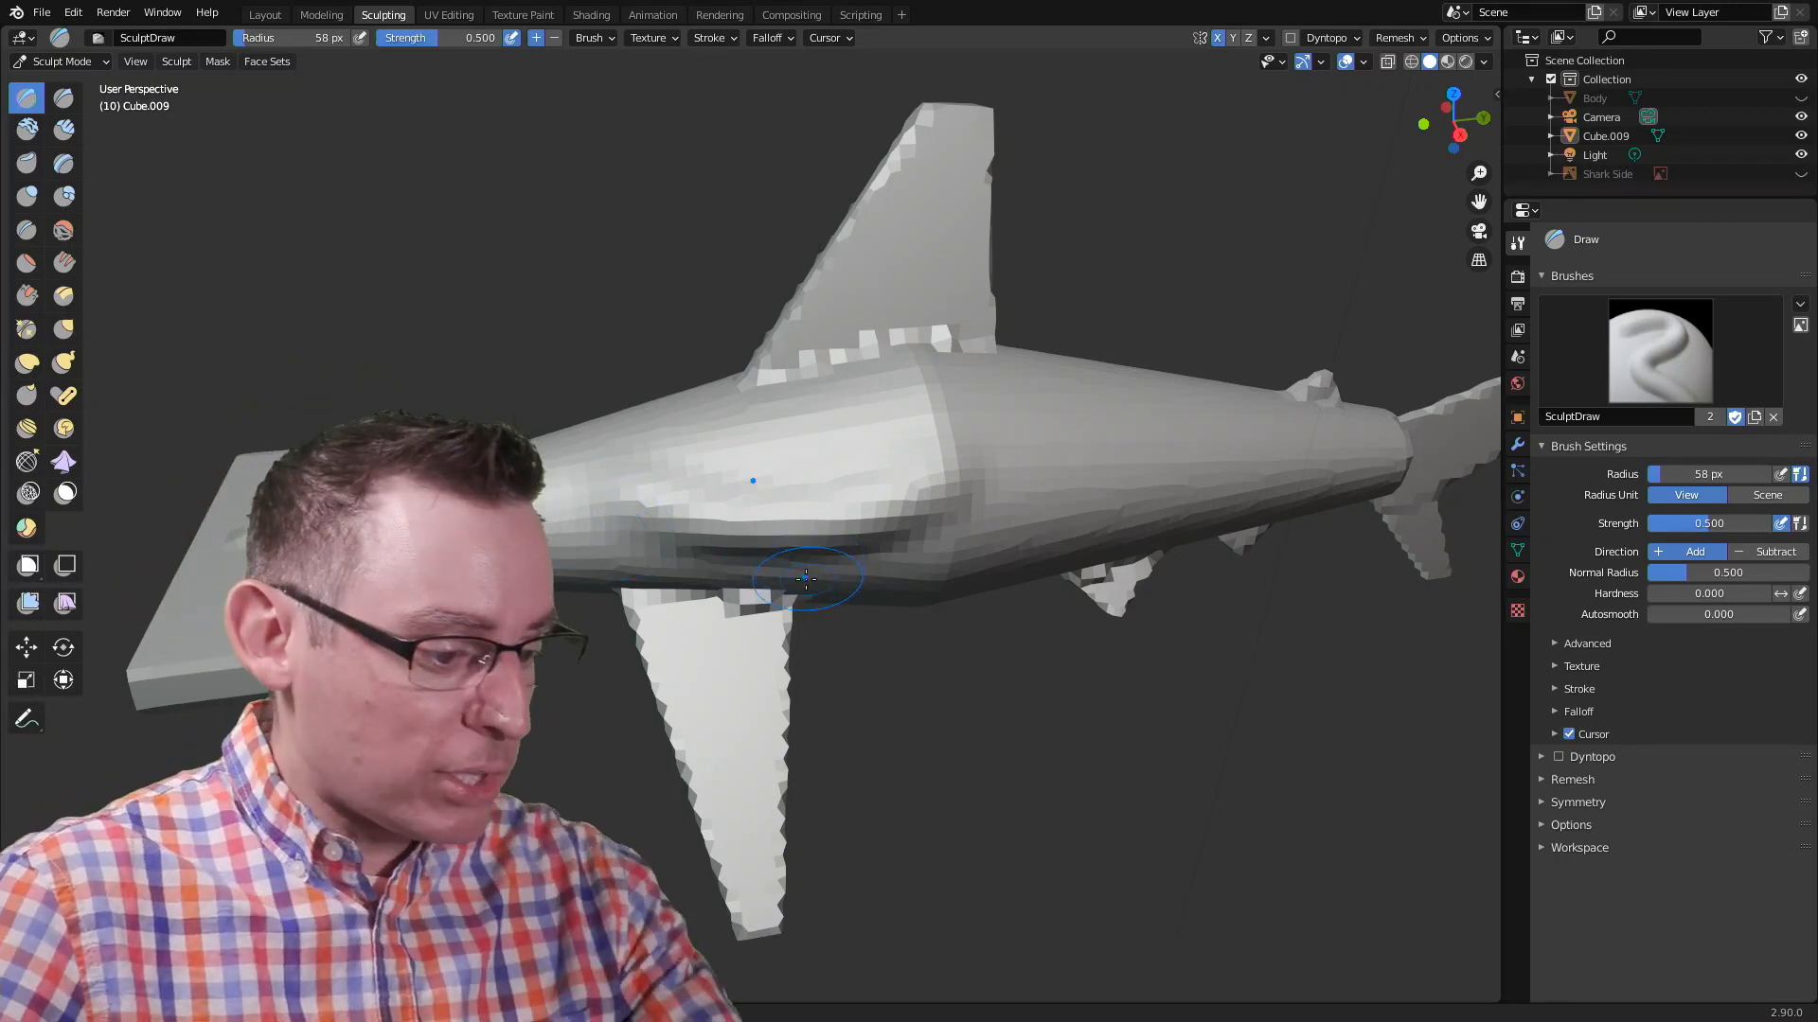
Step: Enlarge the brush radius to 156 px and build up a broad bulge over the front half of the shark's body
{"action": "key", "text": "f"}
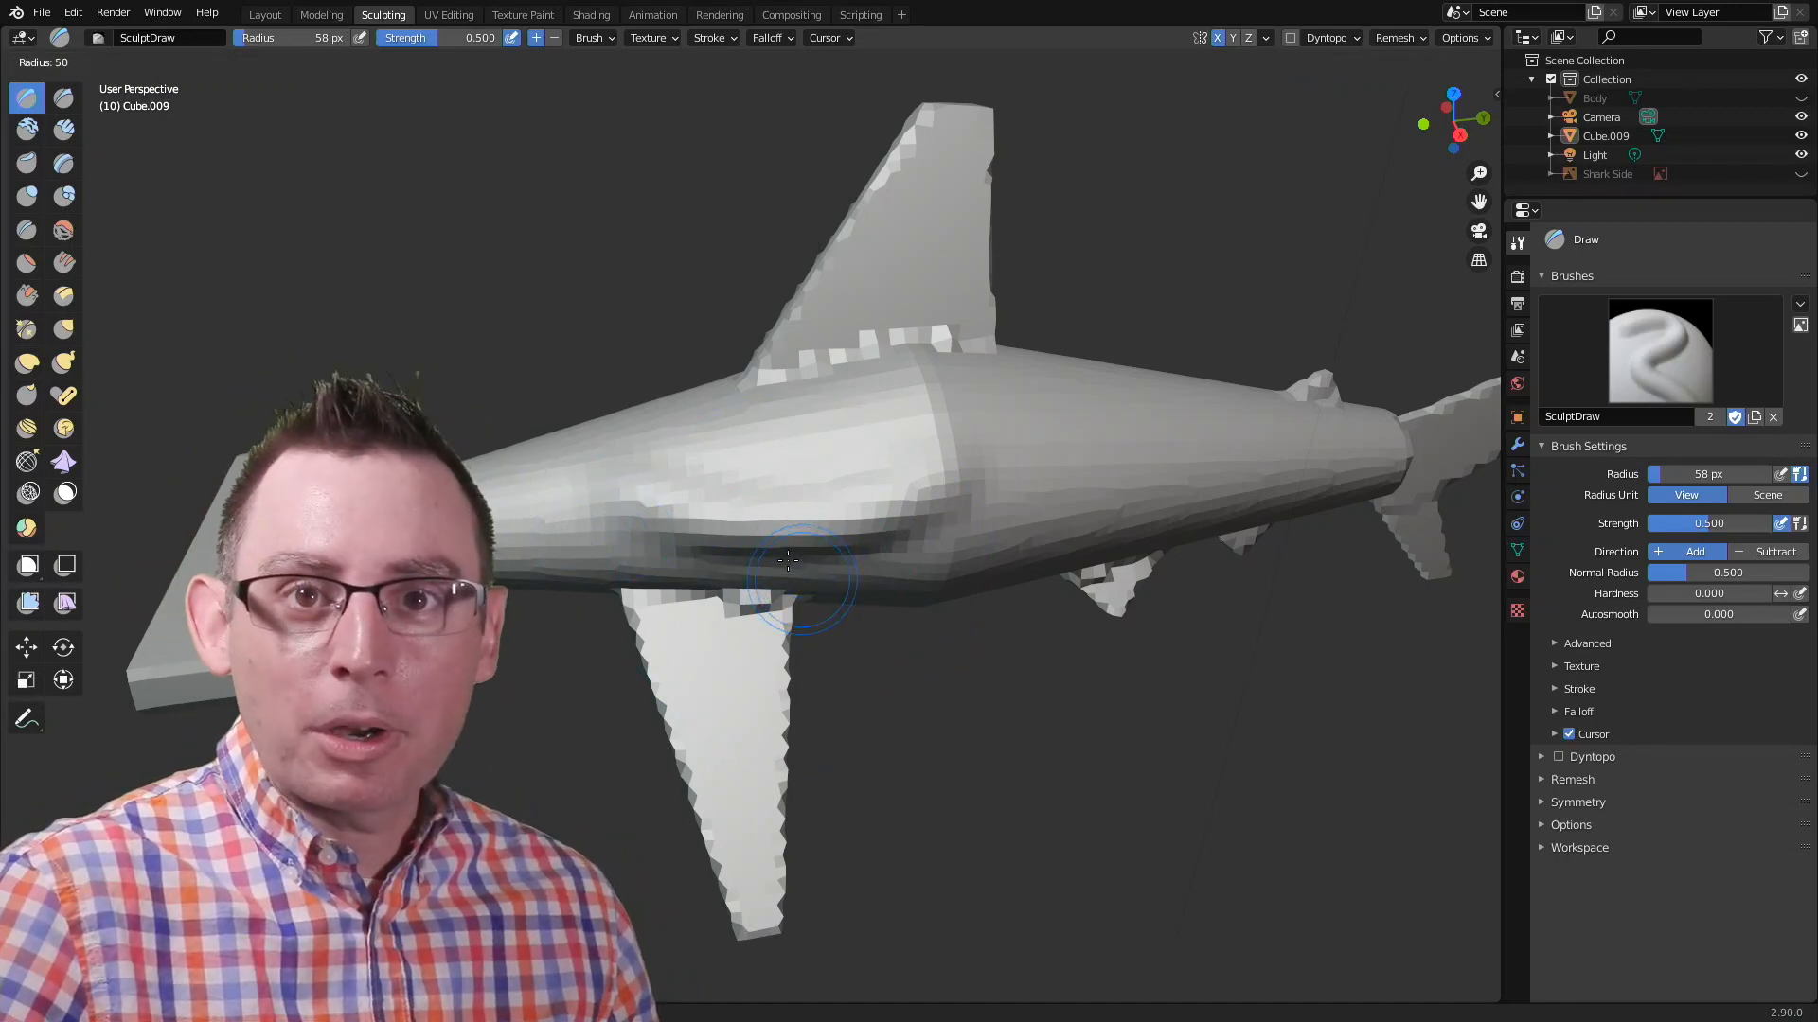
{"action": "left_click", "coordinate": [900, 540]}
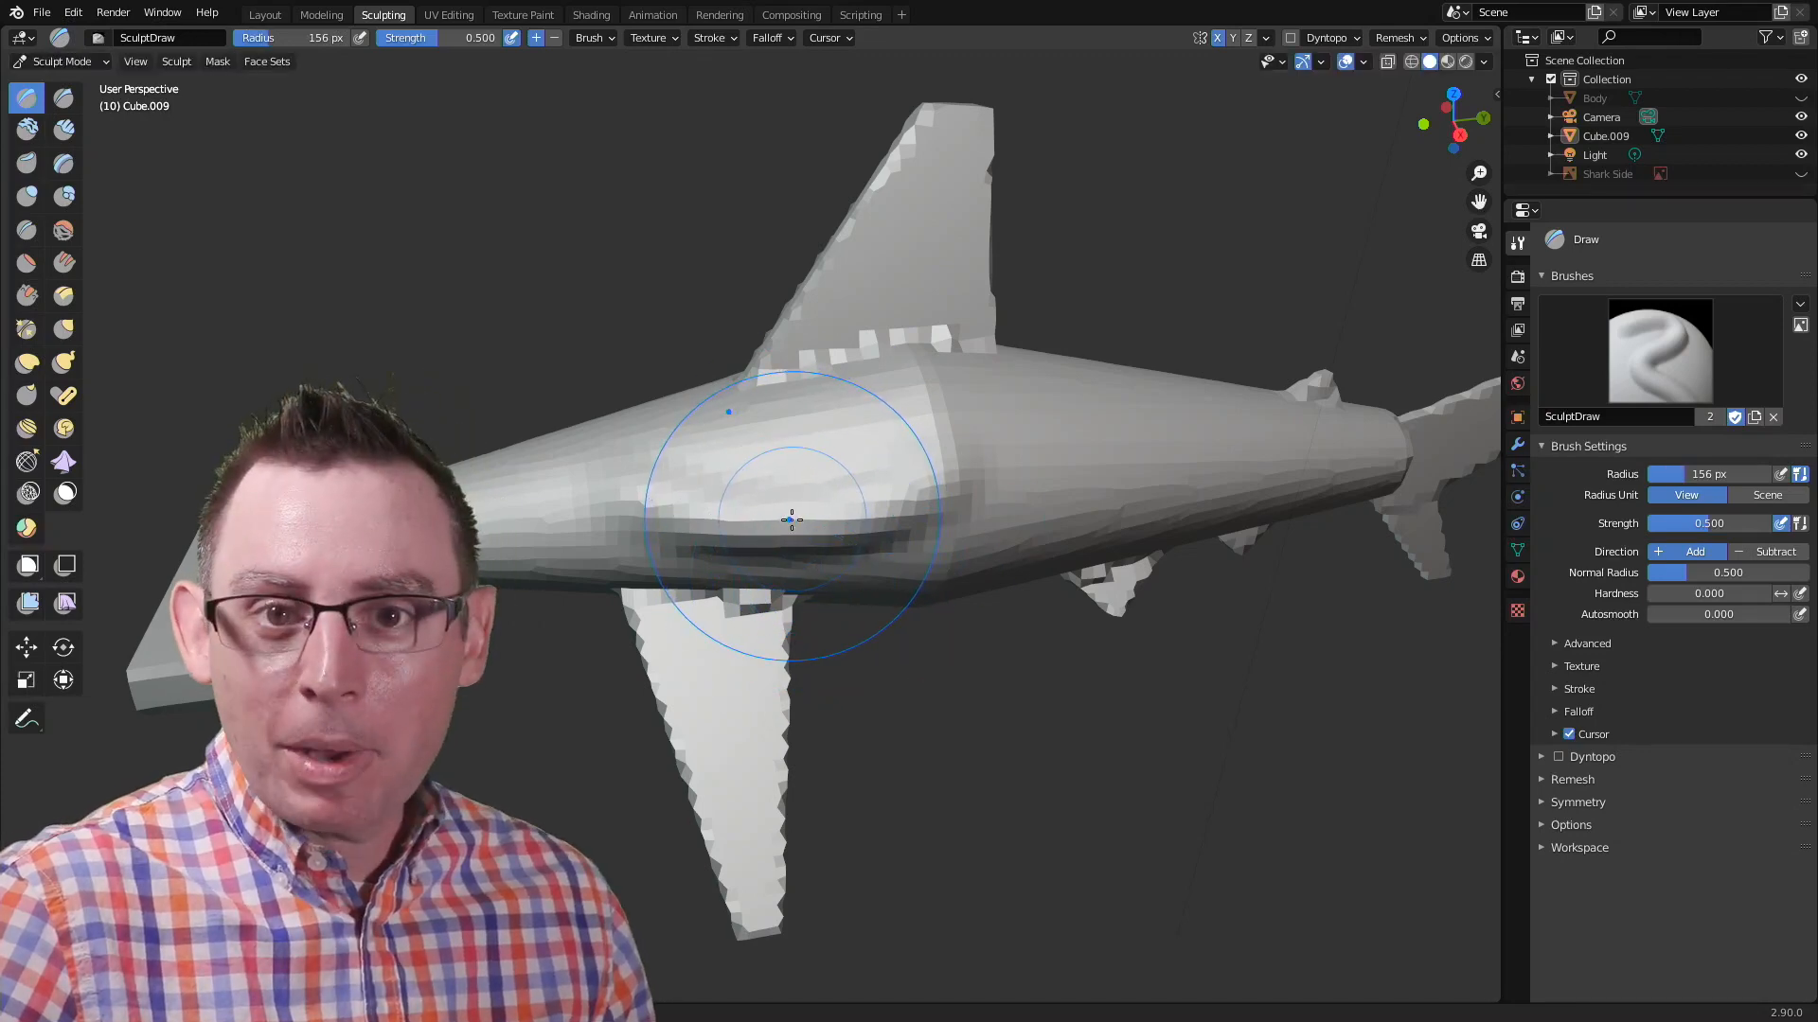
{"action": "middle_click_drag", "start_coordinate": [771, 460], "coordinate": [820, 467]}
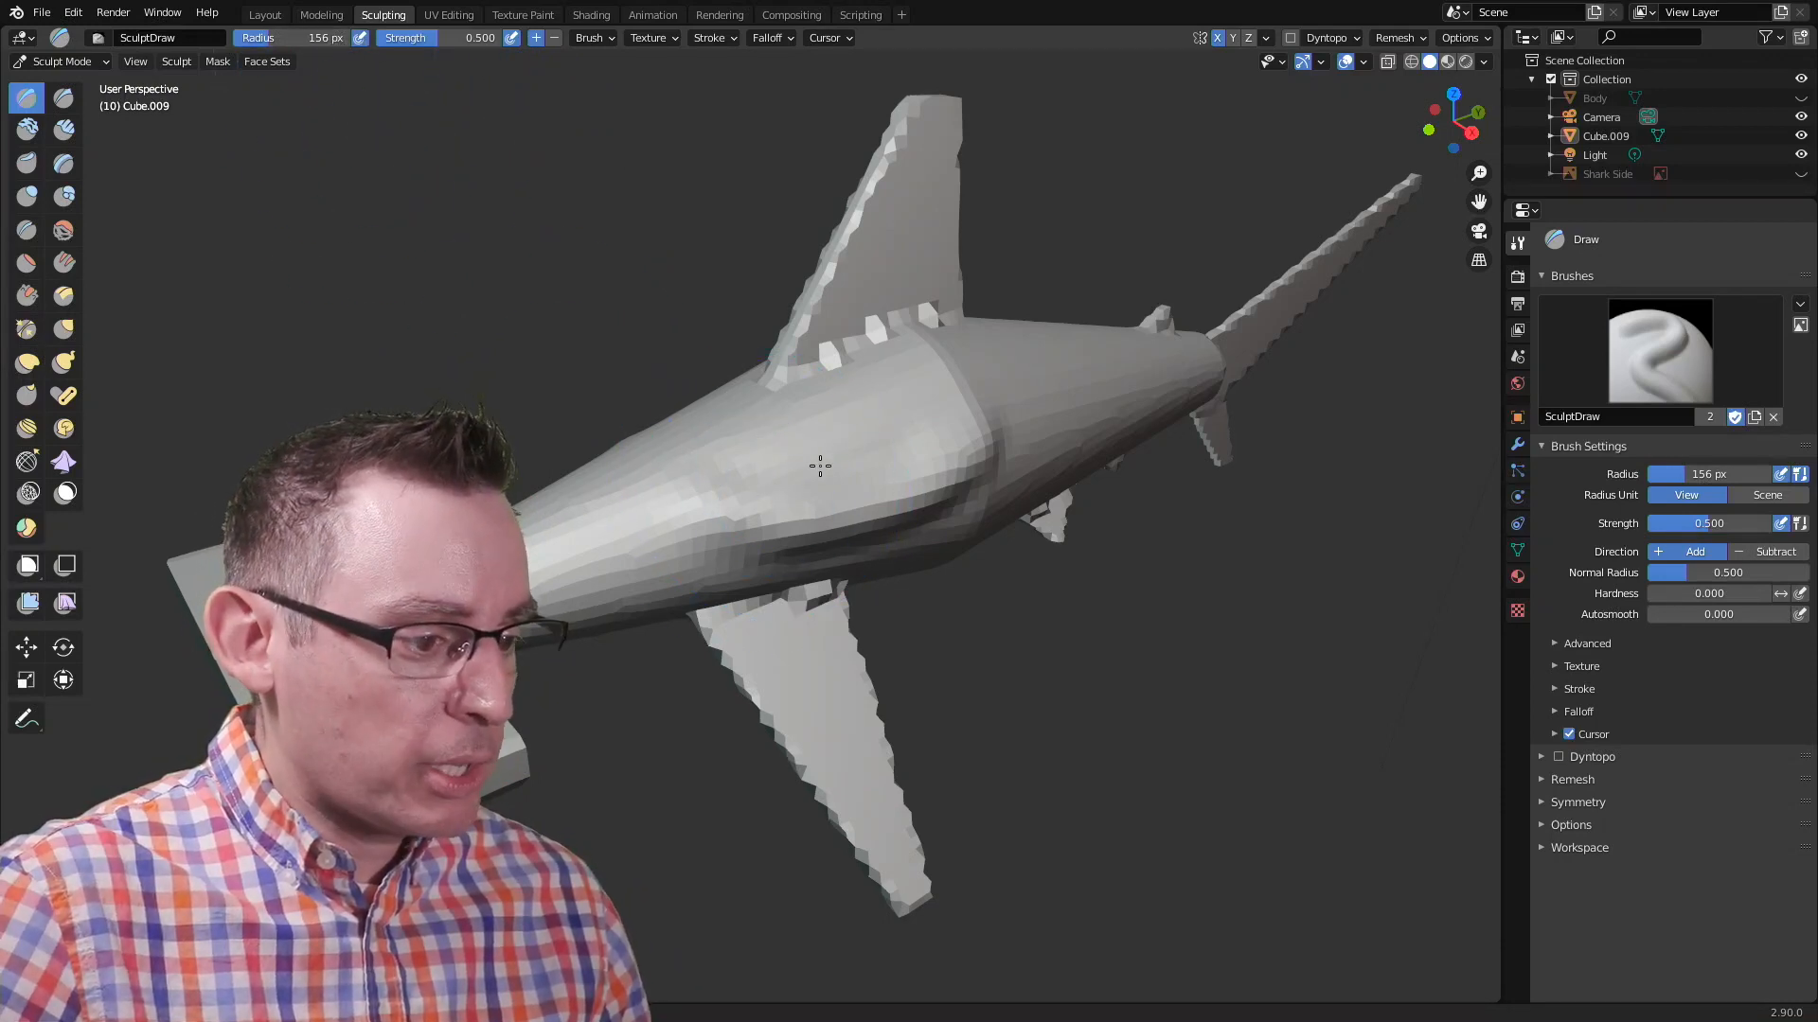
{"action": "mouse_move", "coordinate": [924, 404]}
{"action": "left_mouse_down"}
{"action": "mouse_move", "coordinate": [662, 483]}
{"action": "mouse_move", "coordinate": [857, 459]}
{"action": "mouse_move", "coordinate": [751, 483]}
{"action": "left_mouse_up"}
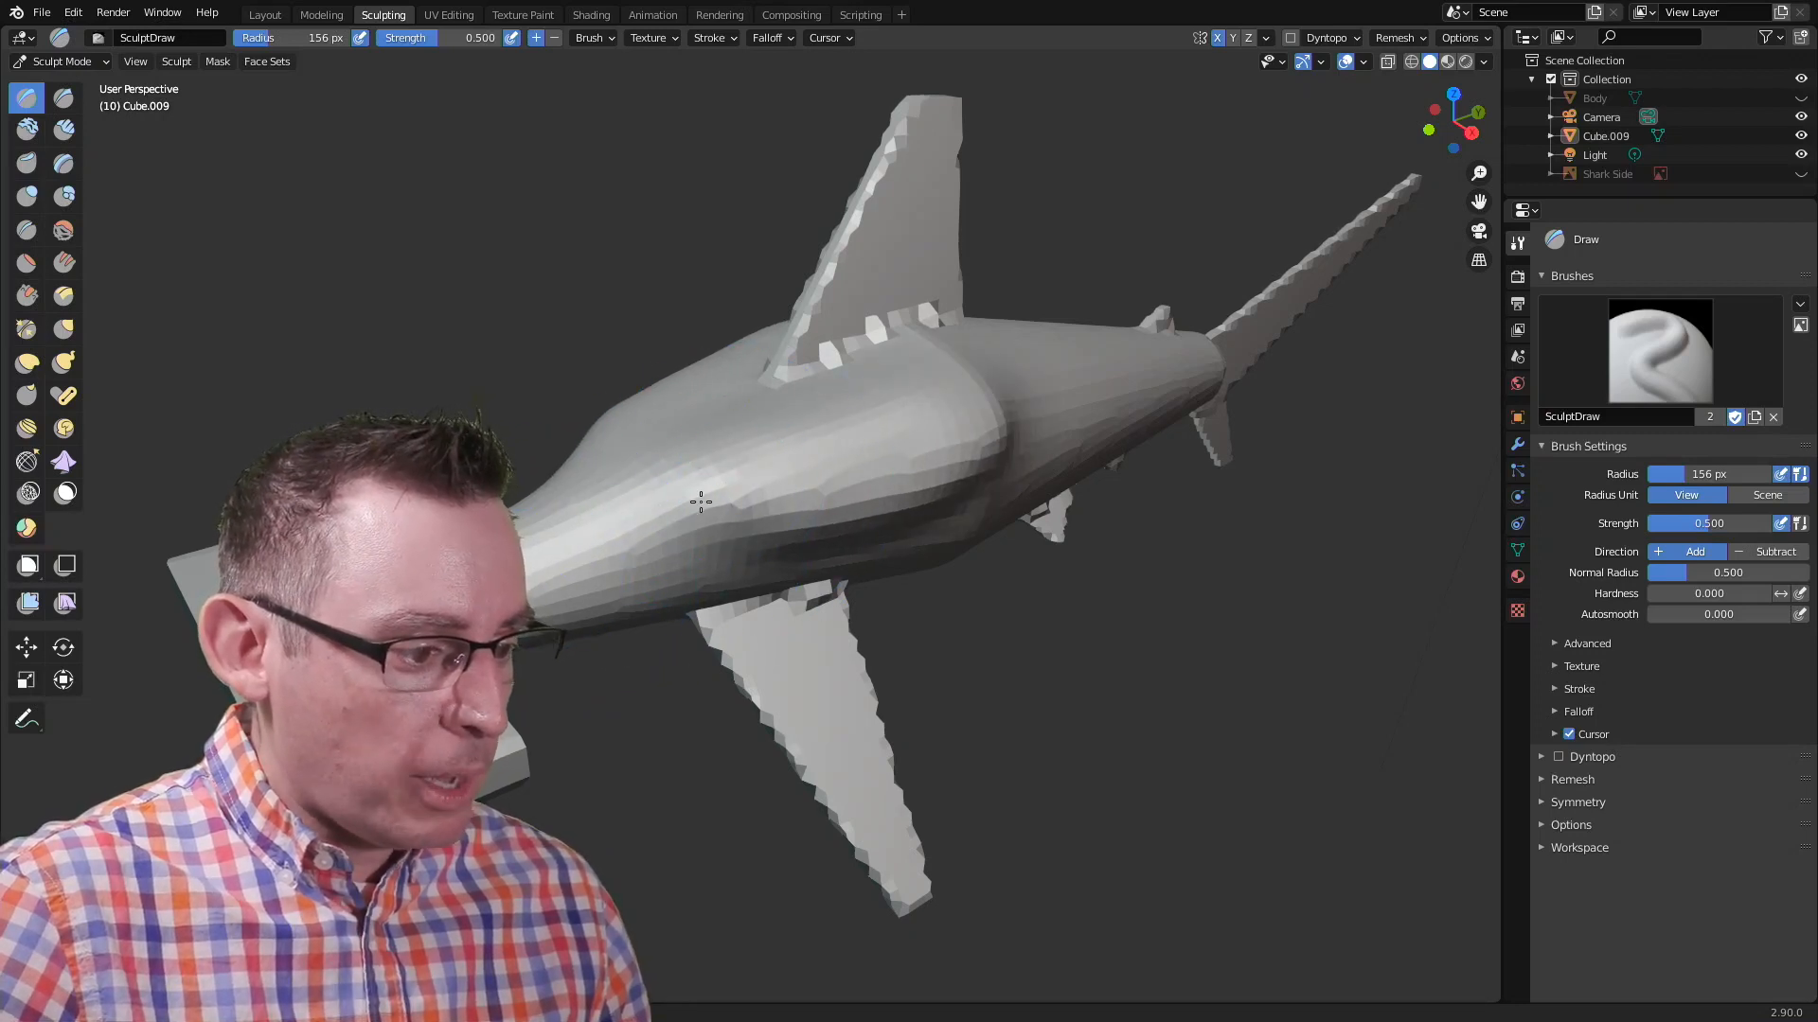
{"action": "mouse_move", "coordinate": [554, 584]}
{"action": "left_mouse_down"}
{"action": "mouse_move", "coordinate": [589, 562]}
{"action": "mouse_move", "coordinate": [527, 585]}
{"action": "left_mouse_up"}
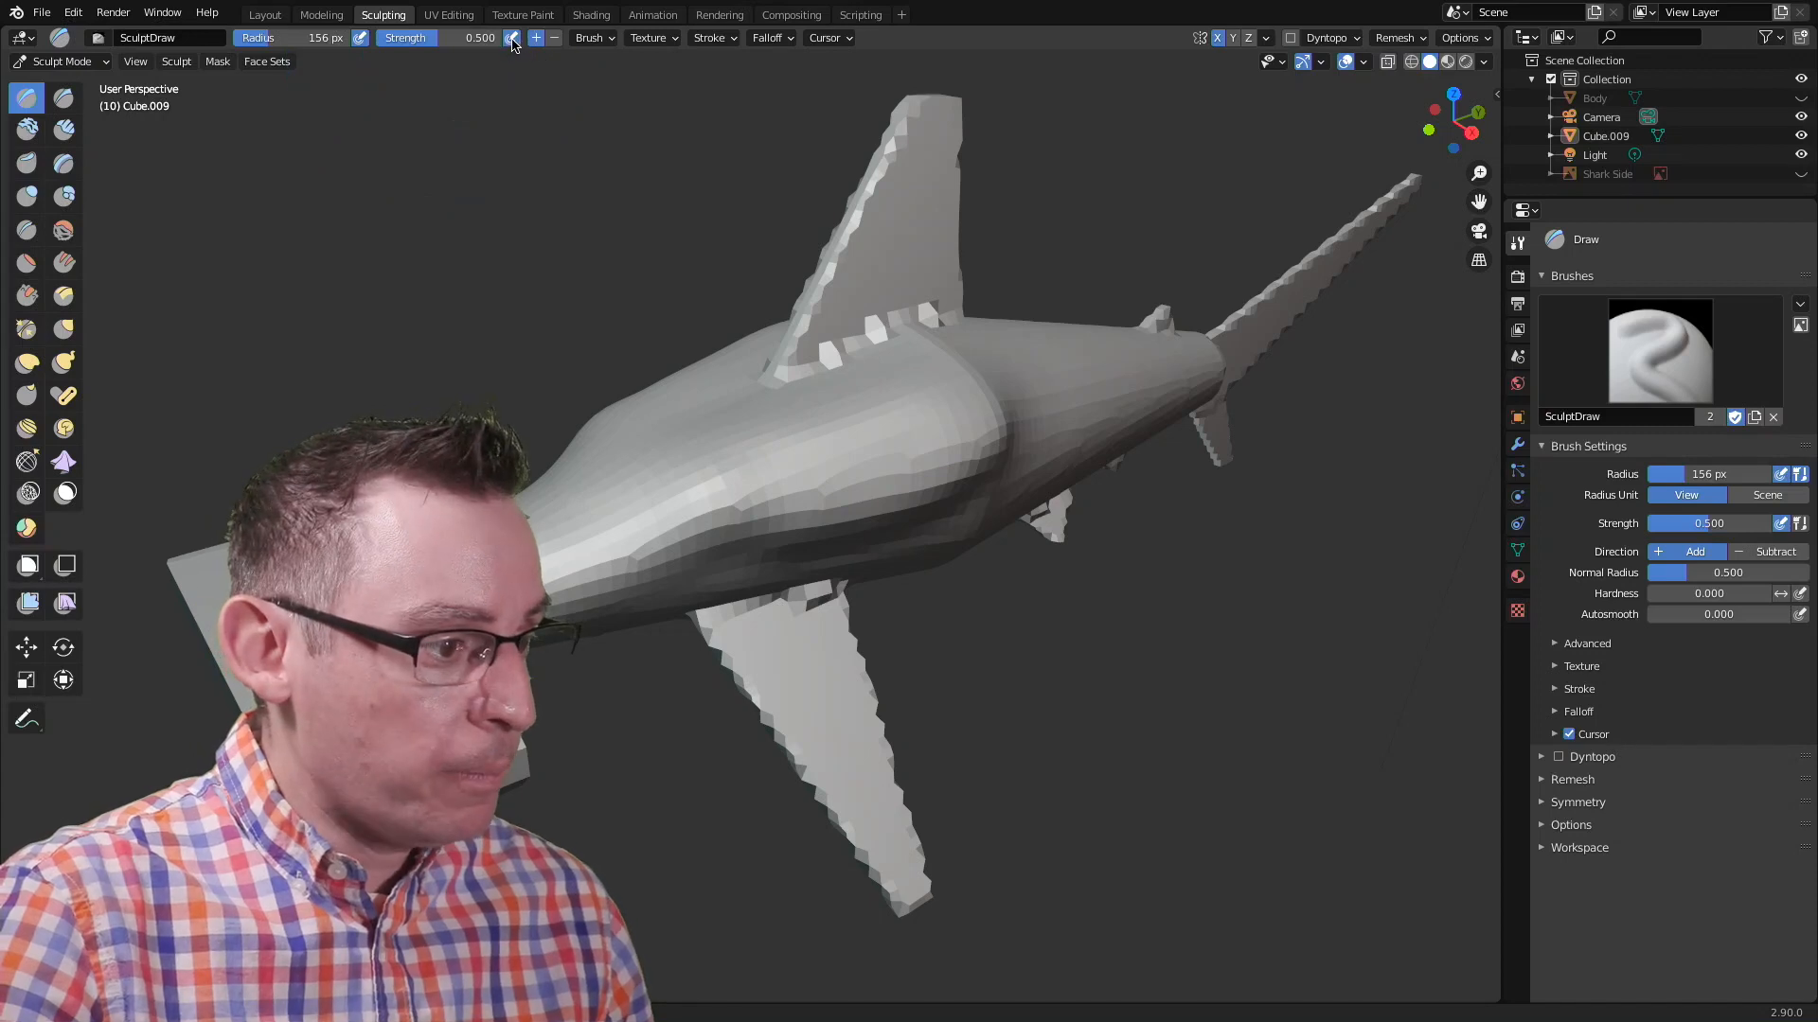
Step: Turn off pressure sensitivity for the brush radius, turn it on for strength, and set the radius to 41 px
{"action": "left_click", "coordinate": [364, 39]}
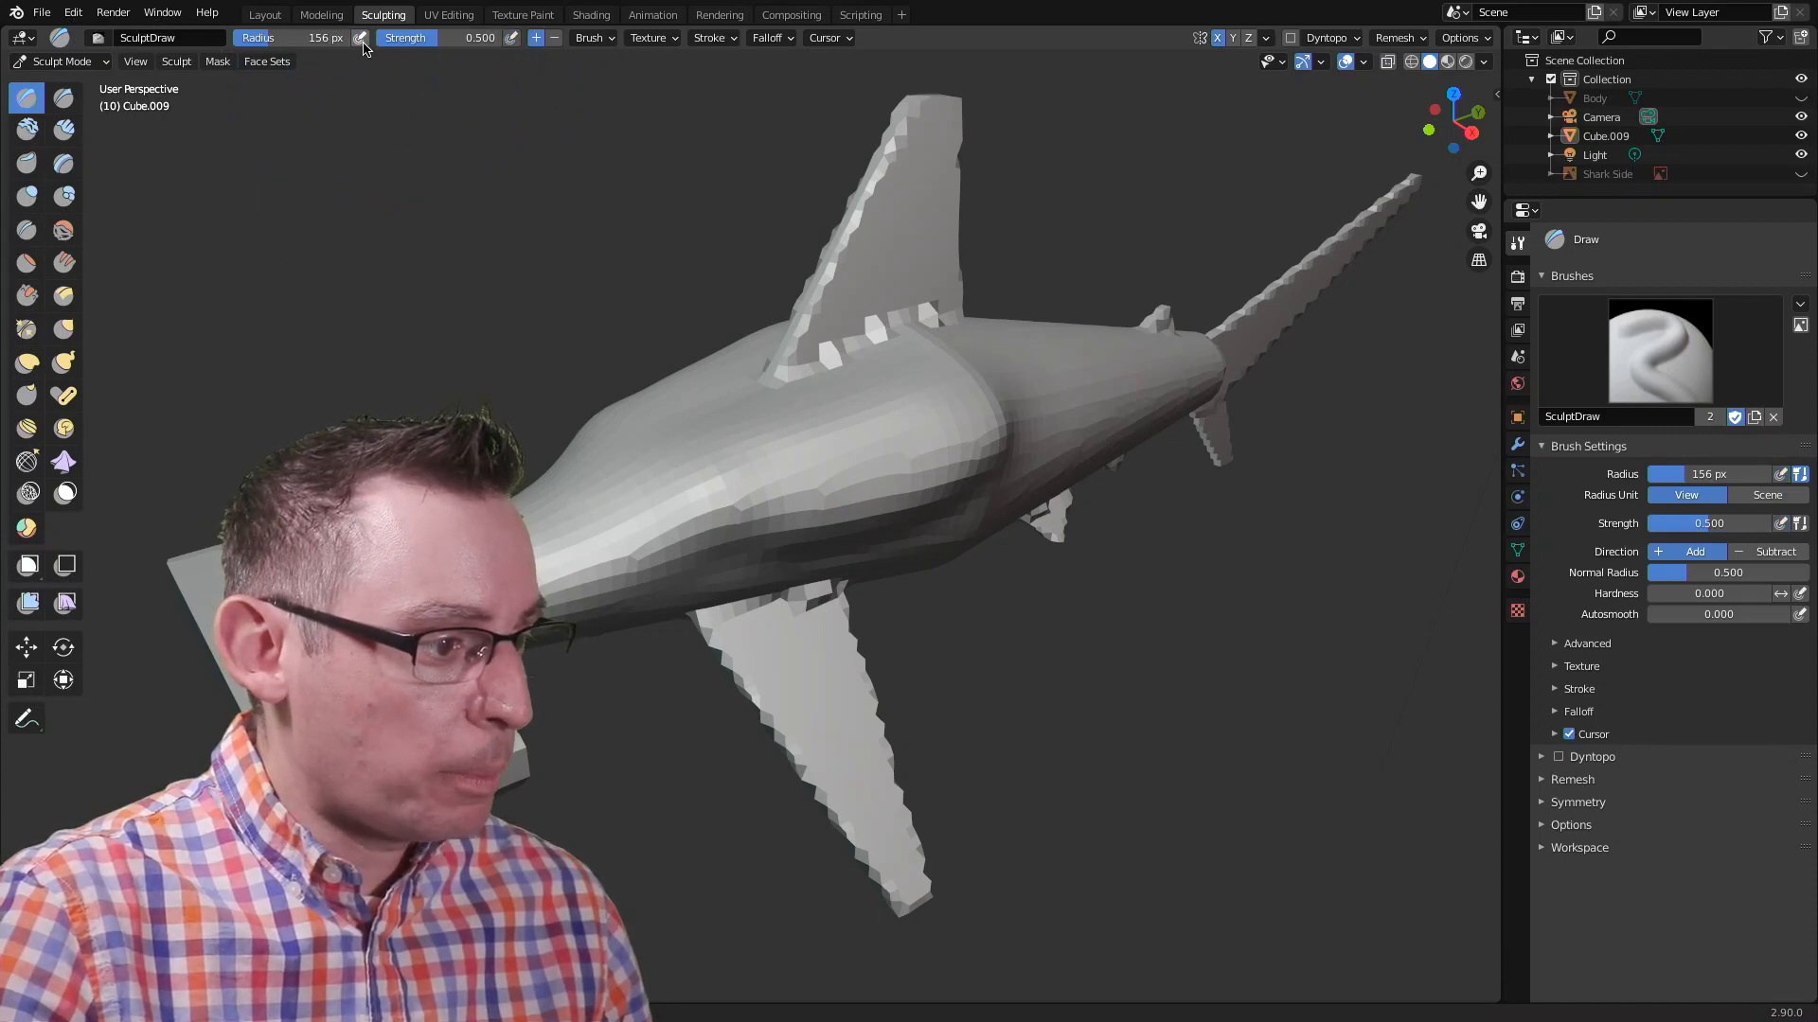
{"action": "left_click", "coordinate": [511, 40]}
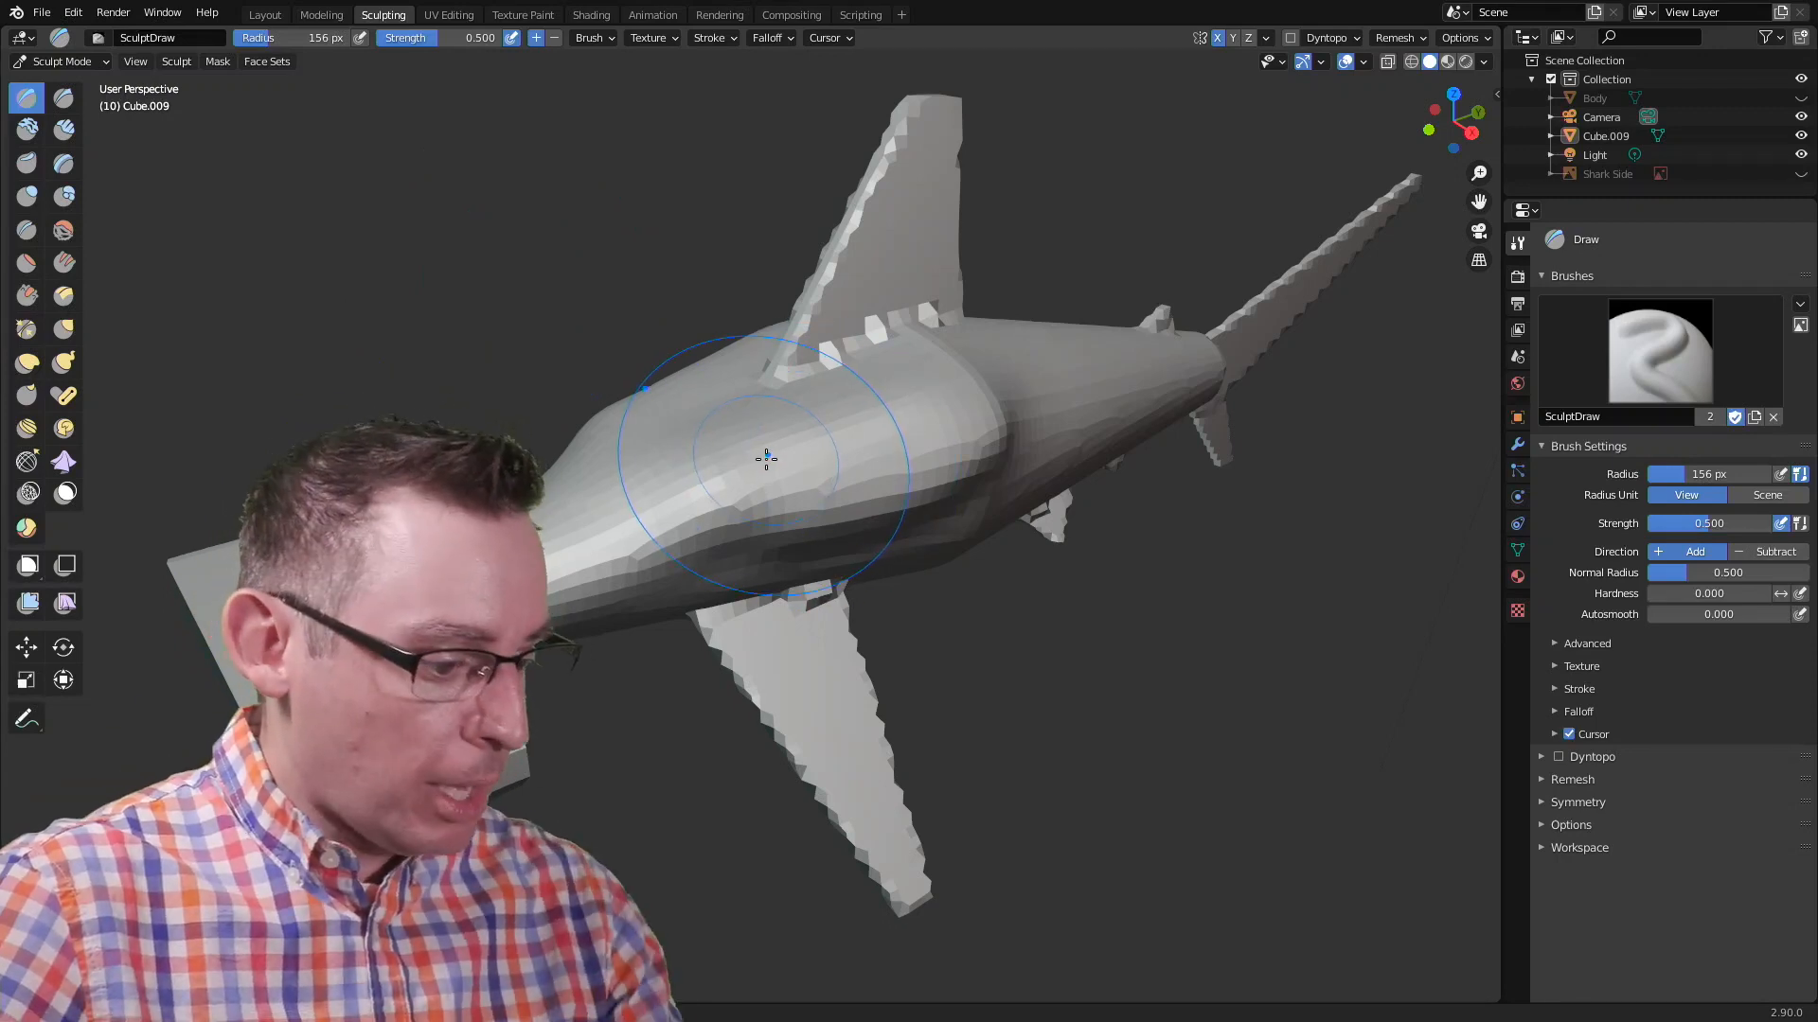
{"action": "key", "text": "f"}
{"action": "left_click", "coordinate": [727, 466]}
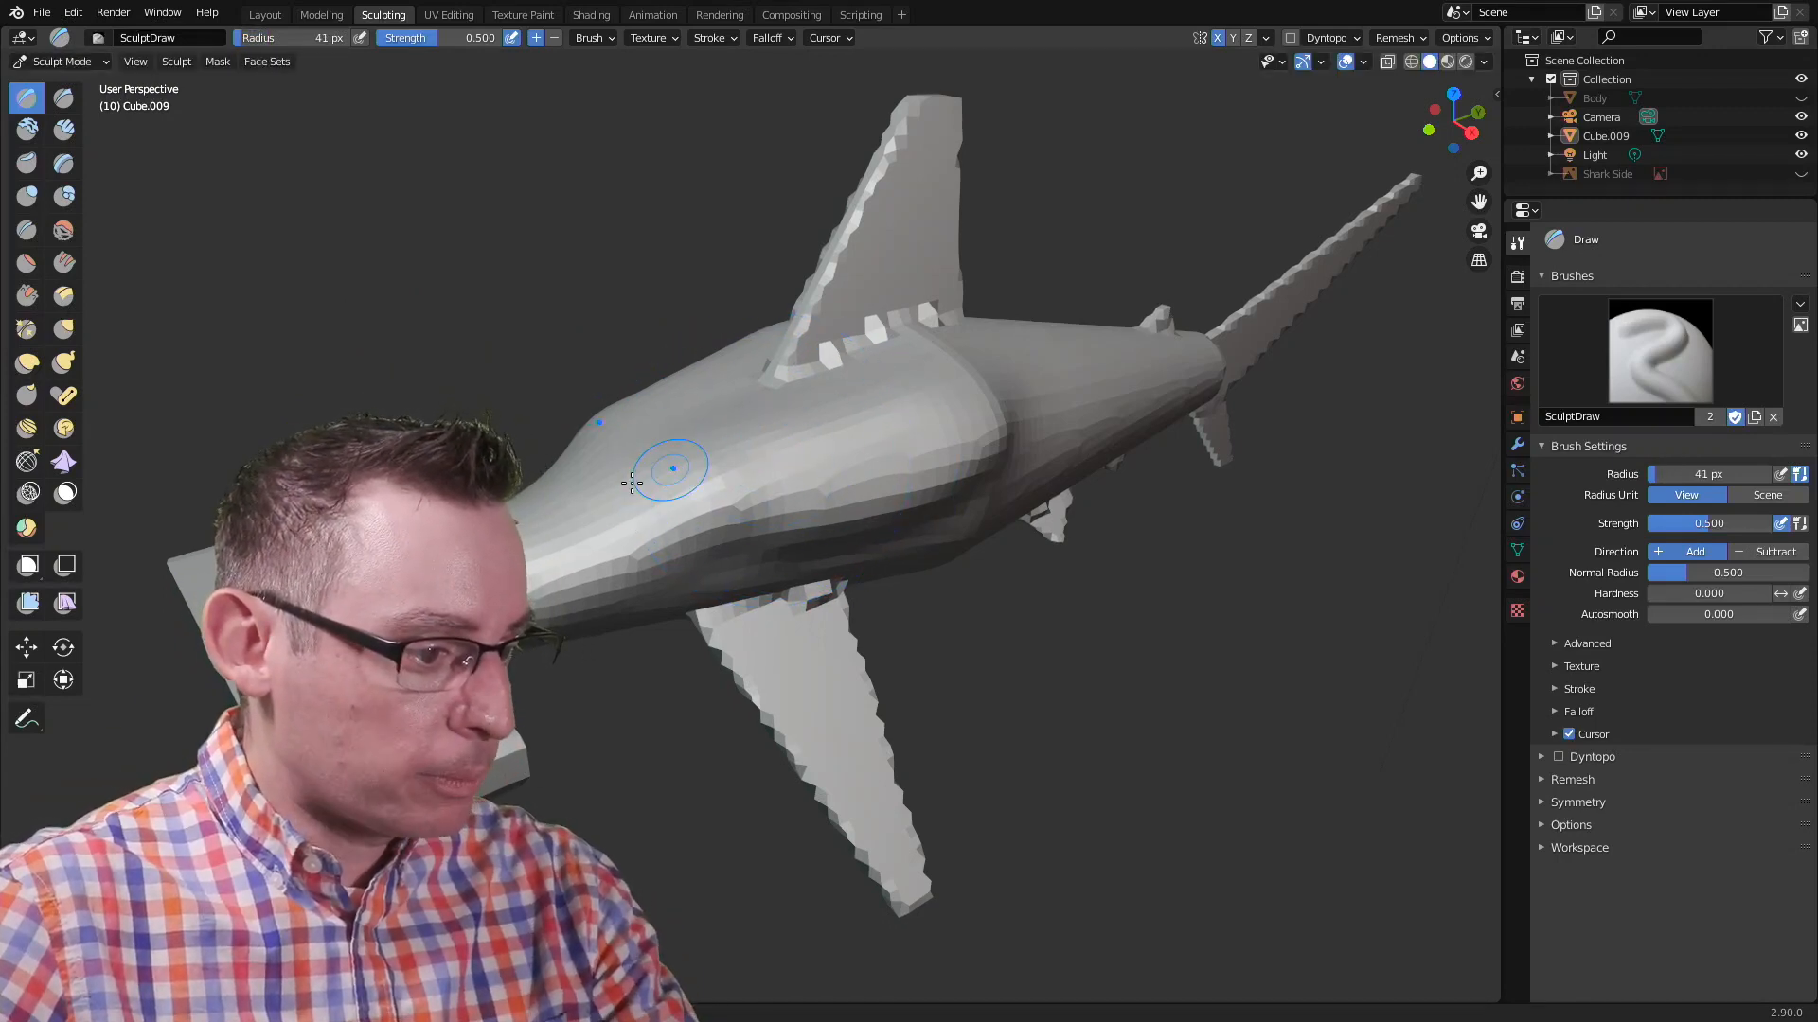
Step: Sculpt a narrow ridge along the front flank and build it up further with the brush strength at 1.000
{"action": "mouse_move", "coordinate": [702, 483]}
{"action": "left_mouse_down"}
{"action": "mouse_move", "coordinate": [805, 445]}
{"action": "mouse_move", "coordinate": [615, 549]}
{"action": "mouse_move", "coordinate": [805, 440]}
{"action": "mouse_move", "coordinate": [642, 525]}
{"action": "mouse_move", "coordinate": [783, 460]}
{"action": "left_mouse_up"}
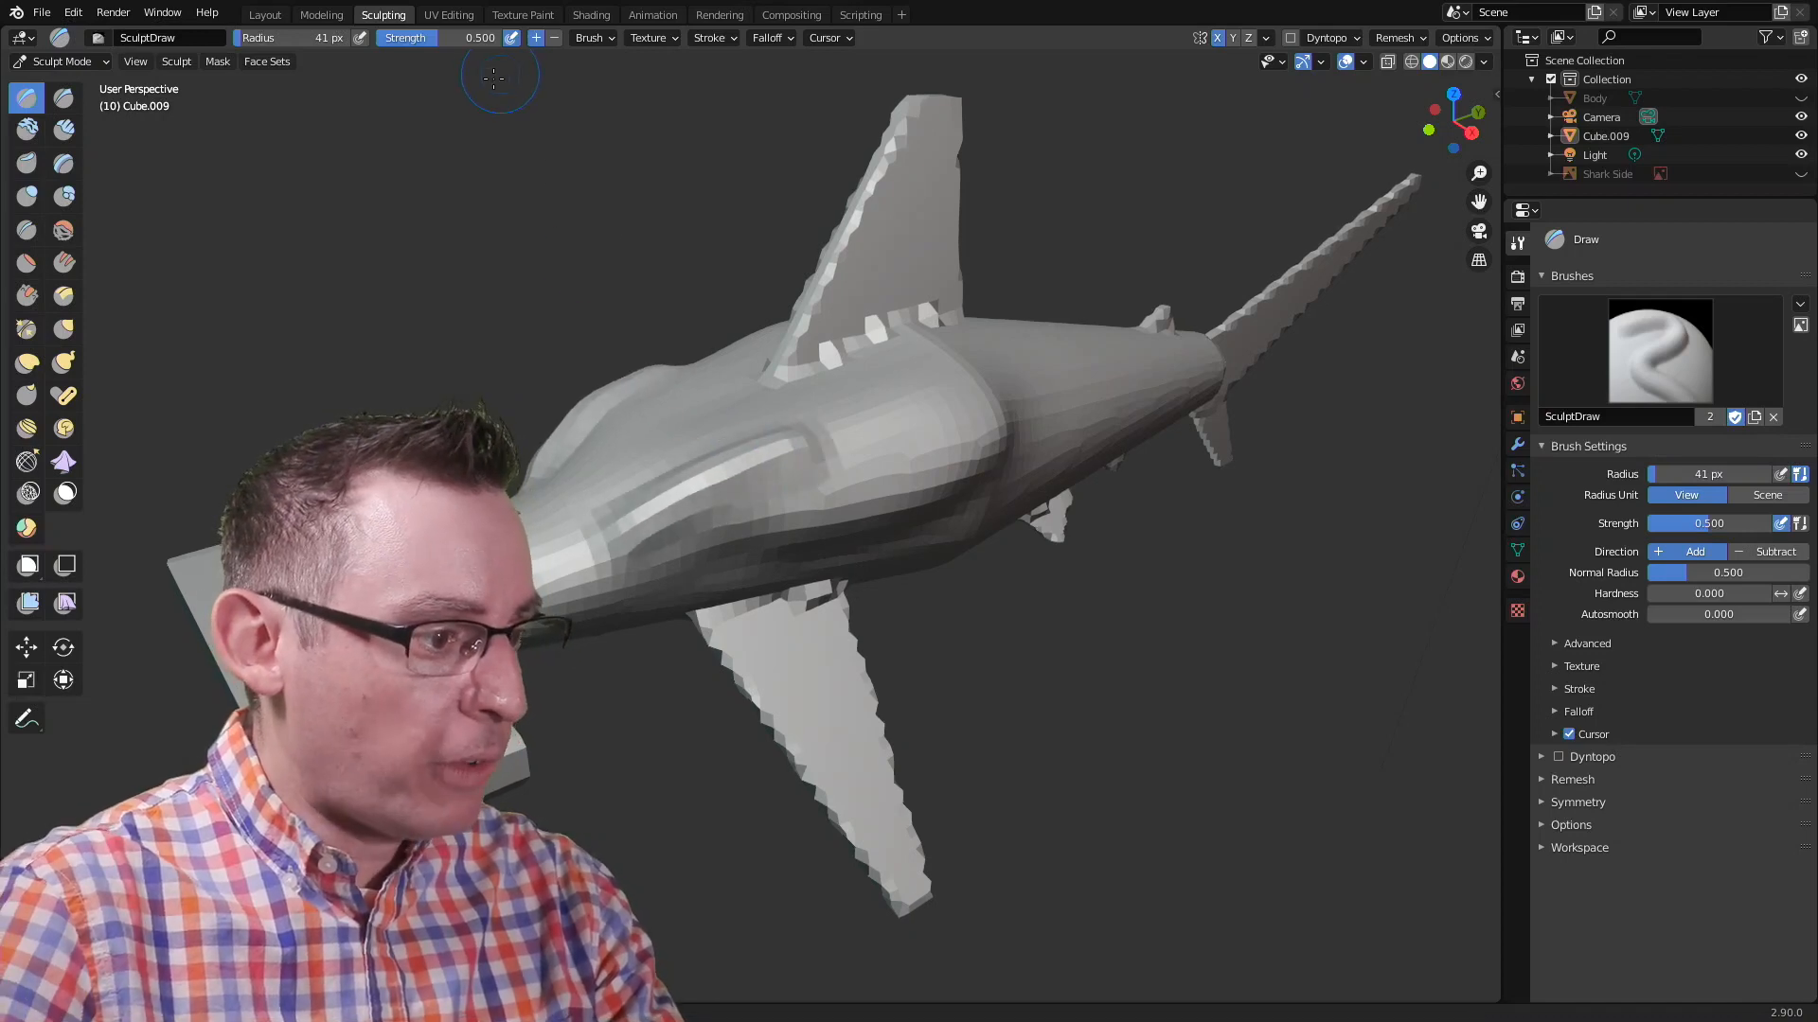
{"action": "left_click_drag", "start_coordinate": [437, 40], "coordinate": [512, 42]}
{"action": "mouse_move", "coordinate": [650, 476]}
{"action": "left_mouse_down"}
{"action": "mouse_move", "coordinate": [630, 516]}
{"action": "mouse_move", "coordinate": [738, 464]}
{"action": "mouse_move", "coordinate": [833, 449]}
{"action": "mouse_move", "coordinate": [602, 553]}
{"action": "mouse_move", "coordinate": [753, 462]}
{"action": "mouse_move", "coordinate": [865, 437]}
{"action": "left_mouse_up"}
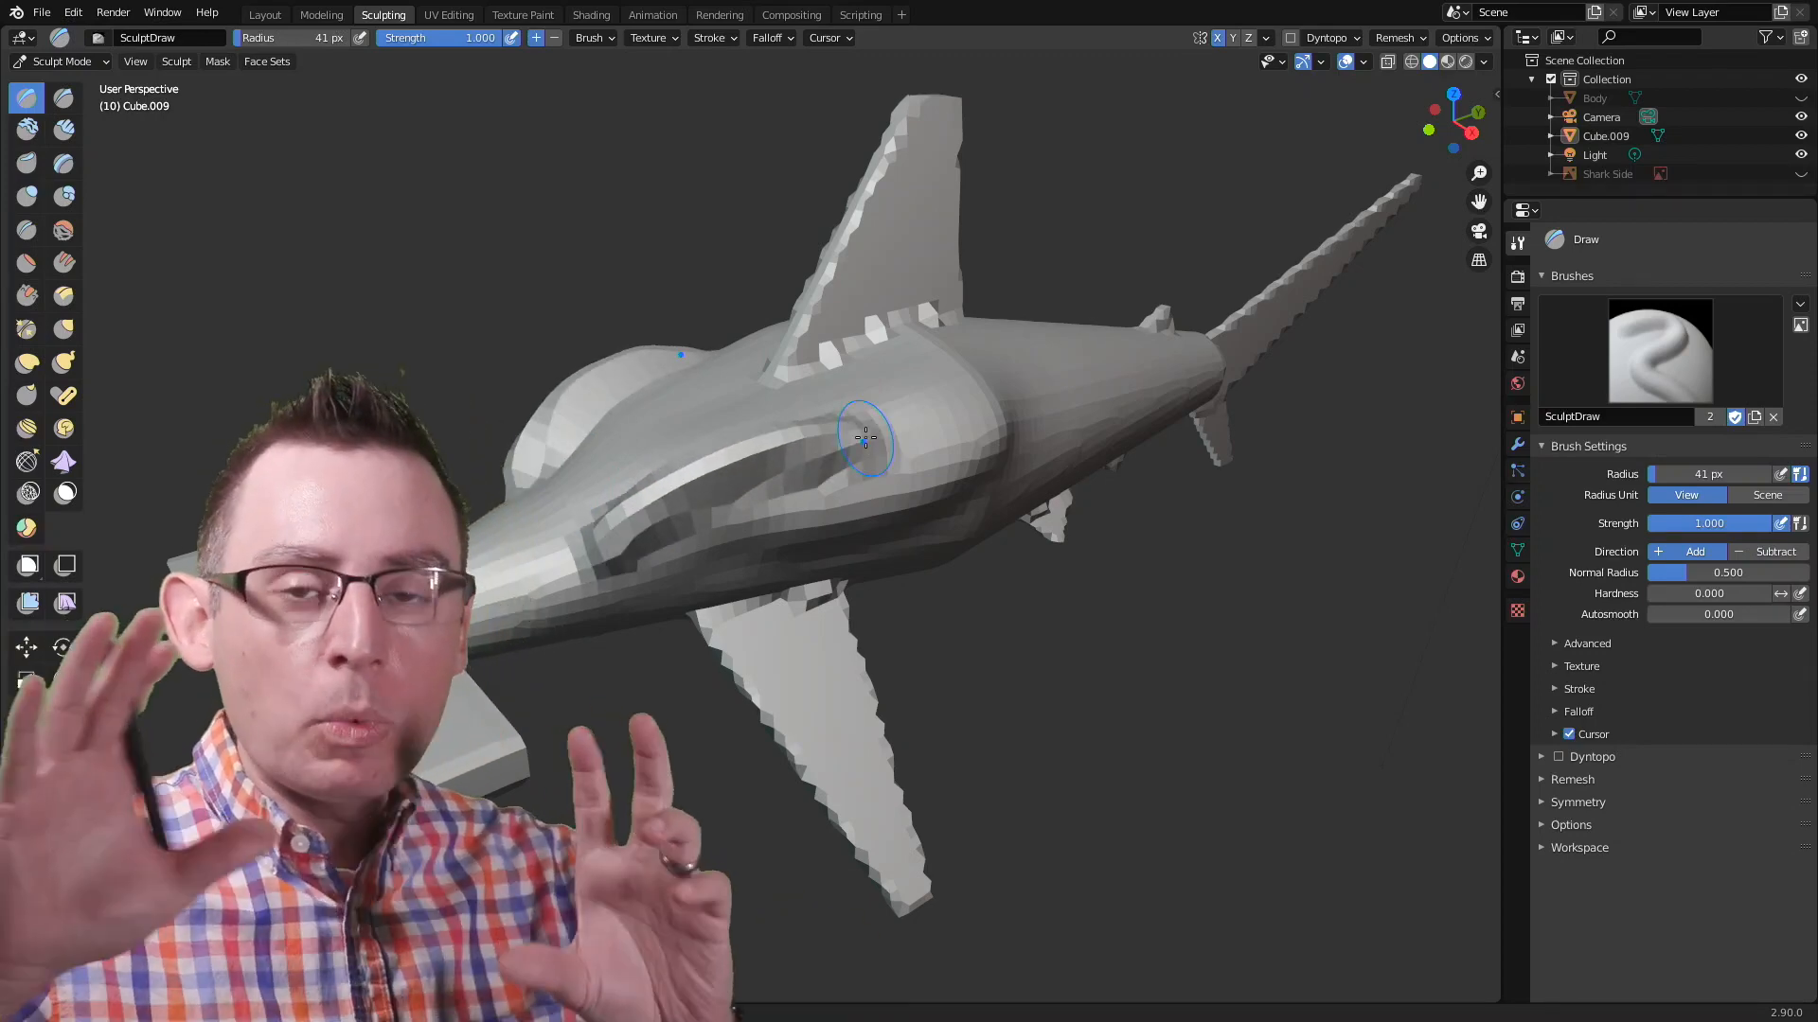
Step: Sculpt a raised ridge along the shark's rear flank between the dorsal fin and the tail
{"action": "middle_click_drag", "start_coordinate": [865, 437], "coordinate": [806, 452]}
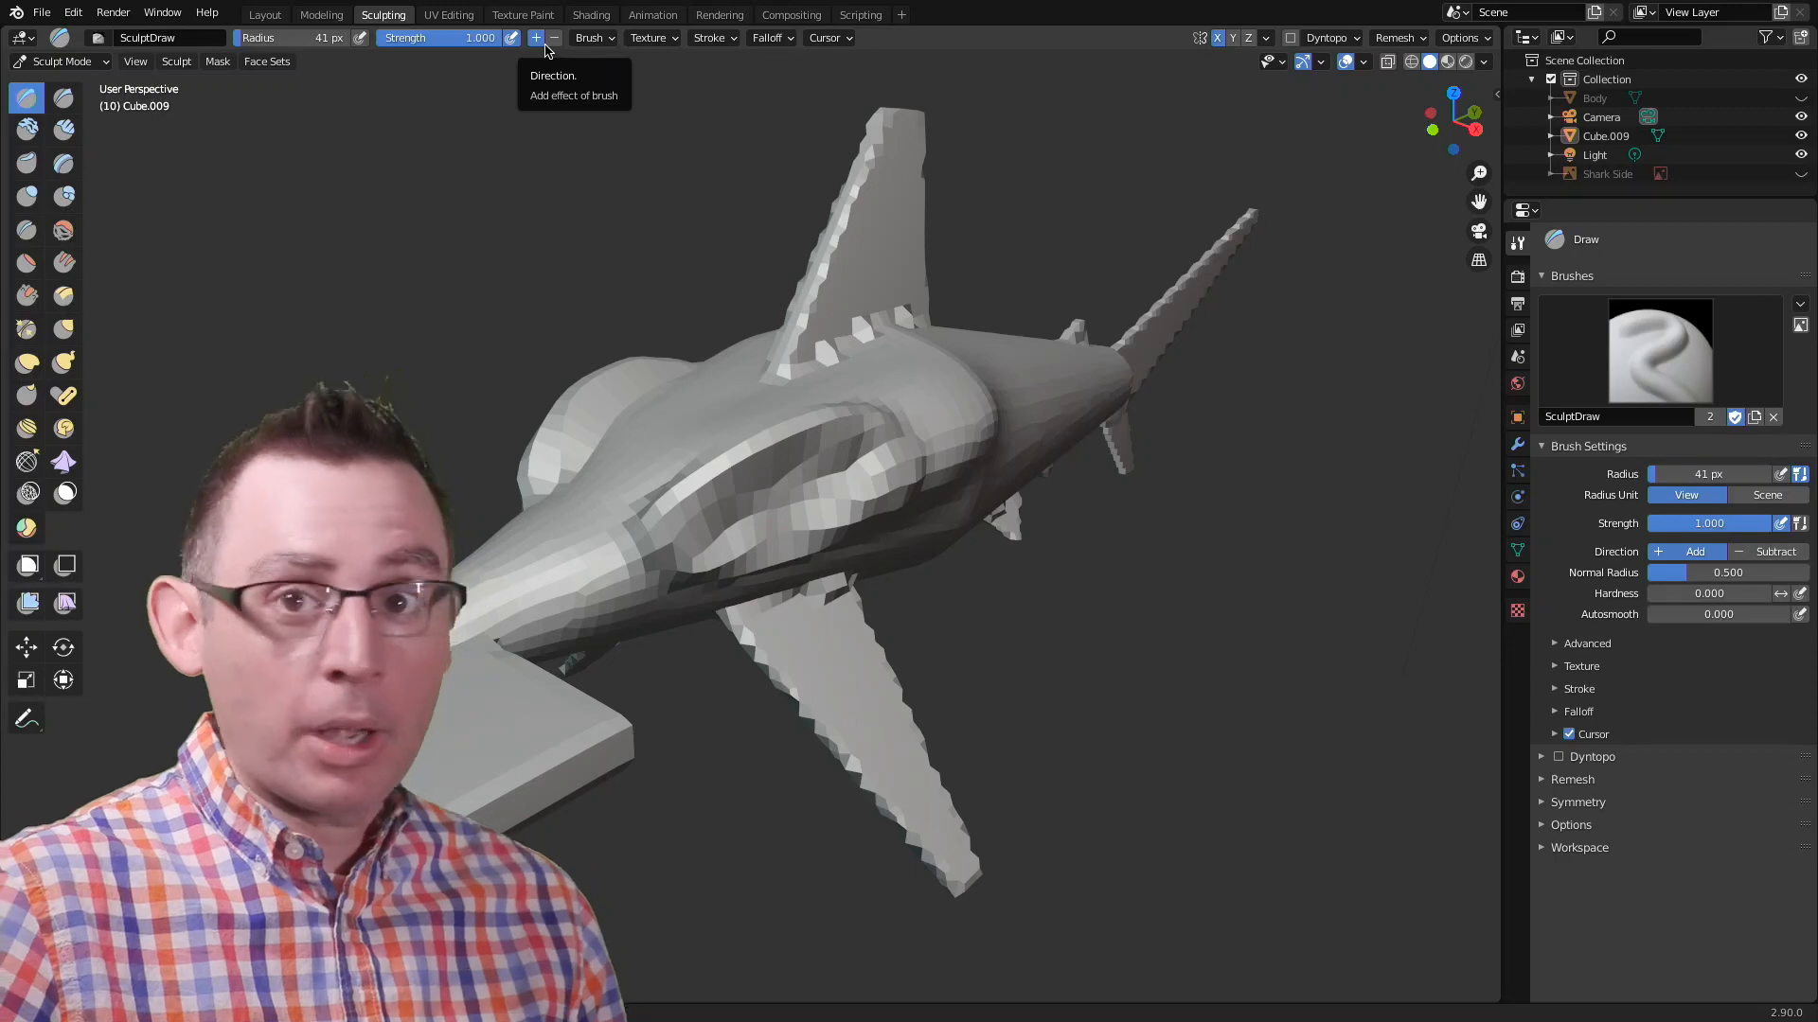
{"action": "mouse_move", "coordinate": [992, 463]}
{"action": "middle_mouse_down"}
{"action": "mouse_move", "coordinate": [780, 417]}
{"action": "mouse_move", "coordinate": [816, 466]}
{"action": "mouse_move", "coordinate": [882, 462]}
{"action": "middle_mouse_up"}
{"action": "mouse_move", "coordinate": [816, 456]}
{"action": "left_mouse_down"}
{"action": "mouse_move", "coordinate": [980, 451]}
{"action": "mouse_move", "coordinate": [798, 475]}
{"action": "mouse_move", "coordinate": [1002, 453]}
{"action": "mouse_move", "coordinate": [882, 468]}
{"action": "mouse_move", "coordinate": [907, 456]}
{"action": "left_mouse_up"}
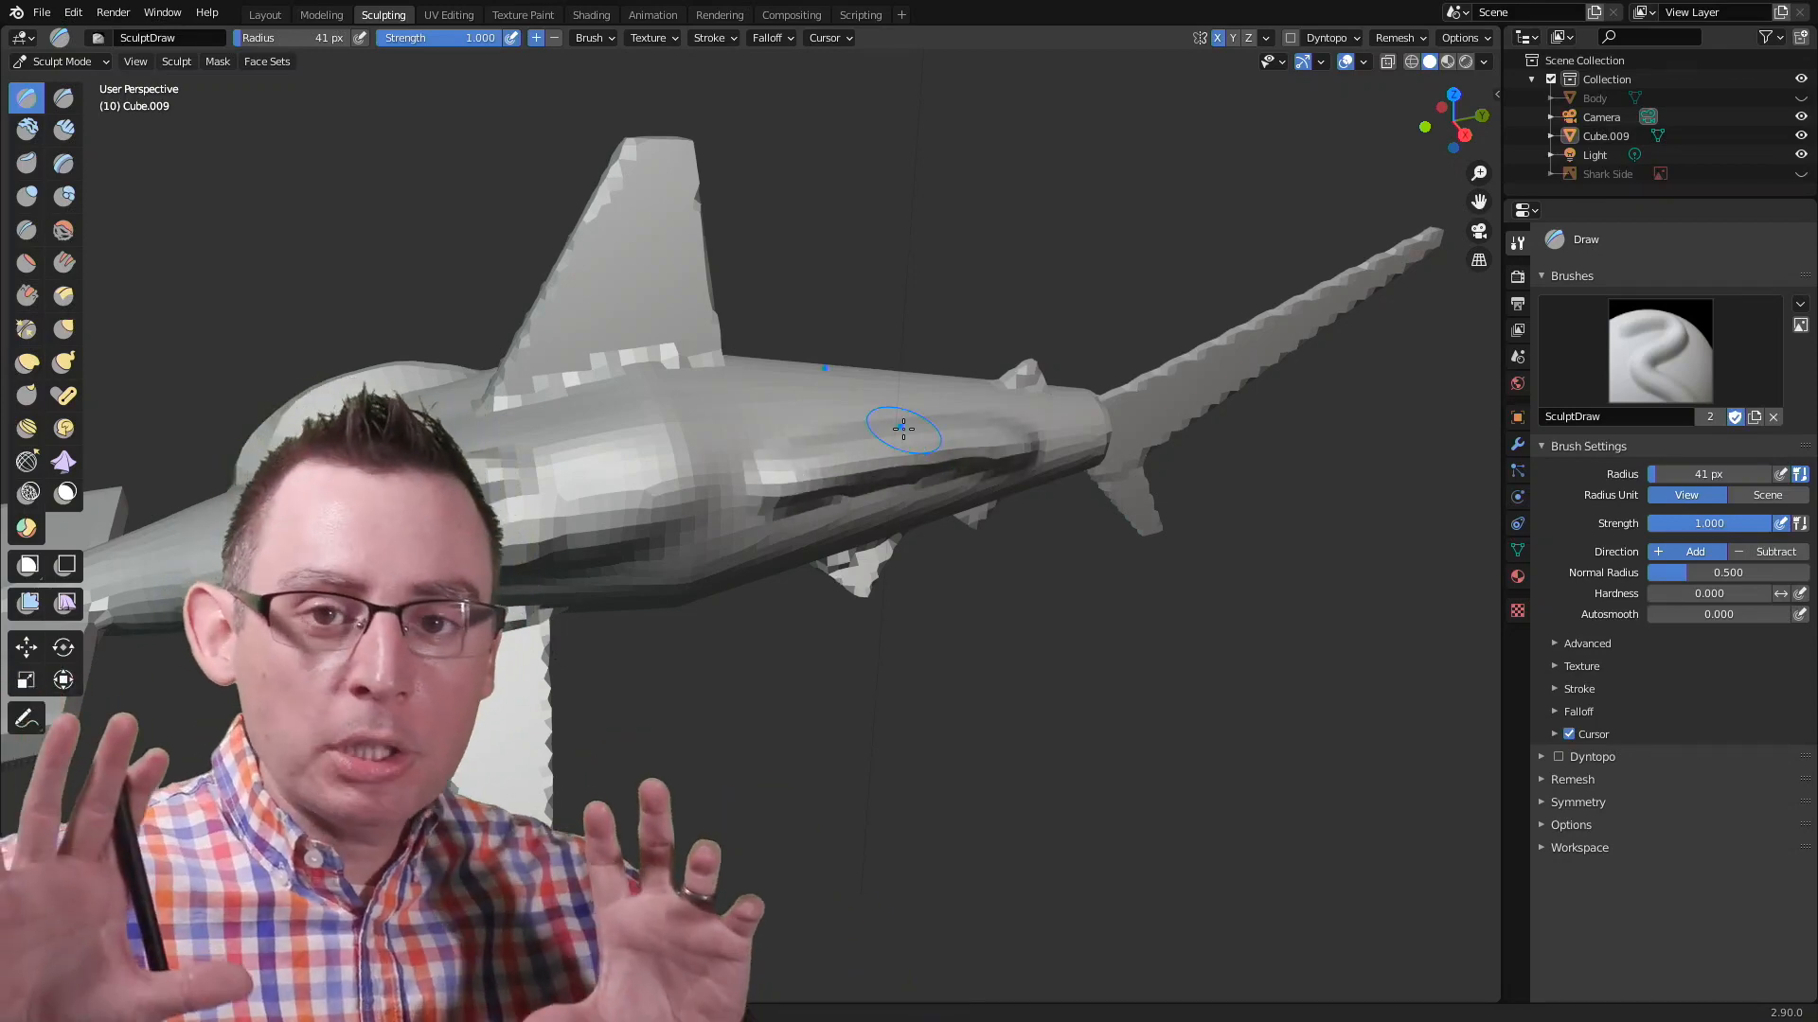
{"action": "mouse_move", "coordinate": [1059, 346]}
{"action": "middle_mouse_down"}
{"action": "mouse_move", "coordinate": [890, 397]}
{"action": "mouse_move", "coordinate": [1062, 416]}
{"action": "mouse_move", "coordinate": [1032, 388]}
{"action": "middle_mouse_up"}
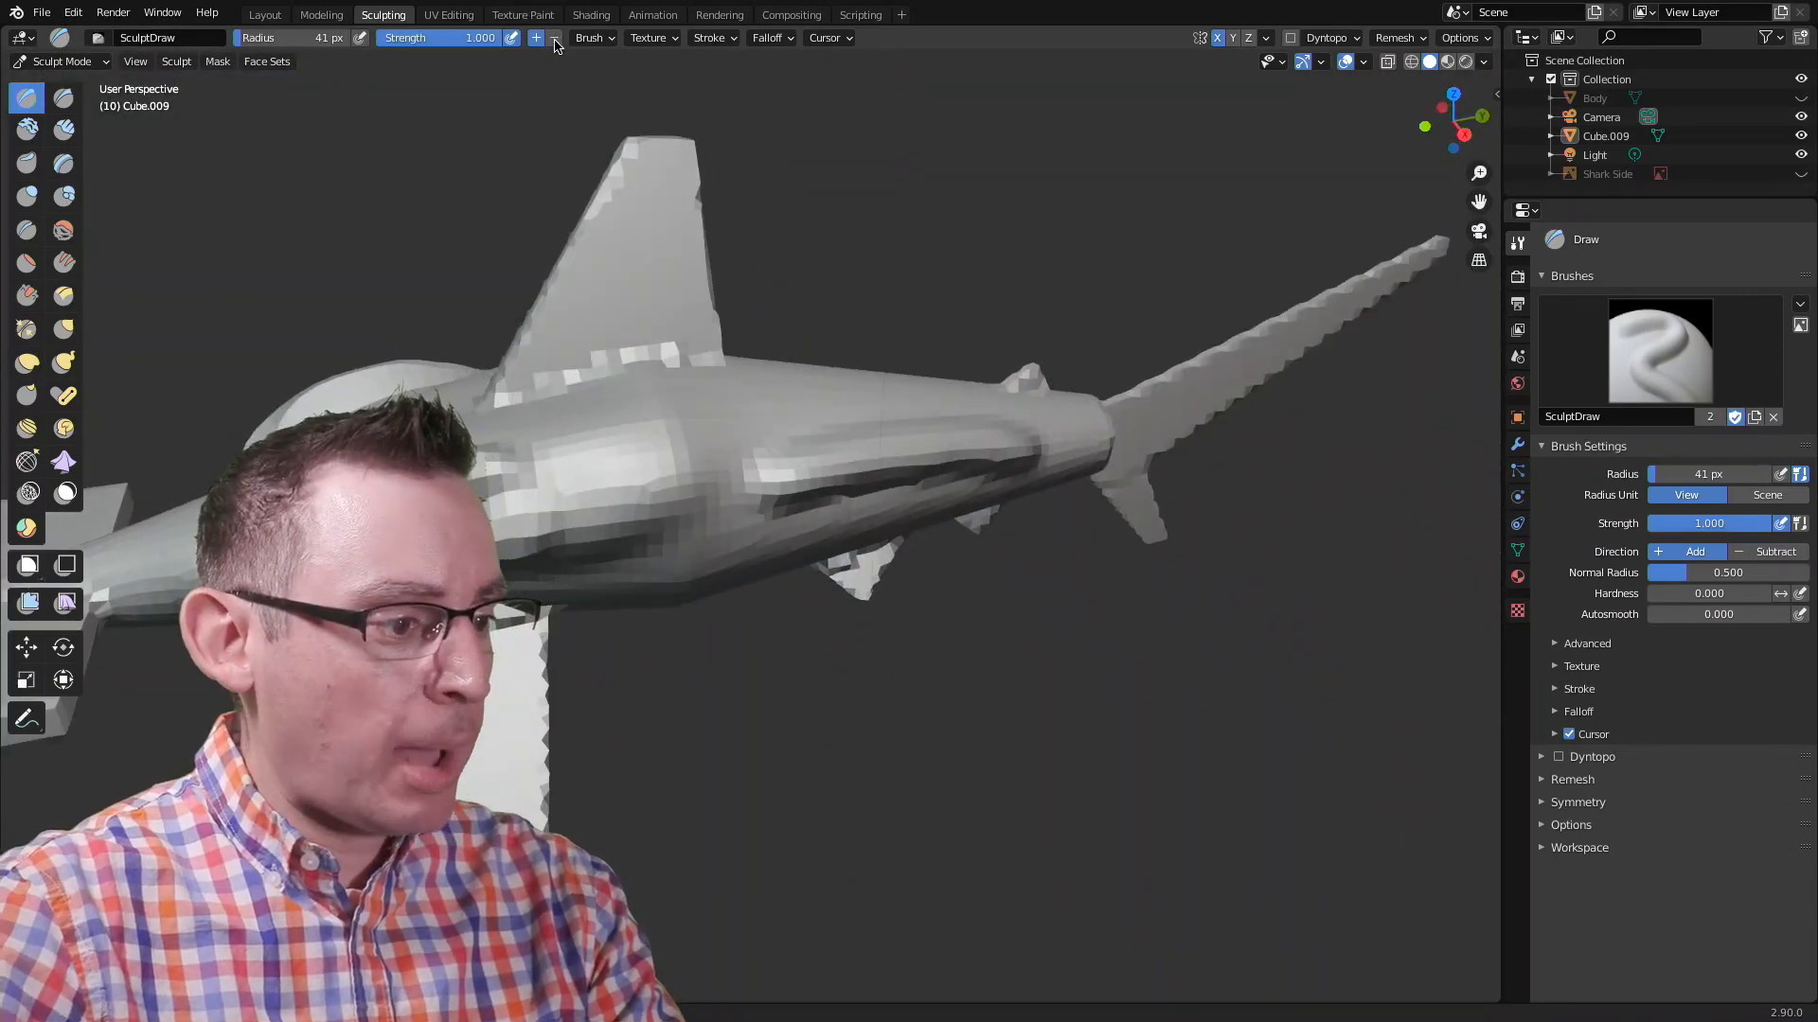
Step: Set the brush direction to Subtract and carve a groove along the upper rear flank above the ridge
{"action": "left_click", "coordinate": [555, 38]}
{"action": "middle_click_drag", "start_coordinate": [832, 394], "coordinate": [819, 445]}
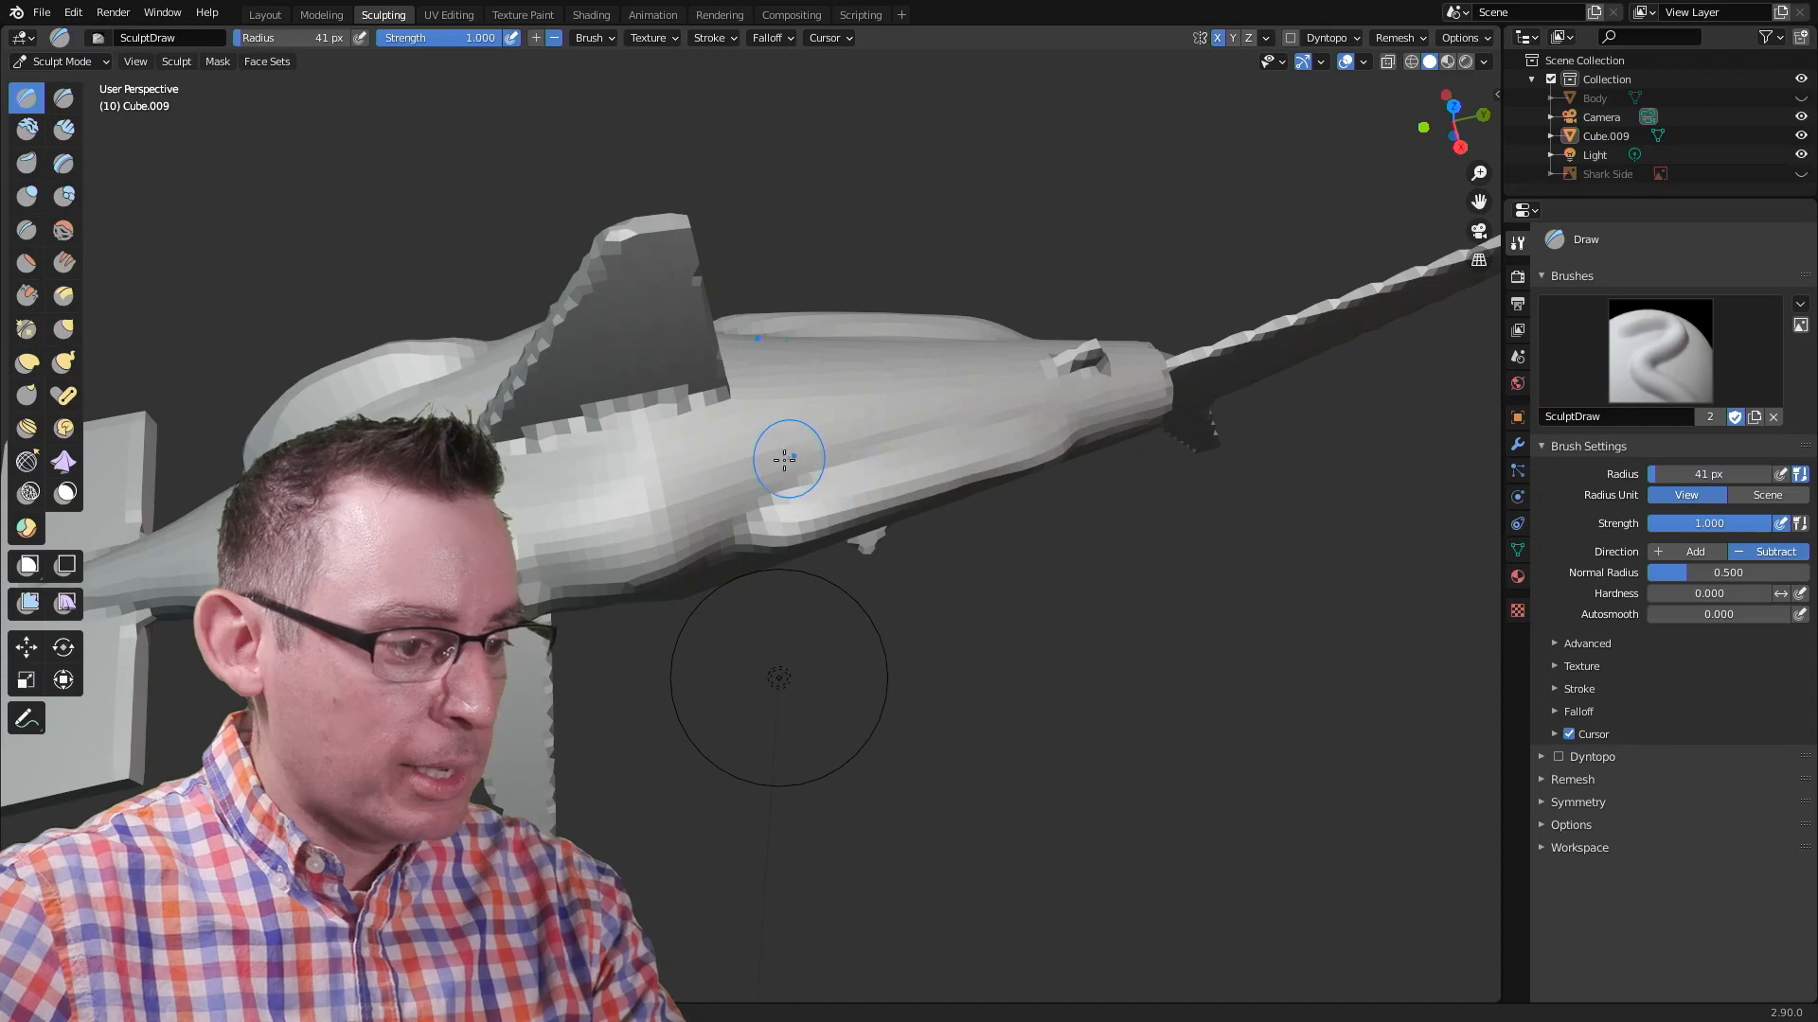
{"action": "left_click_drag", "start_coordinate": [819, 444], "coordinate": [1061, 407]}
{"action": "mouse_move", "coordinate": [895, 435]}
{"action": "middle_mouse_down"}
{"action": "mouse_move", "coordinate": [595, 408]}
{"action": "mouse_move", "coordinate": [812, 435]}
{"action": "middle_mouse_up"}
{"action": "mouse_move", "coordinate": [735, 458]}
{"action": "left_mouse_down"}
{"action": "mouse_move", "coordinate": [857, 431]}
{"action": "mouse_move", "coordinate": [1028, 429]}
{"action": "left_mouse_up"}
{"action": "mouse_move", "coordinate": [1028, 429]}
{"action": "middle_mouse_down"}
{"action": "mouse_move", "coordinate": [956, 417]}
{"action": "mouse_move", "coordinate": [1123, 365]}
{"action": "mouse_move", "coordinate": [954, 405]}
{"action": "mouse_move", "coordinate": [591, 265]}
{"action": "middle_mouse_up"}
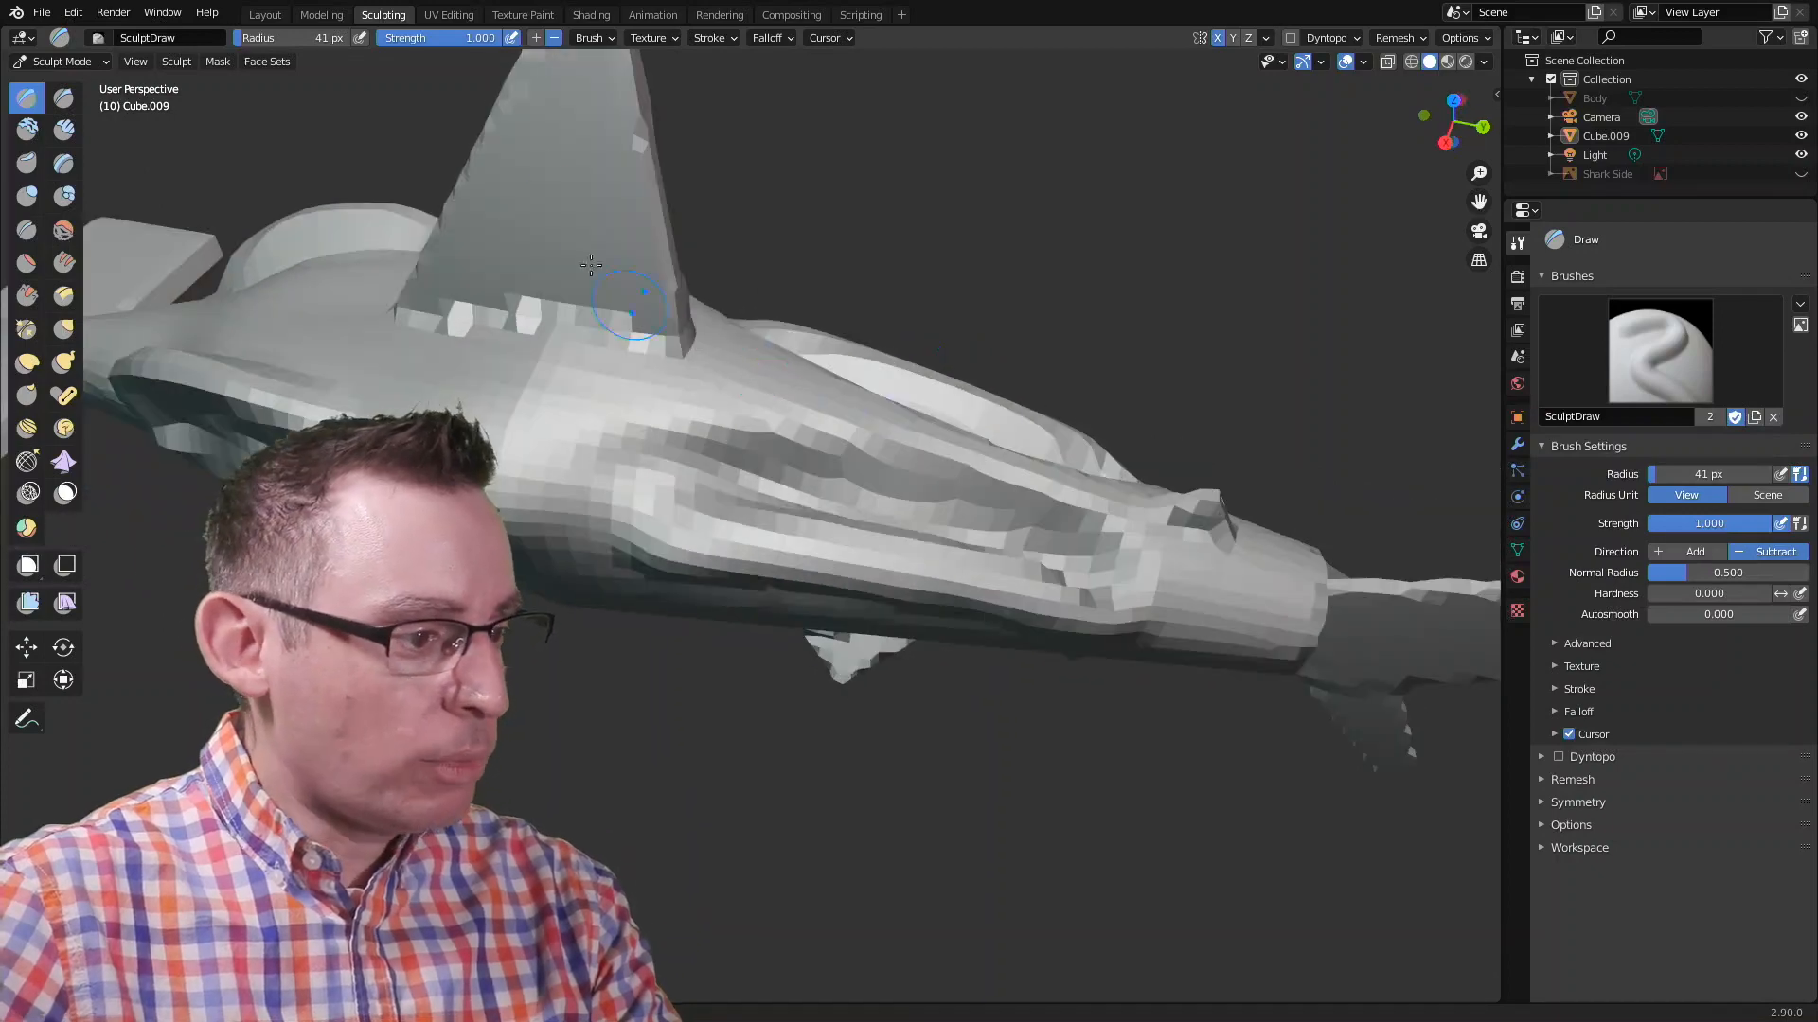
Step: Set the brush direction back to Add and sculpt strokes on the dorsal fin and ridges along the upper front body
{"action": "left_click", "coordinate": [536, 39]}
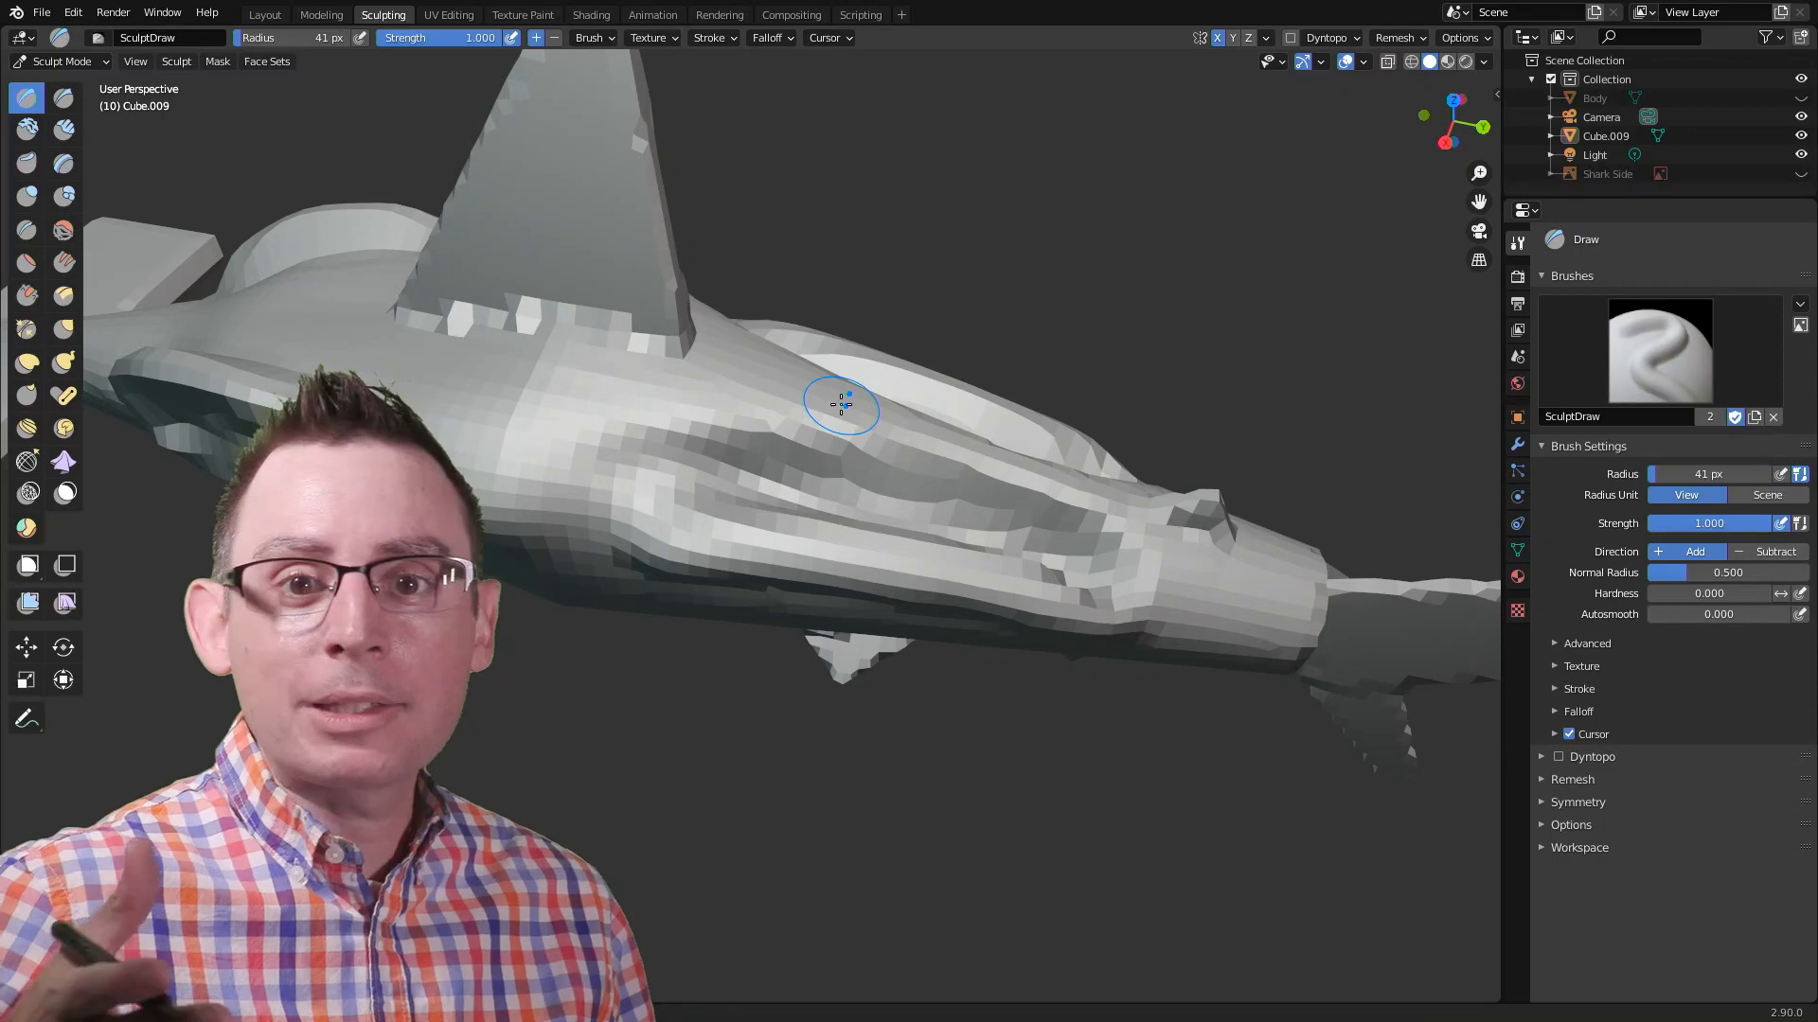
{"action": "middle_click_drag", "start_coordinate": [945, 346], "coordinate": [814, 398]}
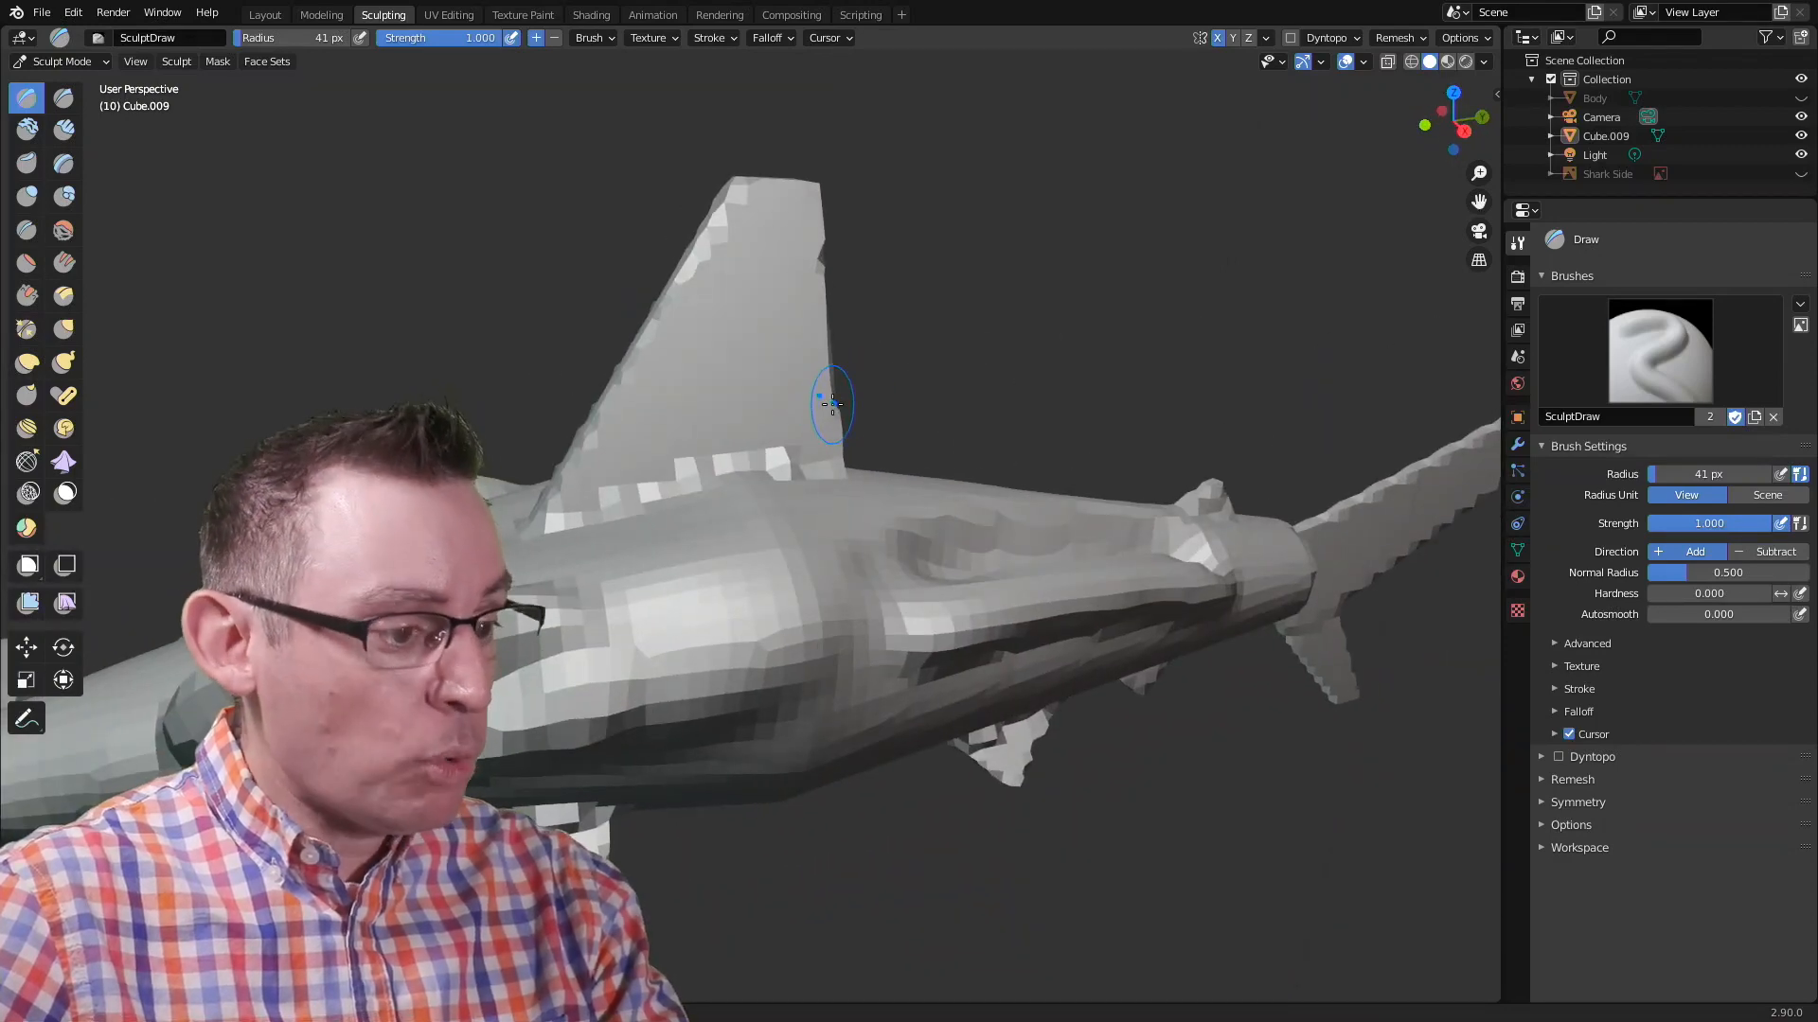
{"action": "mouse_move", "coordinate": [771, 247]}
{"action": "left_mouse_down"}
{"action": "mouse_move", "coordinate": [705, 417]}
{"action": "mouse_move", "coordinate": [663, 455]}
{"action": "mouse_move", "coordinate": [757, 274]}
{"action": "mouse_move", "coordinate": [841, 388]}
{"action": "left_mouse_up"}
{"action": "mouse_move", "coordinate": [981, 375]}
{"action": "middle_mouse_down"}
{"action": "mouse_move", "coordinate": [587, 379]}
{"action": "mouse_move", "coordinate": [1014, 378]}
{"action": "mouse_move", "coordinate": [1029, 317]}
{"action": "mouse_move", "coordinate": [895, 368]}
{"action": "middle_mouse_up"}
{"action": "scroll", "coordinate": [1014, 378], "scroll_direction": "up", "scroll_amount": 2}
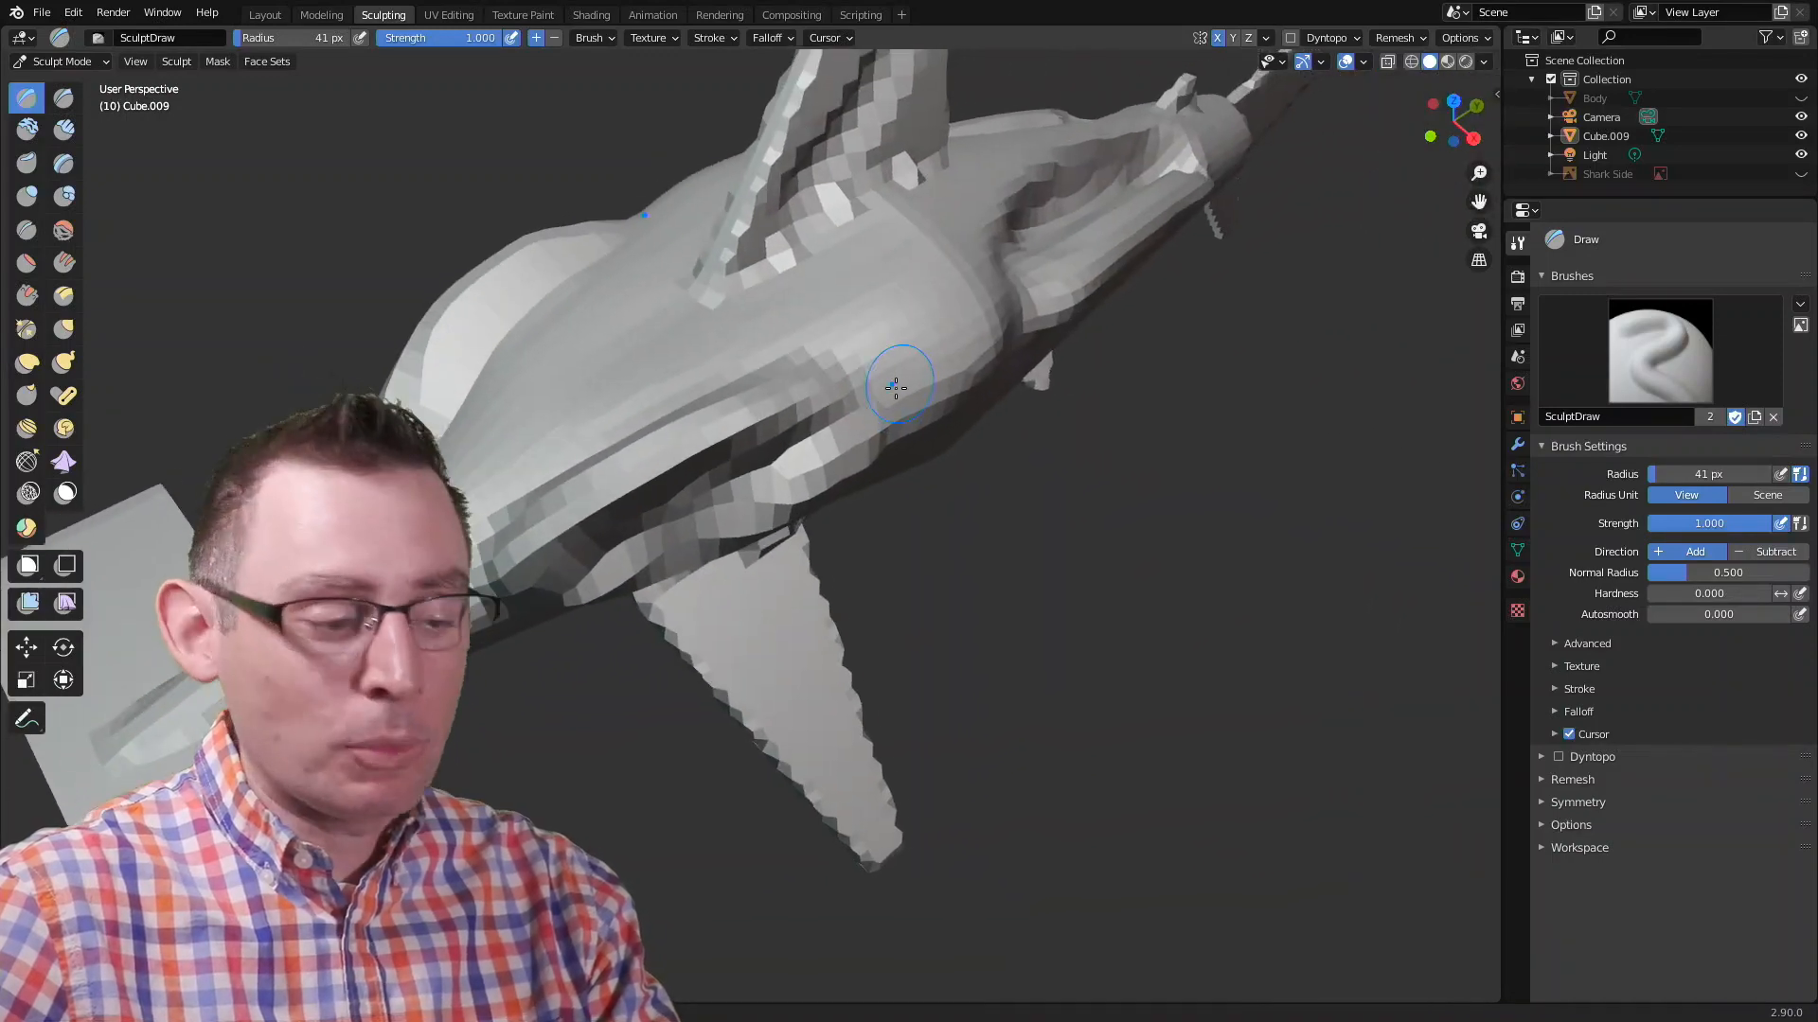
{"action": "left_click_drag", "start_coordinate": [516, 403], "coordinate": [884, 329]}
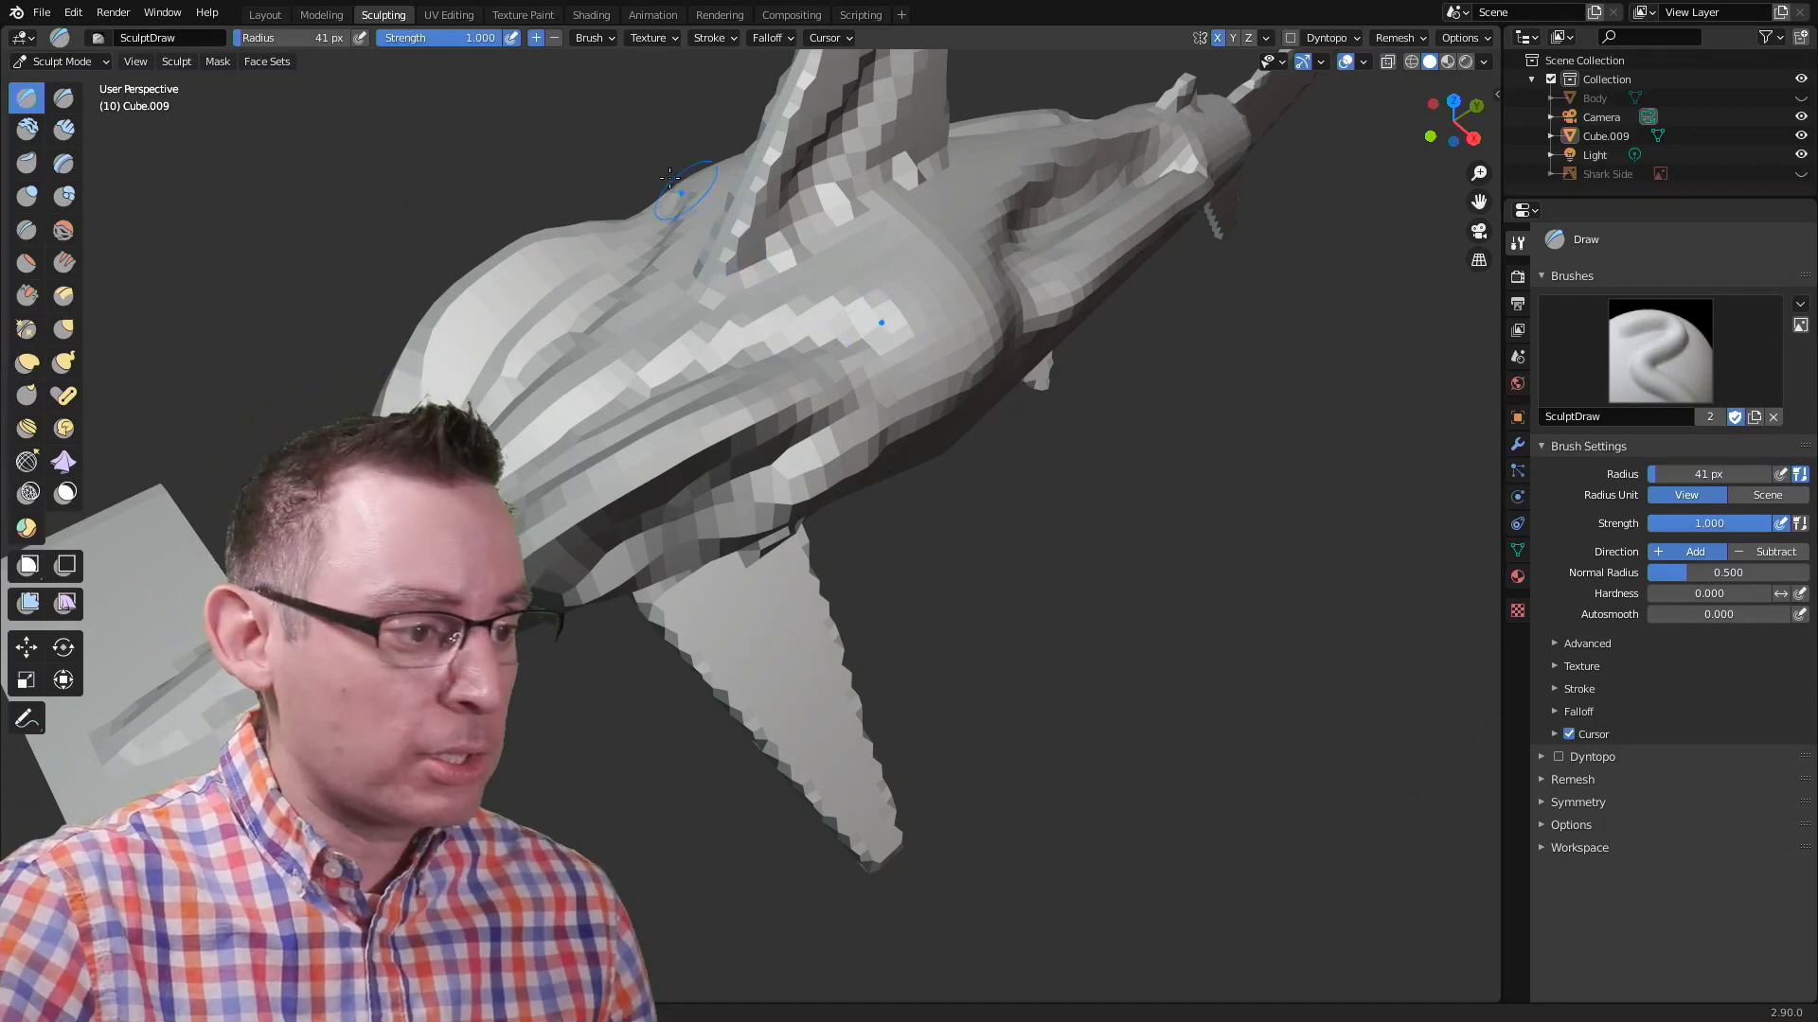
{"action": "left_click", "coordinate": [554, 38]}
{"action": "left_click", "coordinate": [536, 38]}
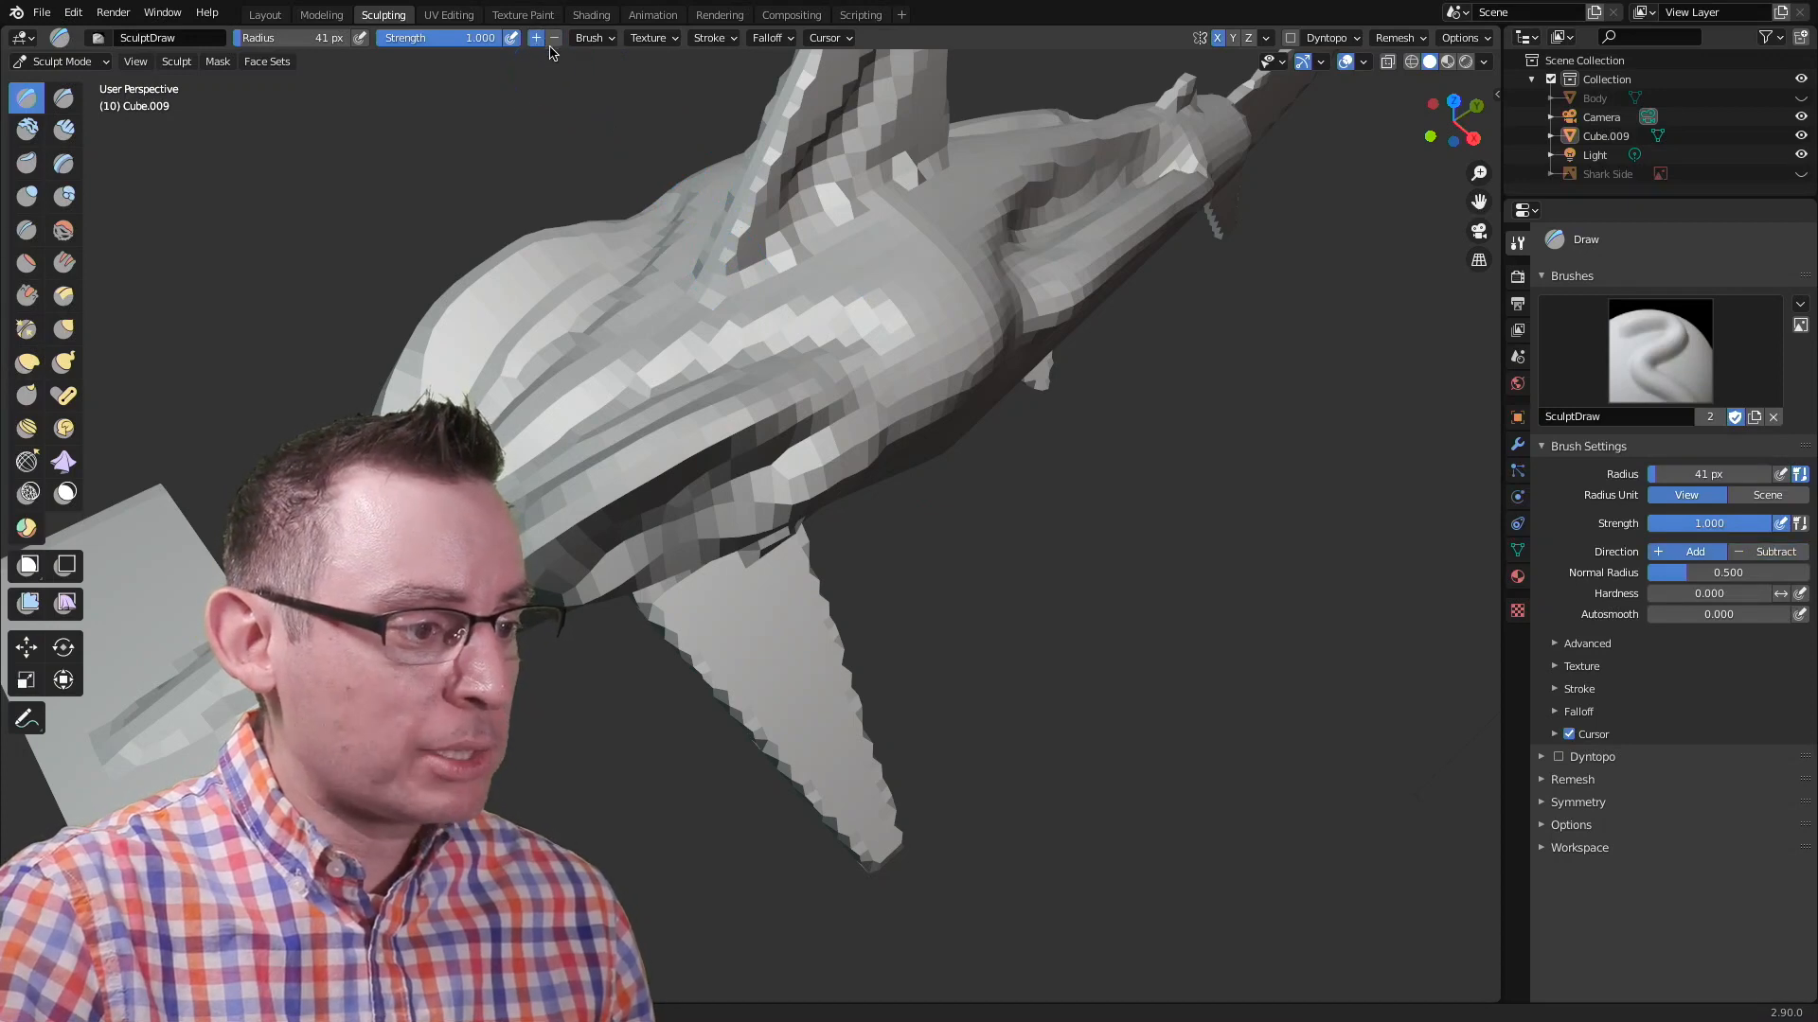
Step: Undo all the test strokes sculpted on the shark's body and dorsal fin, keeping the brush direction on Add
{"action": "left_click", "coordinate": [553, 40]}
{"action": "left_click", "coordinate": [537, 41]}
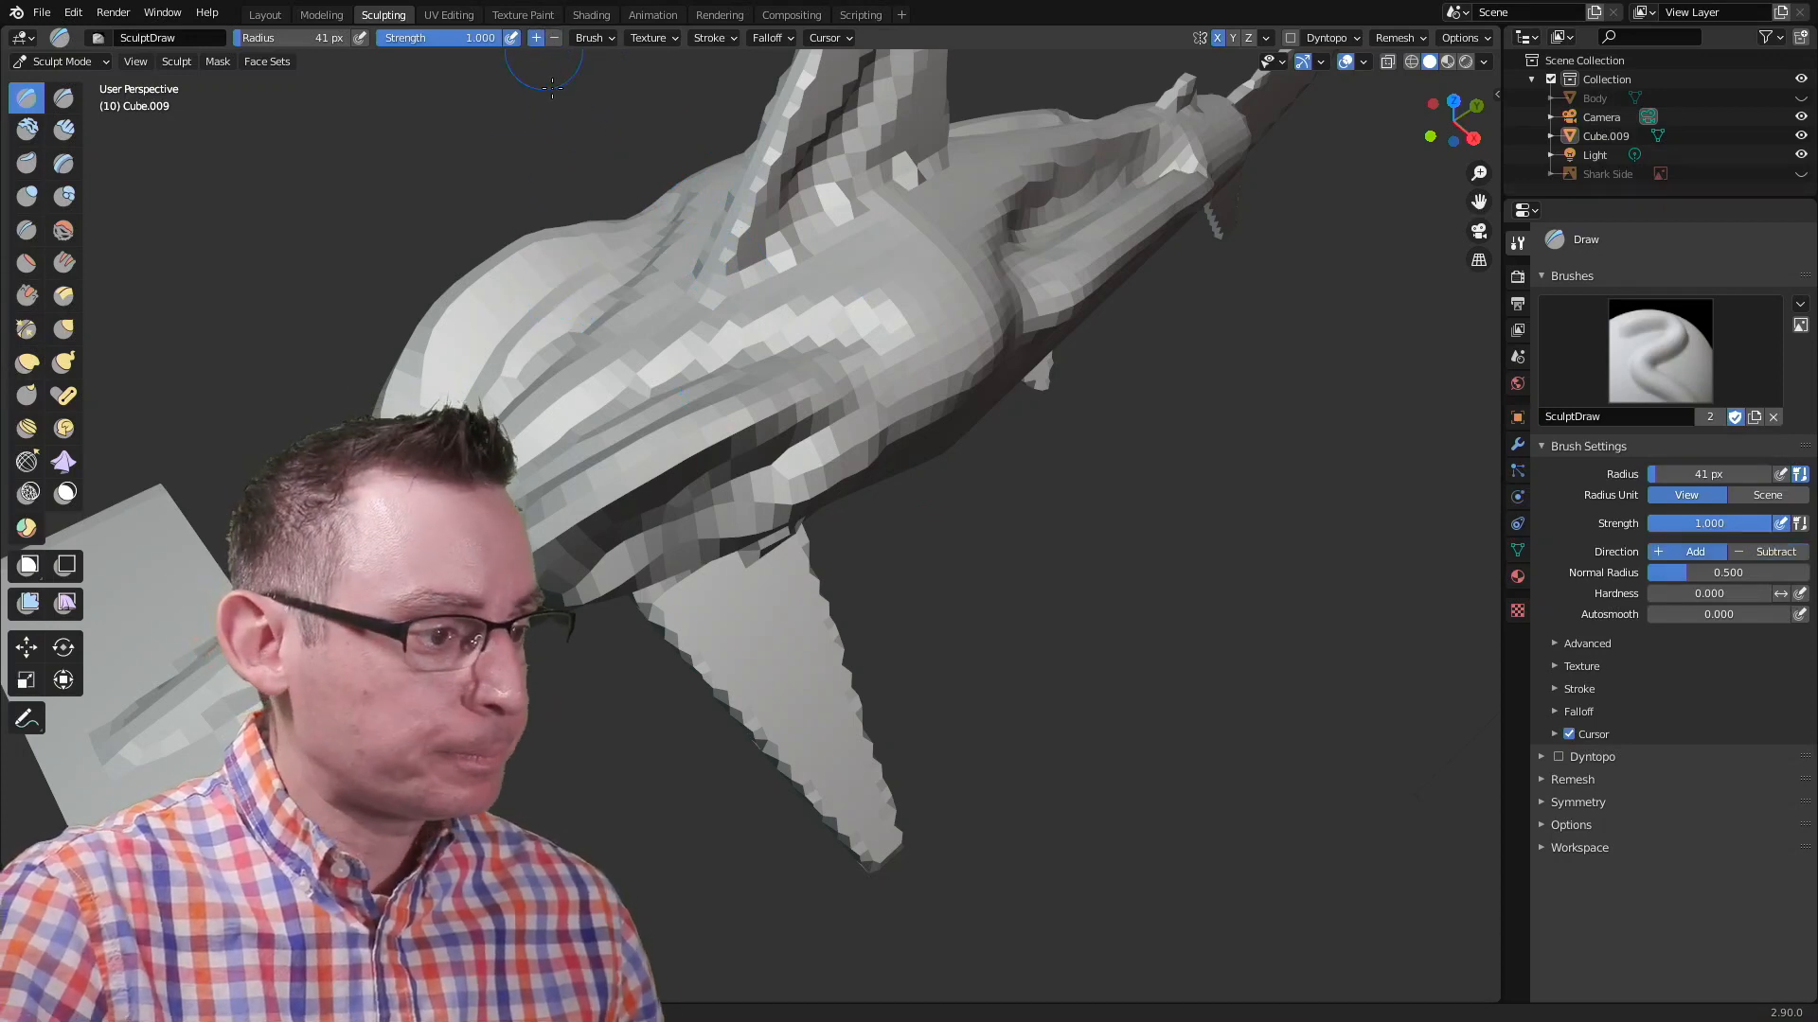
{"action": "key", "text": "ctrl+z"}
{"action": "key", "text": "ctrl+z"}
{"action": "key", "text": "ctrl+z"}
{"action": "key", "text": "ctrl+z"}
{"action": "key", "text": "ctrl+z"}
{"action": "key", "text": "ctrl+z"}
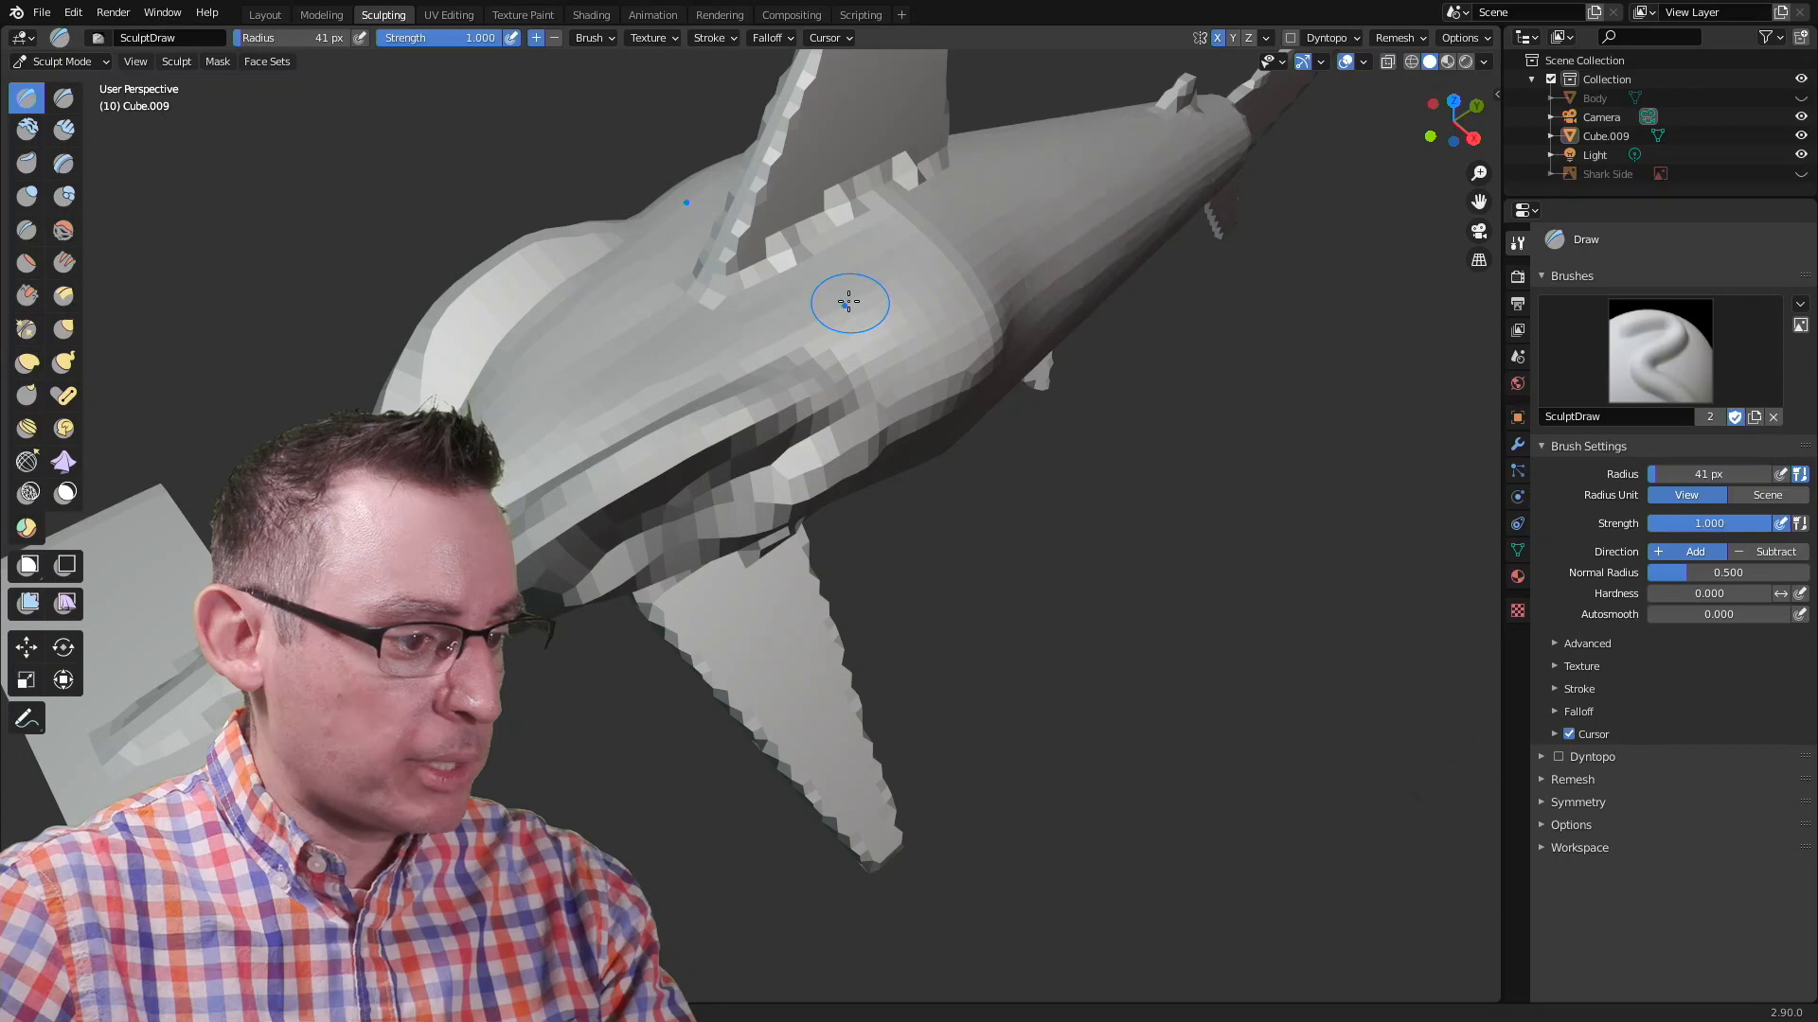
{"action": "key", "text": "ctrl+z"}
{"action": "key", "text": "ctrl+z"}
{"action": "key", "text": "ctrl+z"}
{"action": "key", "text": "ctrl+z"}
{"action": "mouse_move", "coordinate": [864, 327]}
{"action": "middle_mouse_down"}
{"action": "mouse_move", "coordinate": [872, 294]}
{"action": "mouse_move", "coordinate": [941, 325]}
{"action": "mouse_move", "coordinate": [900, 327]}
{"action": "middle_mouse_up"}
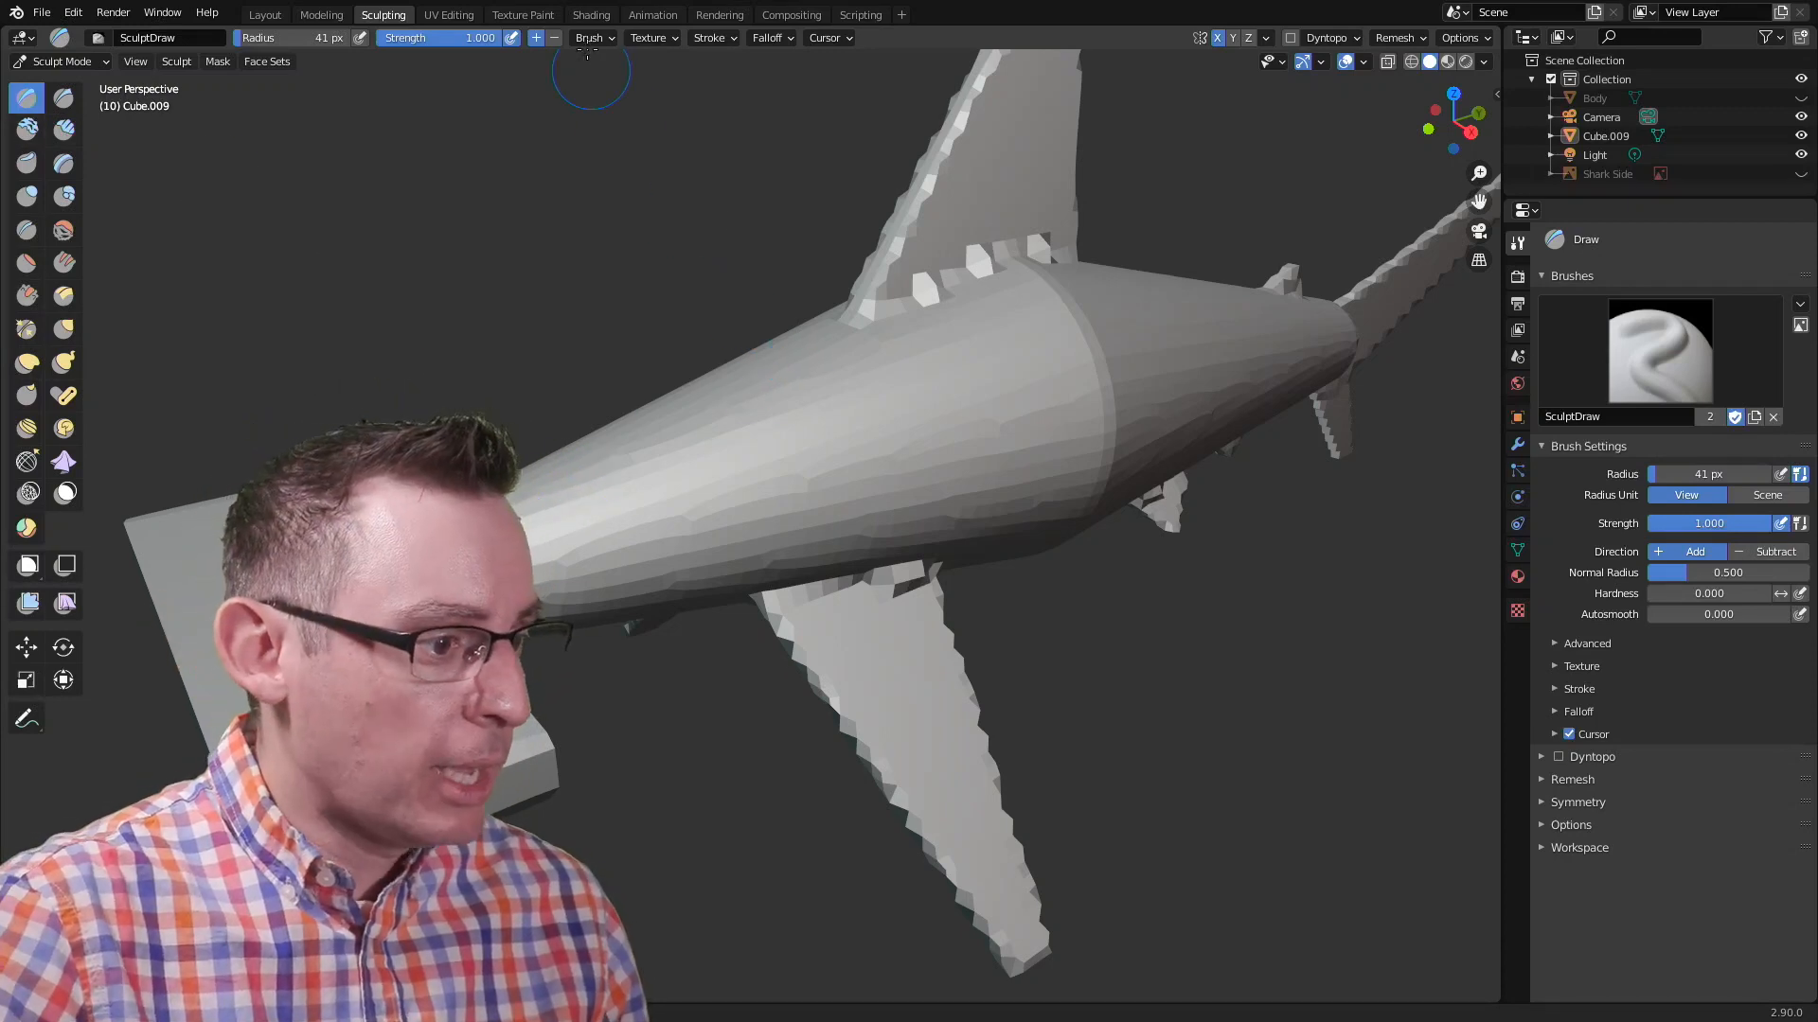
Step: Set the Draw brush's stroke spacing to 282% and sculpt separated dabs along the middle of the shark's flank toward the tail
{"action": "left_click", "coordinate": [591, 39]}
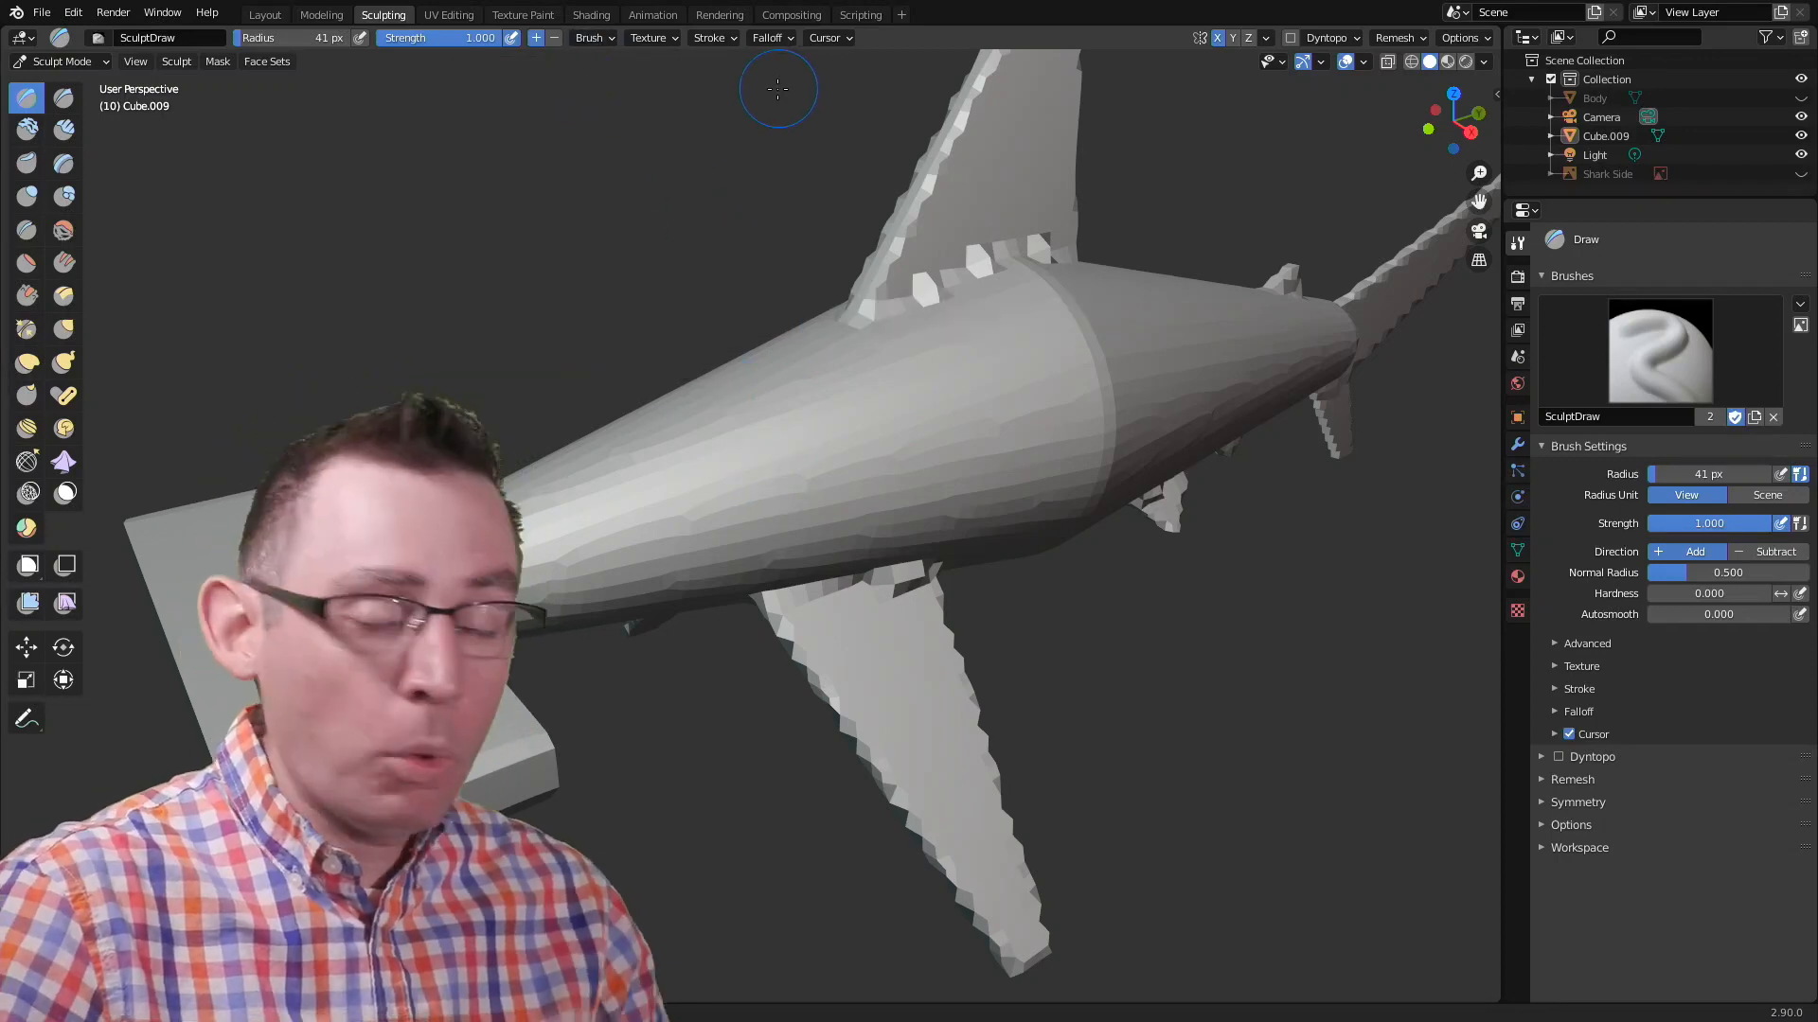
{"action": "left_click", "coordinate": [714, 42]}
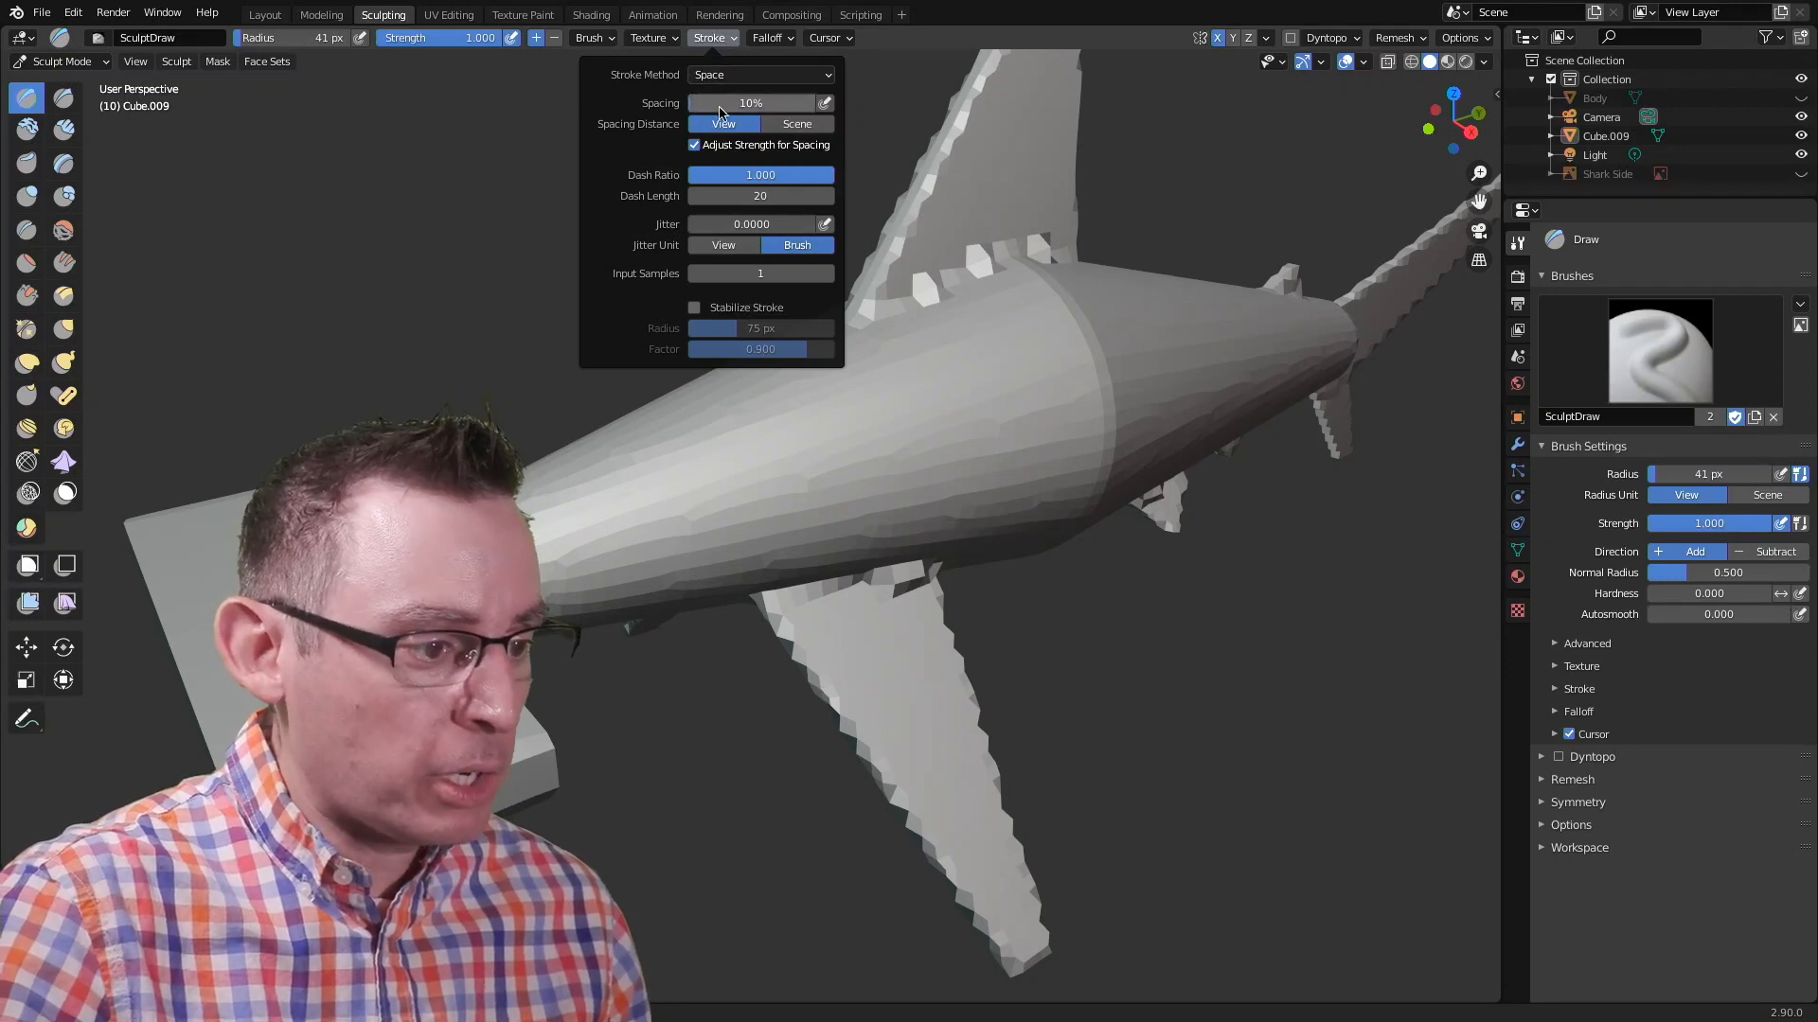
{"action": "left_click_drag", "start_coordinate": [712, 102], "coordinate": [767, 102]}
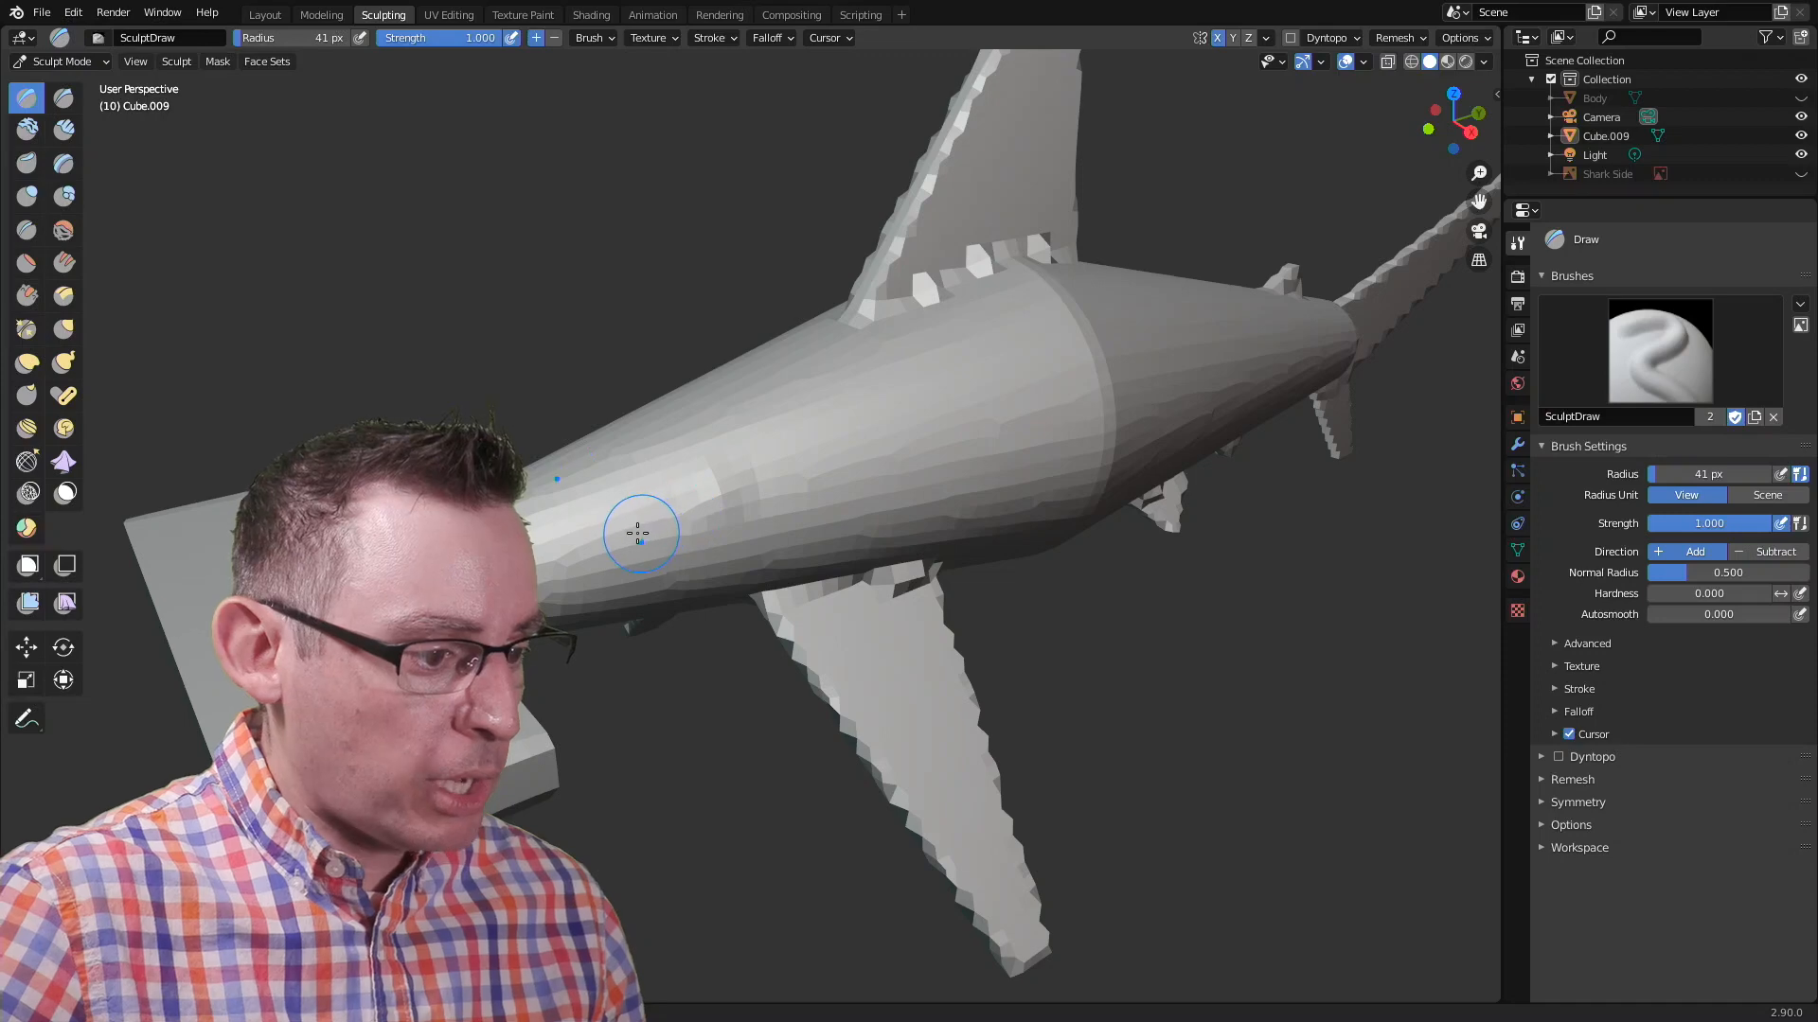
{"action": "left_click_drag", "start_coordinate": [855, 456], "coordinate": [1115, 393]}
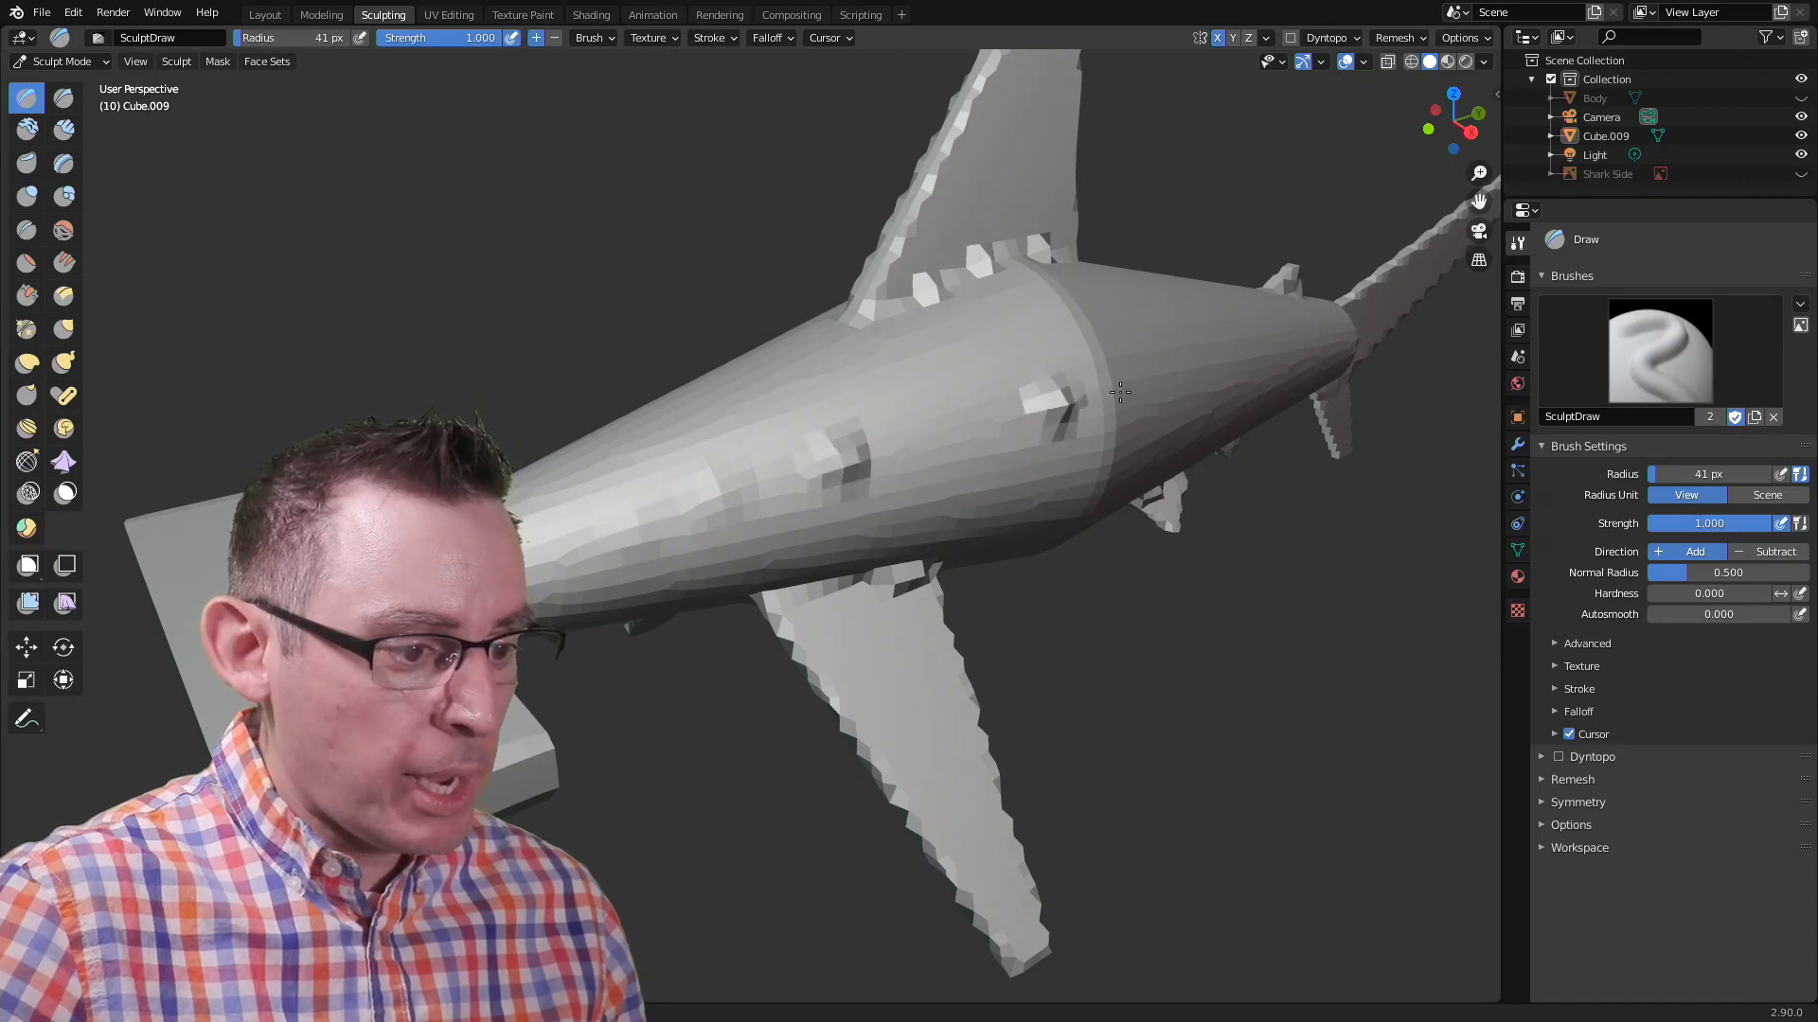
{"action": "left_click_drag", "start_coordinate": [1219, 369], "coordinate": [1316, 348]}
Step: Sculpt a second row of spaced dabs along the upper flank from below the dorsal fin to the tail
{"action": "middle_click_drag", "start_coordinate": [1270, 370], "coordinate": [773, 406]}
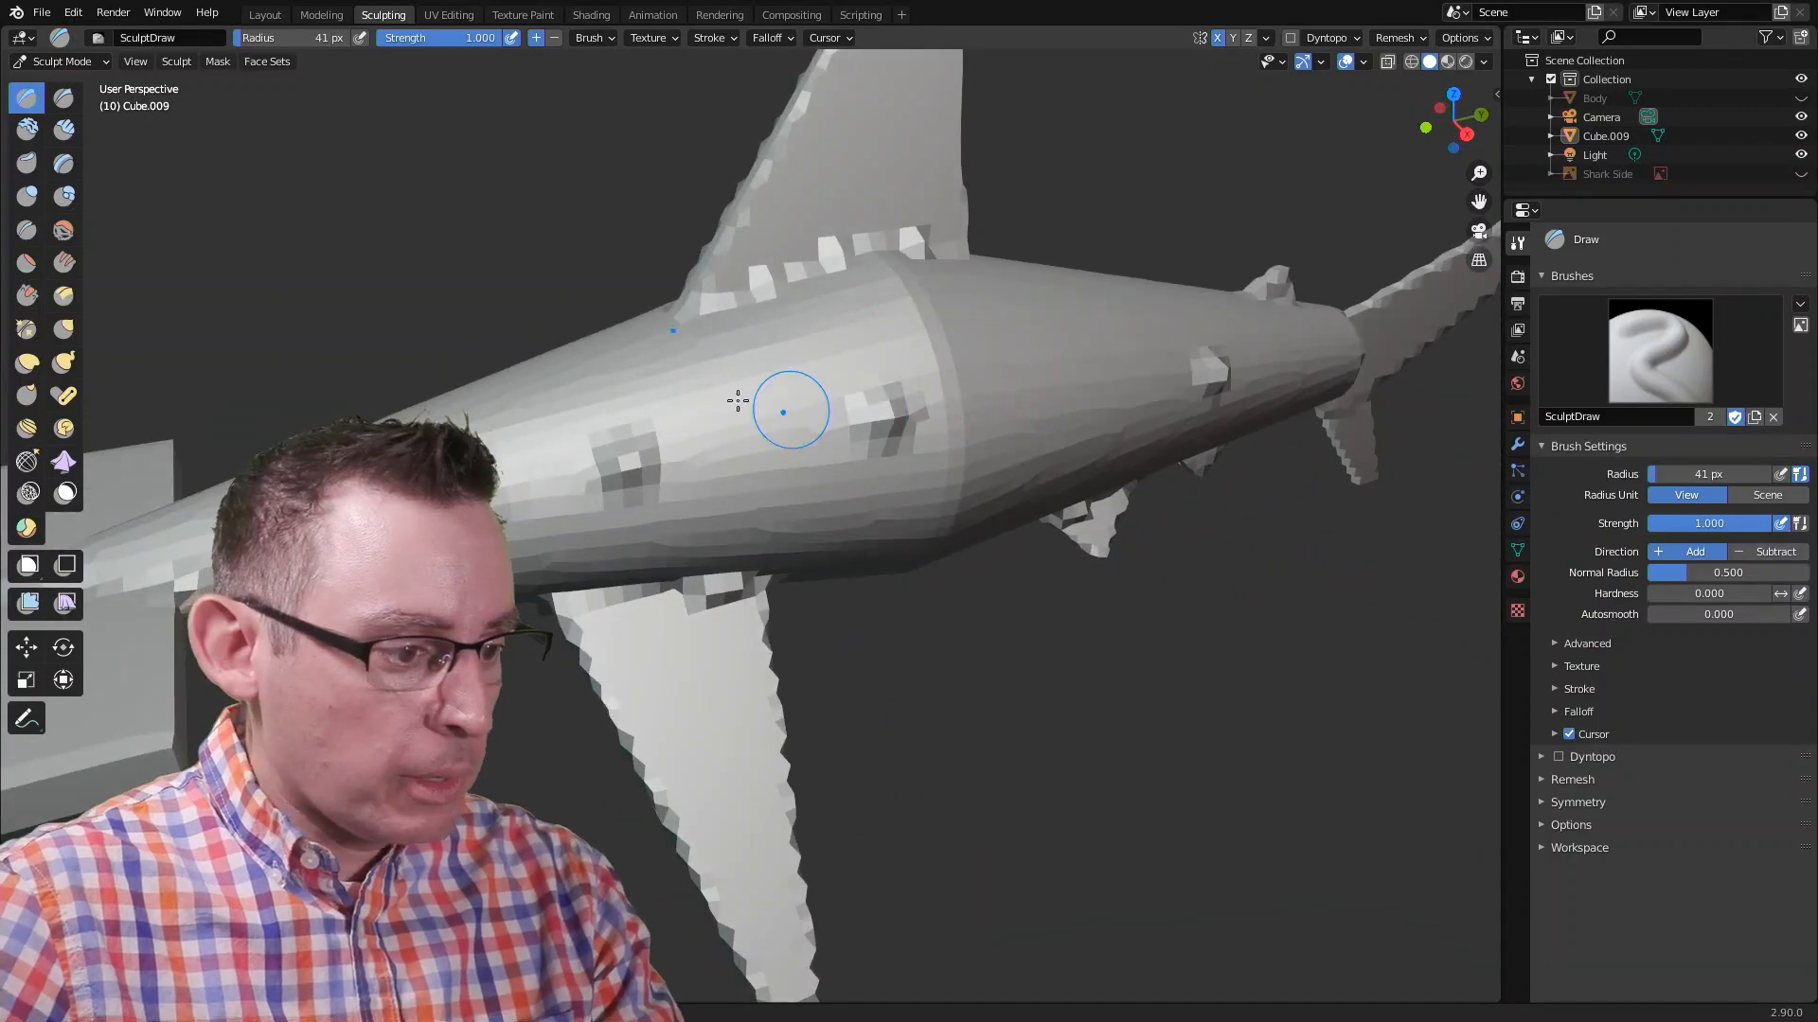
{"action": "left_click_drag", "start_coordinate": [809, 336], "coordinate": [851, 327]}
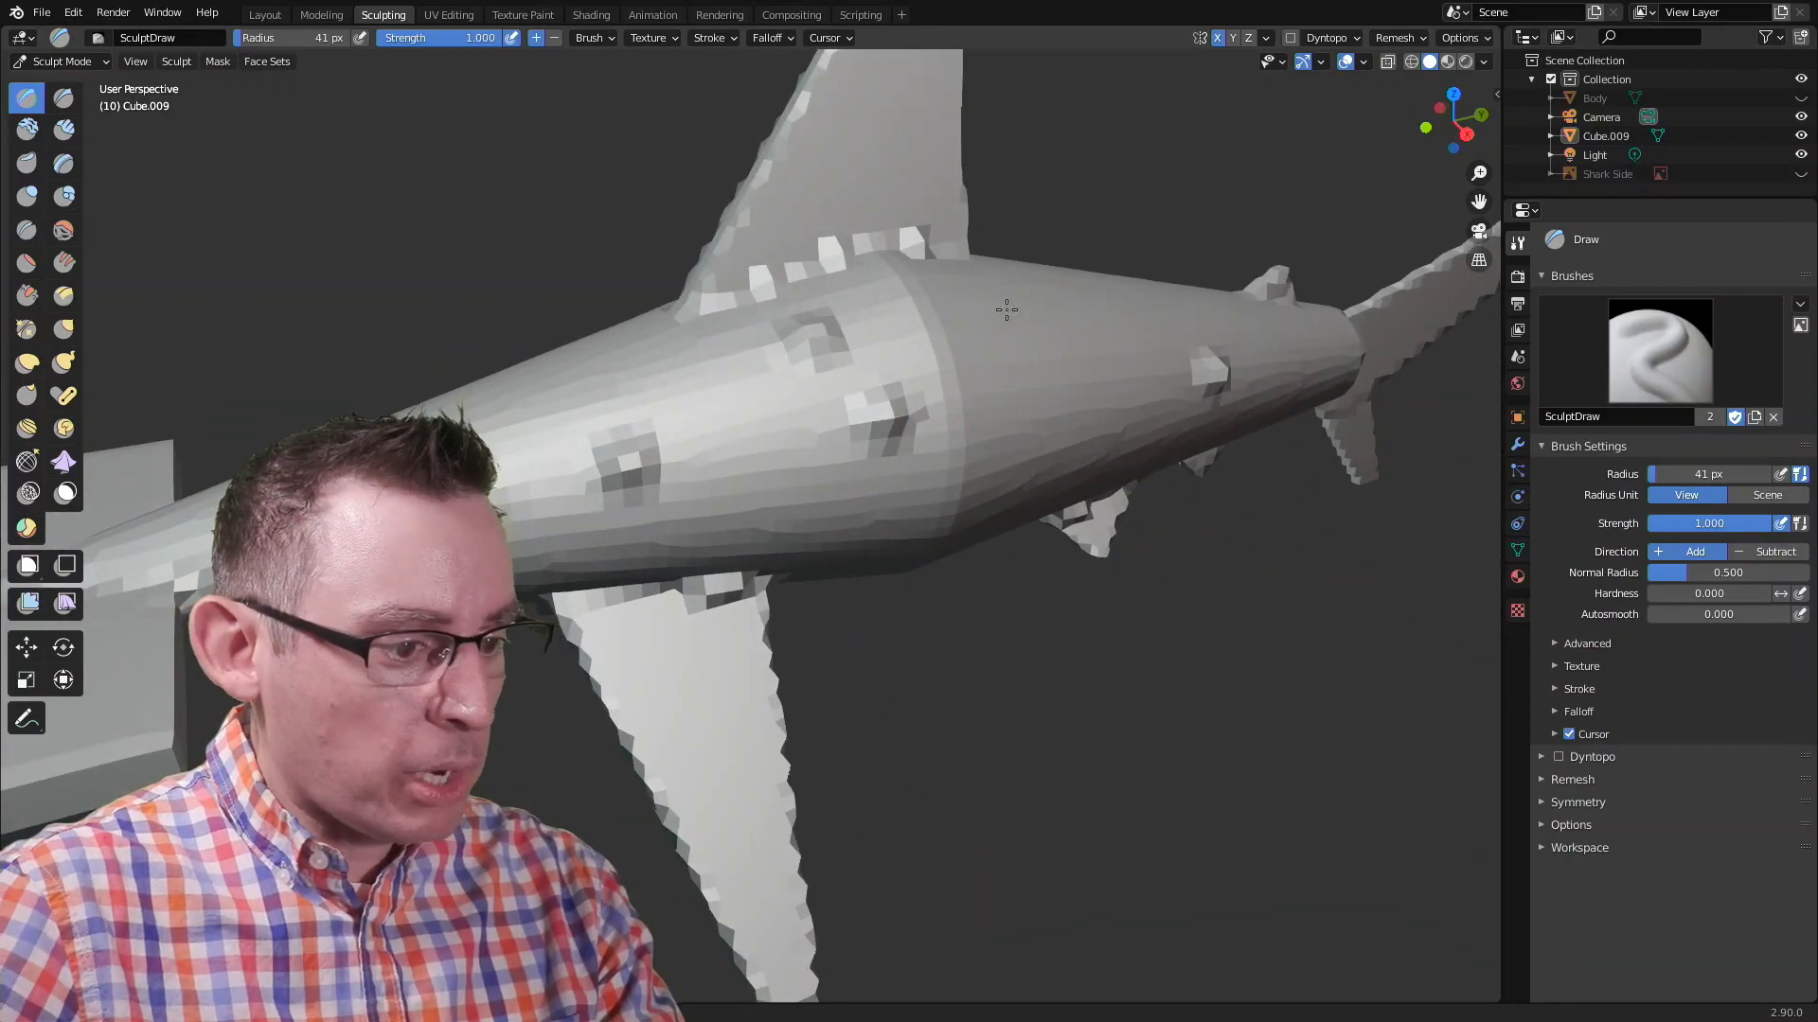
{"action": "left_click_drag", "start_coordinate": [997, 309], "coordinate": [1034, 312]}
{"action": "left_click_drag", "start_coordinate": [1232, 324], "coordinate": [1257, 335]}
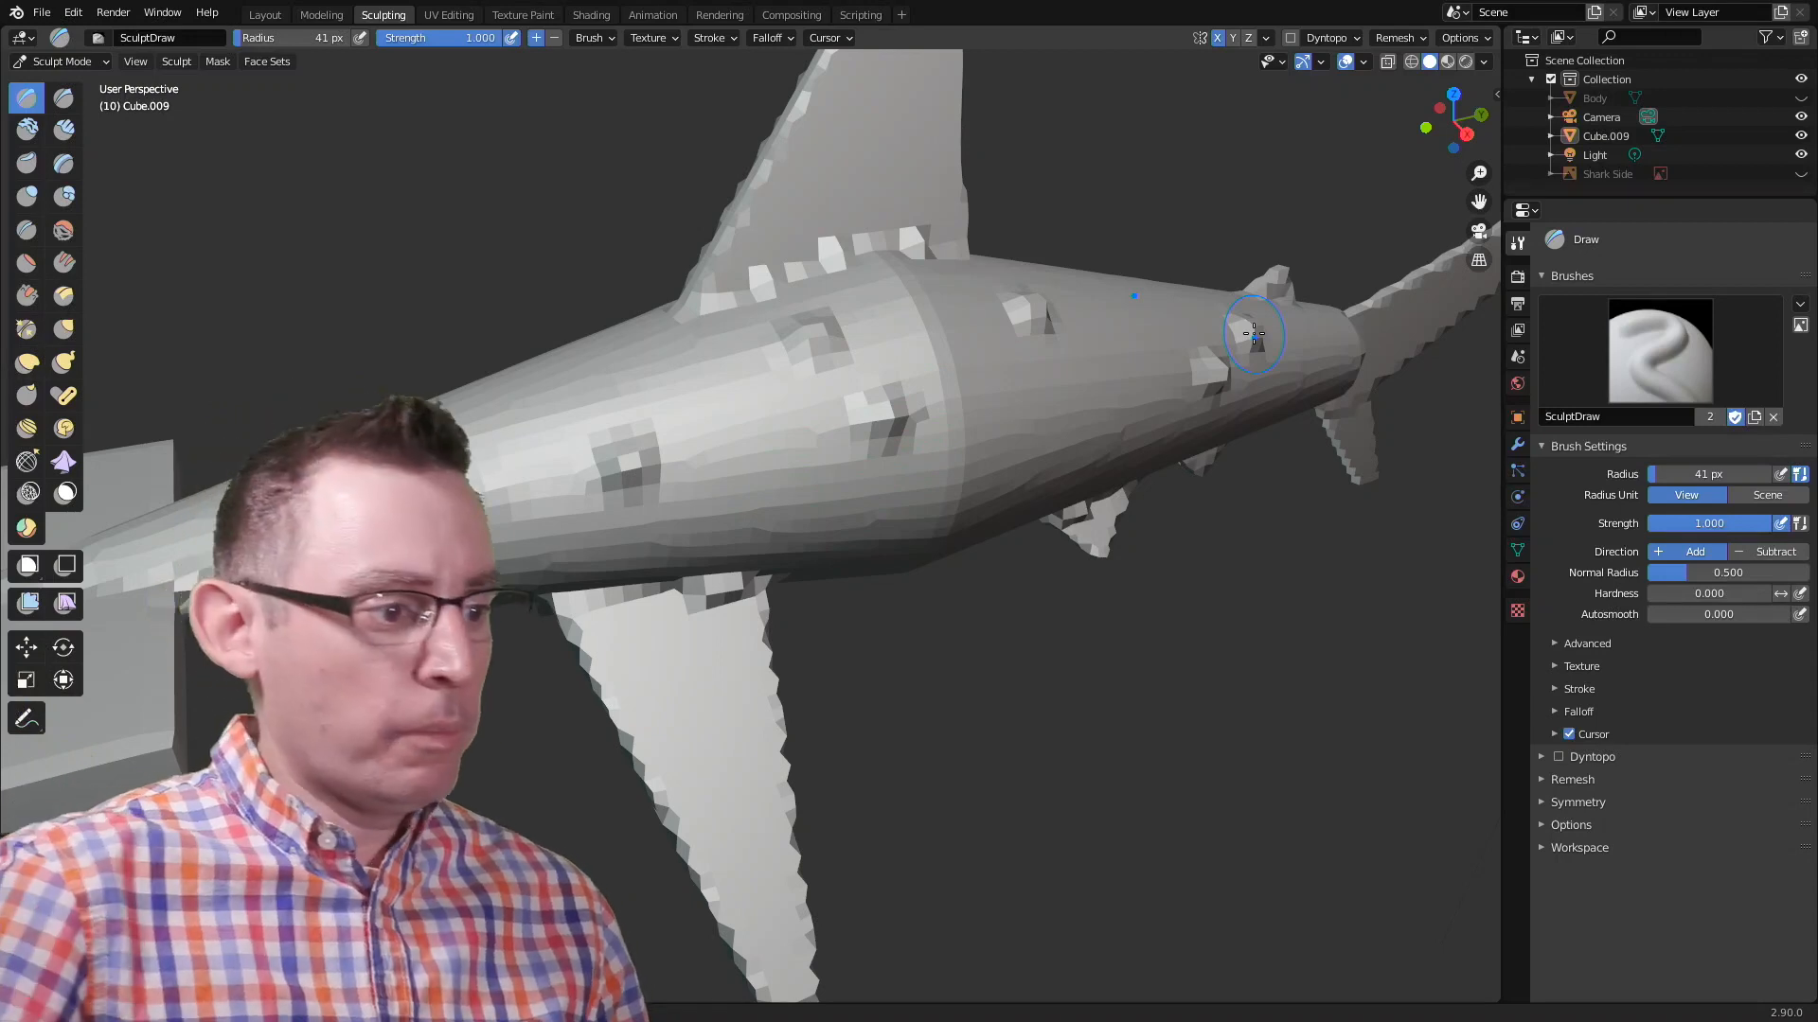
Step: Reduce the stroke spacing to 30% and sculpt a stroke along the front flank below the dorsal fin
{"action": "left_click", "coordinate": [712, 38]}
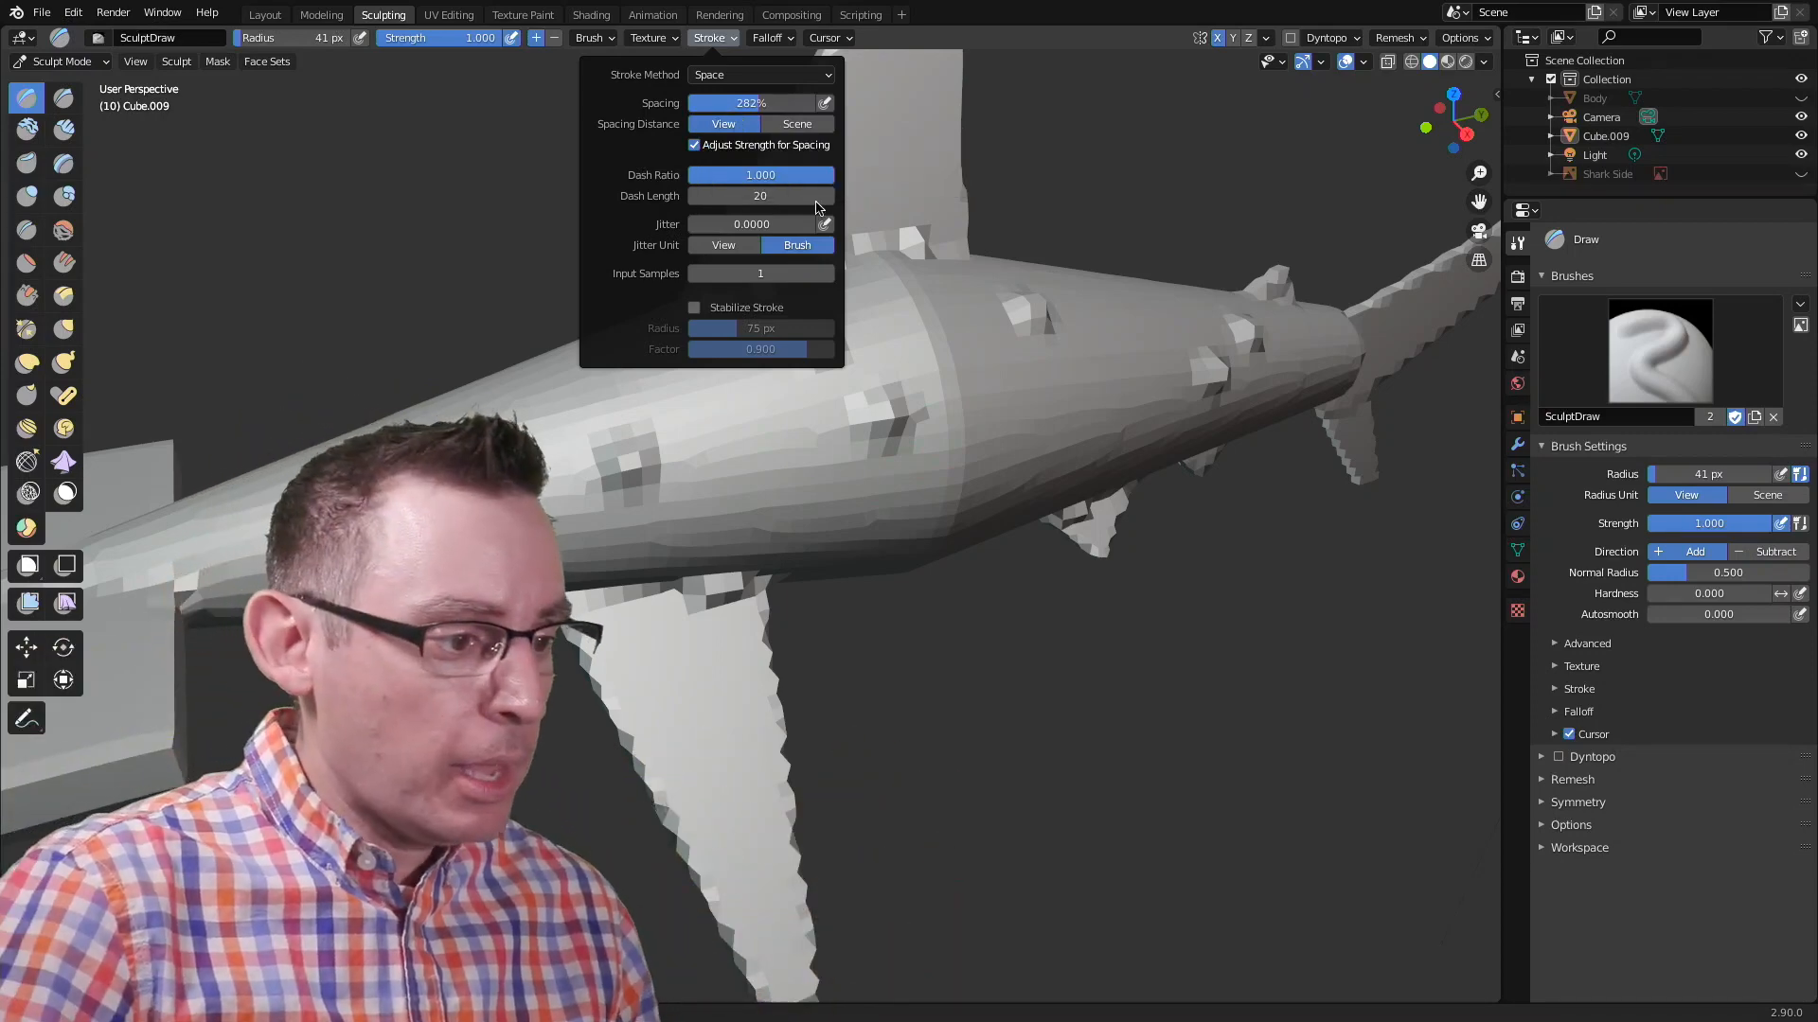
{"action": "left_click_drag", "start_coordinate": [736, 104], "coordinate": [663, 127]}
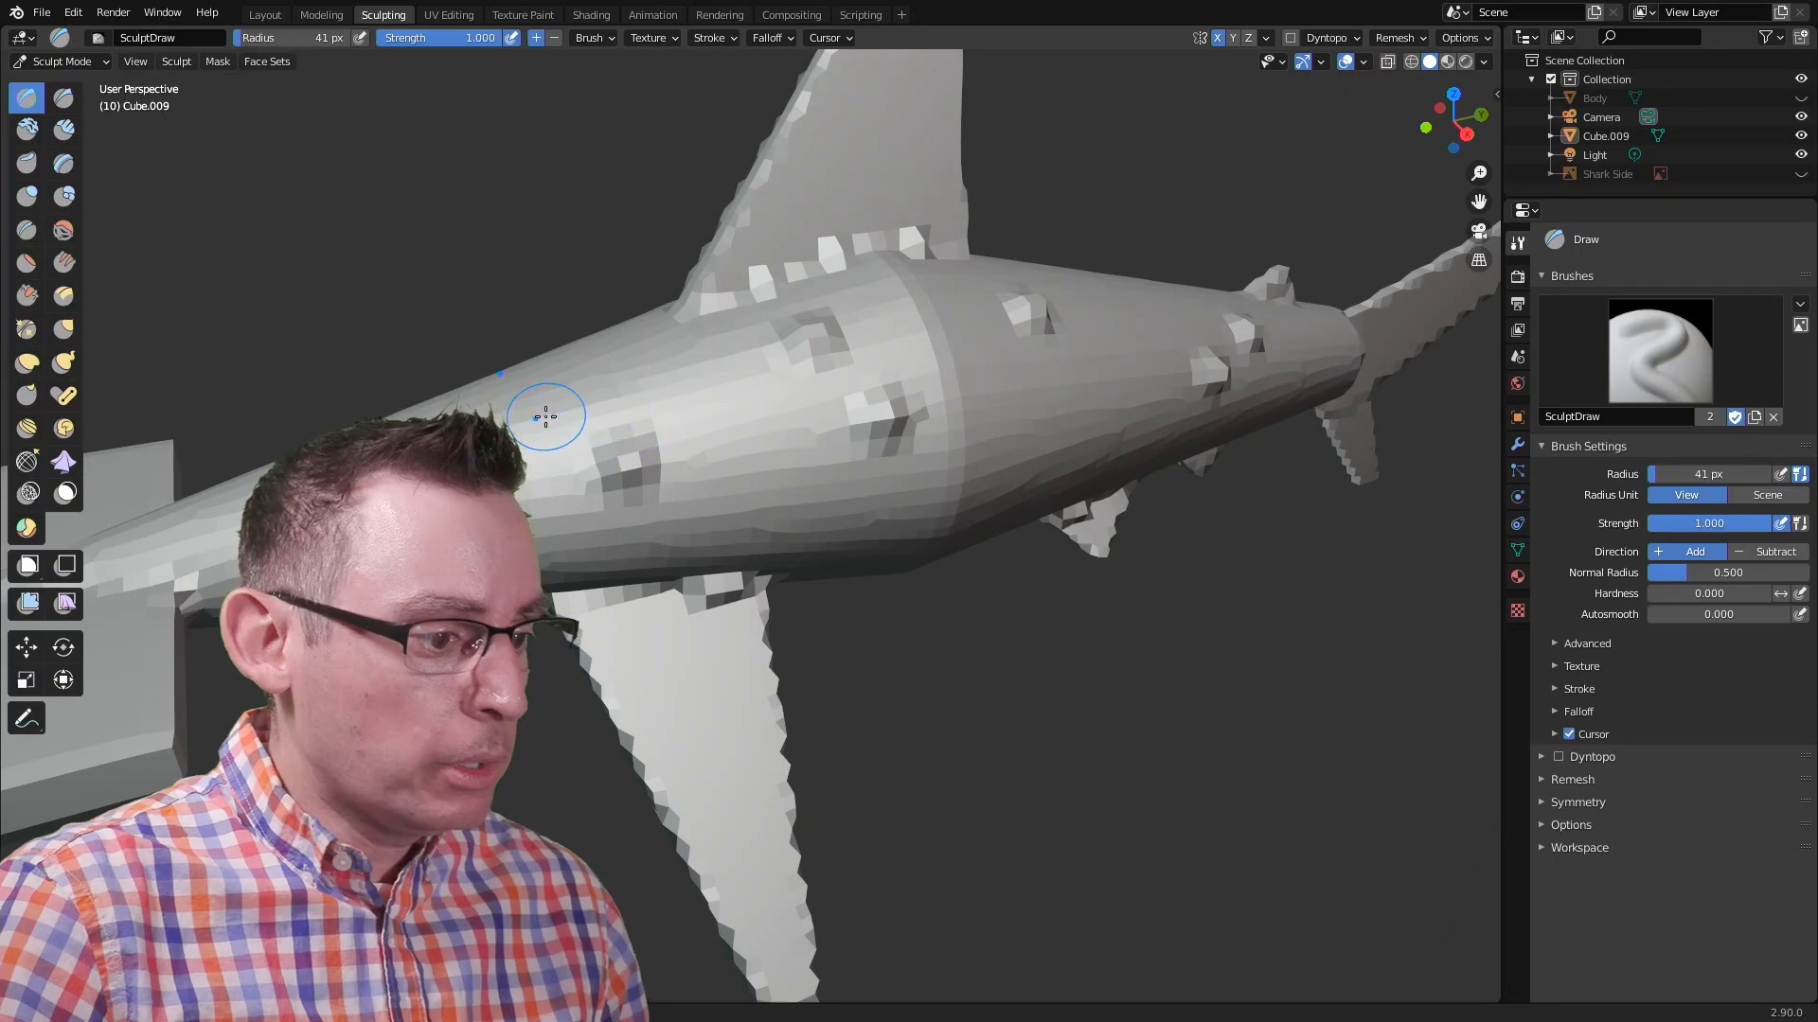
{"action": "mouse_move", "coordinate": [530, 445]}
{"action": "left_mouse_down"}
{"action": "mouse_move", "coordinate": [669, 385]}
{"action": "mouse_move", "coordinate": [800, 403]}
{"action": "left_mouse_up"}
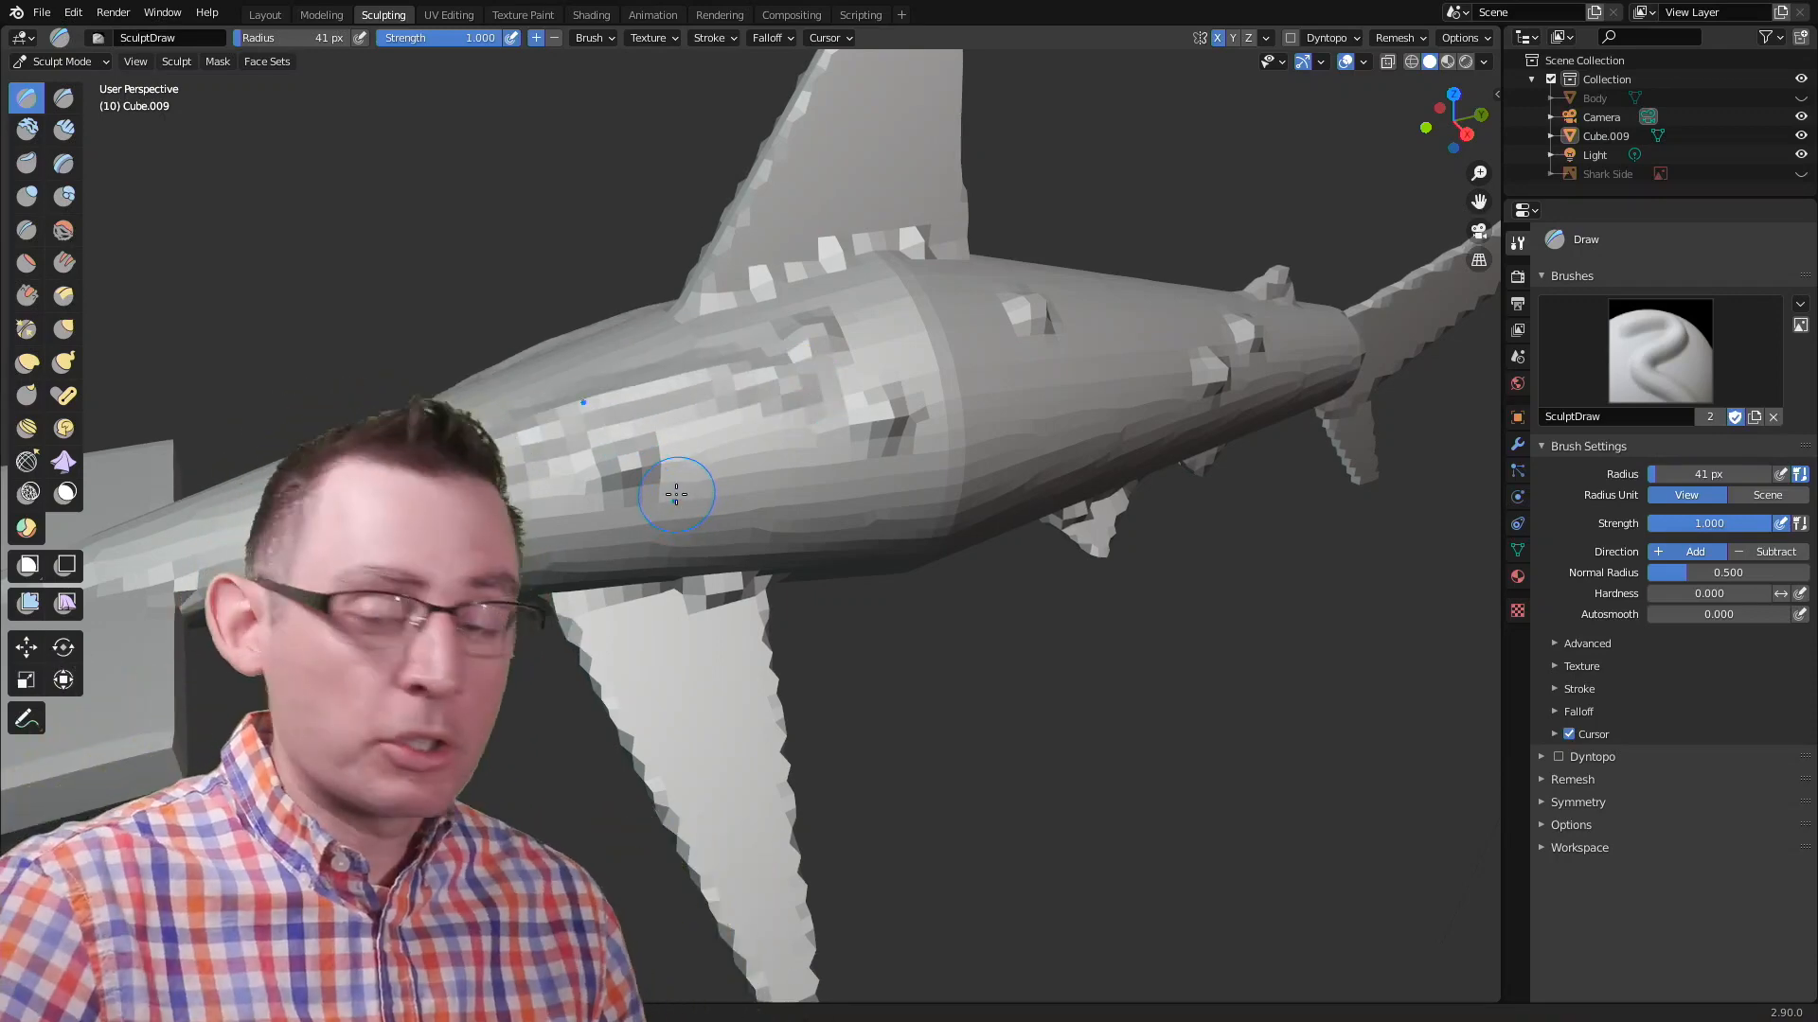
Step: Sculpt bumpy strokes along the rear flank behind the body's widest section with the spacing at 30%
{"action": "left_click", "coordinate": [710, 38]}
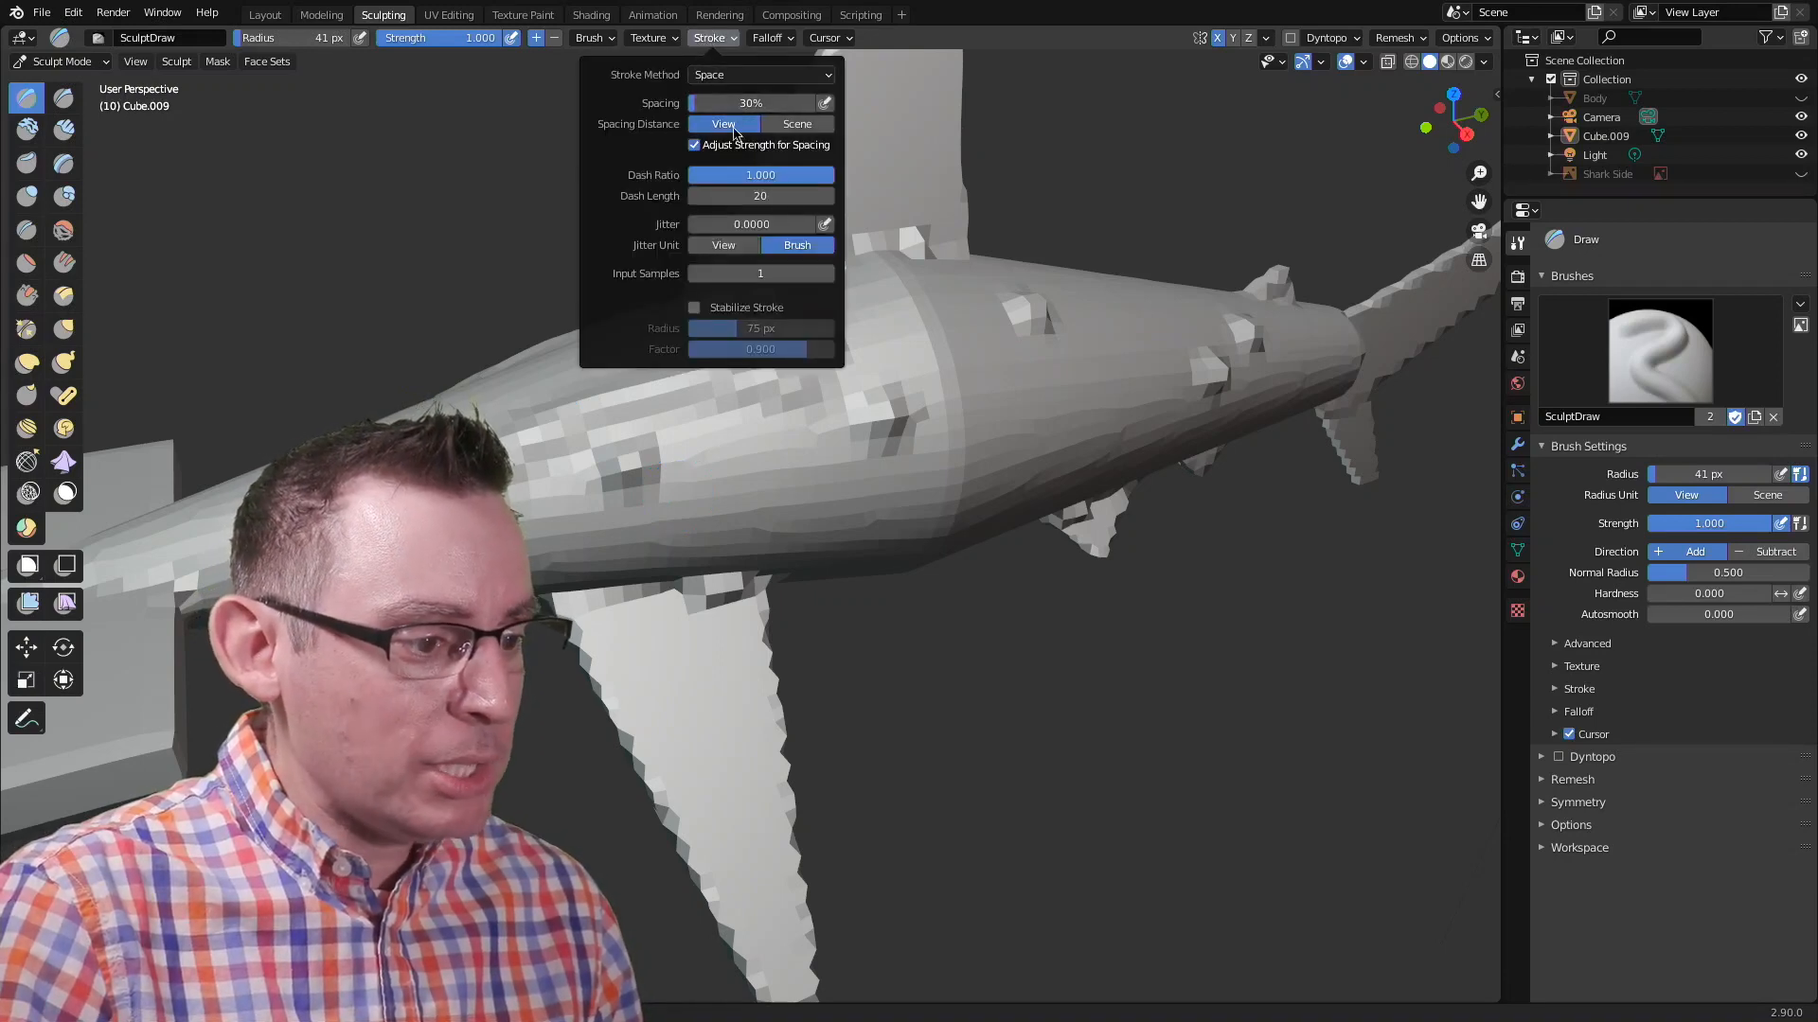
{"action": "mouse_move", "coordinate": [982, 359]}
{"action": "left_mouse_down"}
{"action": "mouse_move", "coordinate": [1094, 414]}
{"action": "mouse_move", "coordinate": [1058, 417]}
{"action": "mouse_move", "coordinate": [1126, 406]}
{"action": "left_mouse_up"}
{"action": "middle_click_drag", "start_coordinate": [1225, 410], "coordinate": [994, 394]}
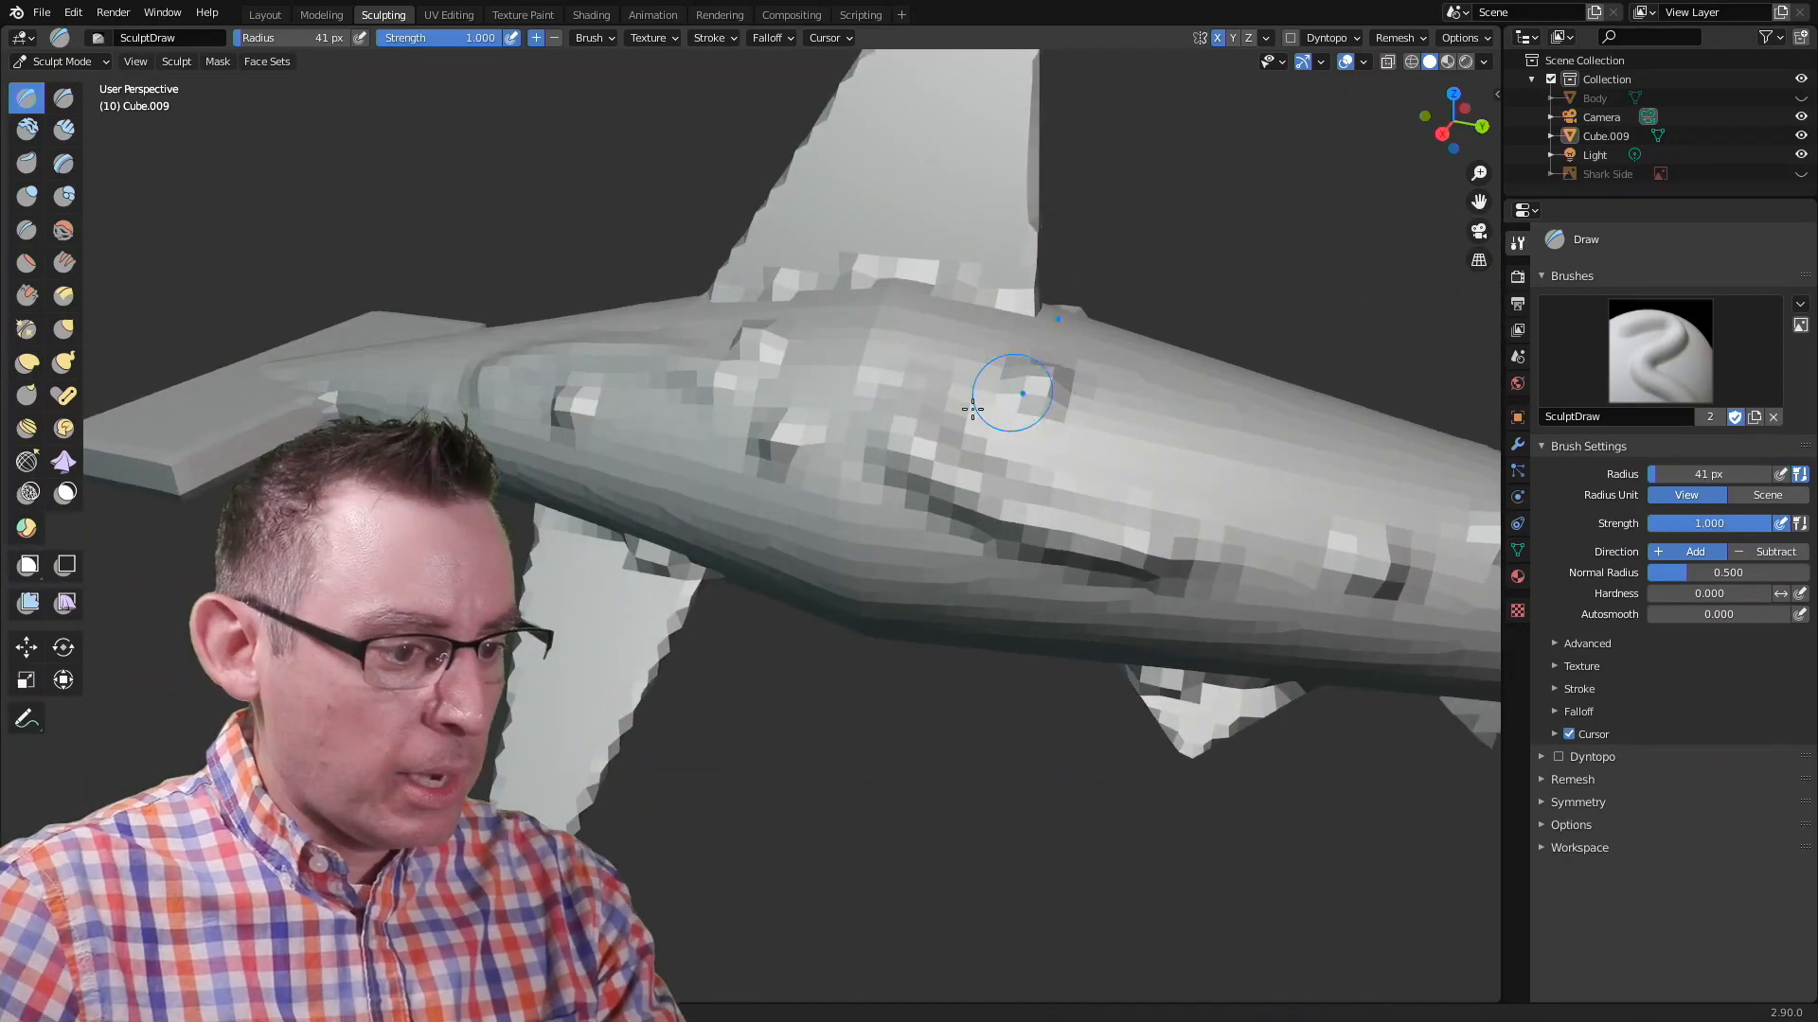
{"action": "mouse_move", "coordinate": [963, 475]}
{"action": "left_mouse_down"}
{"action": "mouse_move", "coordinate": [1117, 521]}
{"action": "mouse_move", "coordinate": [1205, 491]}
{"action": "left_mouse_up"}
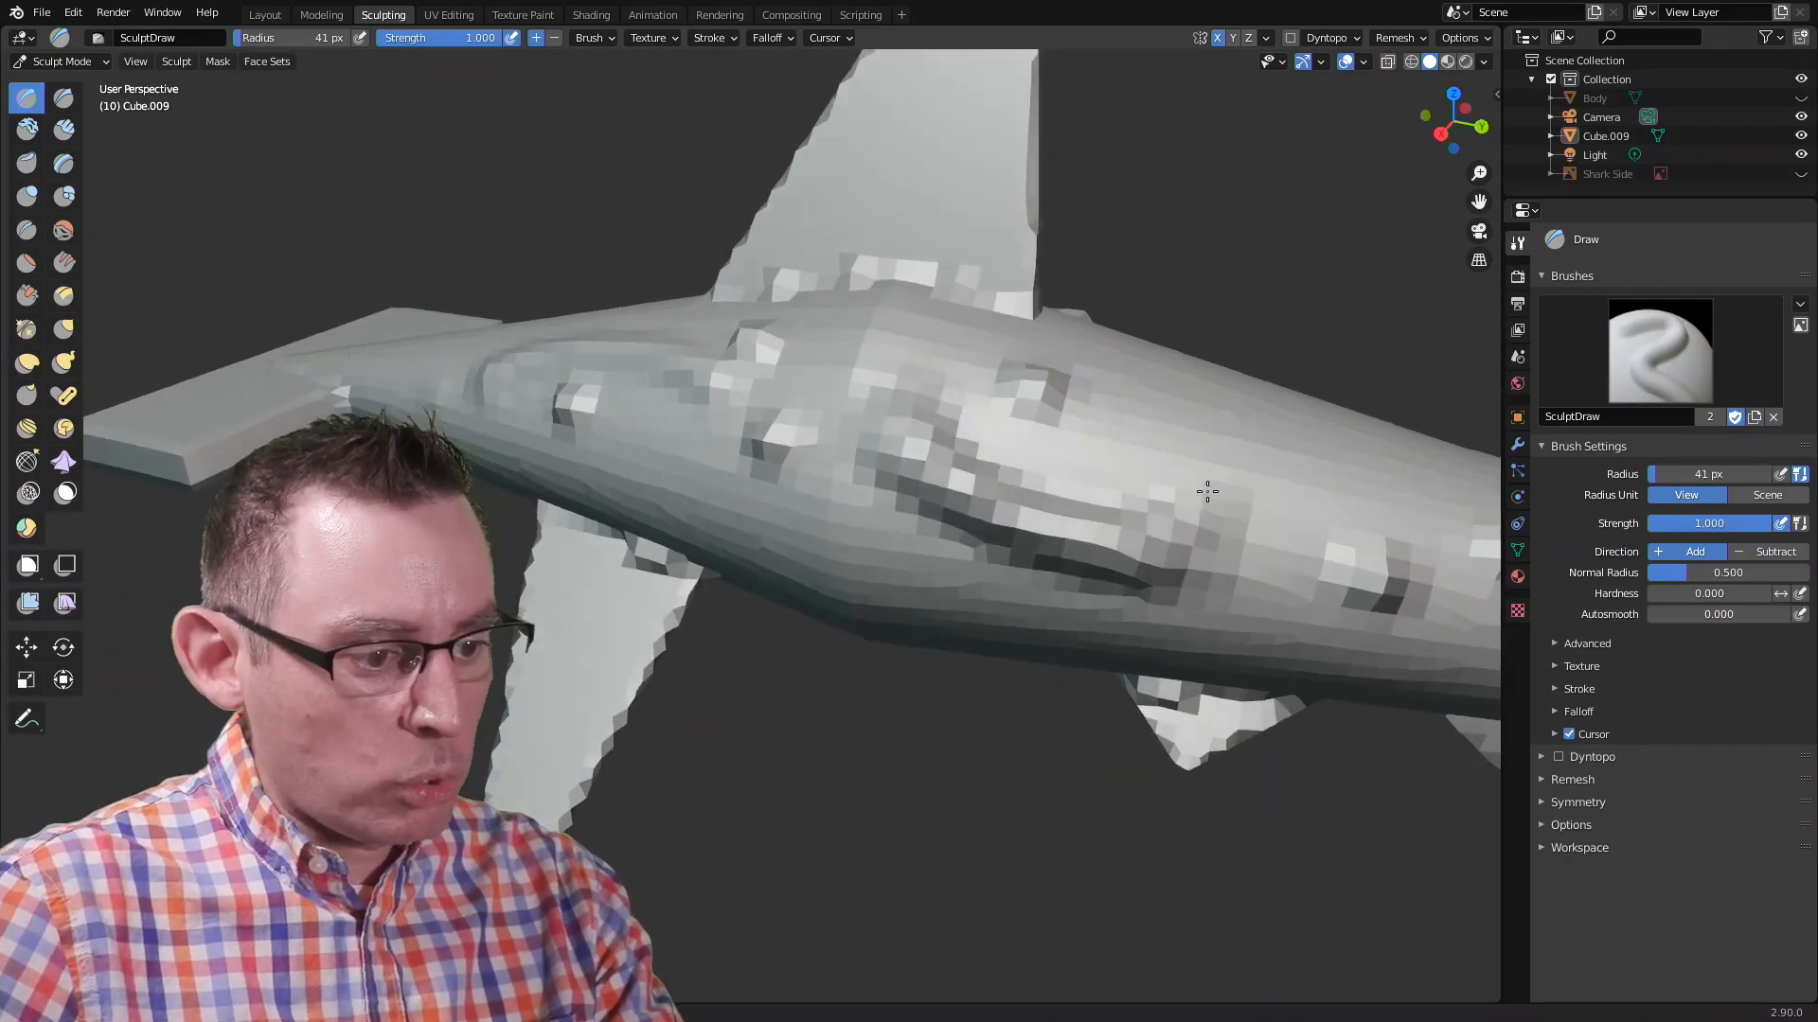
Step: Lower the stroke spacing further and sculpt a curved ridge across the back behind the dorsal fin
{"action": "middle_click_drag", "start_coordinate": [1205, 491], "coordinate": [1067, 488]}
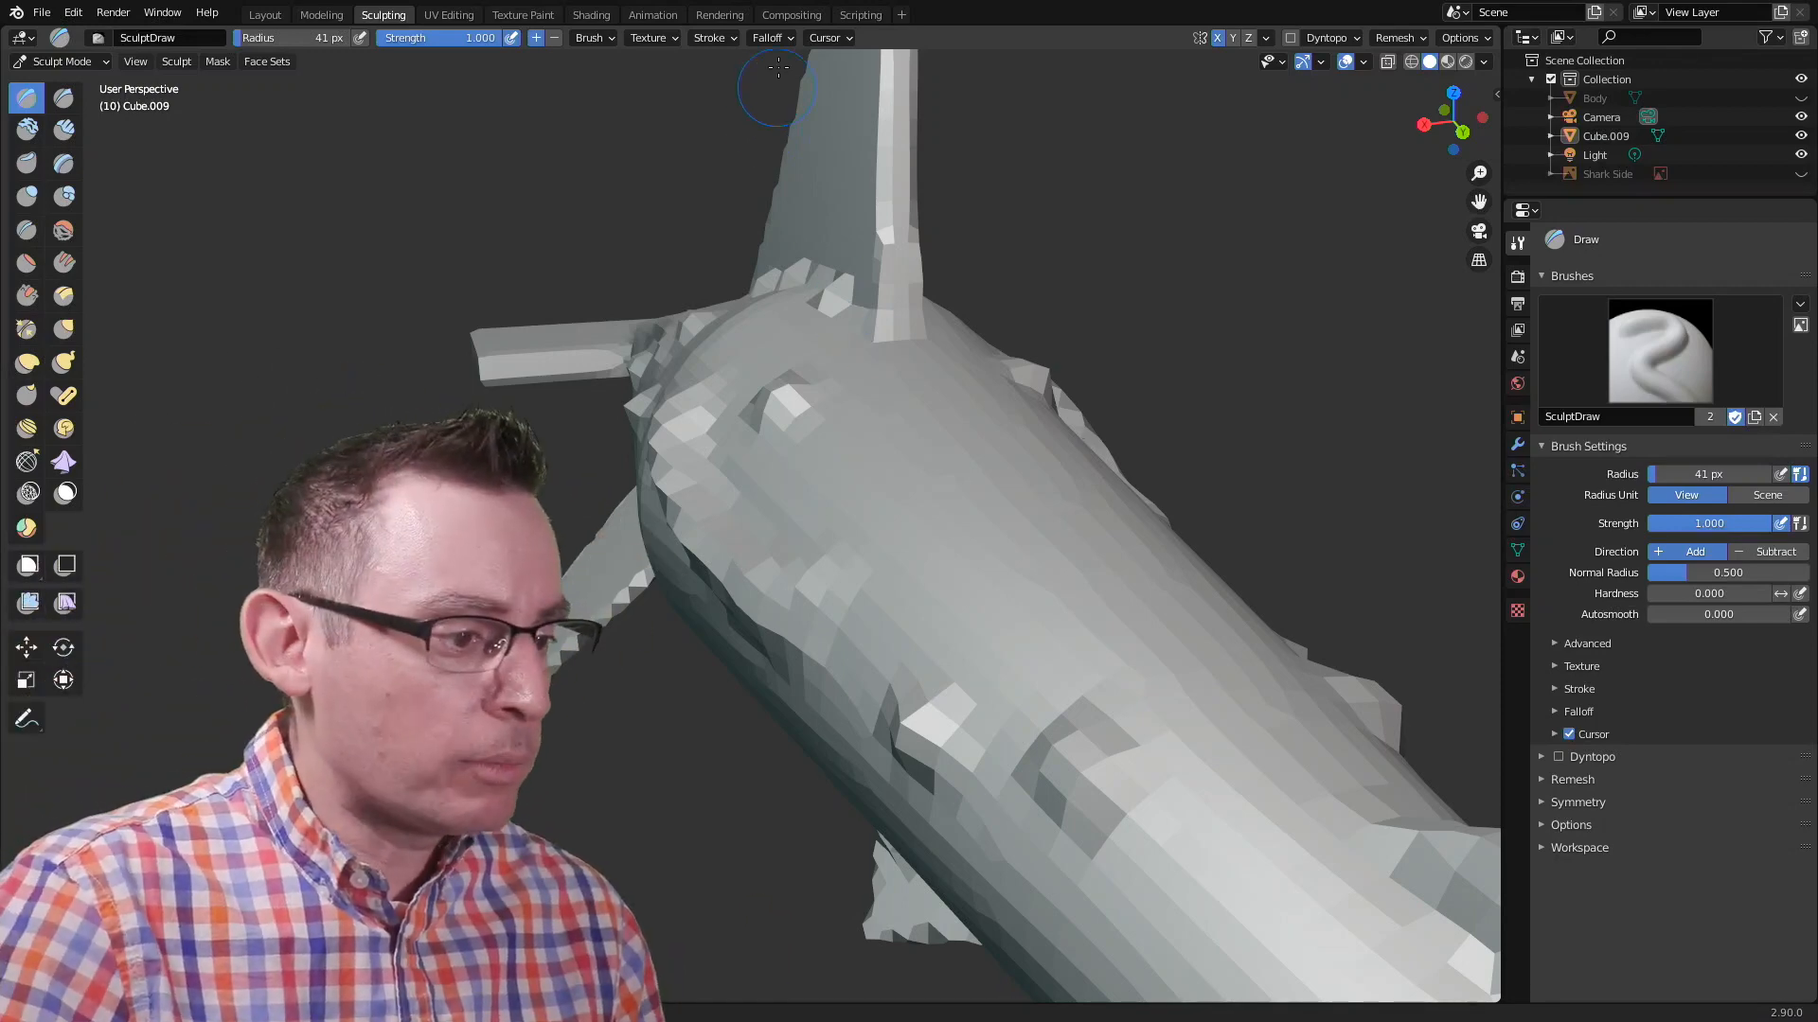
{"action": "left_click", "coordinate": [714, 38]}
{"action": "left_click_drag", "start_coordinate": [697, 105], "coordinate": [671, 124]}
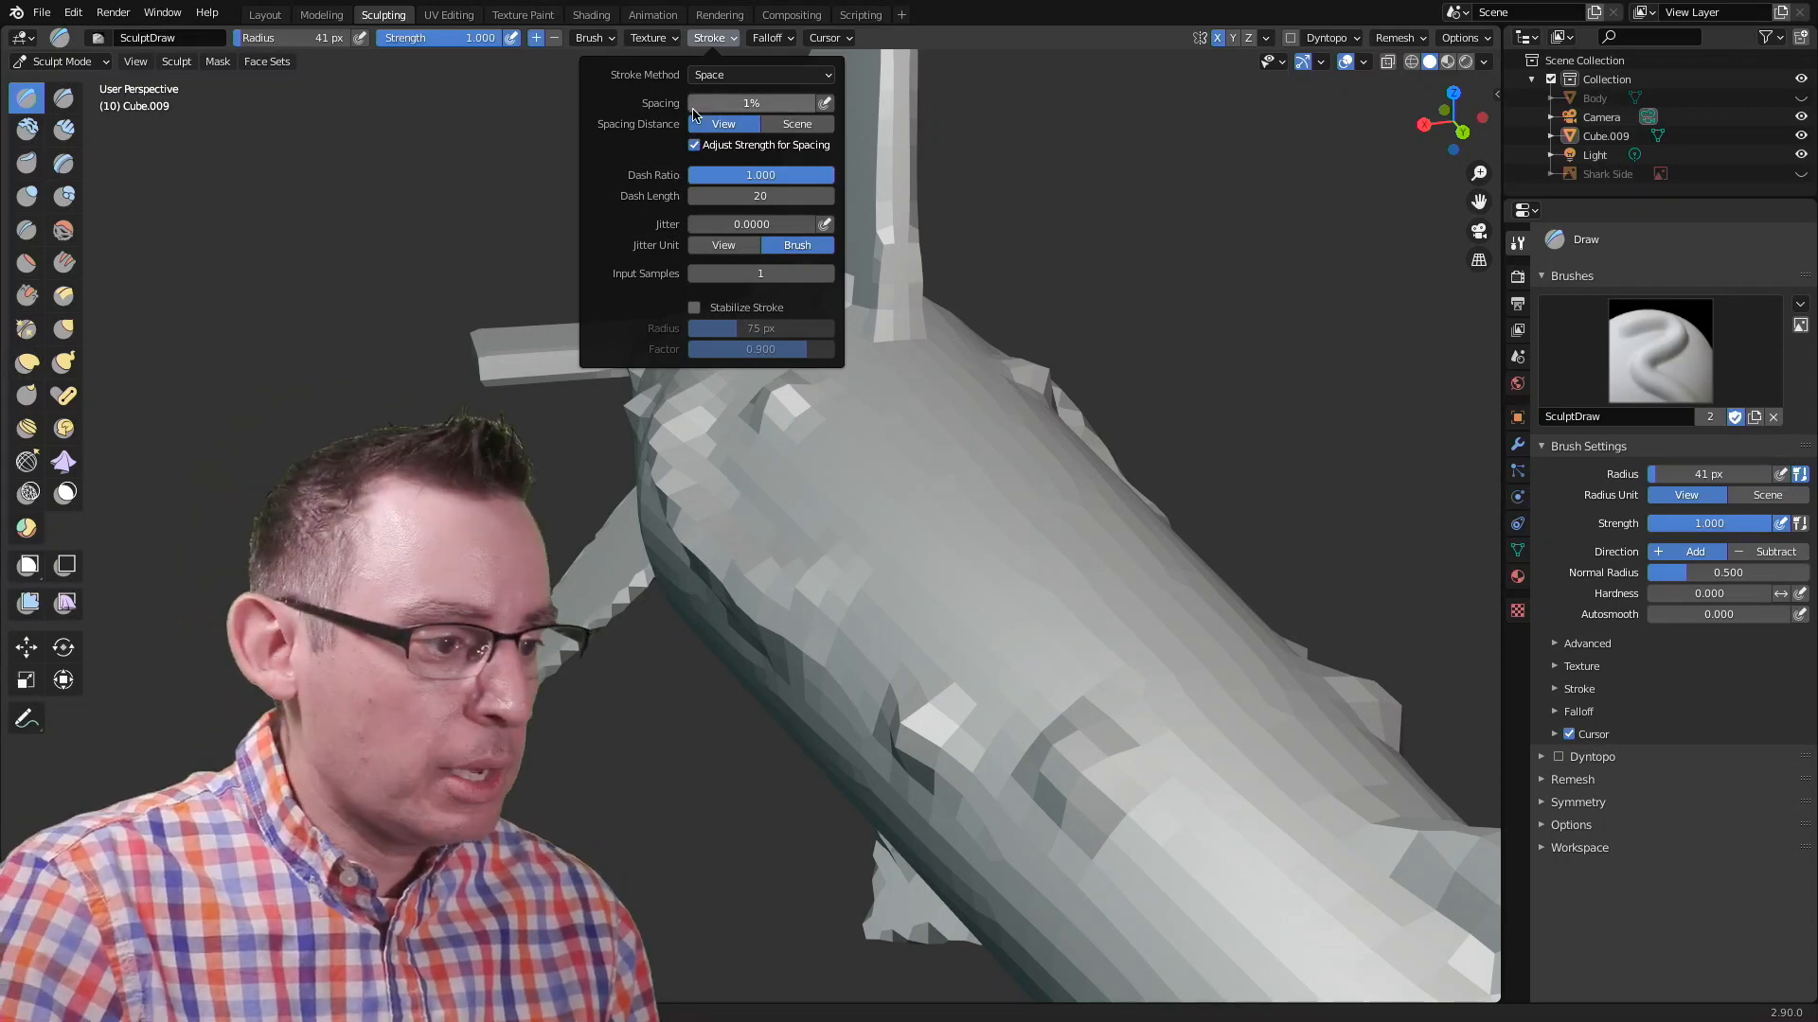
{"action": "left_click_drag", "start_coordinate": [703, 103], "coordinate": [705, 117]}
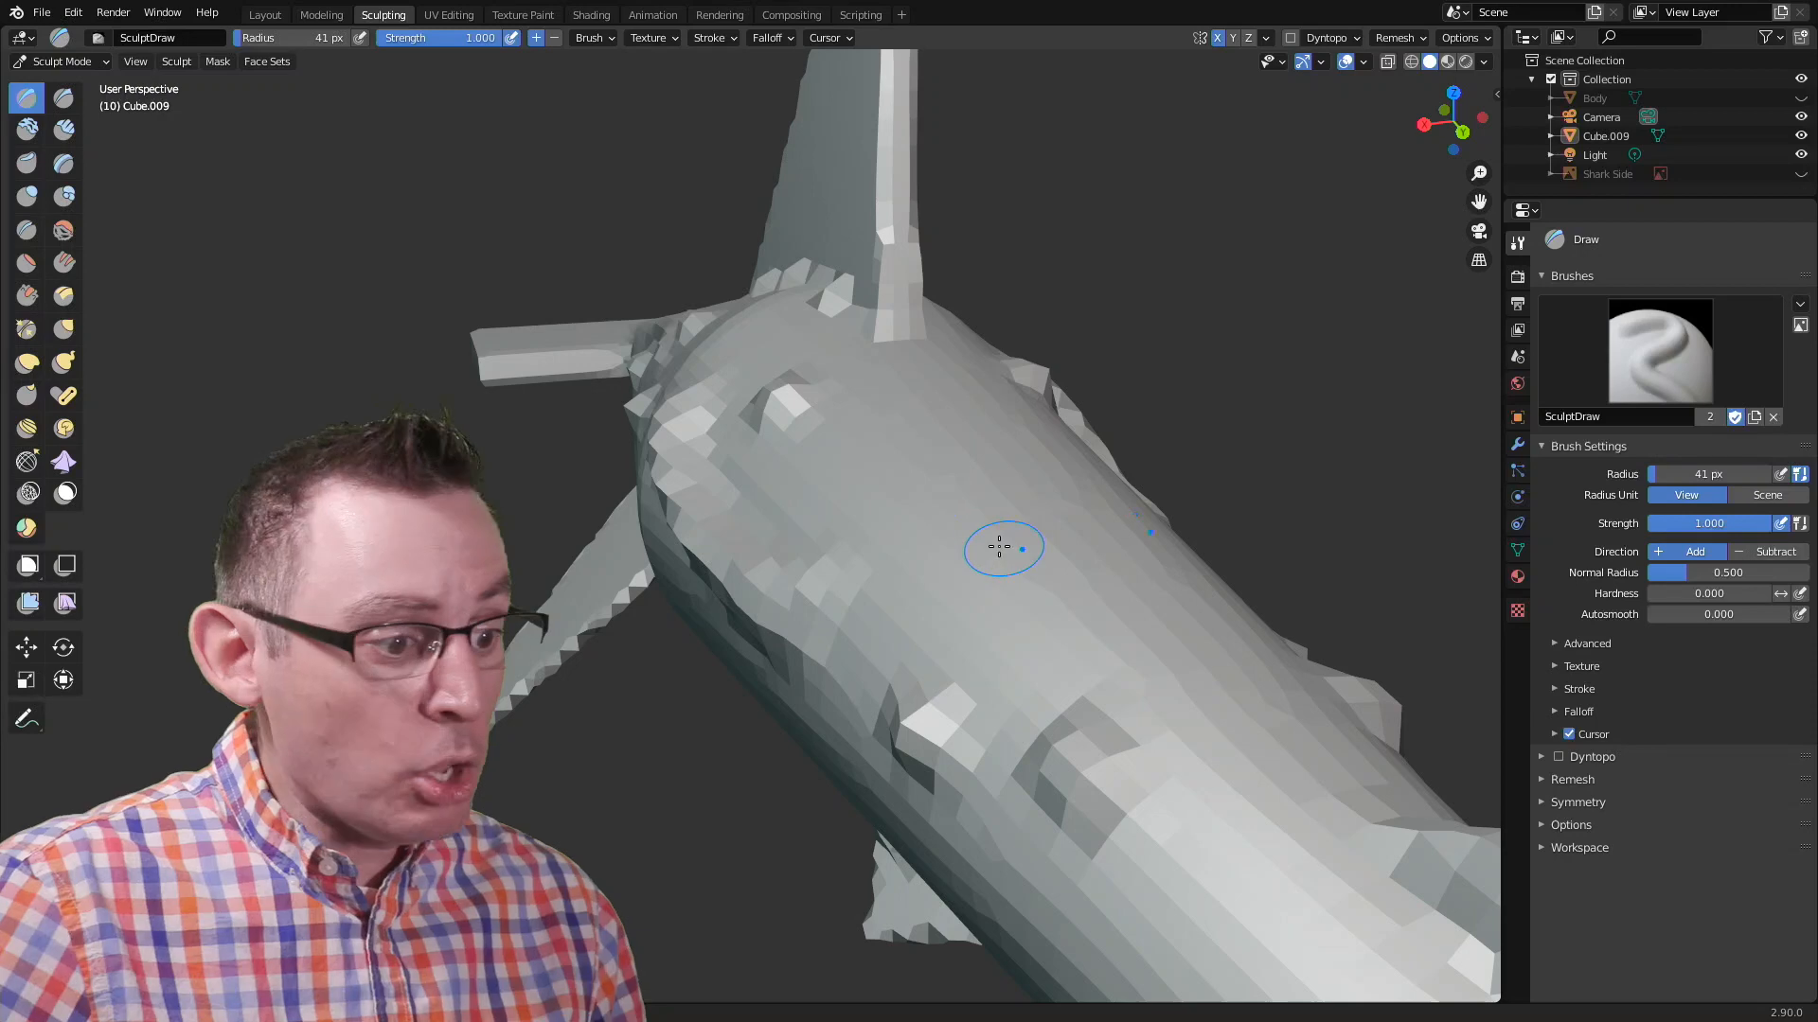
{"action": "mouse_move", "coordinate": [874, 475]}
{"action": "left_mouse_down"}
{"action": "mouse_move", "coordinate": [986, 483]}
{"action": "mouse_move", "coordinate": [1047, 600]}
{"action": "mouse_move", "coordinate": [1013, 663]}
{"action": "mouse_move", "coordinate": [1037, 551]}
{"action": "mouse_move", "coordinate": [1127, 478]}
{"action": "mouse_move", "coordinate": [848, 538]}
{"action": "left_mouse_up"}
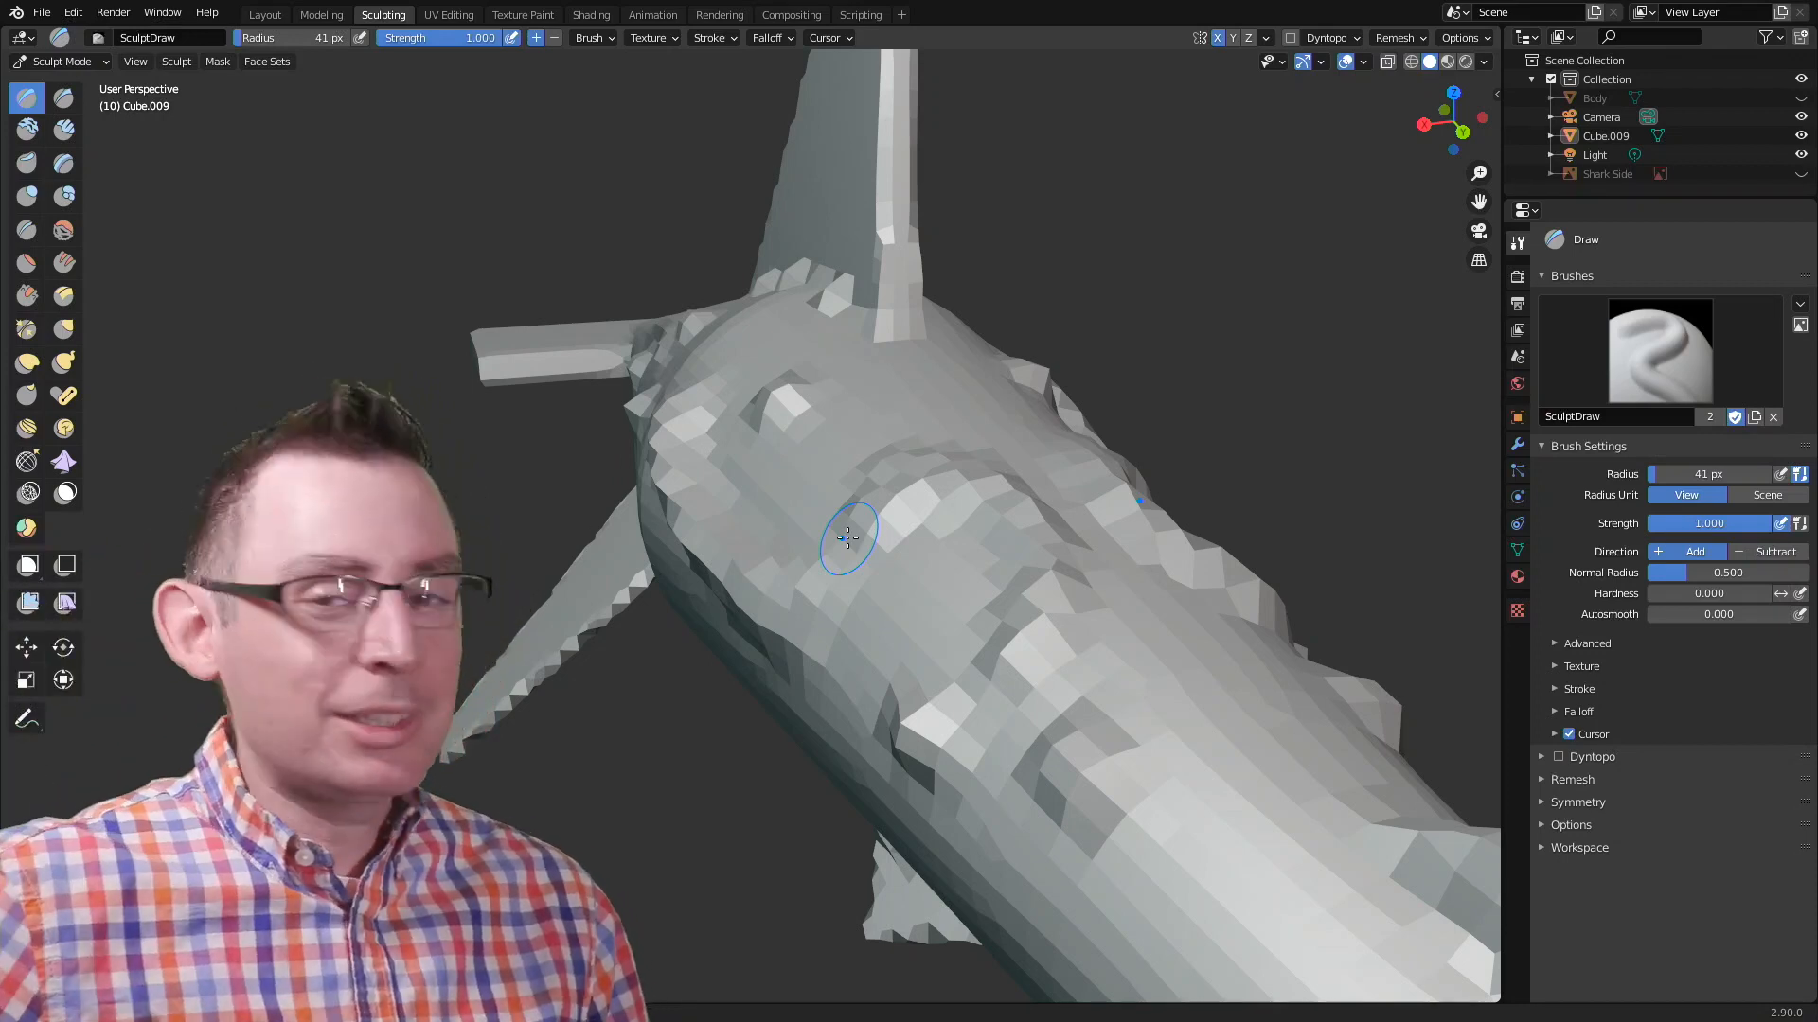
Step: Undo all the spacing test strokes on the shark's body
{"action": "left_click", "coordinate": [708, 38]}
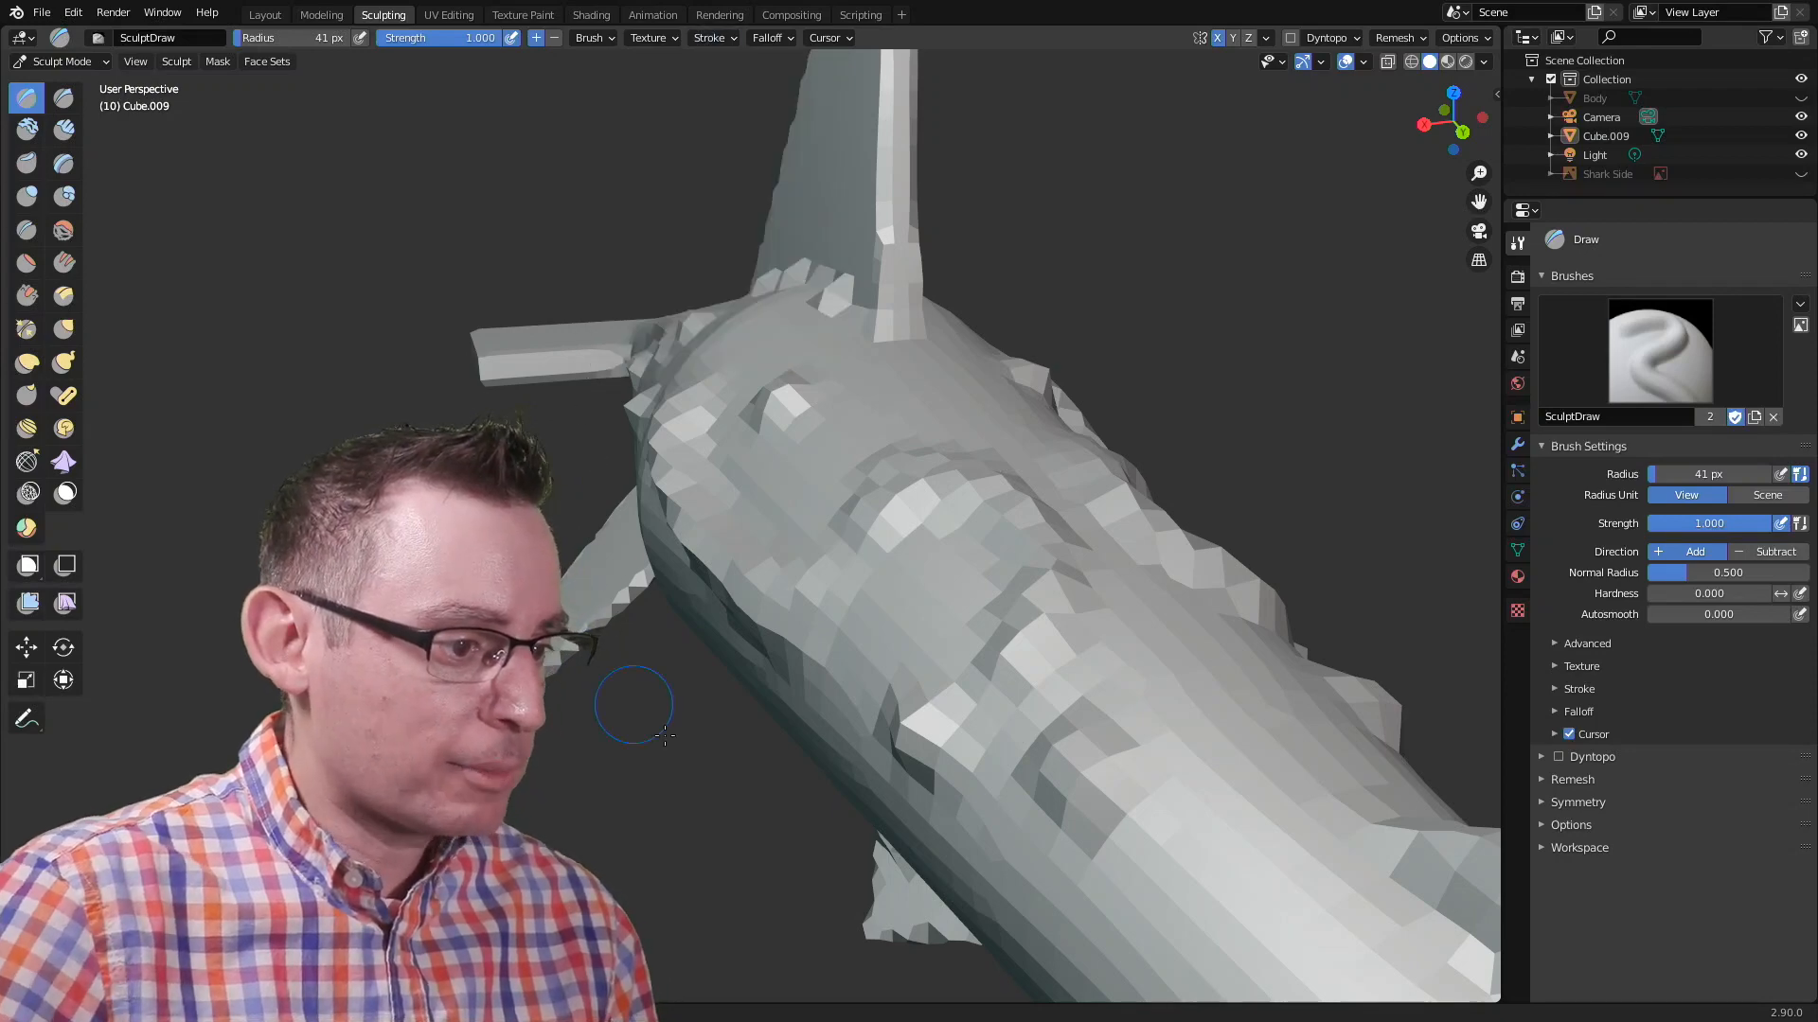
{"action": "middle_click_drag", "start_coordinate": [832, 337], "coordinate": [950, 373]}
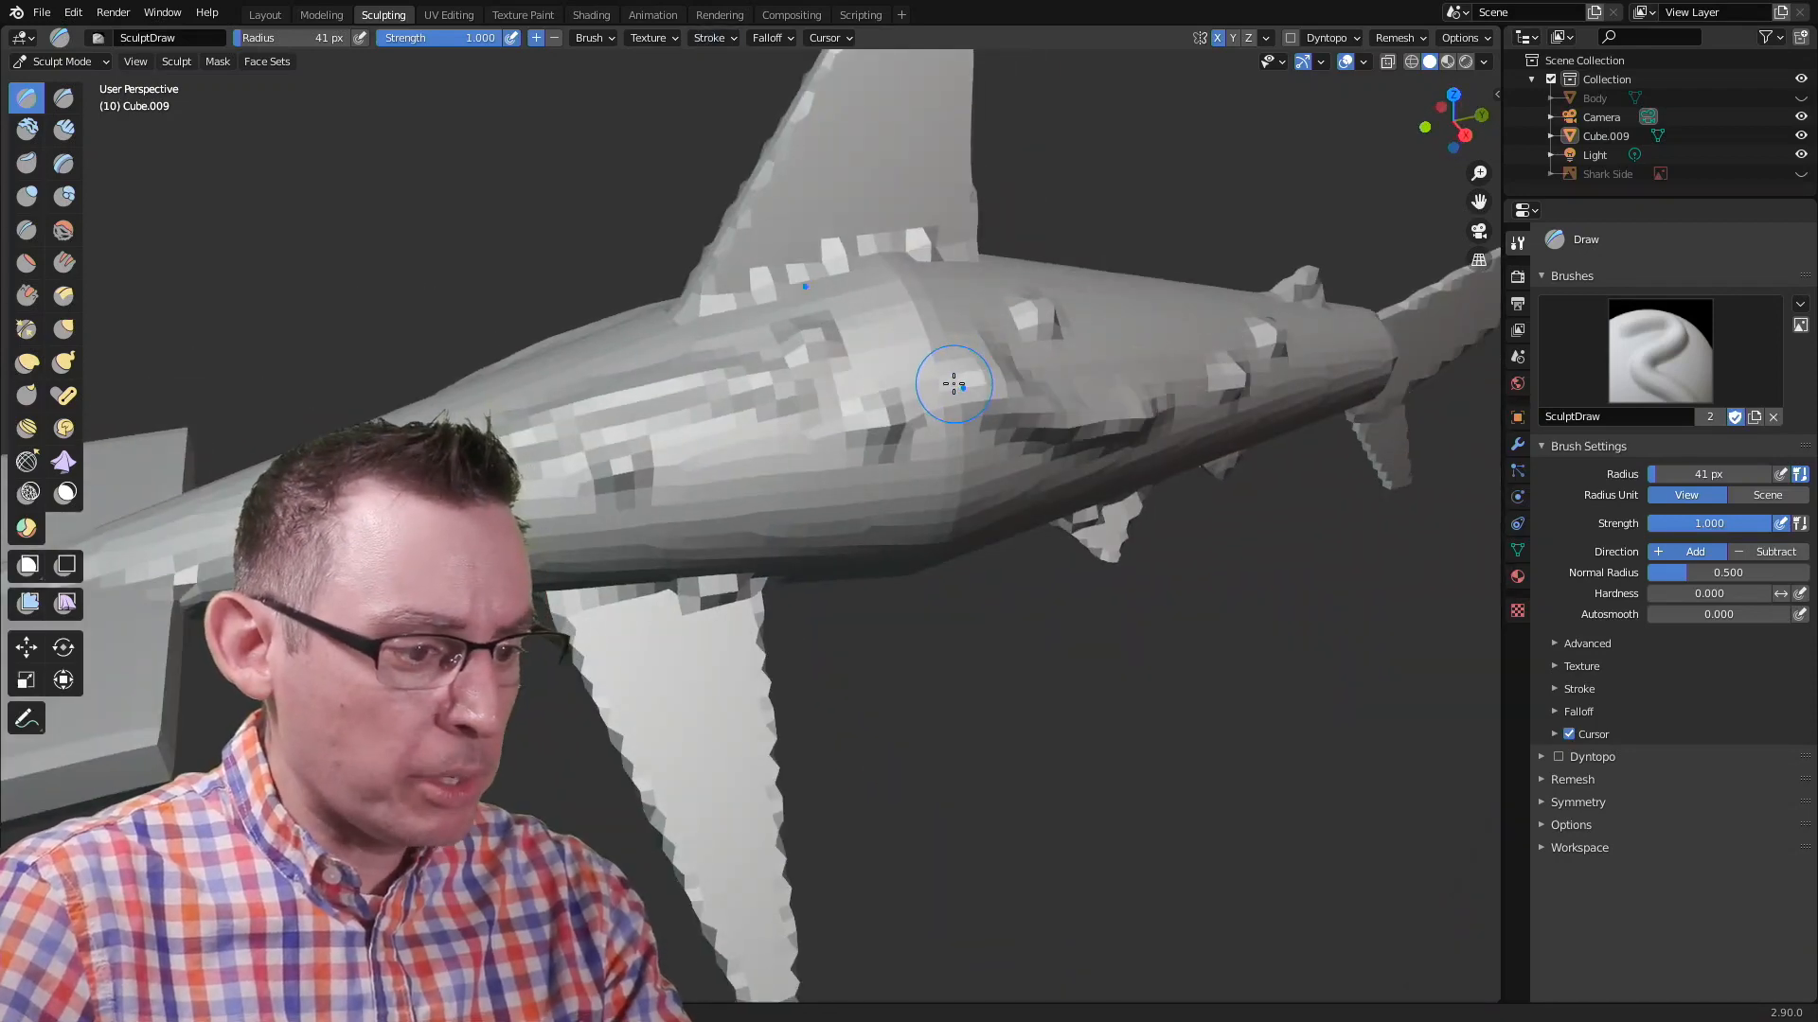
{"action": "key", "text": "ctrl+z"}
{"action": "key", "text": "ctrl+z"}
{"action": "mouse_move", "coordinate": [841, 383]}
{"action": "middle_mouse_down"}
{"action": "mouse_move", "coordinate": [982, 377]}
{"action": "mouse_move", "coordinate": [937, 382]}
{"action": "middle_mouse_up"}
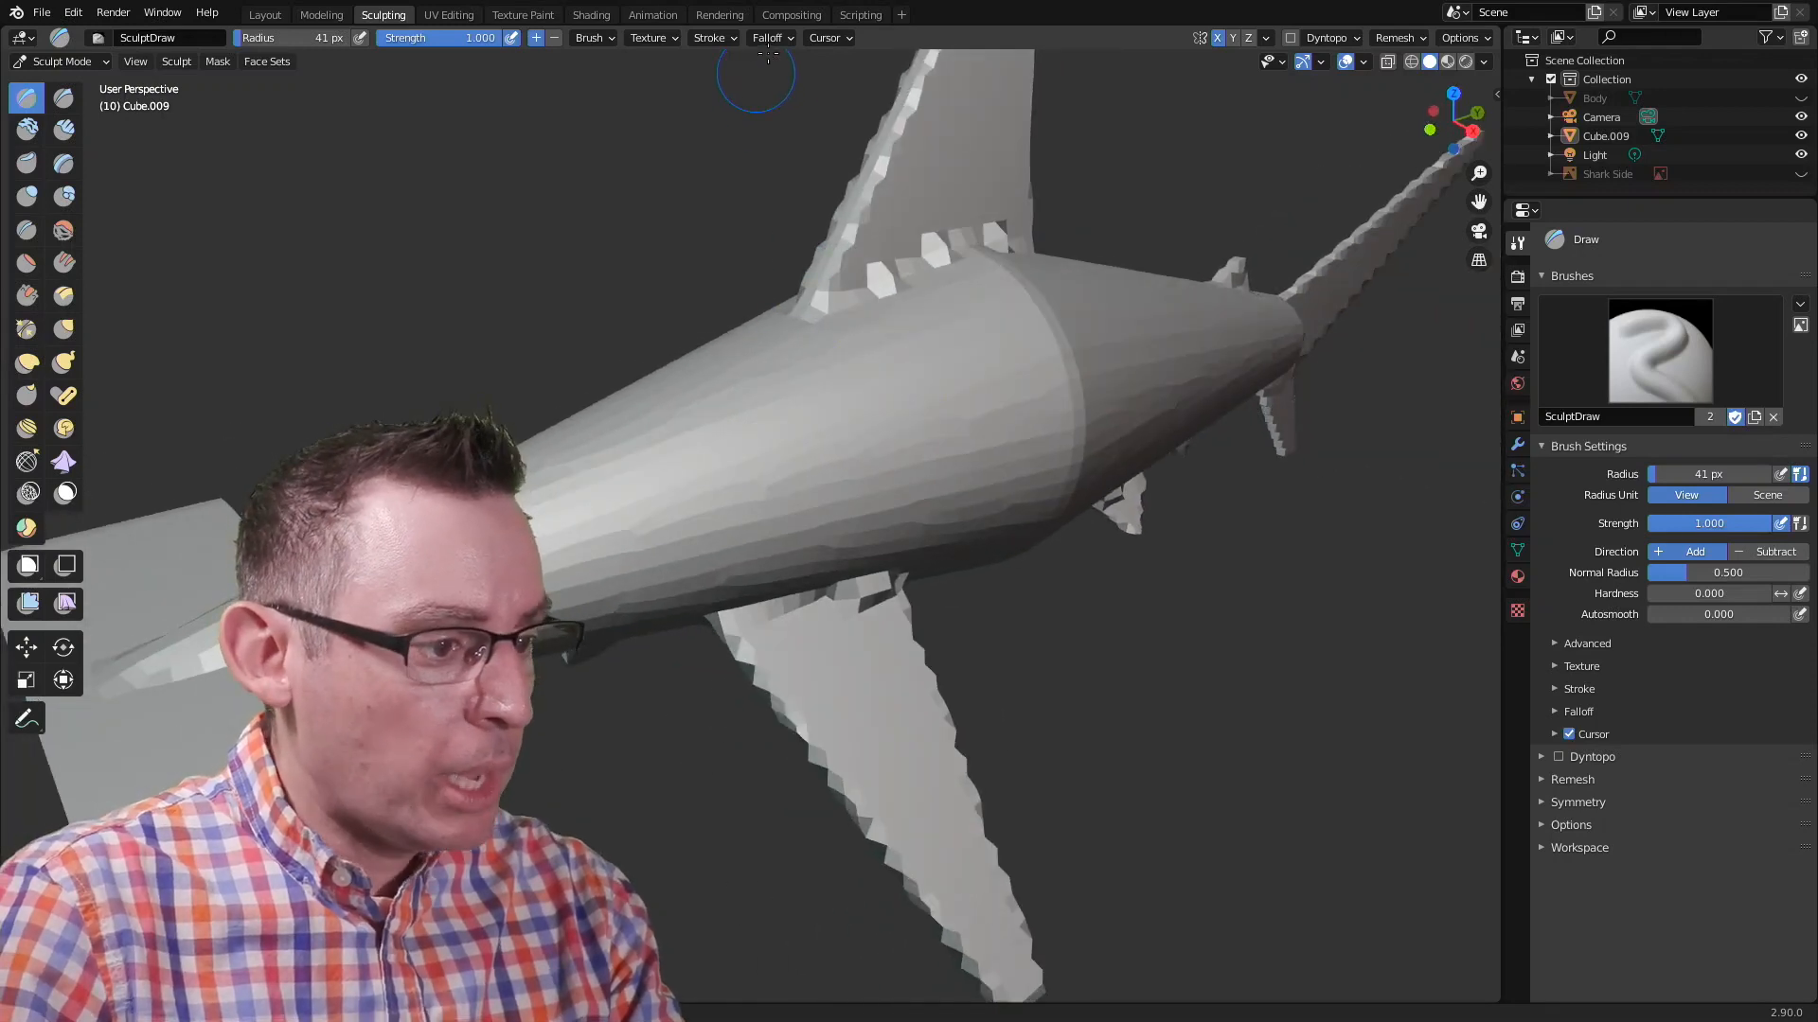
Step: Set the brush falloff curve to Sphere and sculpt a curved ridge along the front flank below the dorsal fin
{"action": "left_click", "coordinate": [767, 37]}
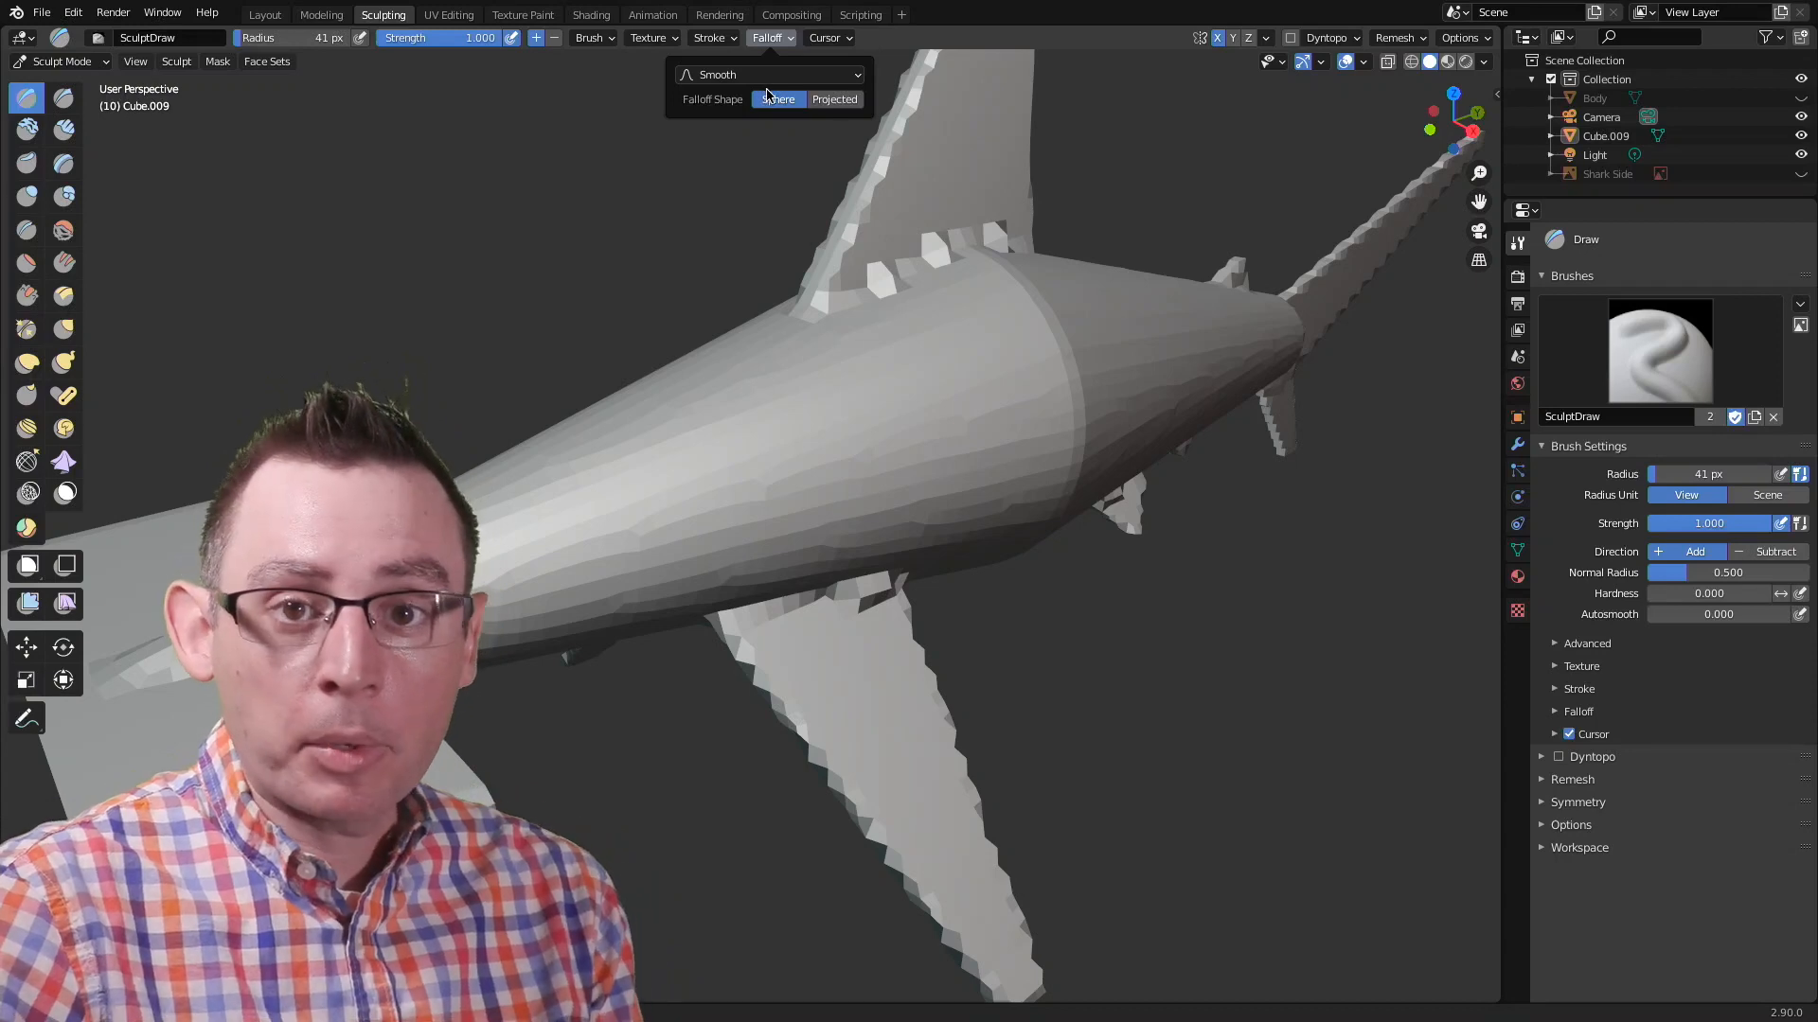
{"action": "left_click", "coordinate": [767, 76]}
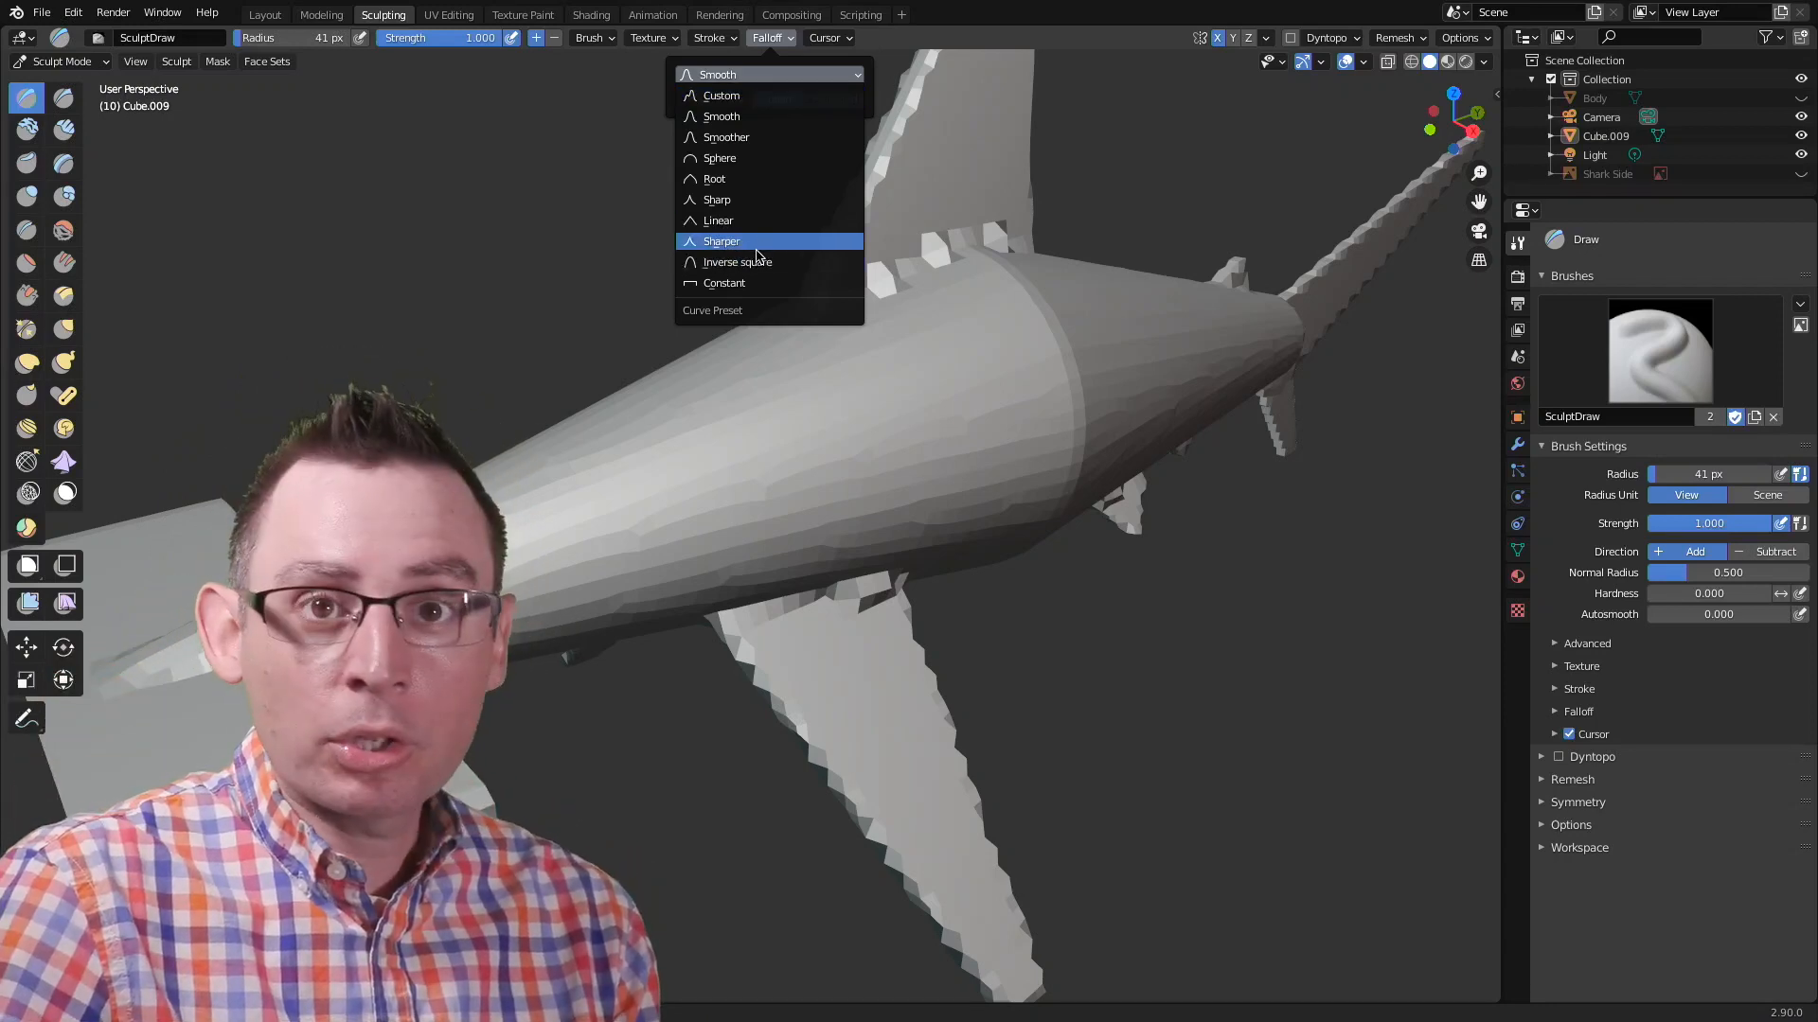
{"action": "left_click", "coordinate": [724, 167]}
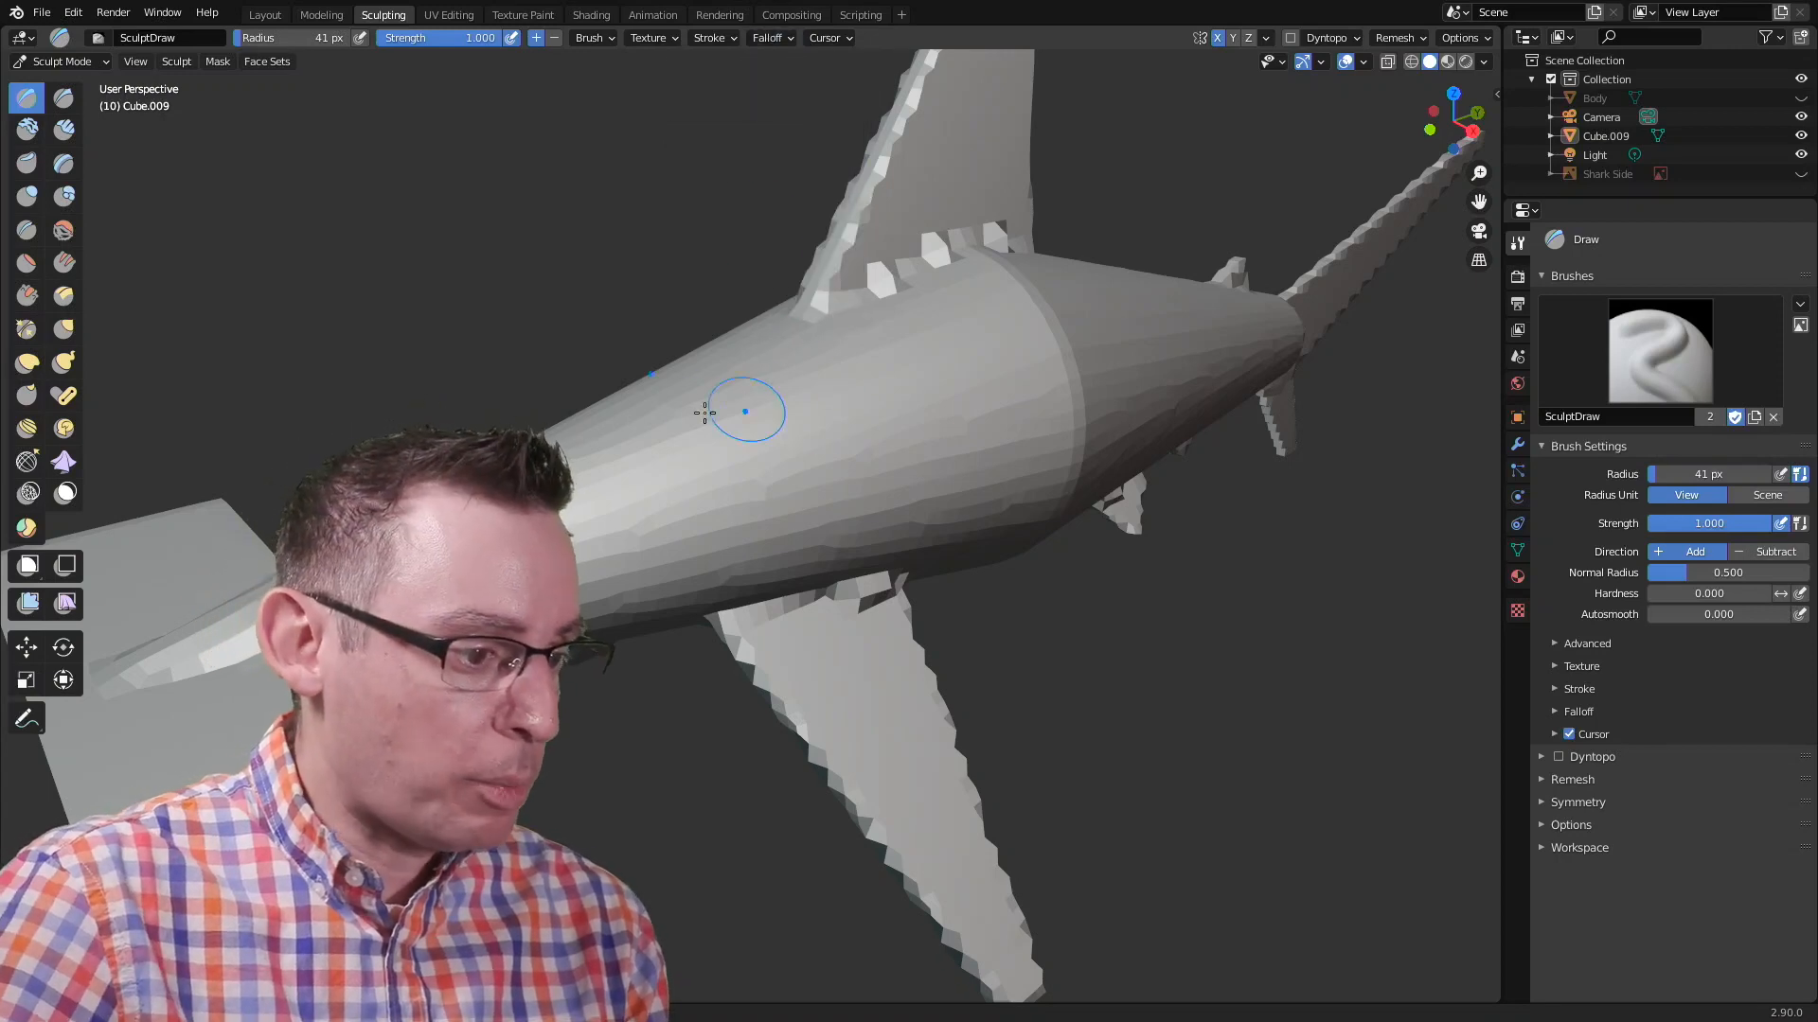
{"action": "mouse_move", "coordinate": [681, 479]}
{"action": "left_mouse_down"}
{"action": "mouse_move", "coordinate": [754, 422]}
{"action": "mouse_move", "coordinate": [902, 423]}
{"action": "mouse_move", "coordinate": [752, 431]}
{"action": "mouse_move", "coordinate": [700, 516]}
{"action": "mouse_move", "coordinate": [898, 454]}
{"action": "left_mouse_up"}
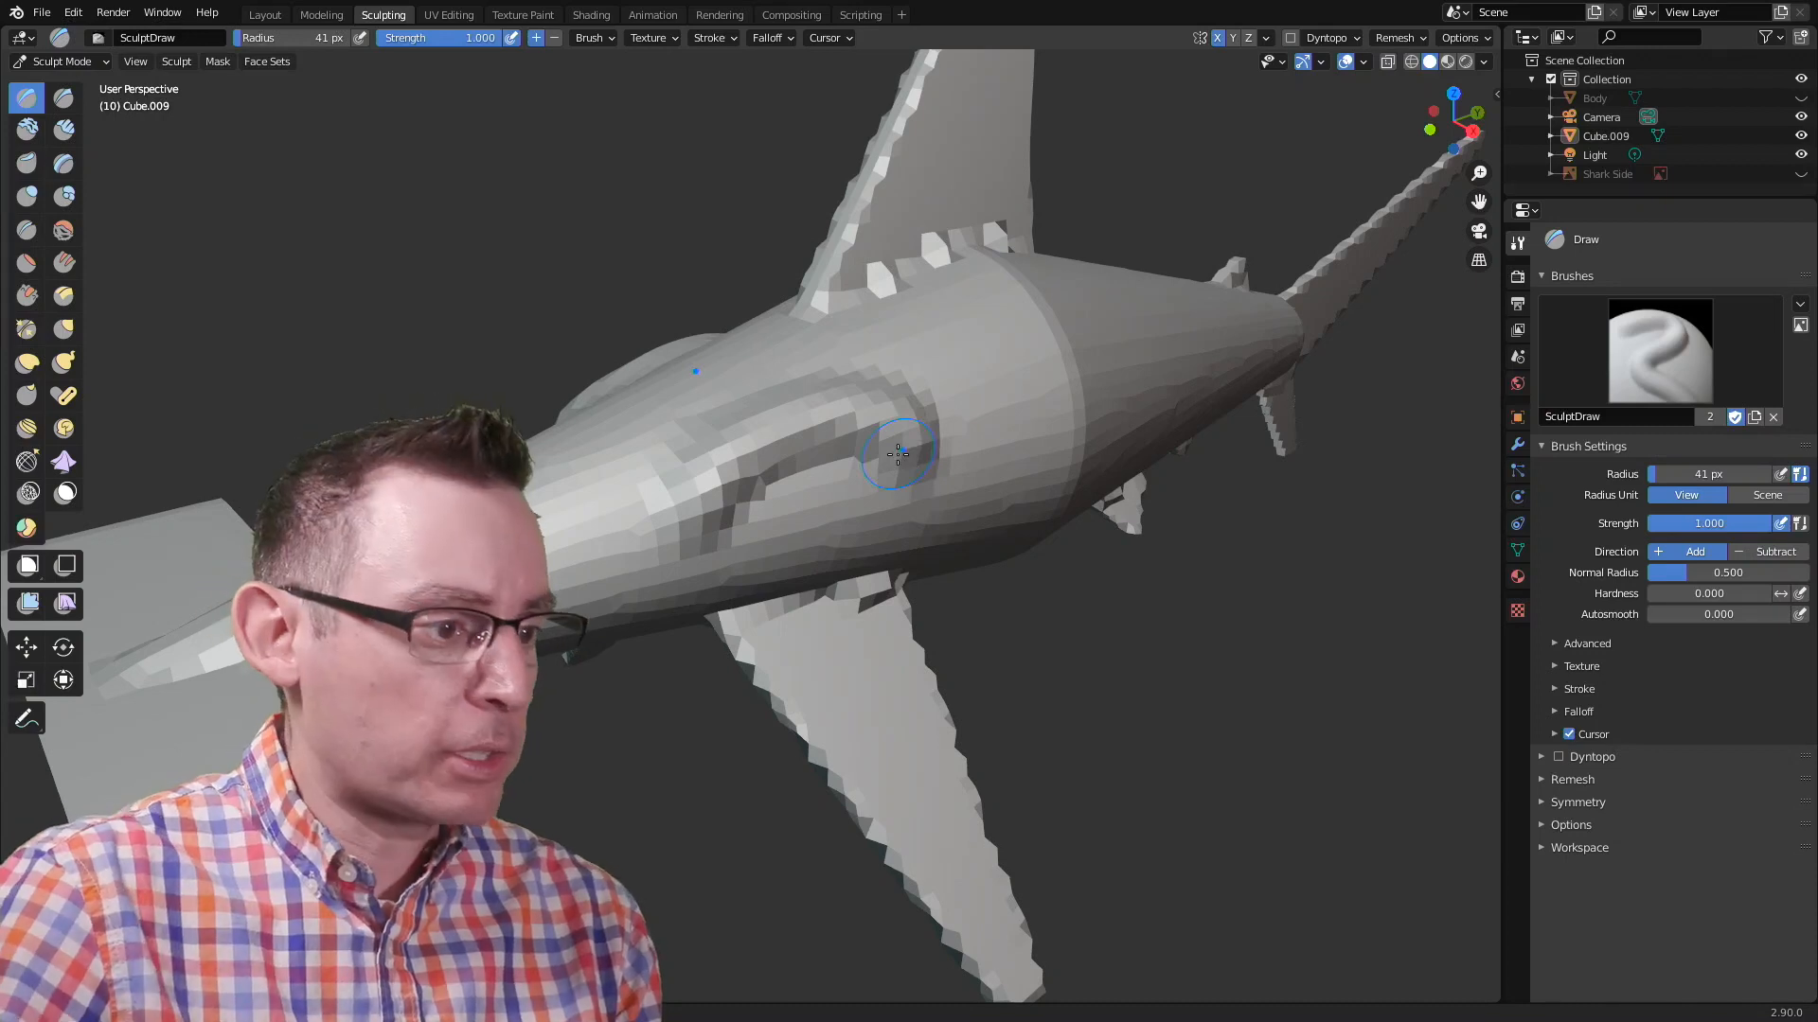
Step: Set the brush falloff curve to Sharp and sculpt a ridge along the rear flank toward the tail
{"action": "left_click", "coordinate": [771, 38]}
{"action": "left_click", "coordinate": [757, 75]}
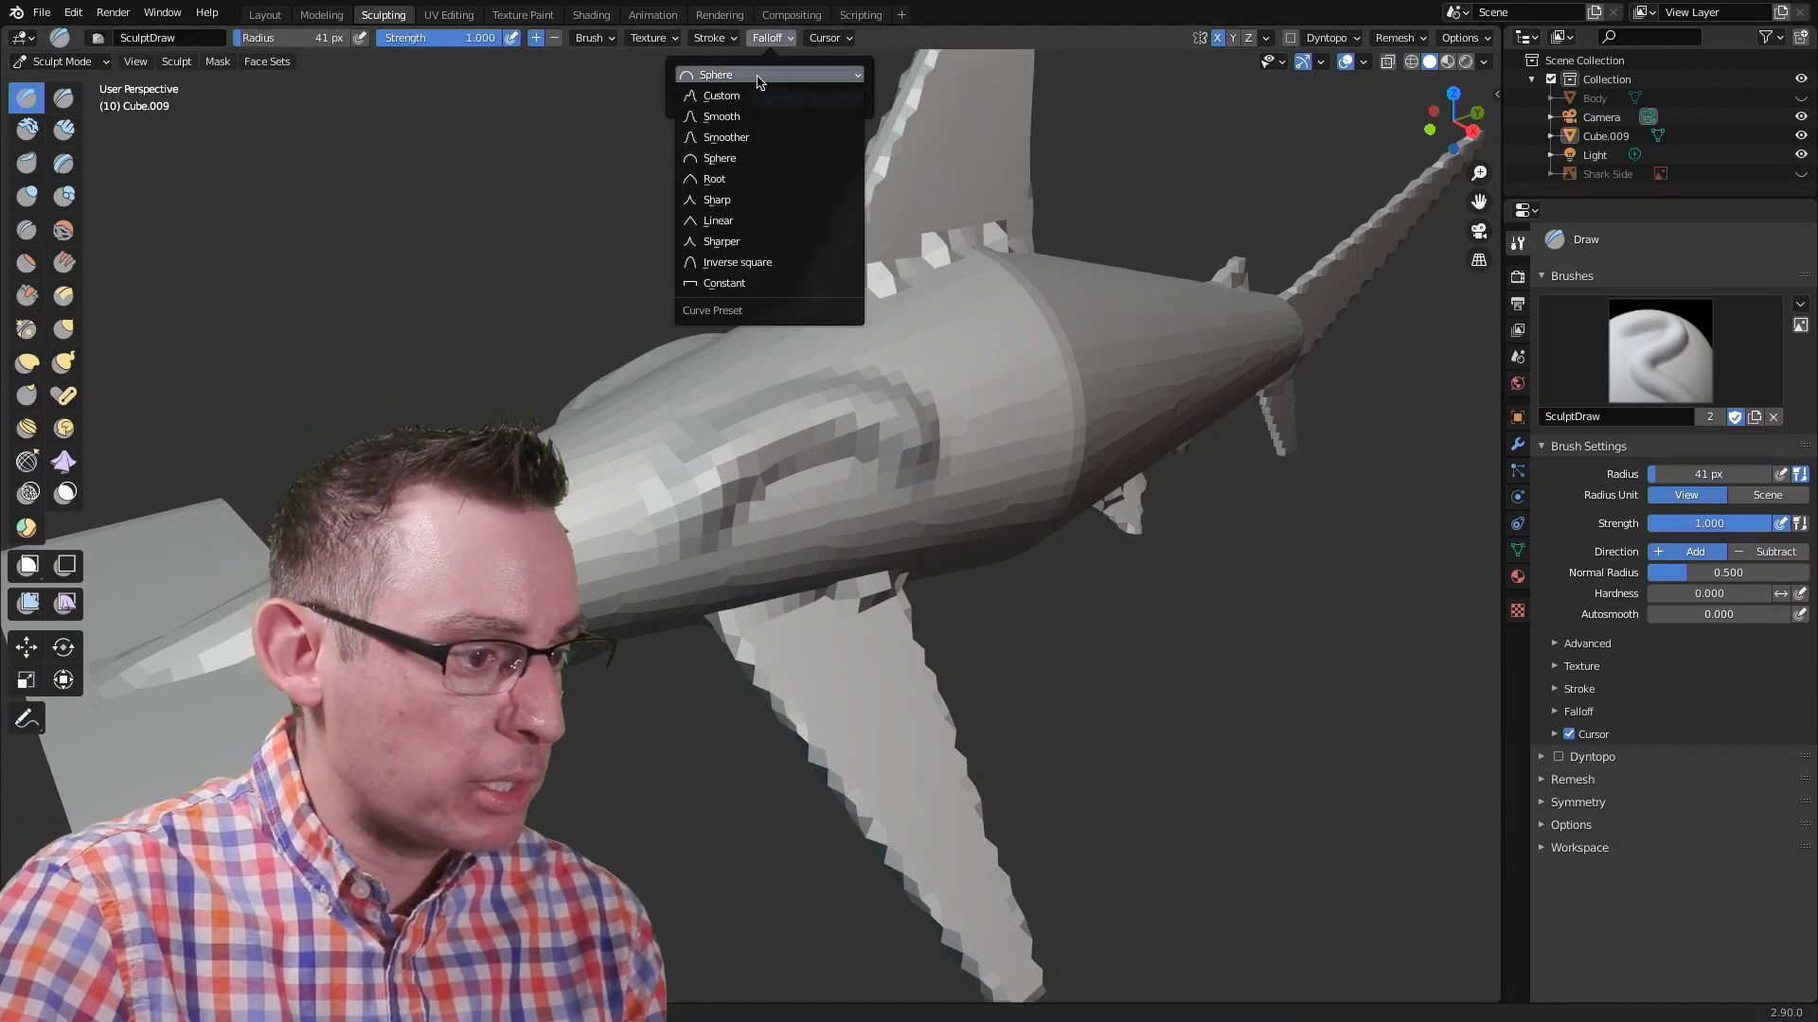
{"action": "left_click", "coordinate": [743, 200]}
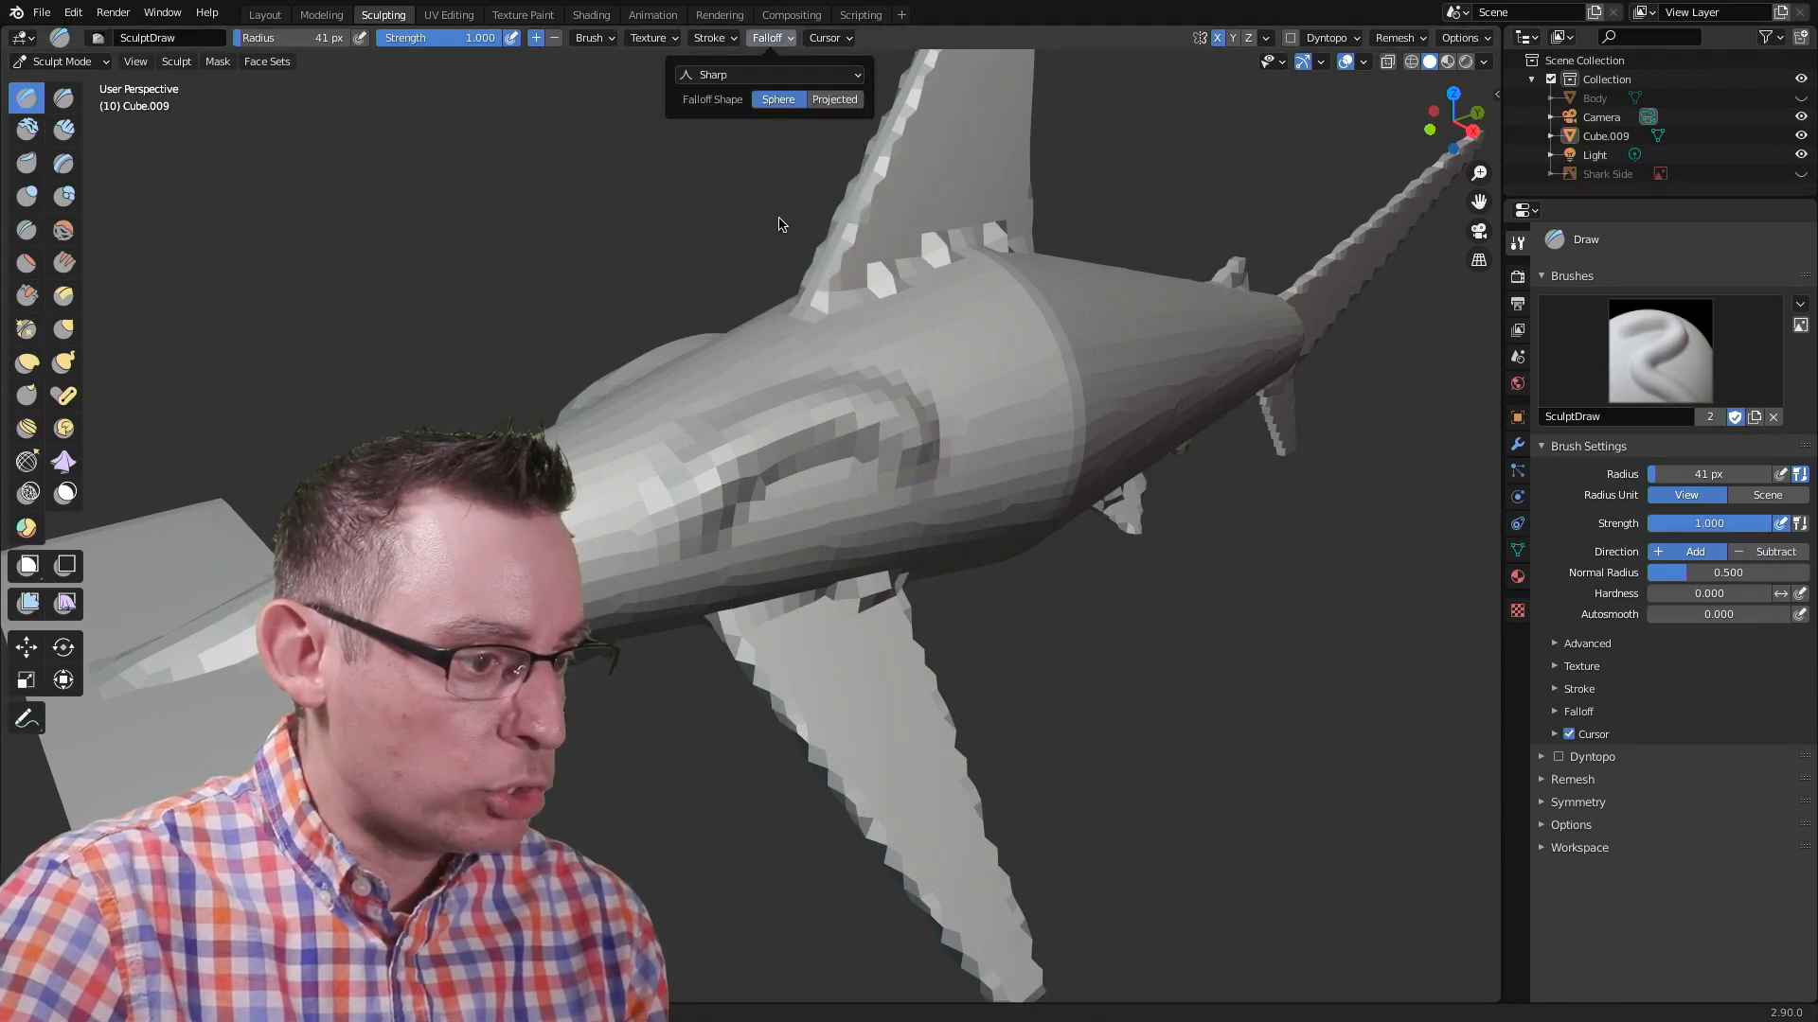
{"action": "mouse_move", "coordinate": [1014, 391]}
{"action": "left_mouse_down"}
{"action": "mouse_move", "coordinate": [1184, 351]}
{"action": "mouse_move", "coordinate": [999, 409]}
{"action": "mouse_move", "coordinate": [1188, 348]}
{"action": "left_mouse_up"}
Step: Sculpt a sharp ridge lengthwise along the upper back directly behind the dorsal fin
{"action": "middle_click_drag", "start_coordinate": [1011, 295], "coordinate": [614, 423]}
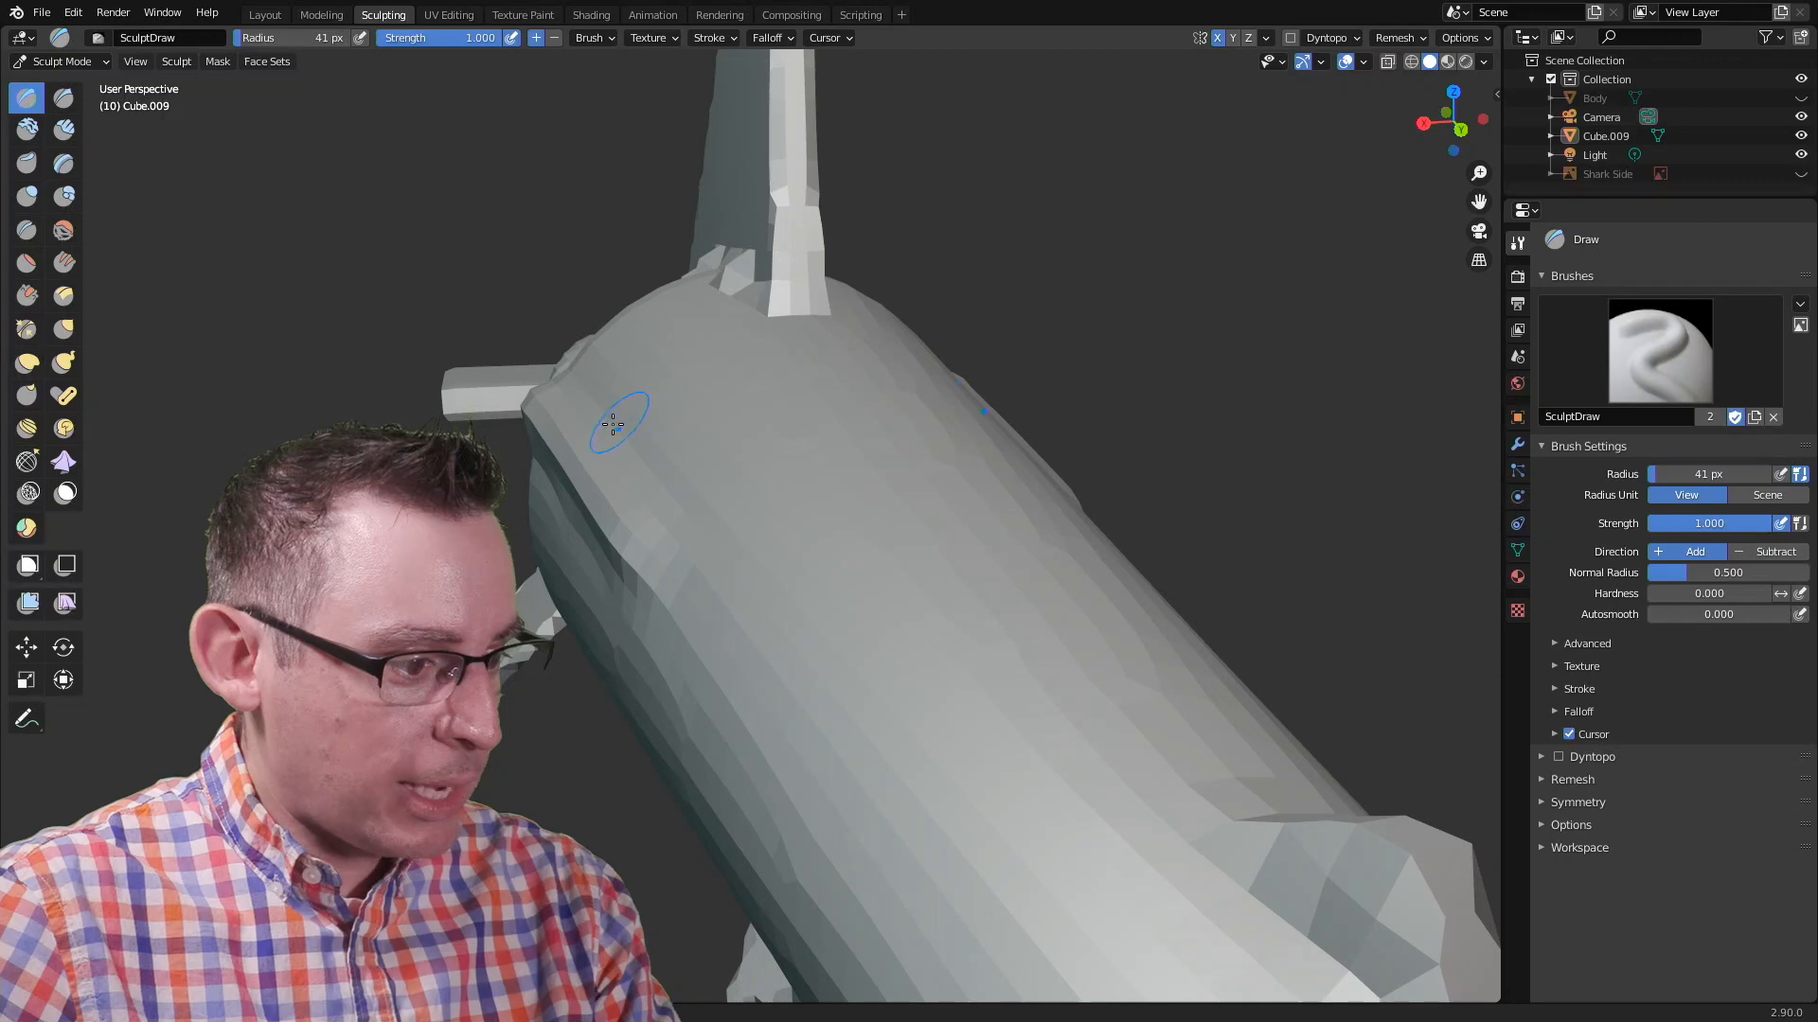
{"action": "middle_click_drag", "start_coordinate": [785, 455], "coordinate": [720, 444]}
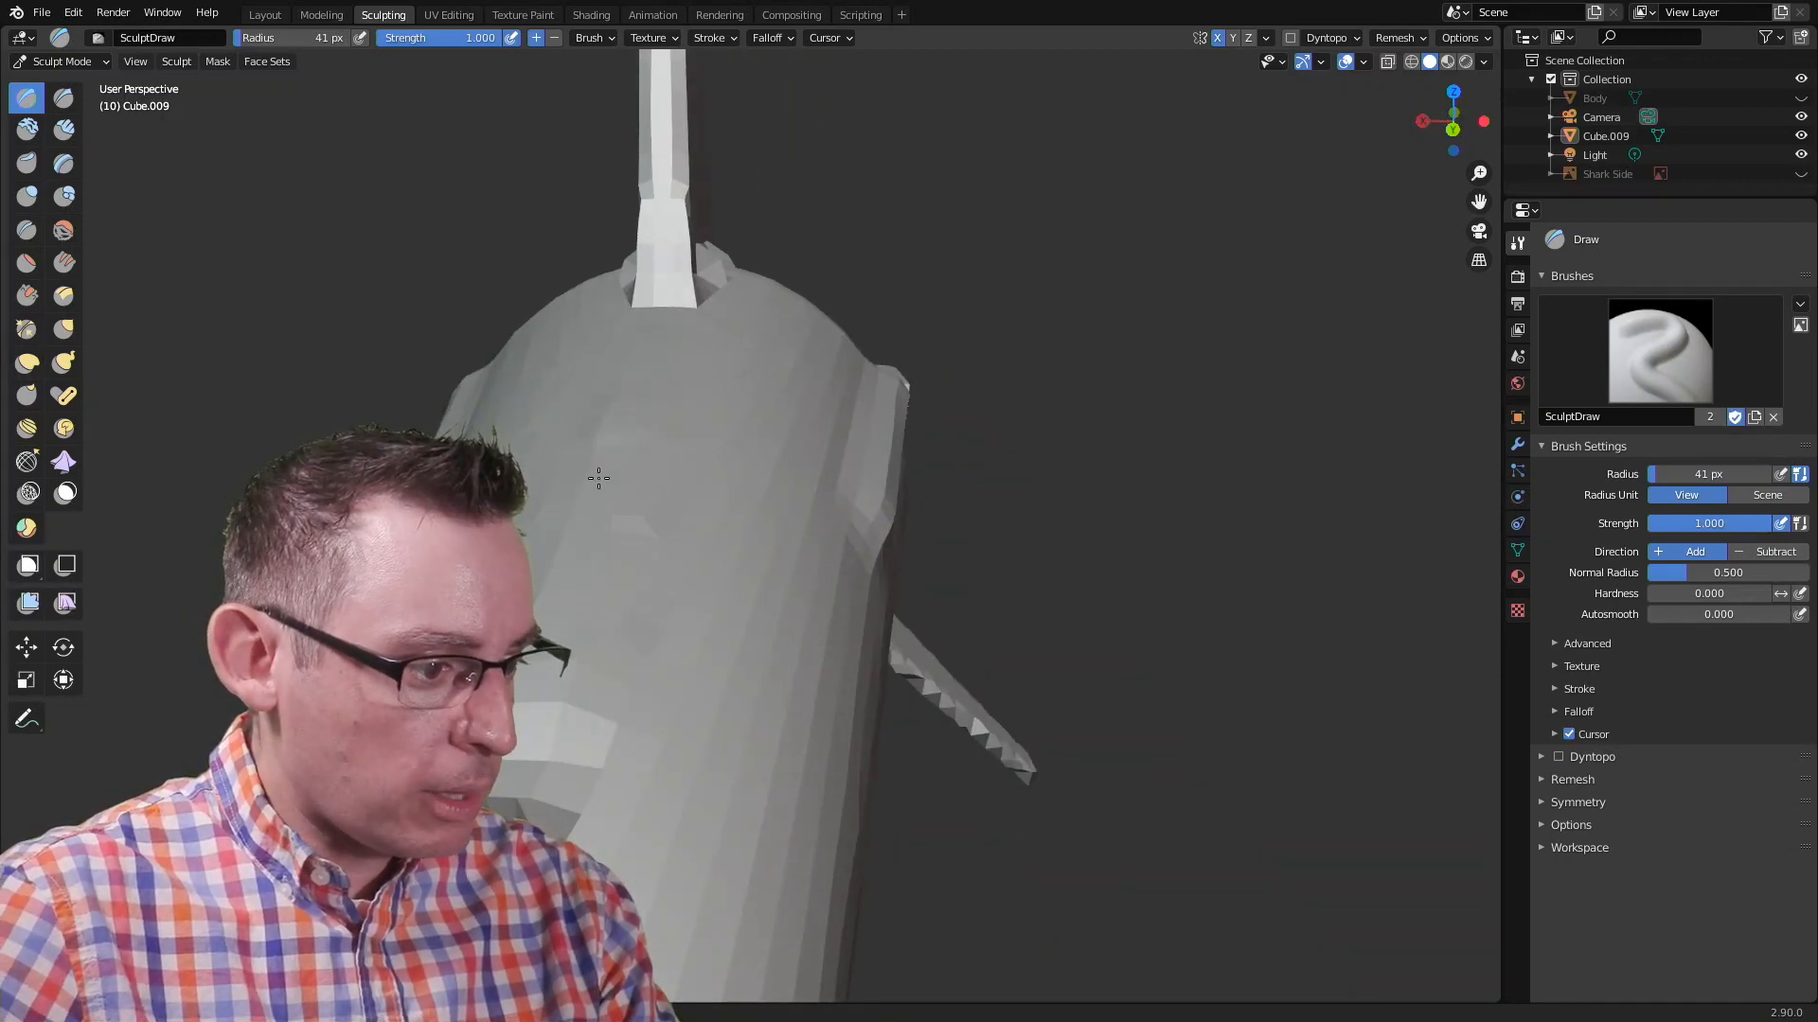
{"action": "left_click_drag", "start_coordinate": [644, 365], "coordinate": [612, 528]}
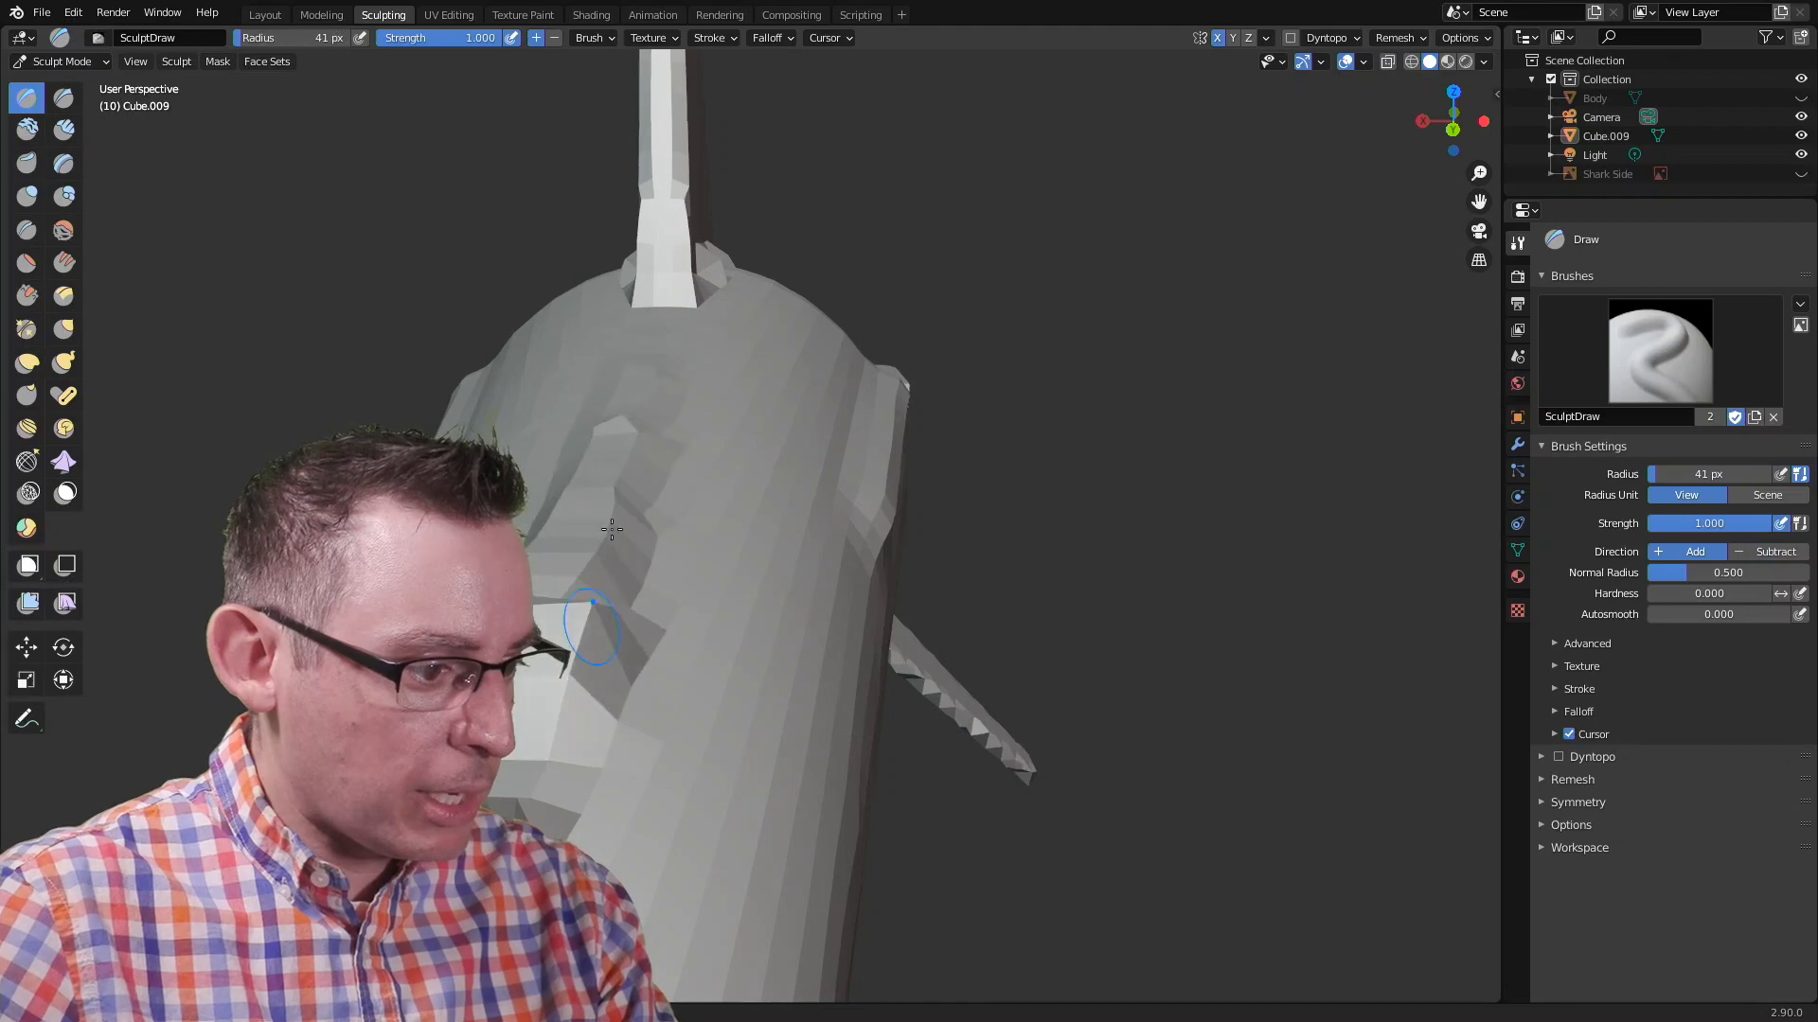
Step: Undo the Sphere and Sharp falloff test strokes on the shark and redo the mesh change that was undone too far
{"action": "middle_click_drag", "start_coordinate": [610, 503], "coordinate": [950, 406]}
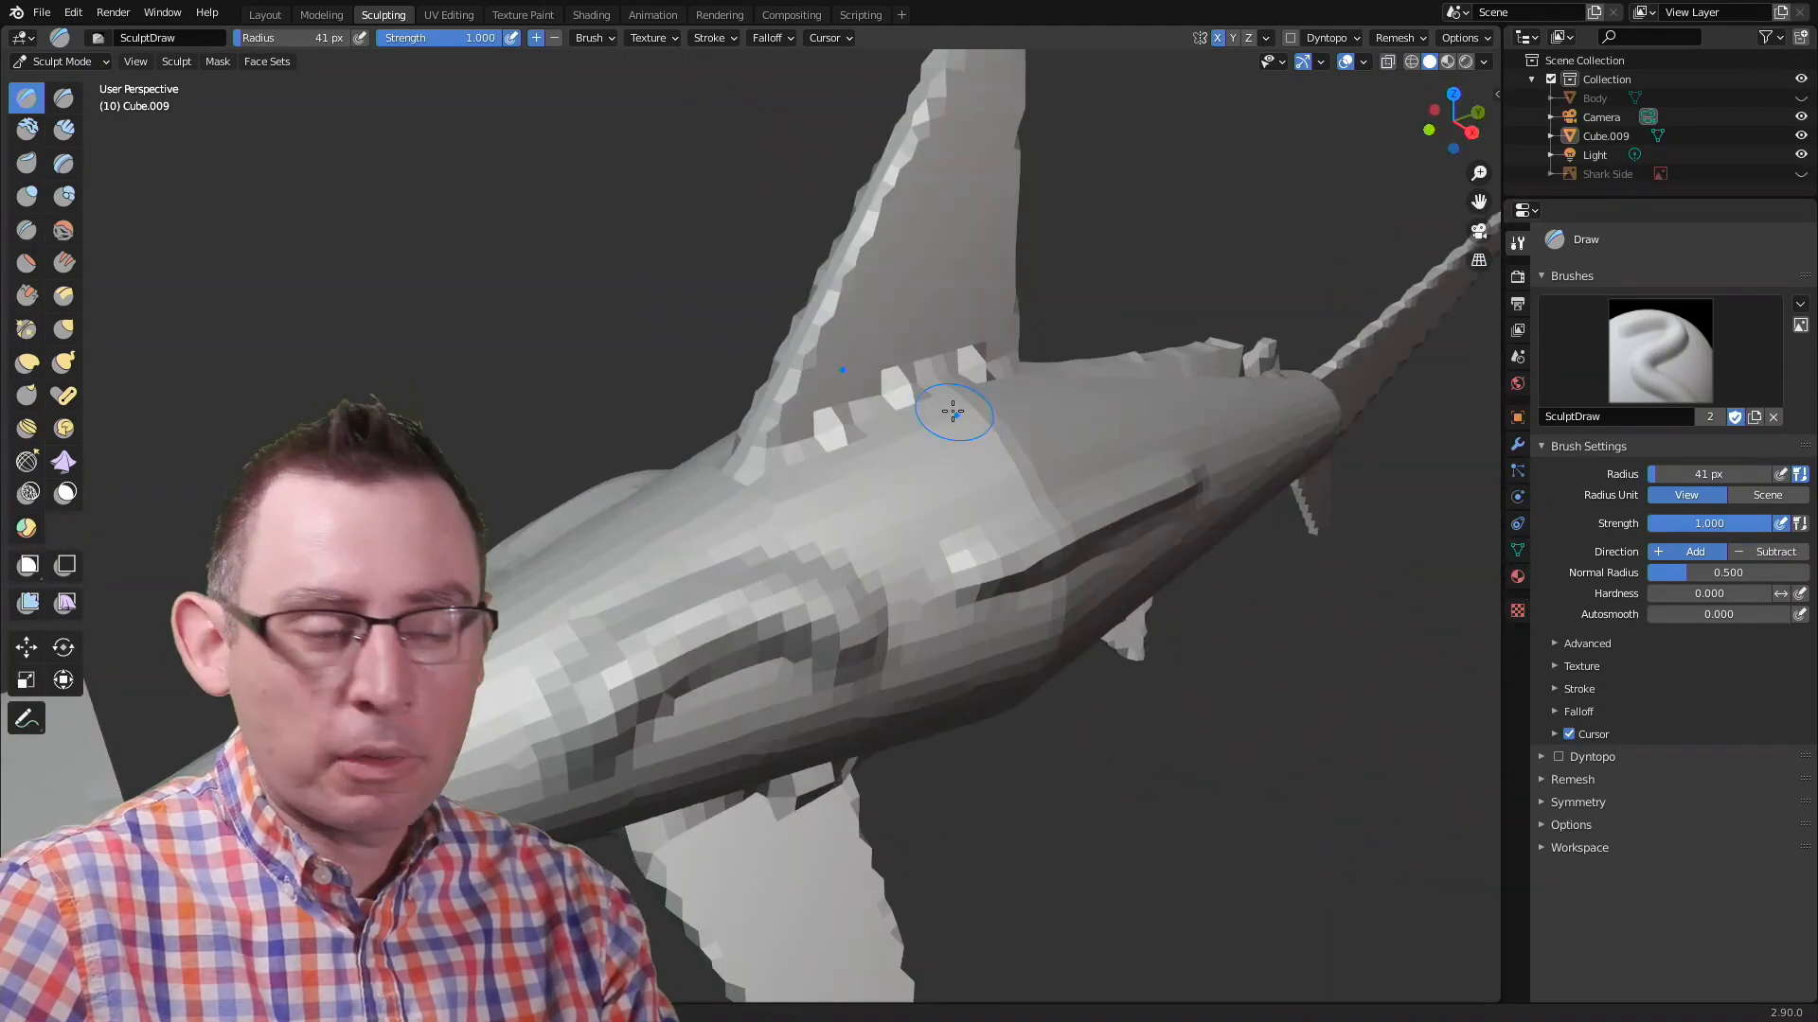
{"action": "key", "text": "ctrl+z"}
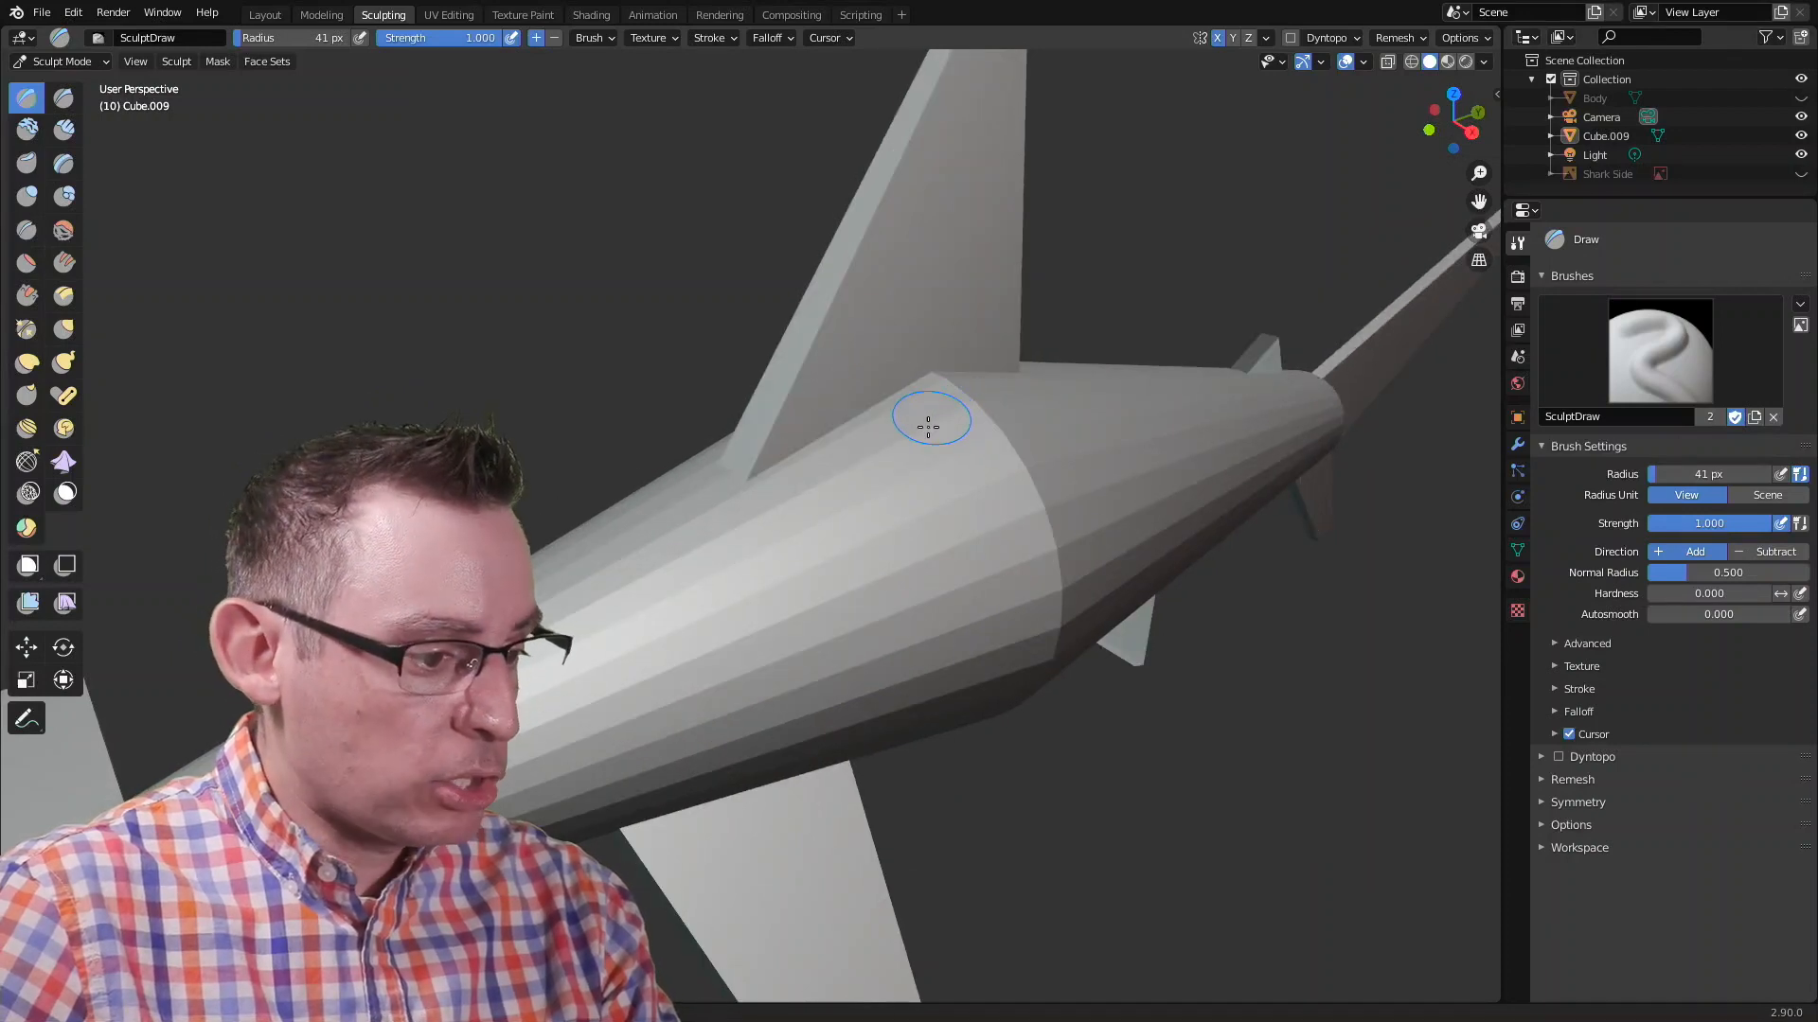
{"action": "key", "text": "ctrl+shift+z"}
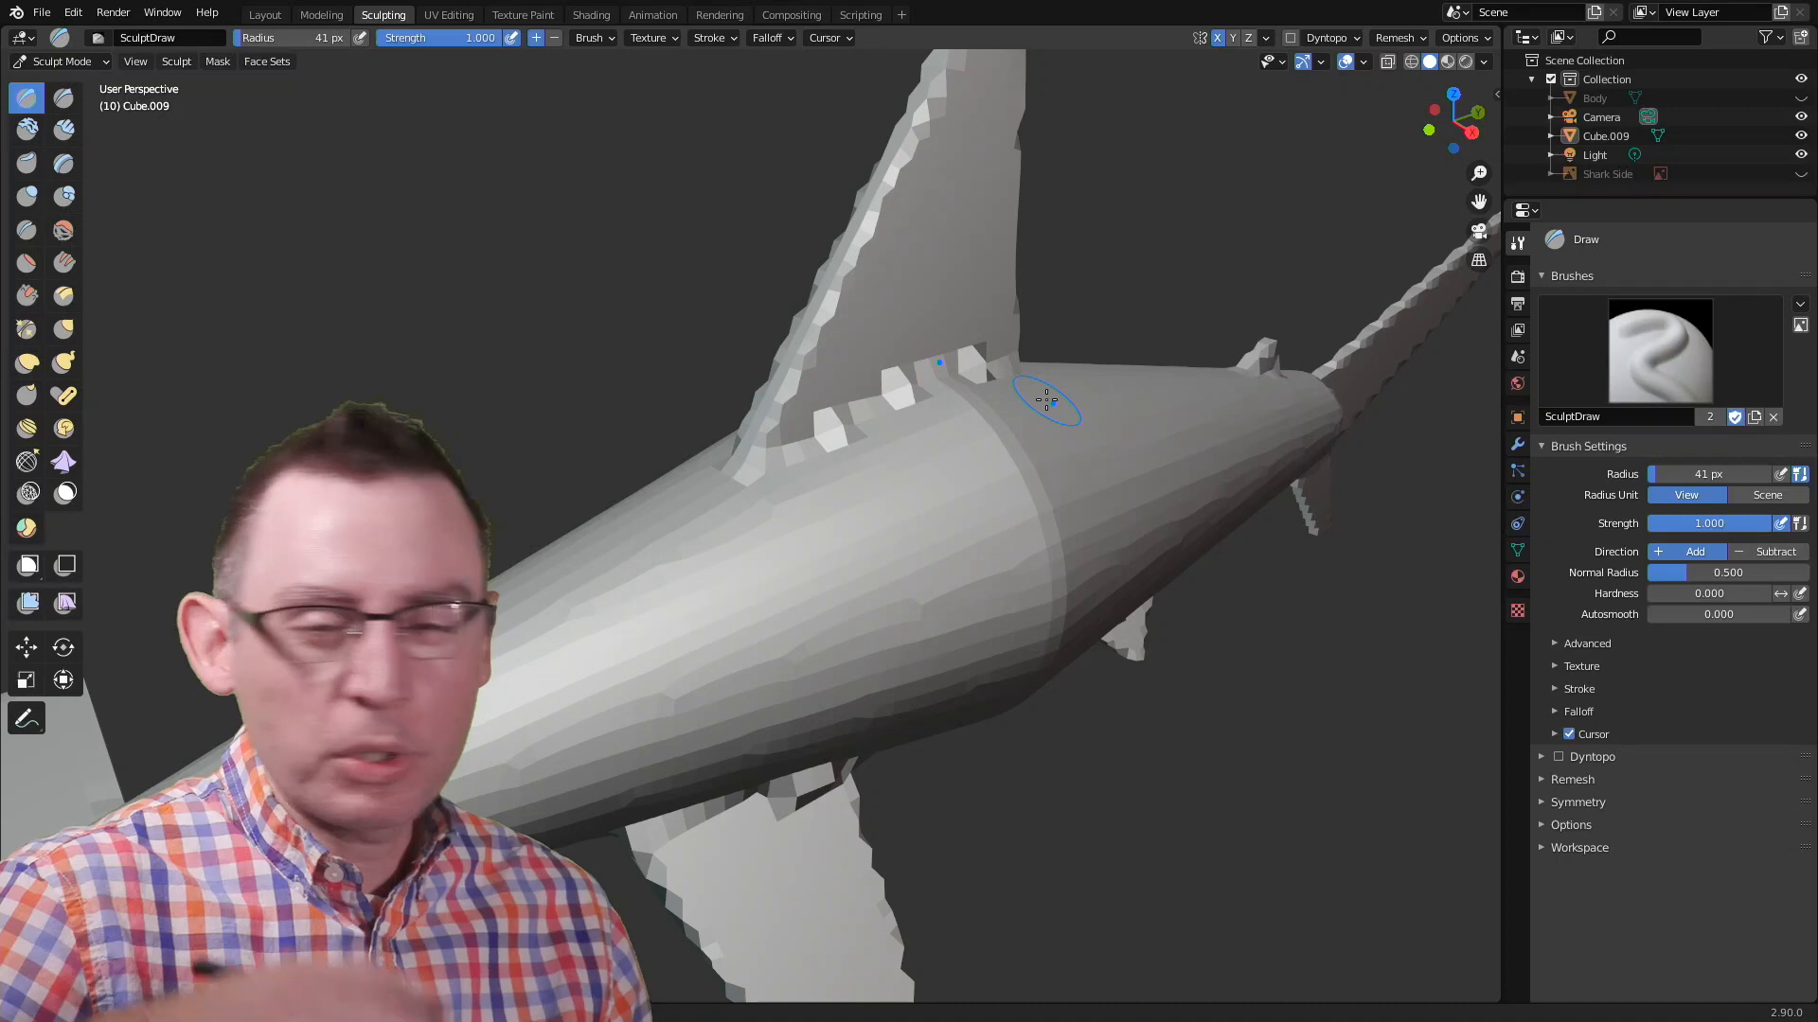
Step: Set the brush falloff curve to Smooth, try a stroke along the front flank, and undo that stroke
{"action": "left_click", "coordinate": [769, 38]}
{"action": "left_click", "coordinate": [769, 74]}
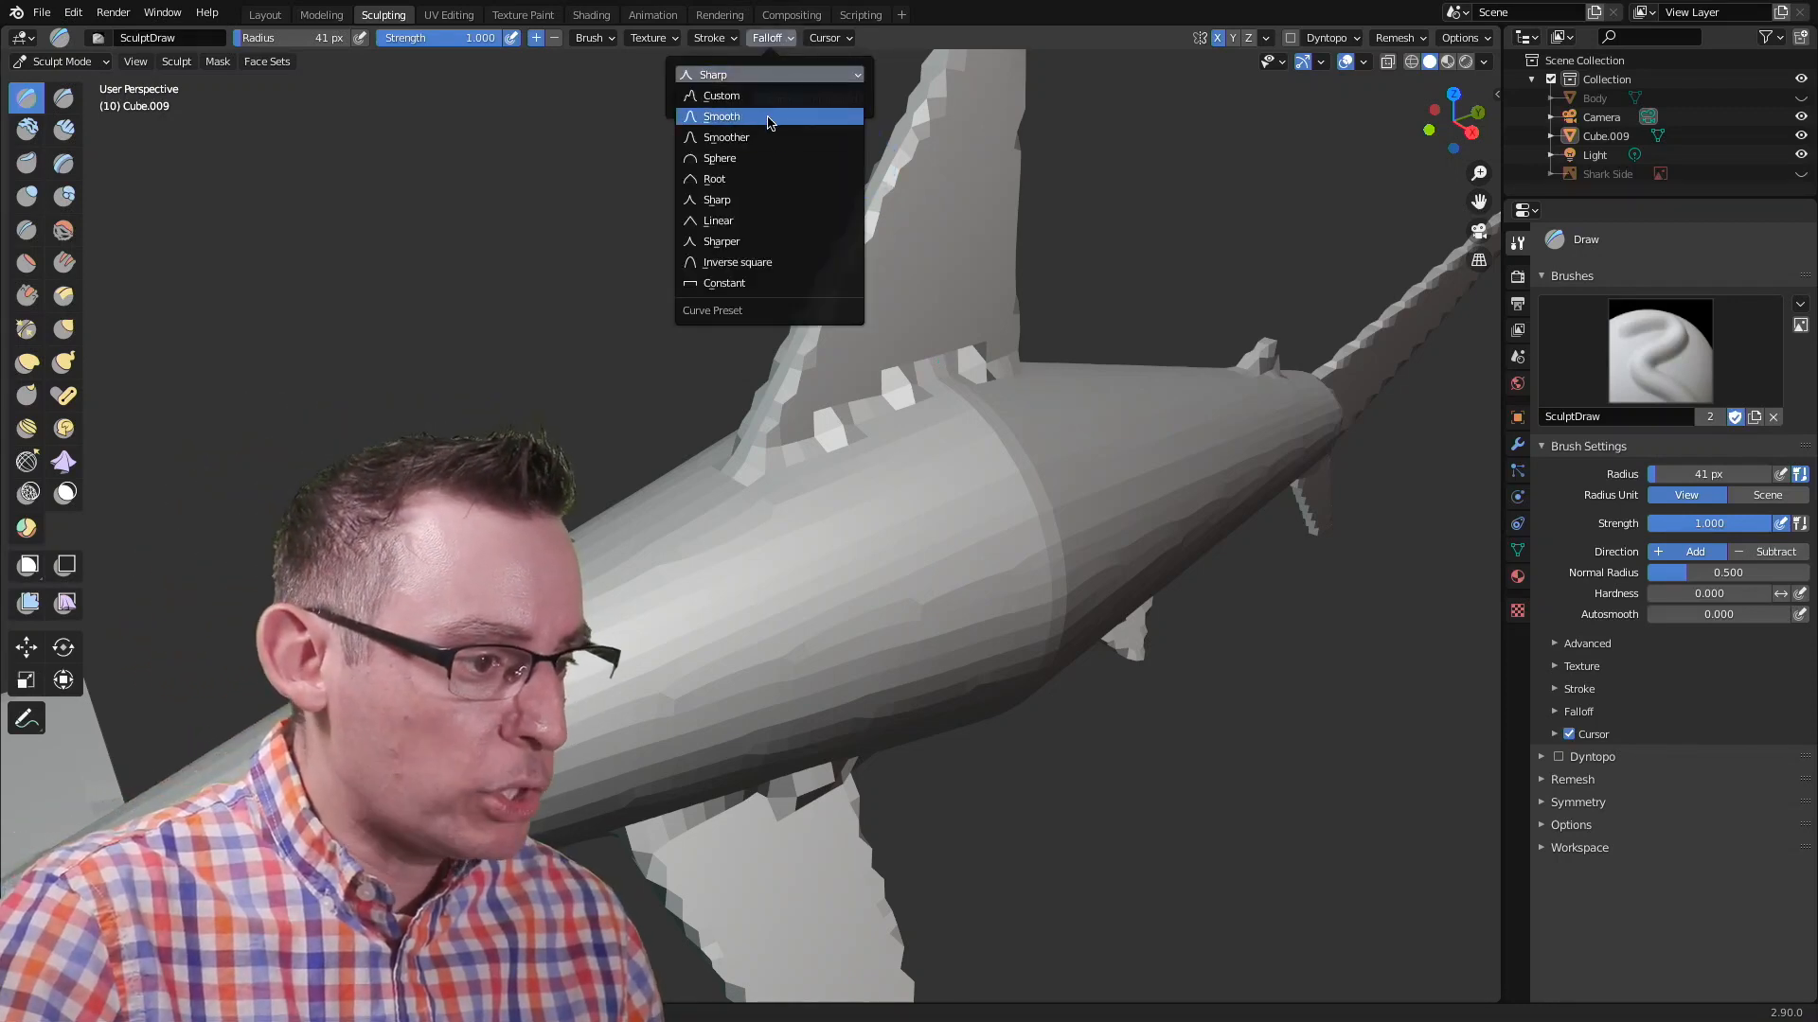
{"action": "left_click", "coordinate": [768, 116]}
{"action": "mouse_move", "coordinate": [637, 654]}
{"action": "left_mouse_down"}
{"action": "mouse_move", "coordinate": [690, 600]}
{"action": "mouse_move", "coordinate": [873, 567]}
{"action": "left_mouse_up"}
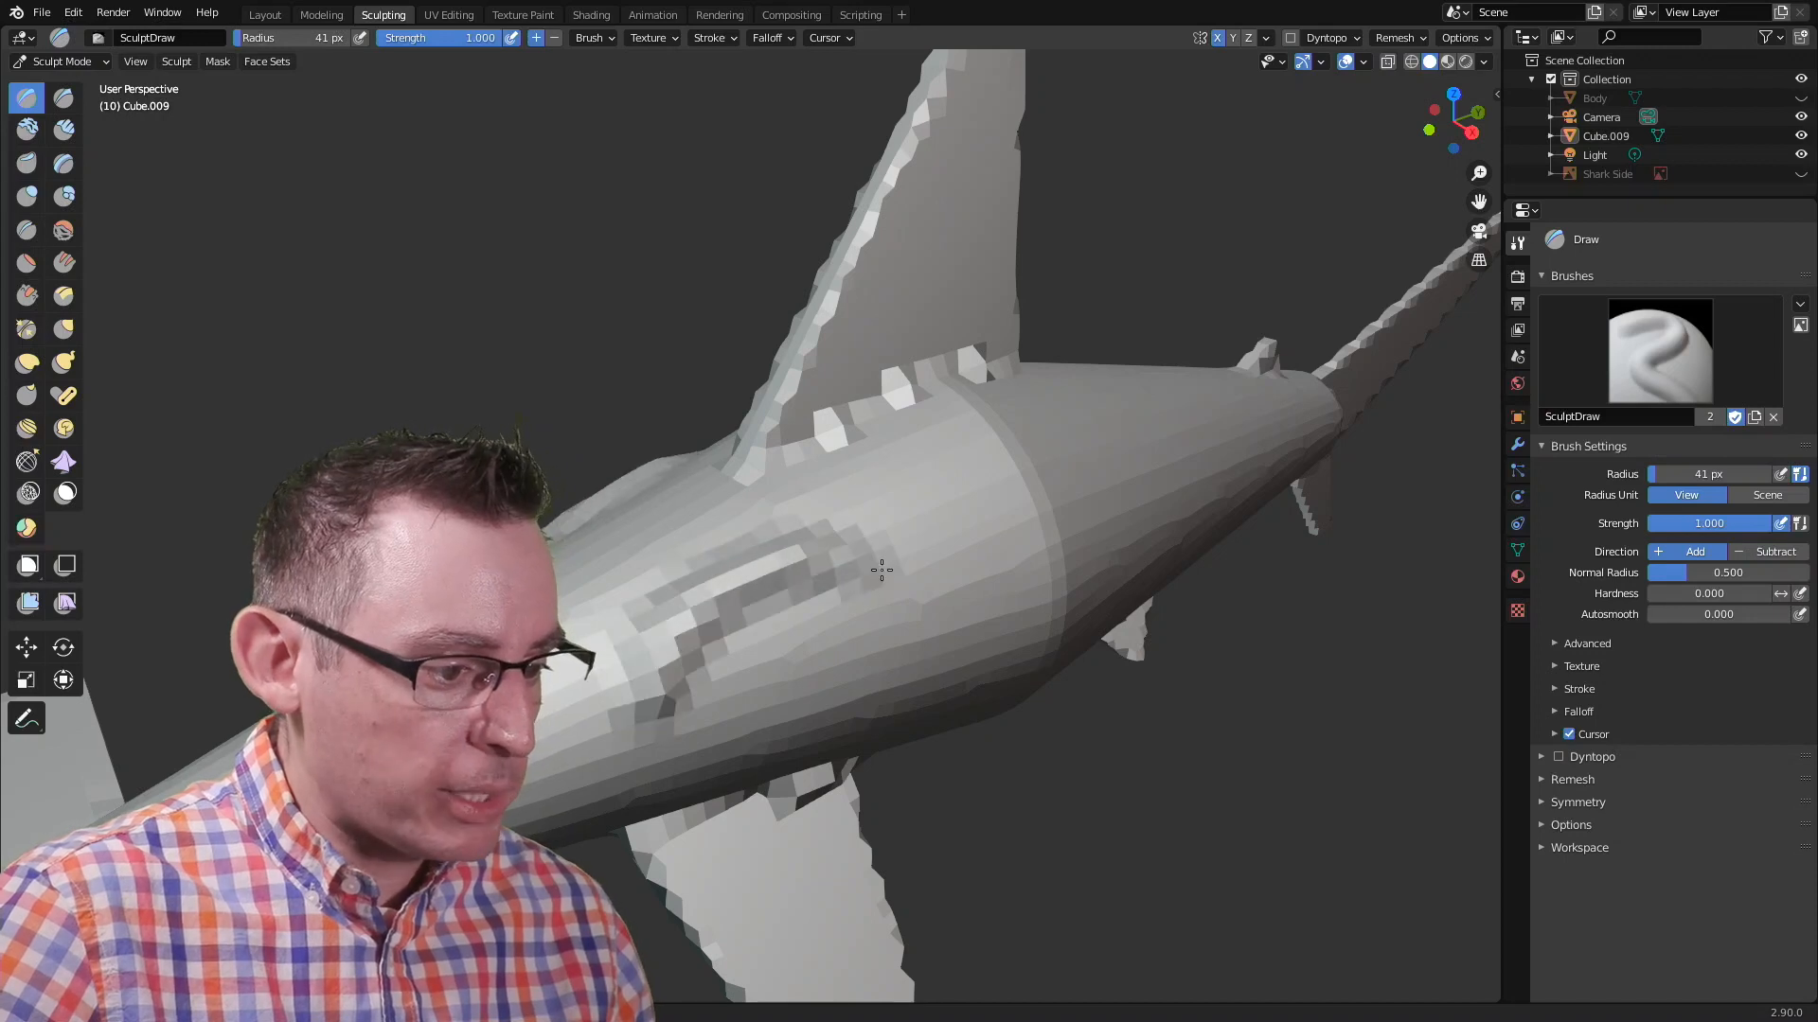
{"action": "key", "text": "ctrl+z"}
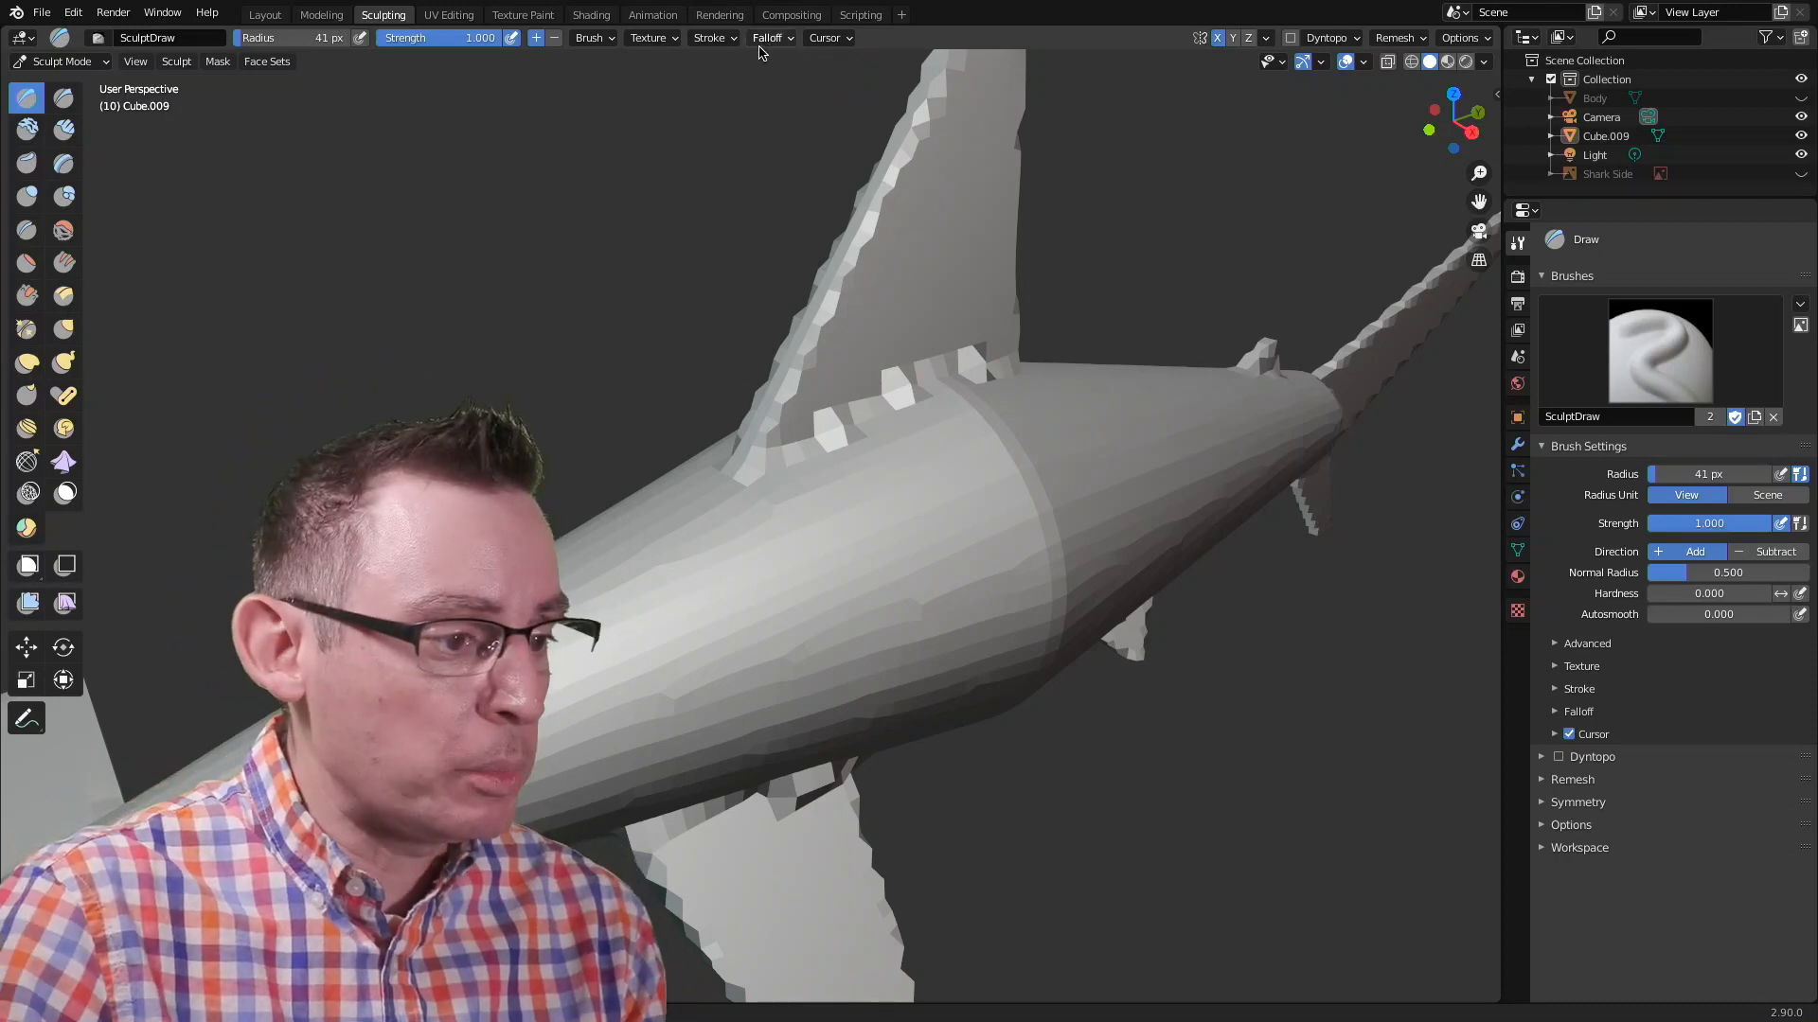
Step: Turn off the brush cursor display and sculpt an overlapping test patch on the flank below the dorsal fin
{"action": "left_click", "coordinate": [824, 38]}
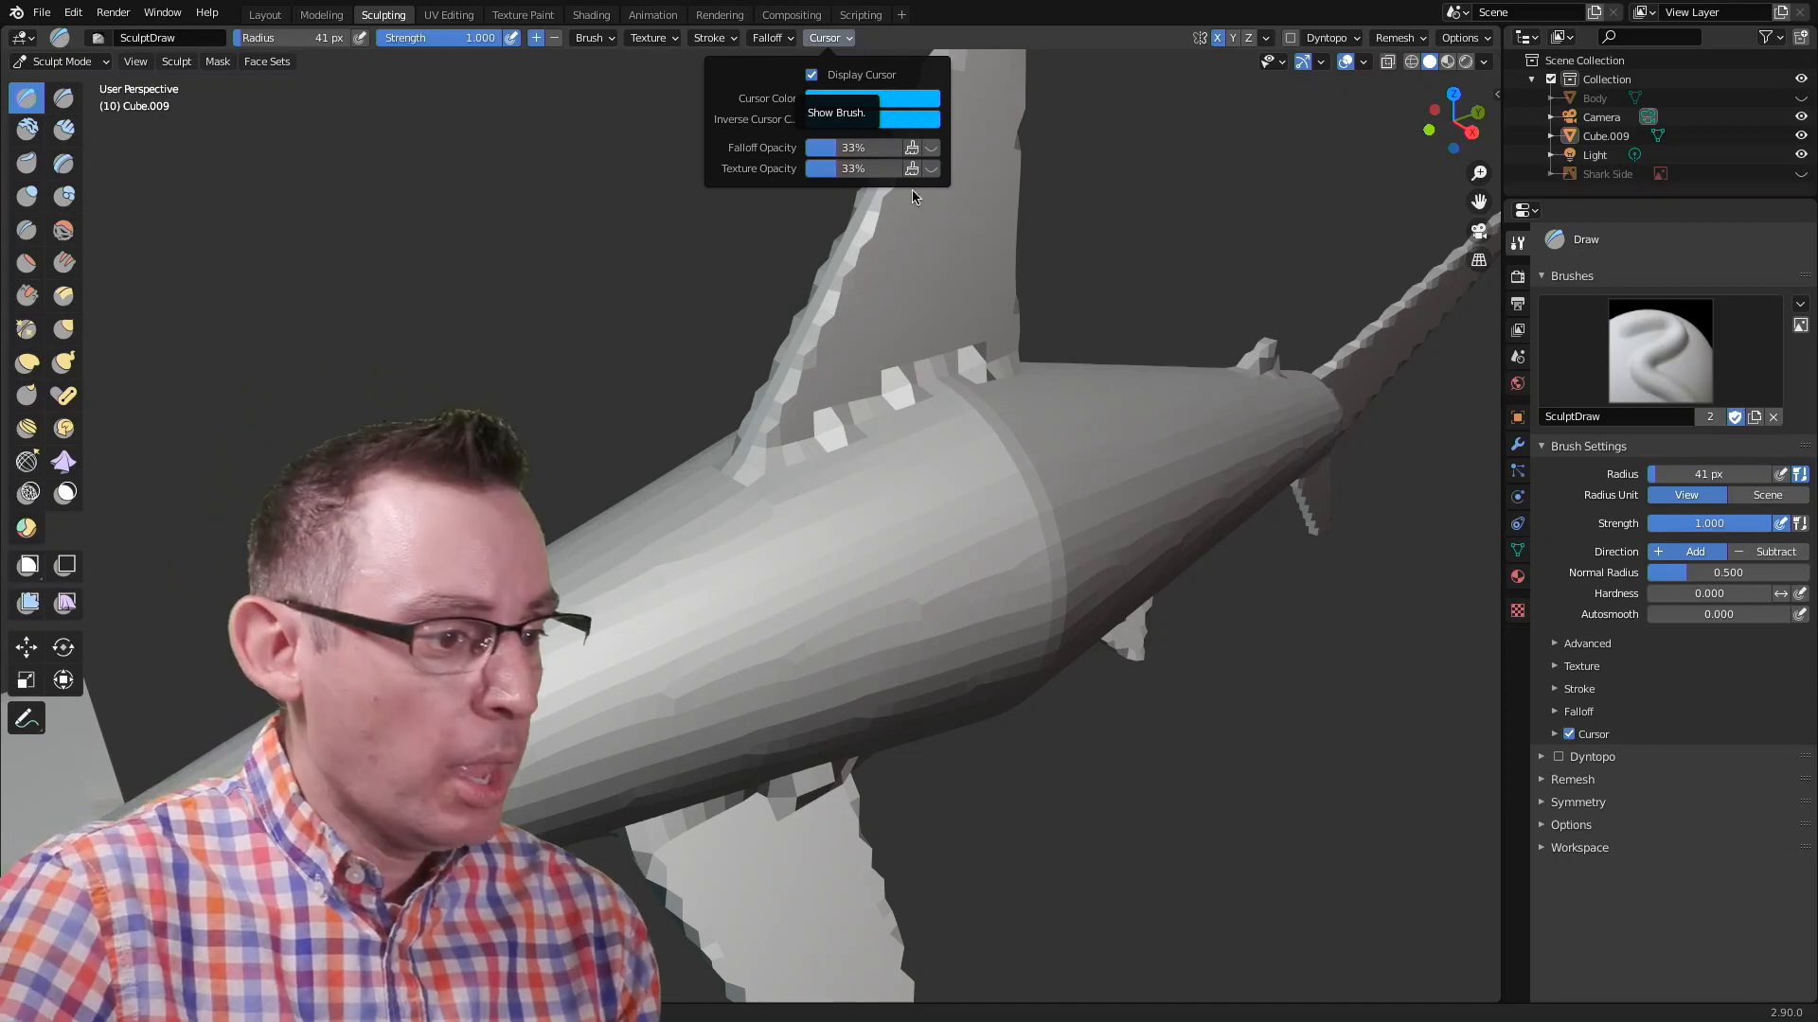
{"action": "left_click", "coordinate": [829, 39]}
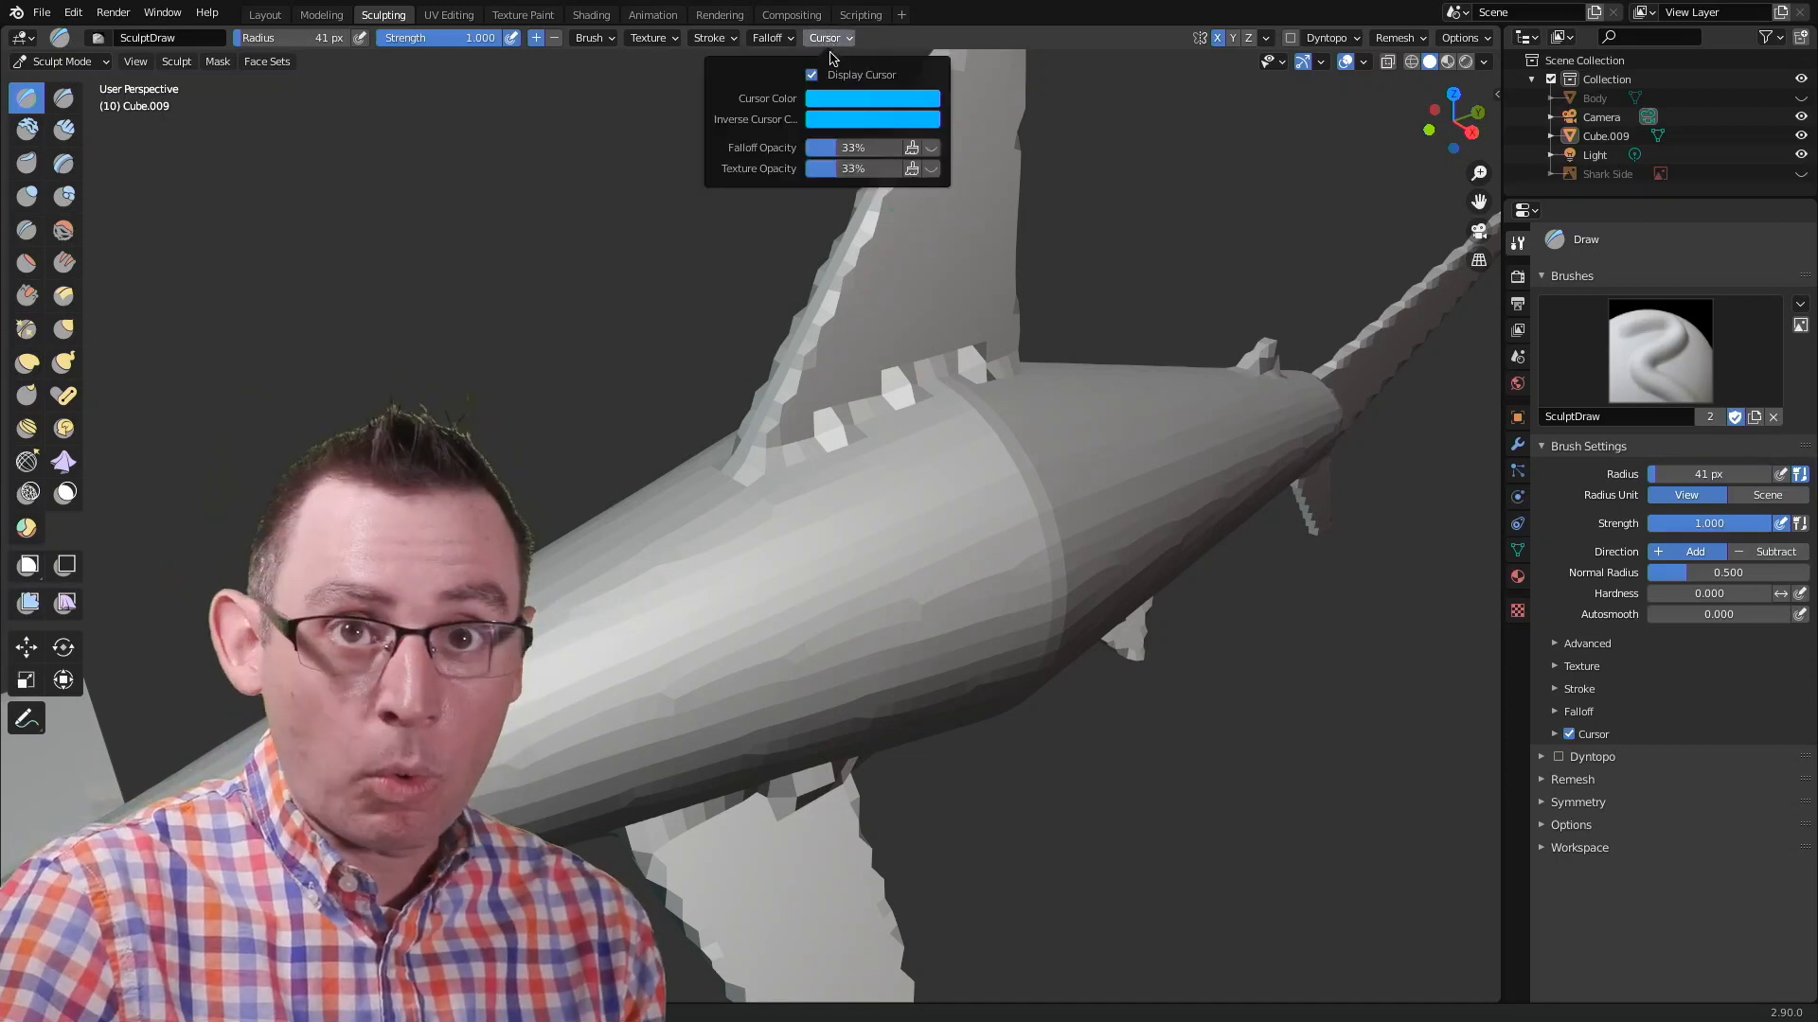
{"action": "left_click", "coordinate": [812, 75]}
{"action": "mouse_move", "coordinate": [741, 594]}
{"action": "left_mouse_down"}
{"action": "mouse_move", "coordinate": [946, 520]}
{"action": "mouse_move", "coordinate": [757, 594]}
{"action": "mouse_move", "coordinate": [736, 647]}
{"action": "mouse_move", "coordinate": [878, 591]}
{"action": "mouse_move", "coordinate": [947, 549]}
{"action": "mouse_move", "coordinate": [727, 617]}
{"action": "left_mouse_up"}
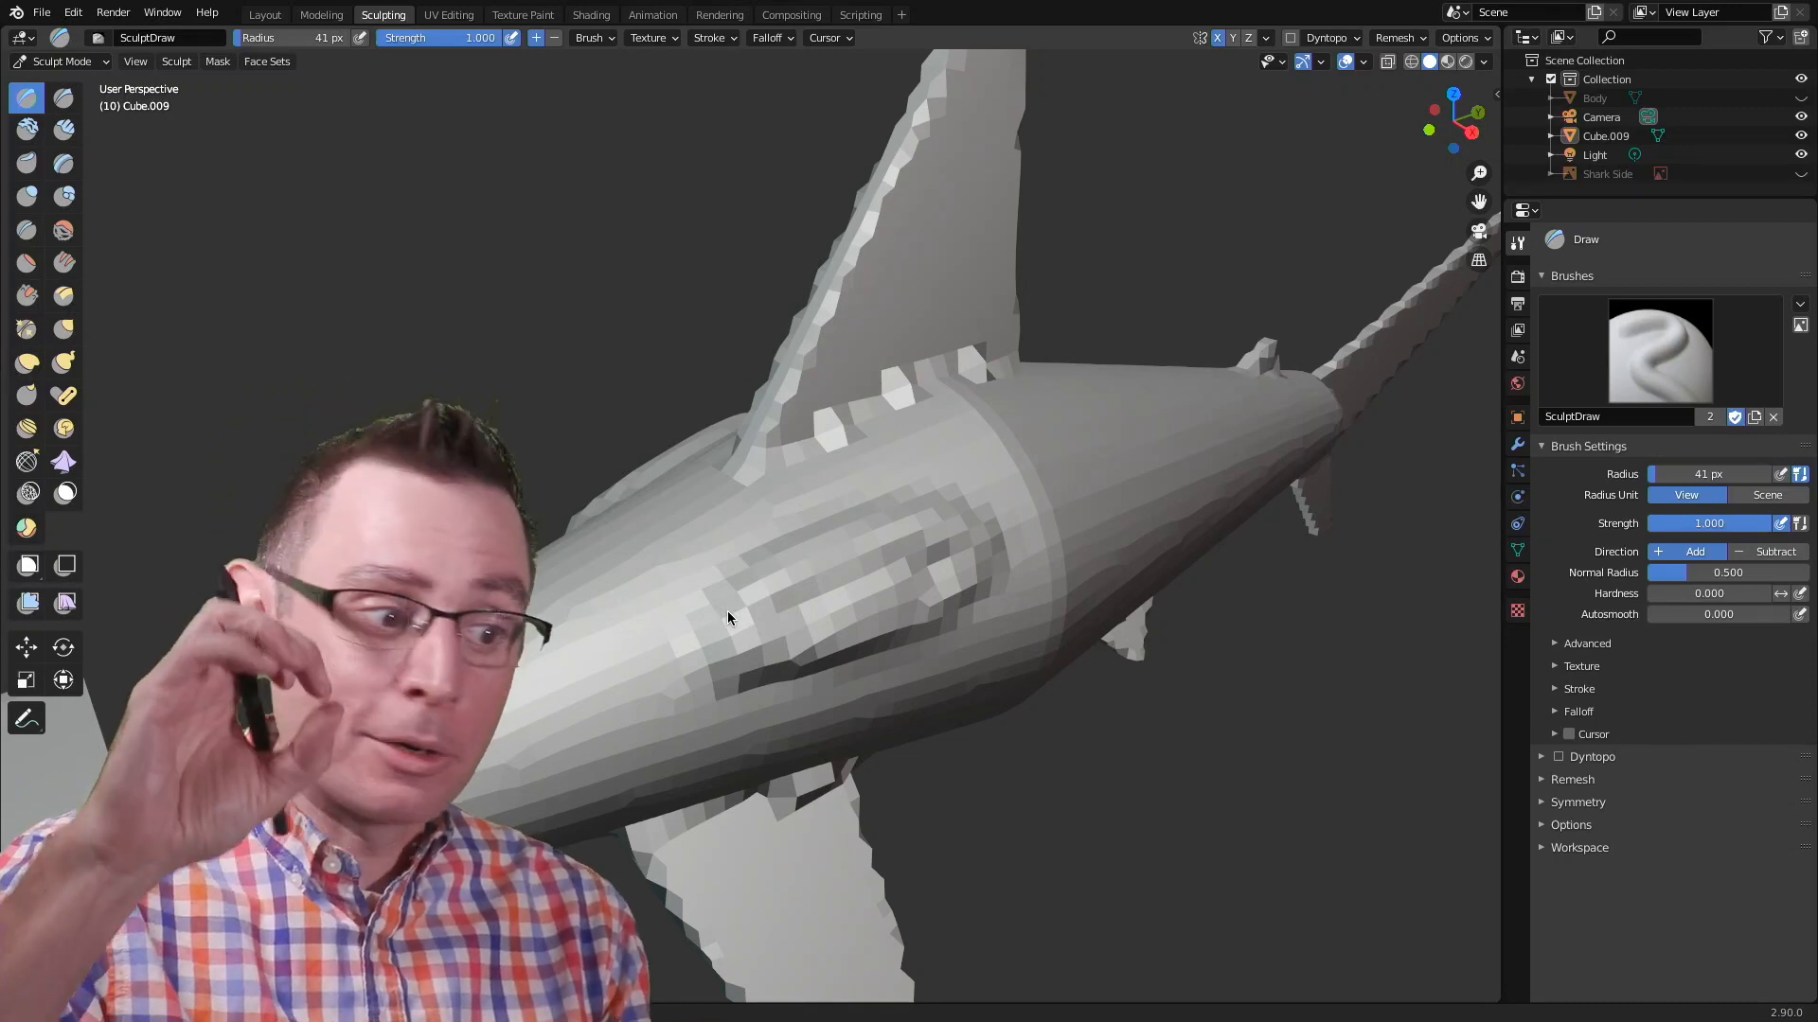
Step: Turn the brush cursor display back on
{"action": "left_click", "coordinate": [825, 38]}
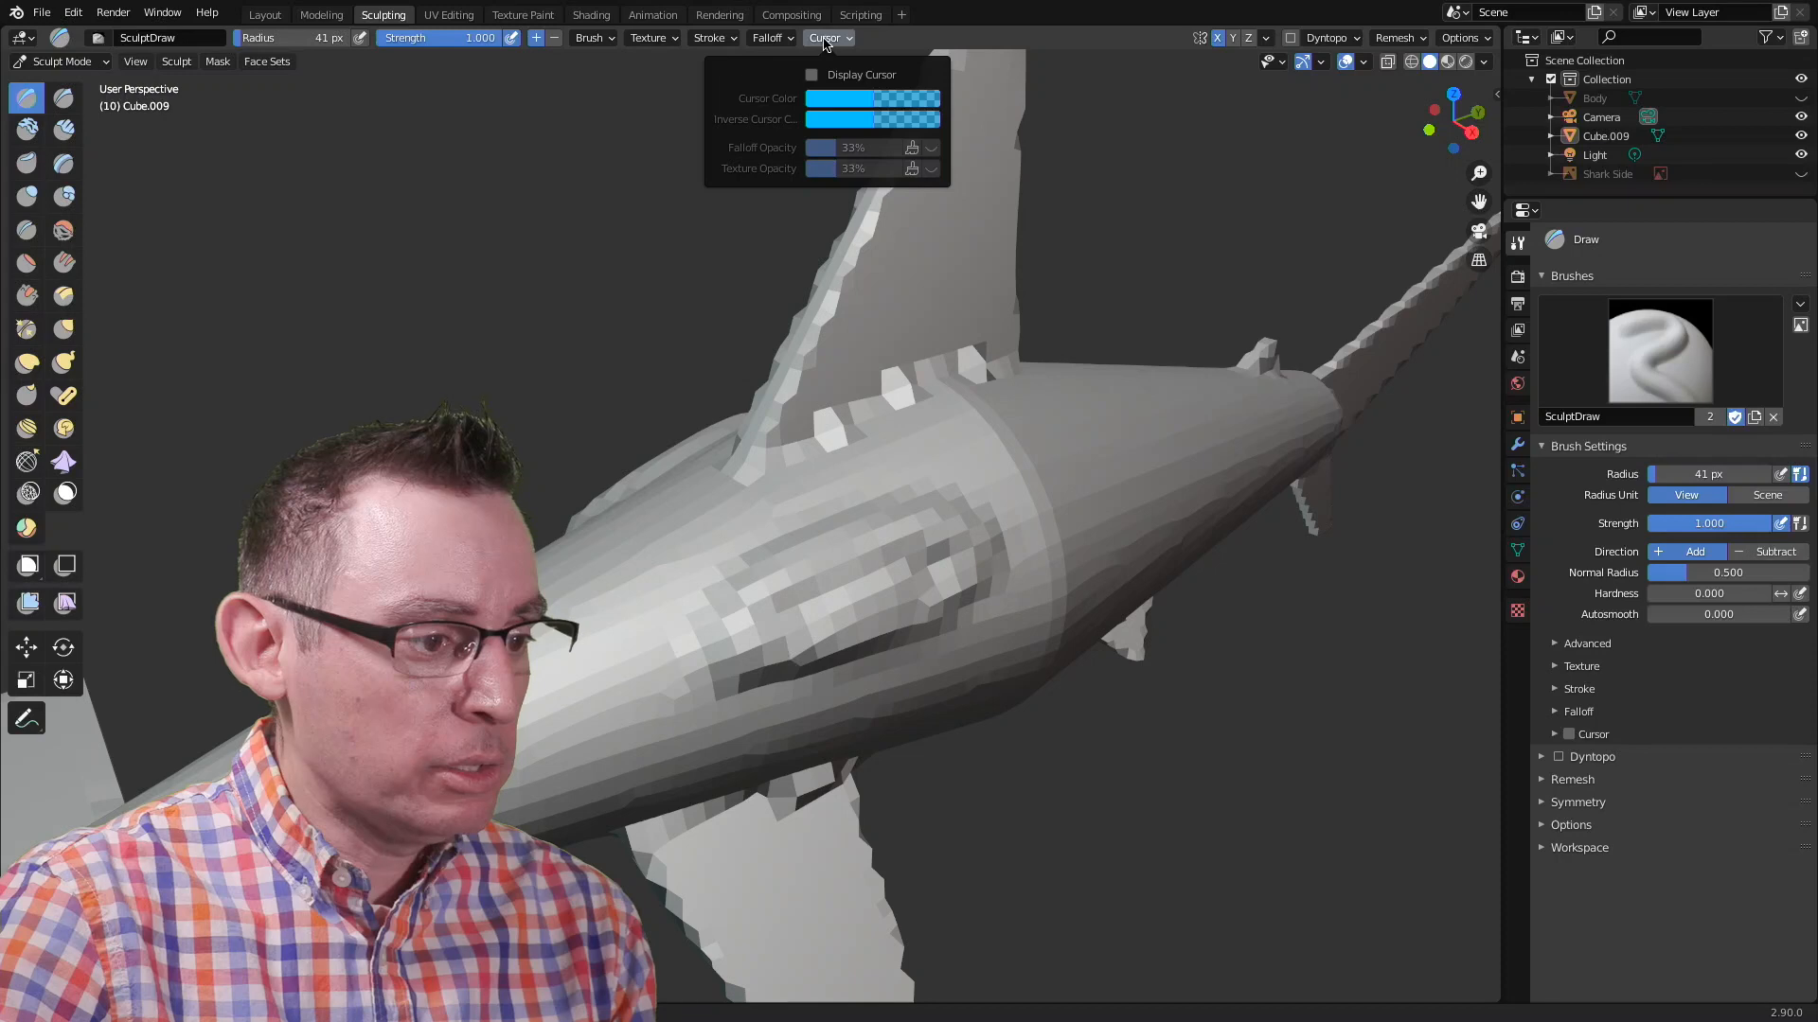
{"action": "left_click", "coordinate": [814, 74]}
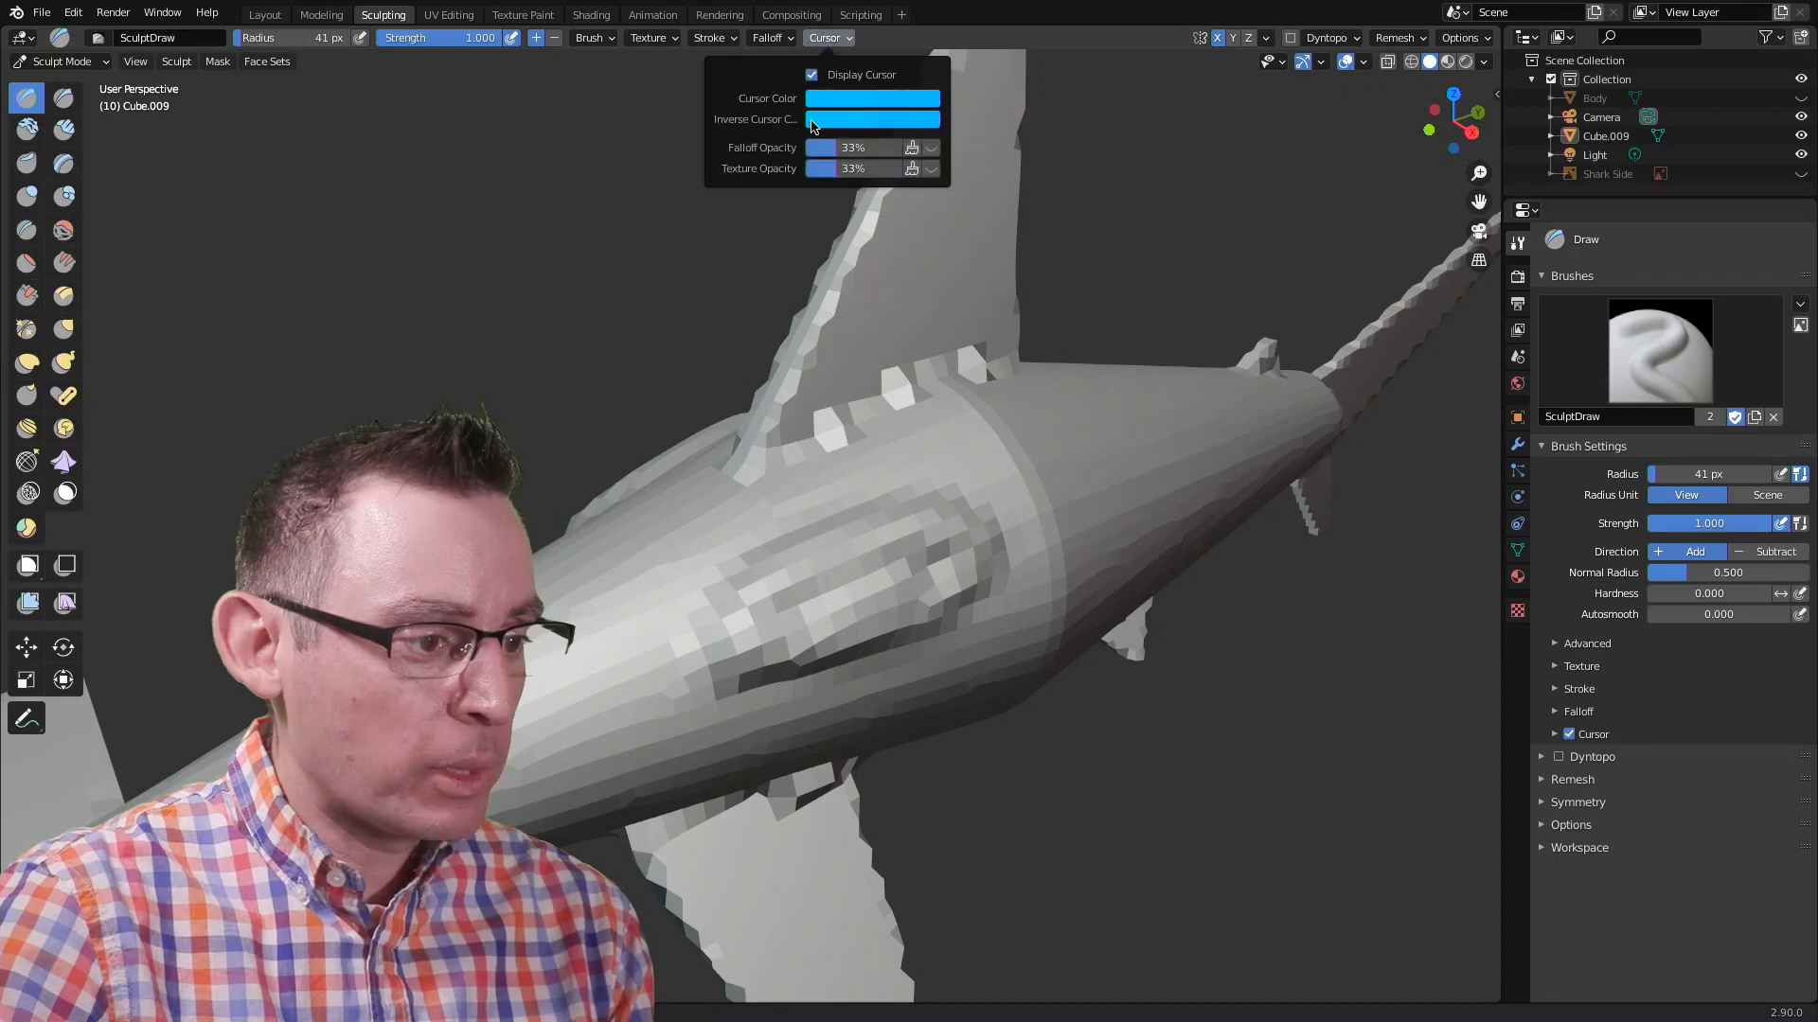
{"action": "left_click", "coordinate": [827, 42]}
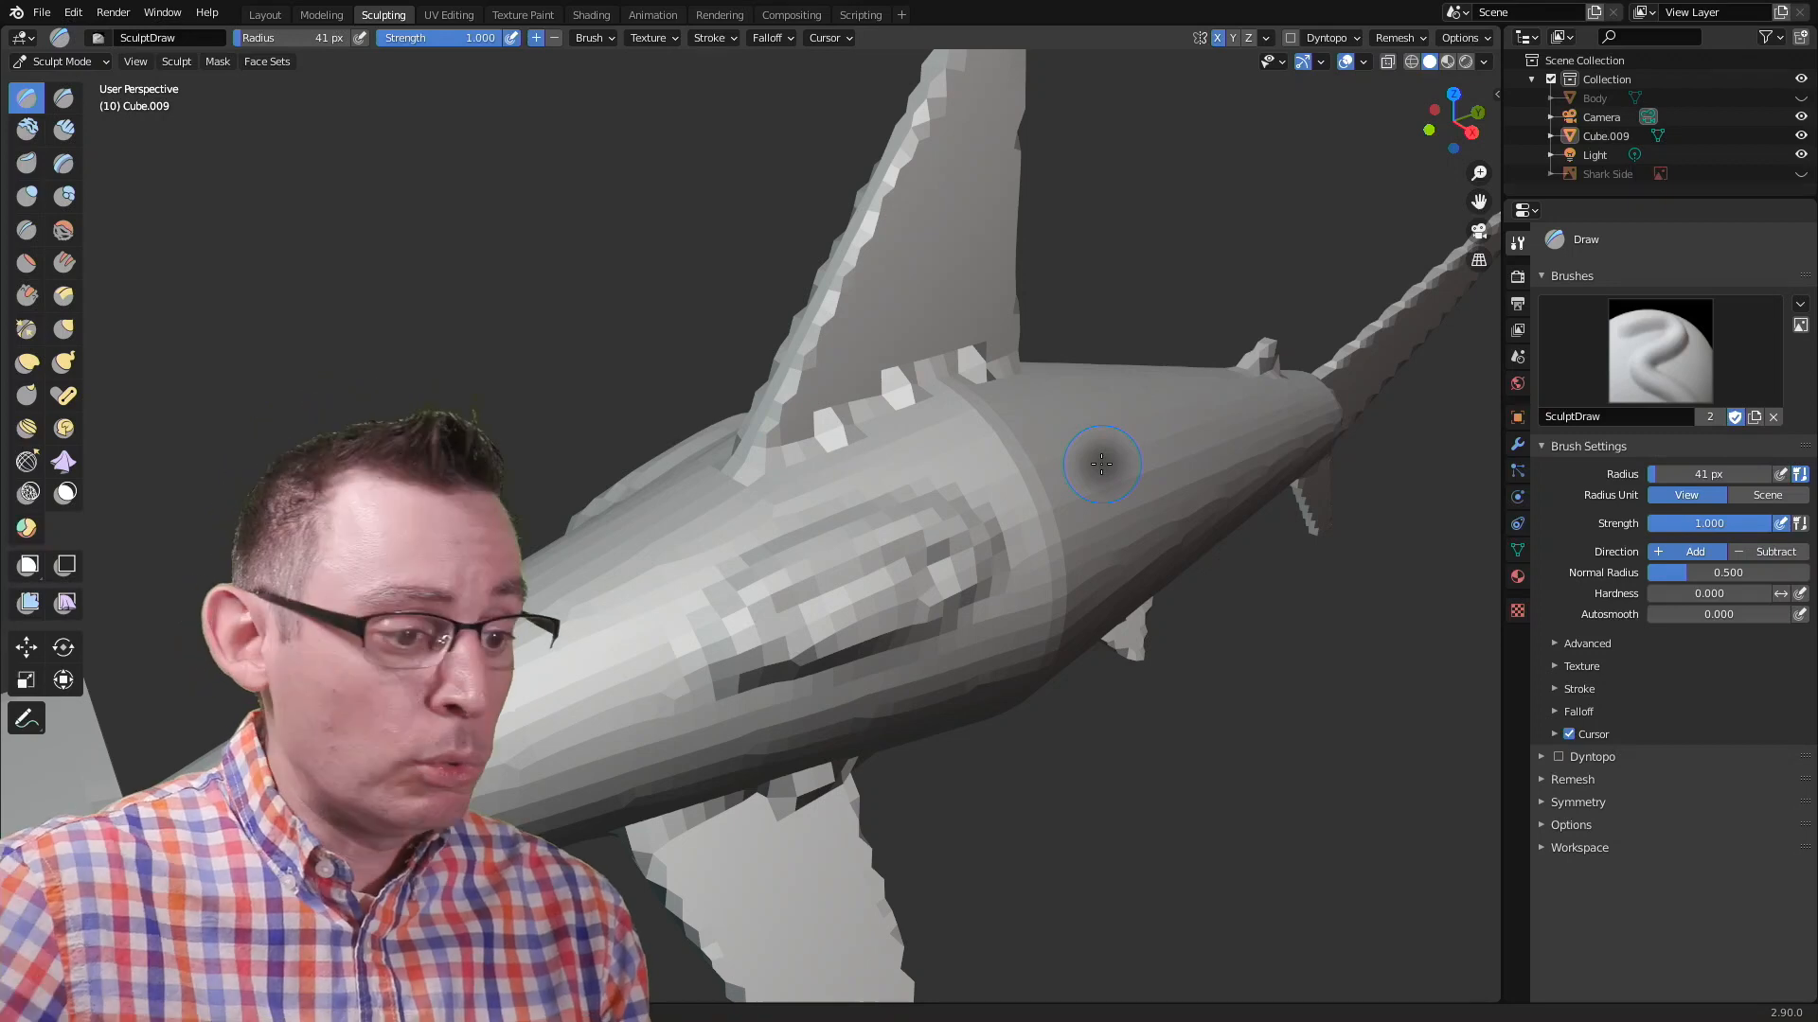
Step: Set the brush falloff curve to Sharper
{"action": "left_click", "coordinate": [769, 38]}
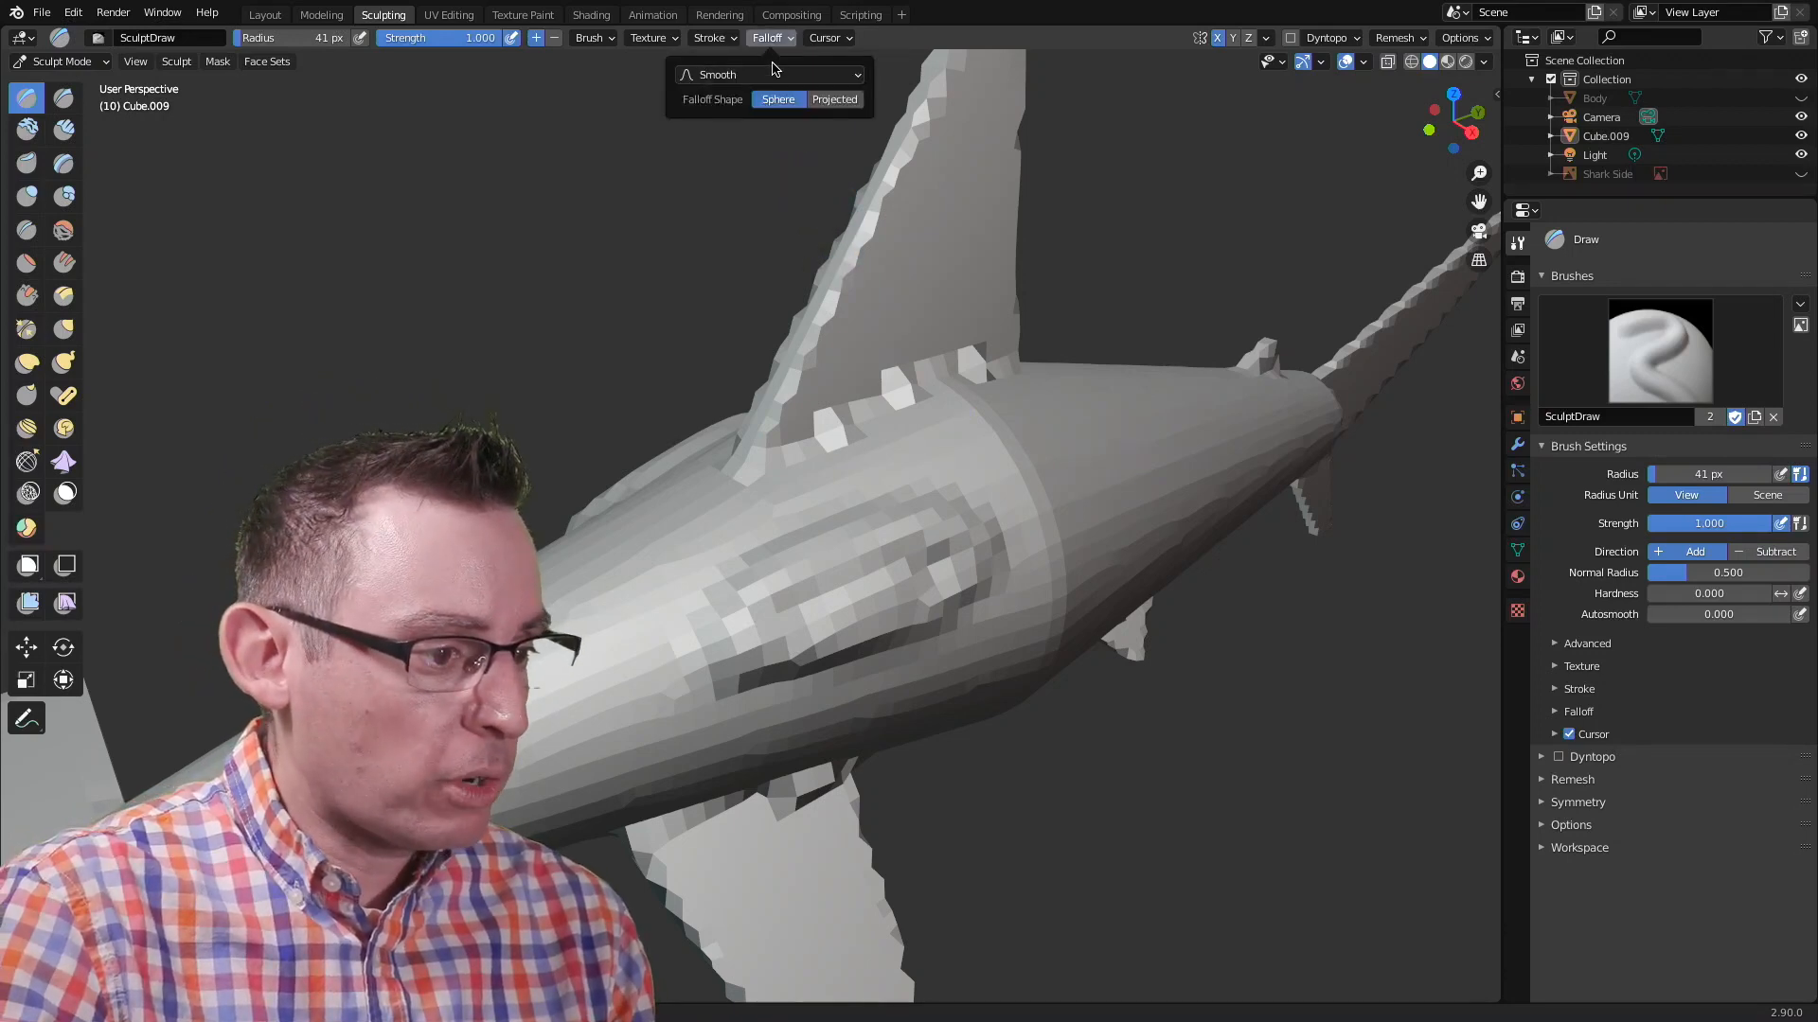
{"action": "left_click", "coordinate": [771, 74]}
{"action": "left_click", "coordinate": [729, 243]}
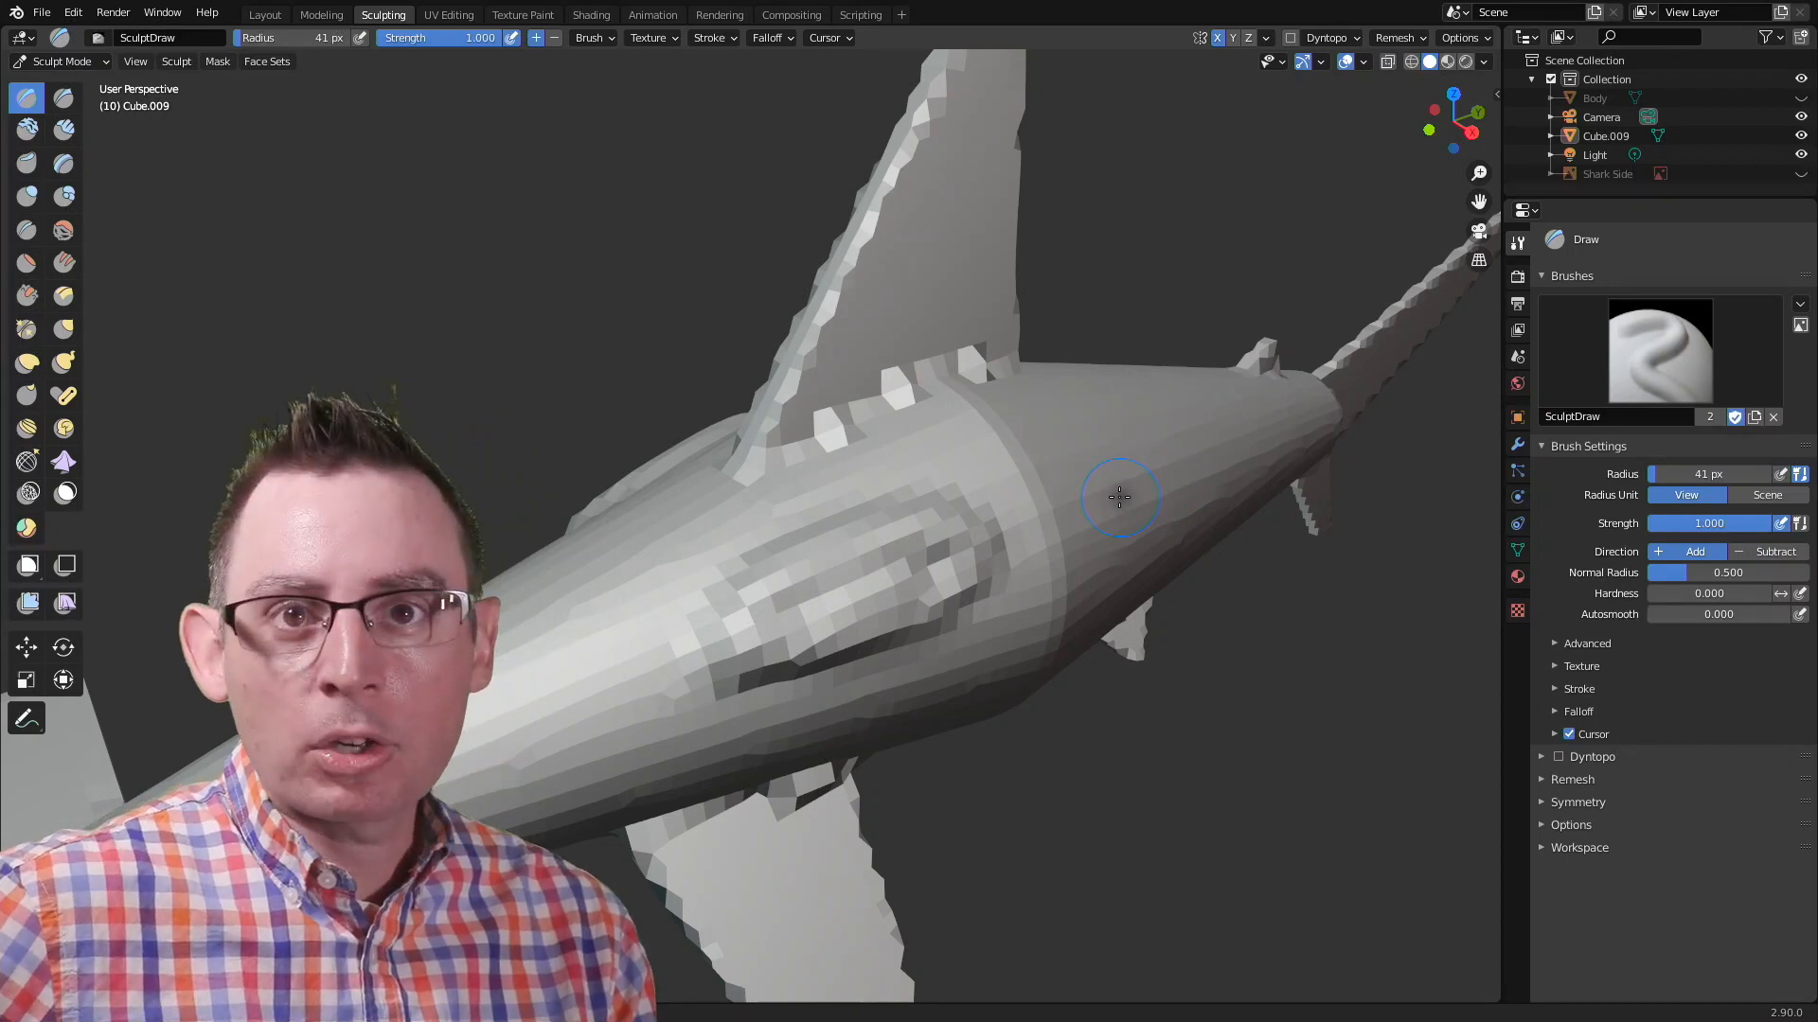
{"action": "left_click", "coordinate": [718, 40]}
{"action": "left_click", "coordinate": [767, 37]}
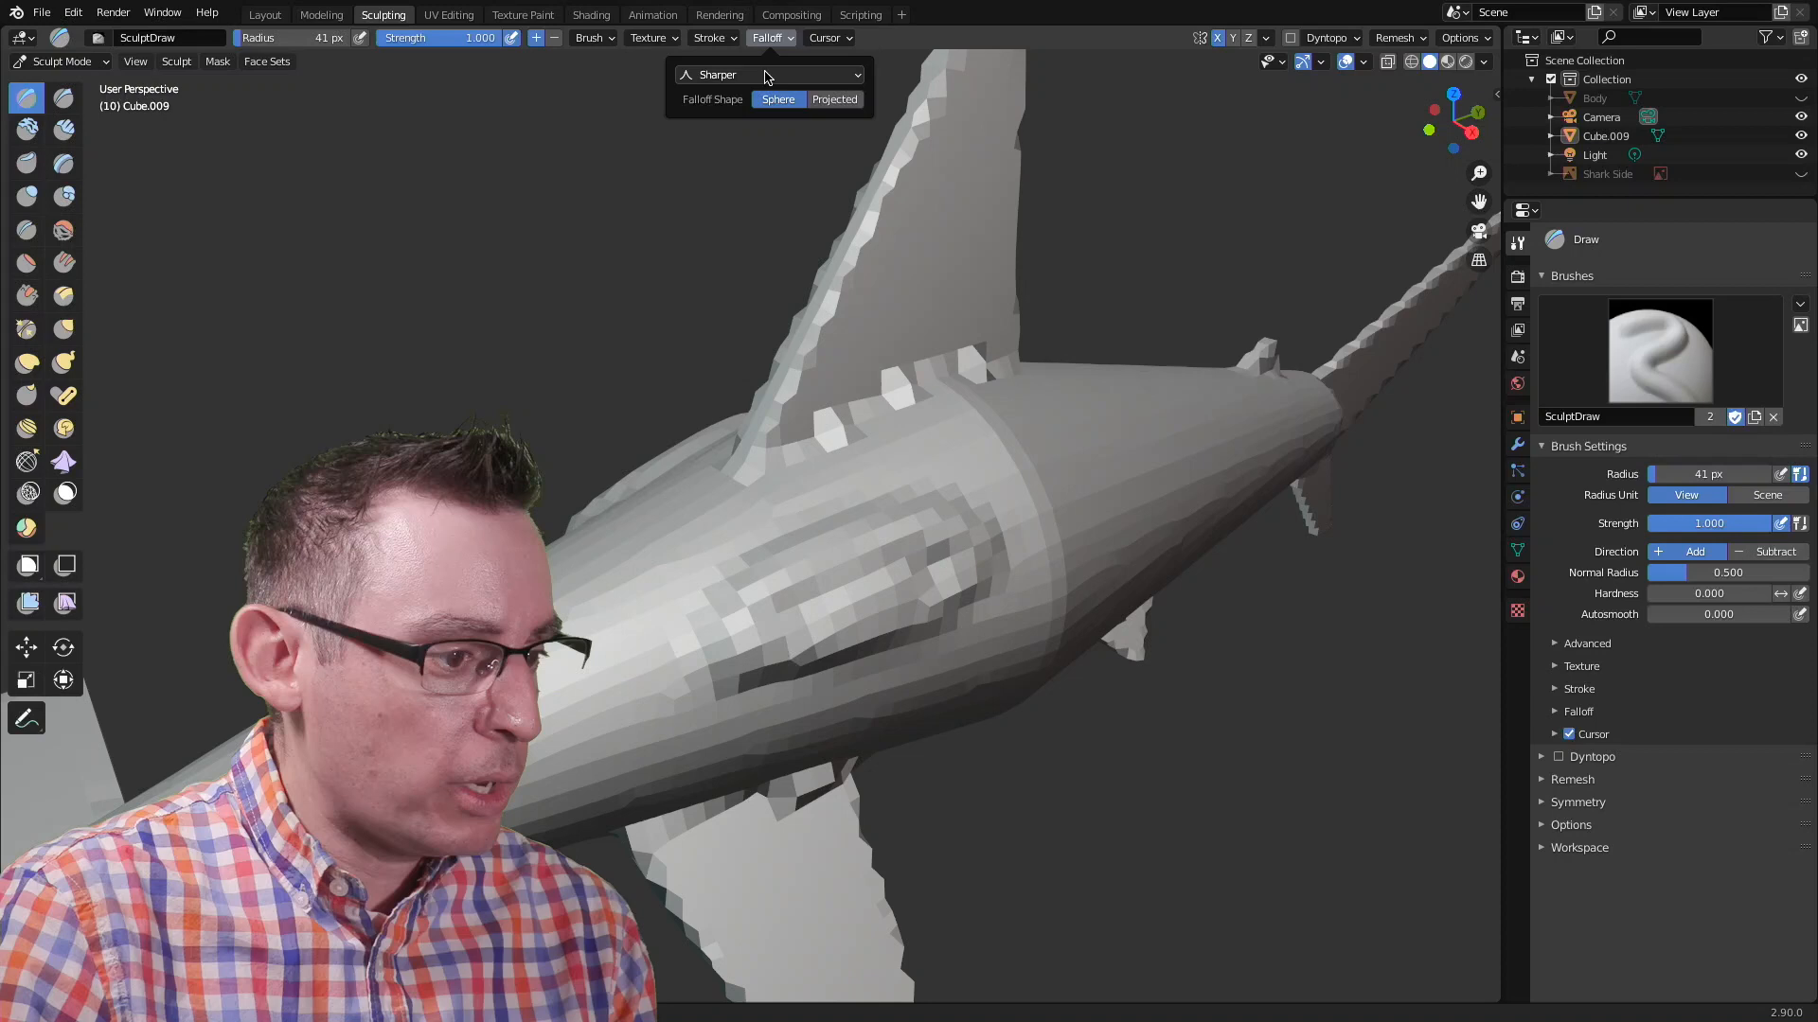
{"action": "left_click", "coordinate": [766, 76]}
{"action": "left_click", "coordinate": [832, 41]}
{"action": "left_click", "coordinate": [831, 41]}
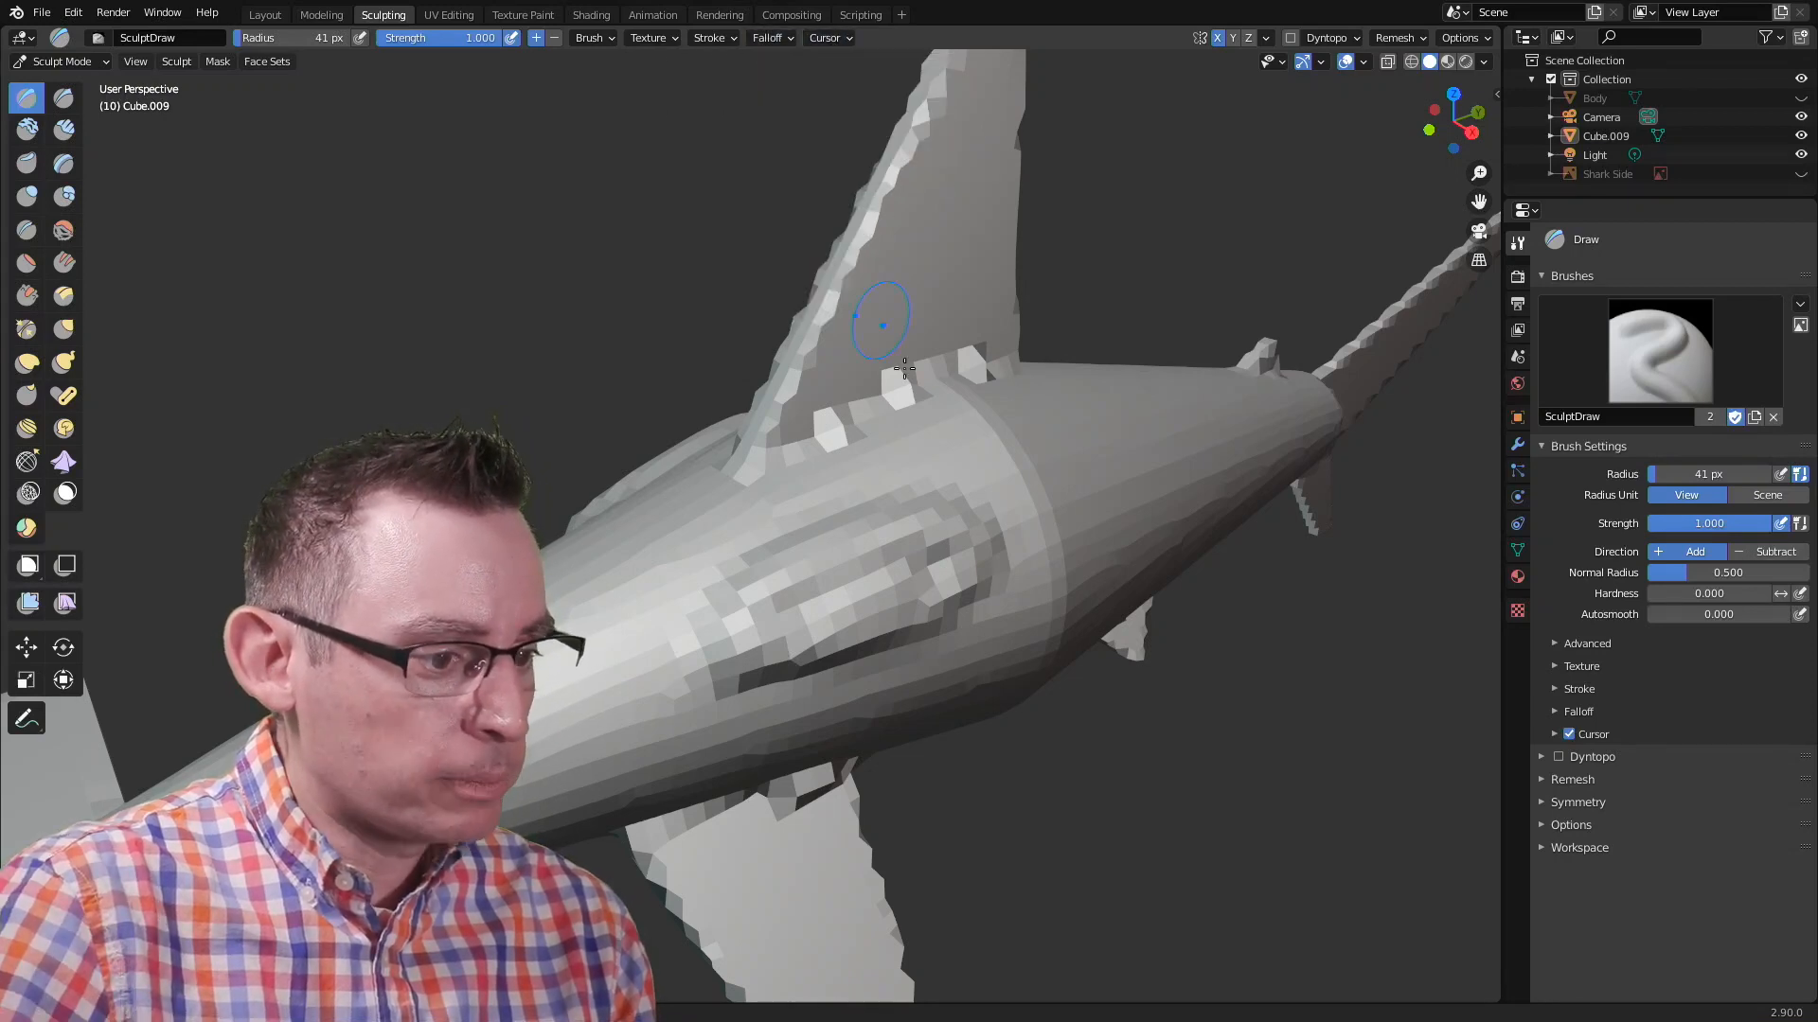
Step: Select the Clay brush and set its radius to 79 px and strength to 0.848
{"action": "middle_click_drag", "start_coordinate": [1089, 237], "coordinate": [984, 358]}
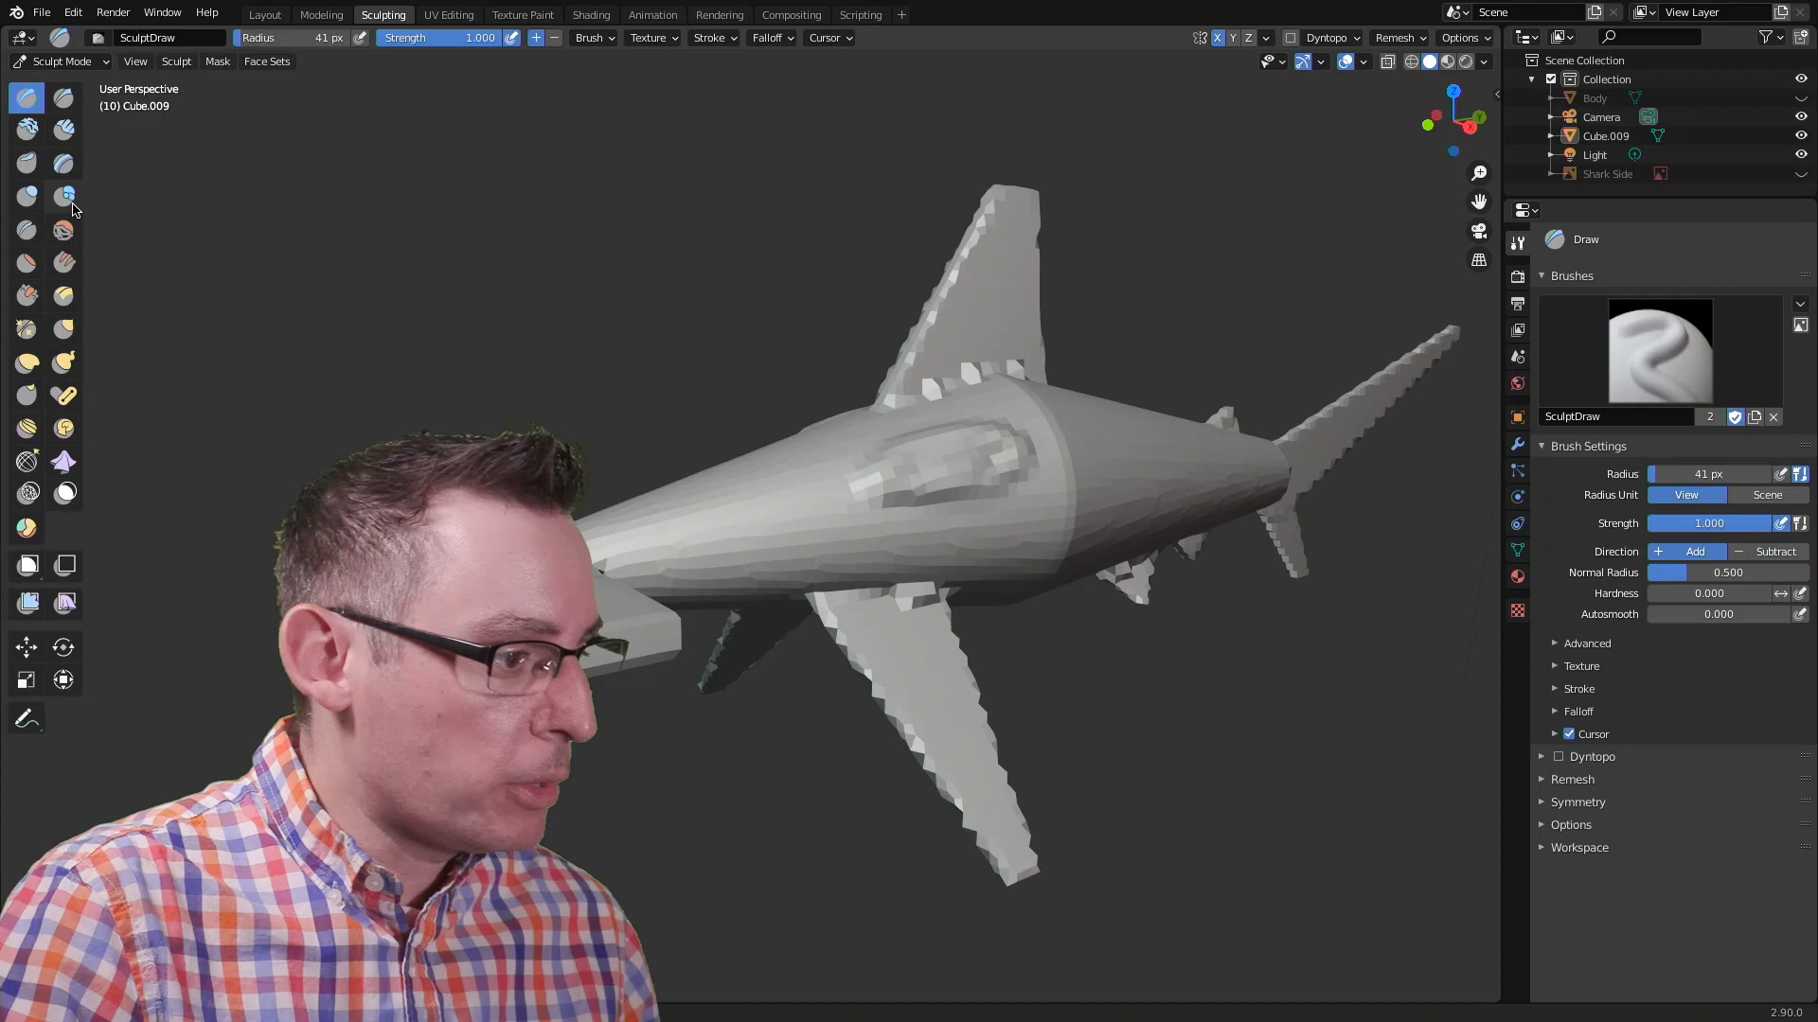
{"action": "left_click", "coordinate": [63, 129]}
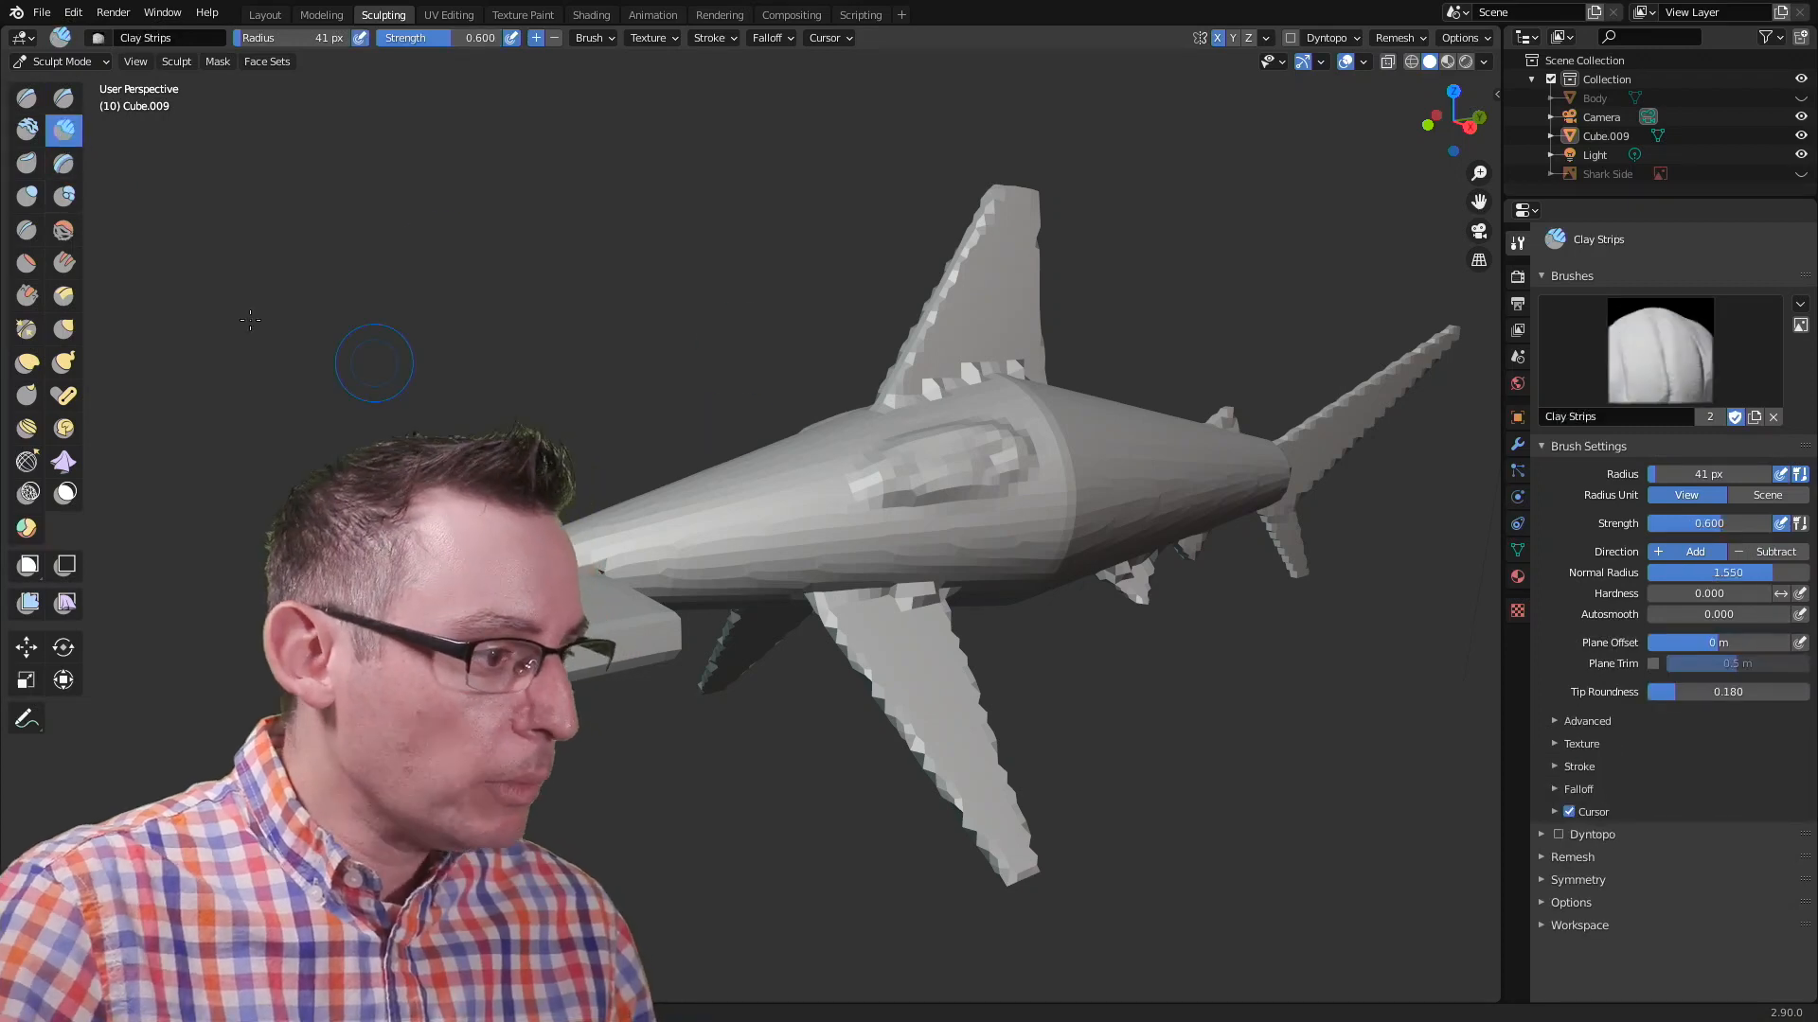
{"action": "left_click", "coordinate": [27, 130]}
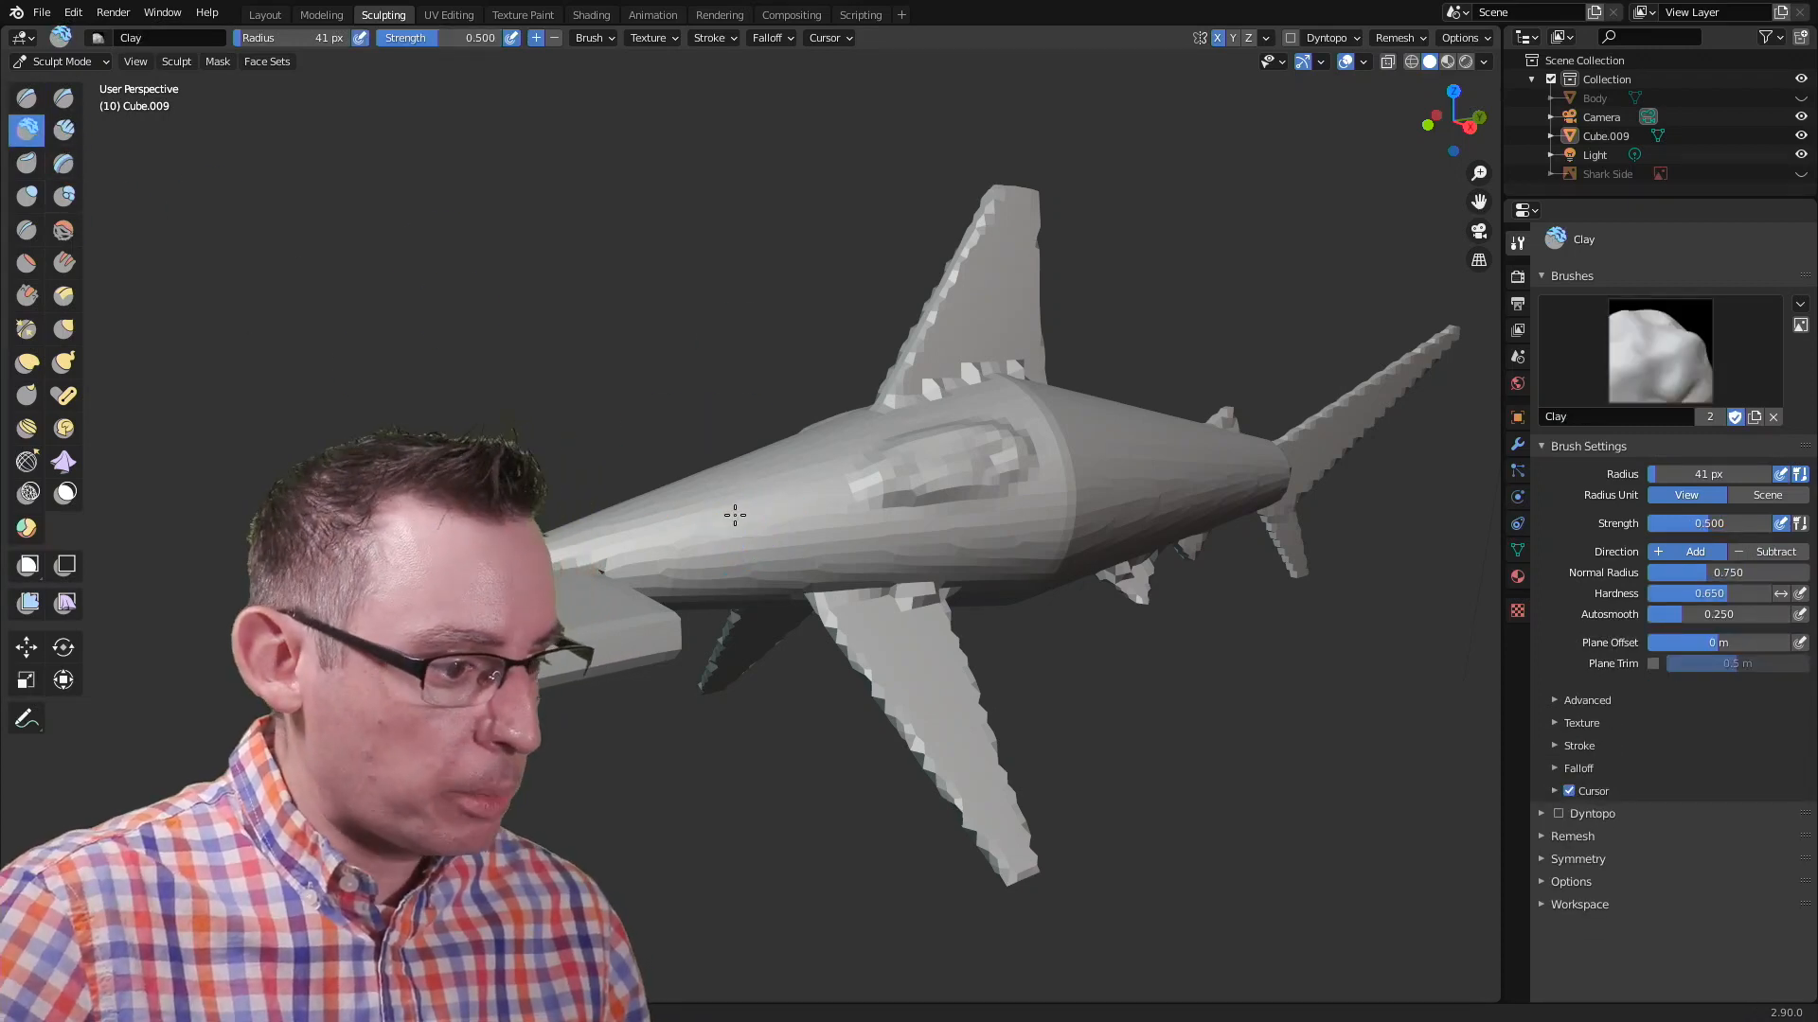
{"action": "middle_click_drag", "start_coordinate": [787, 455], "coordinate": [738, 609]}
{"action": "key", "text": "f"}
{"action": "left_click", "coordinate": [779, 599]}
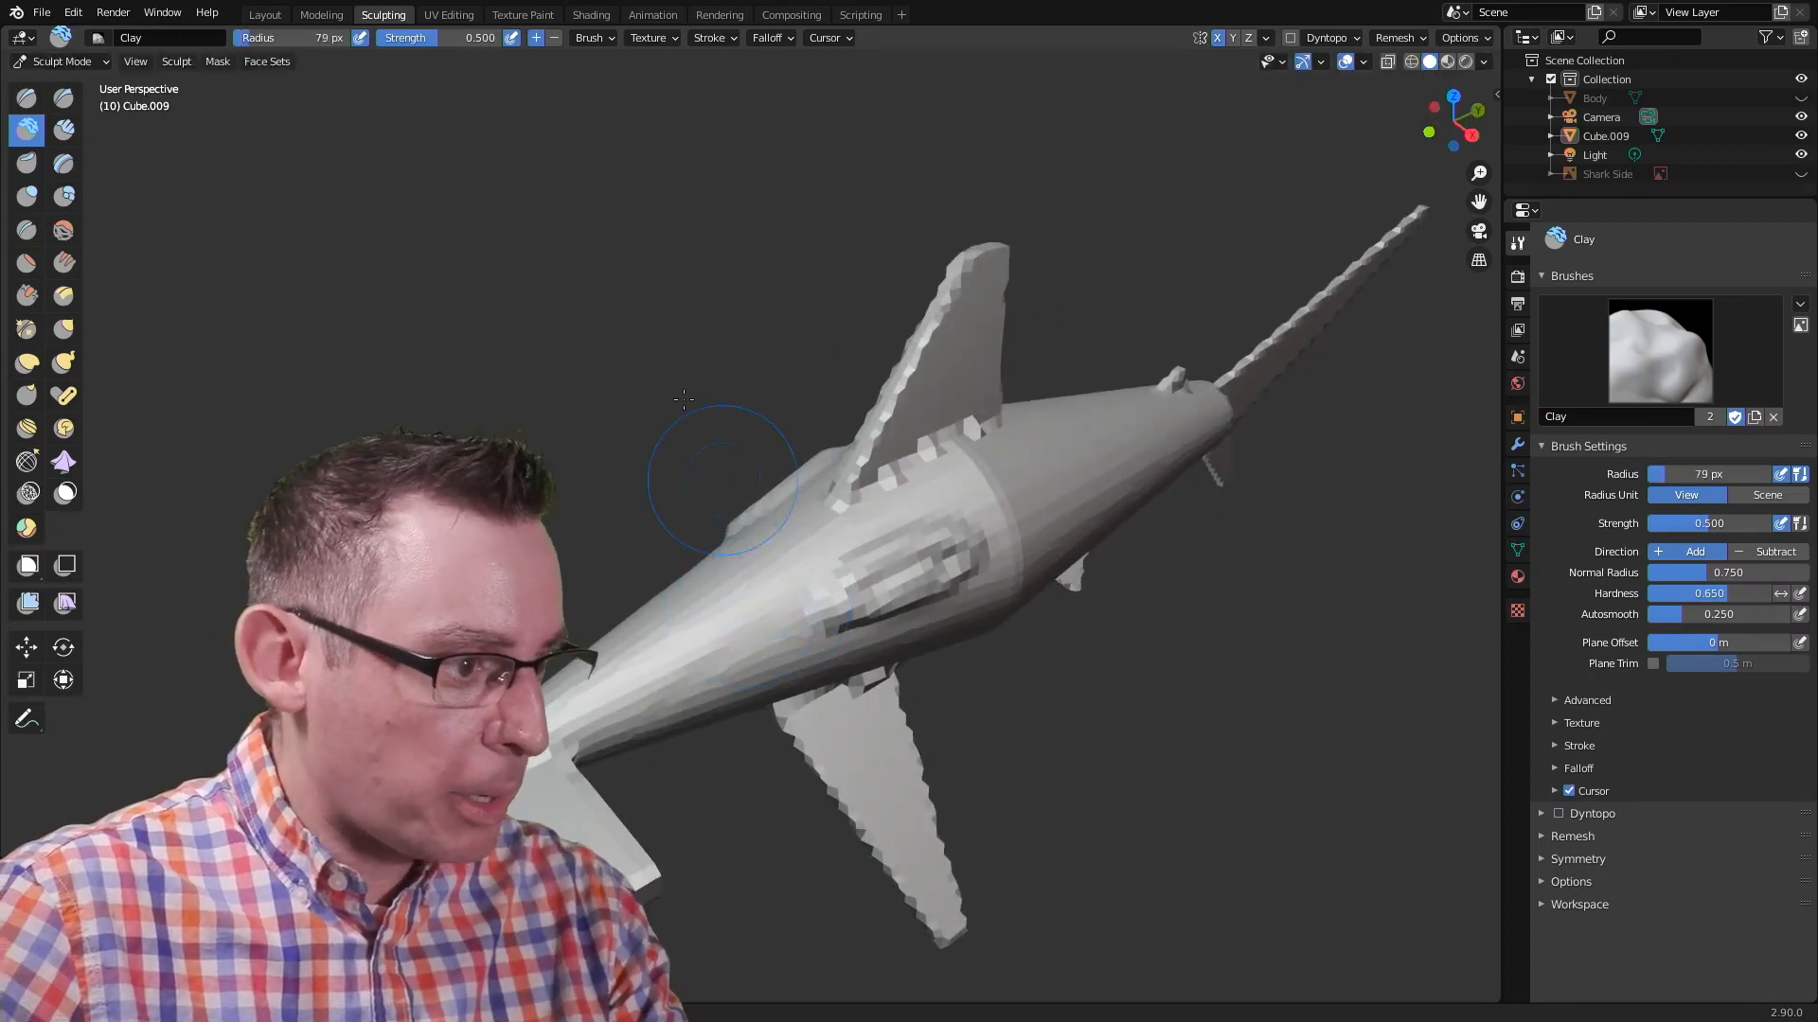
{"action": "left_click_drag", "start_coordinate": [438, 41], "coordinate": [481, 41]}
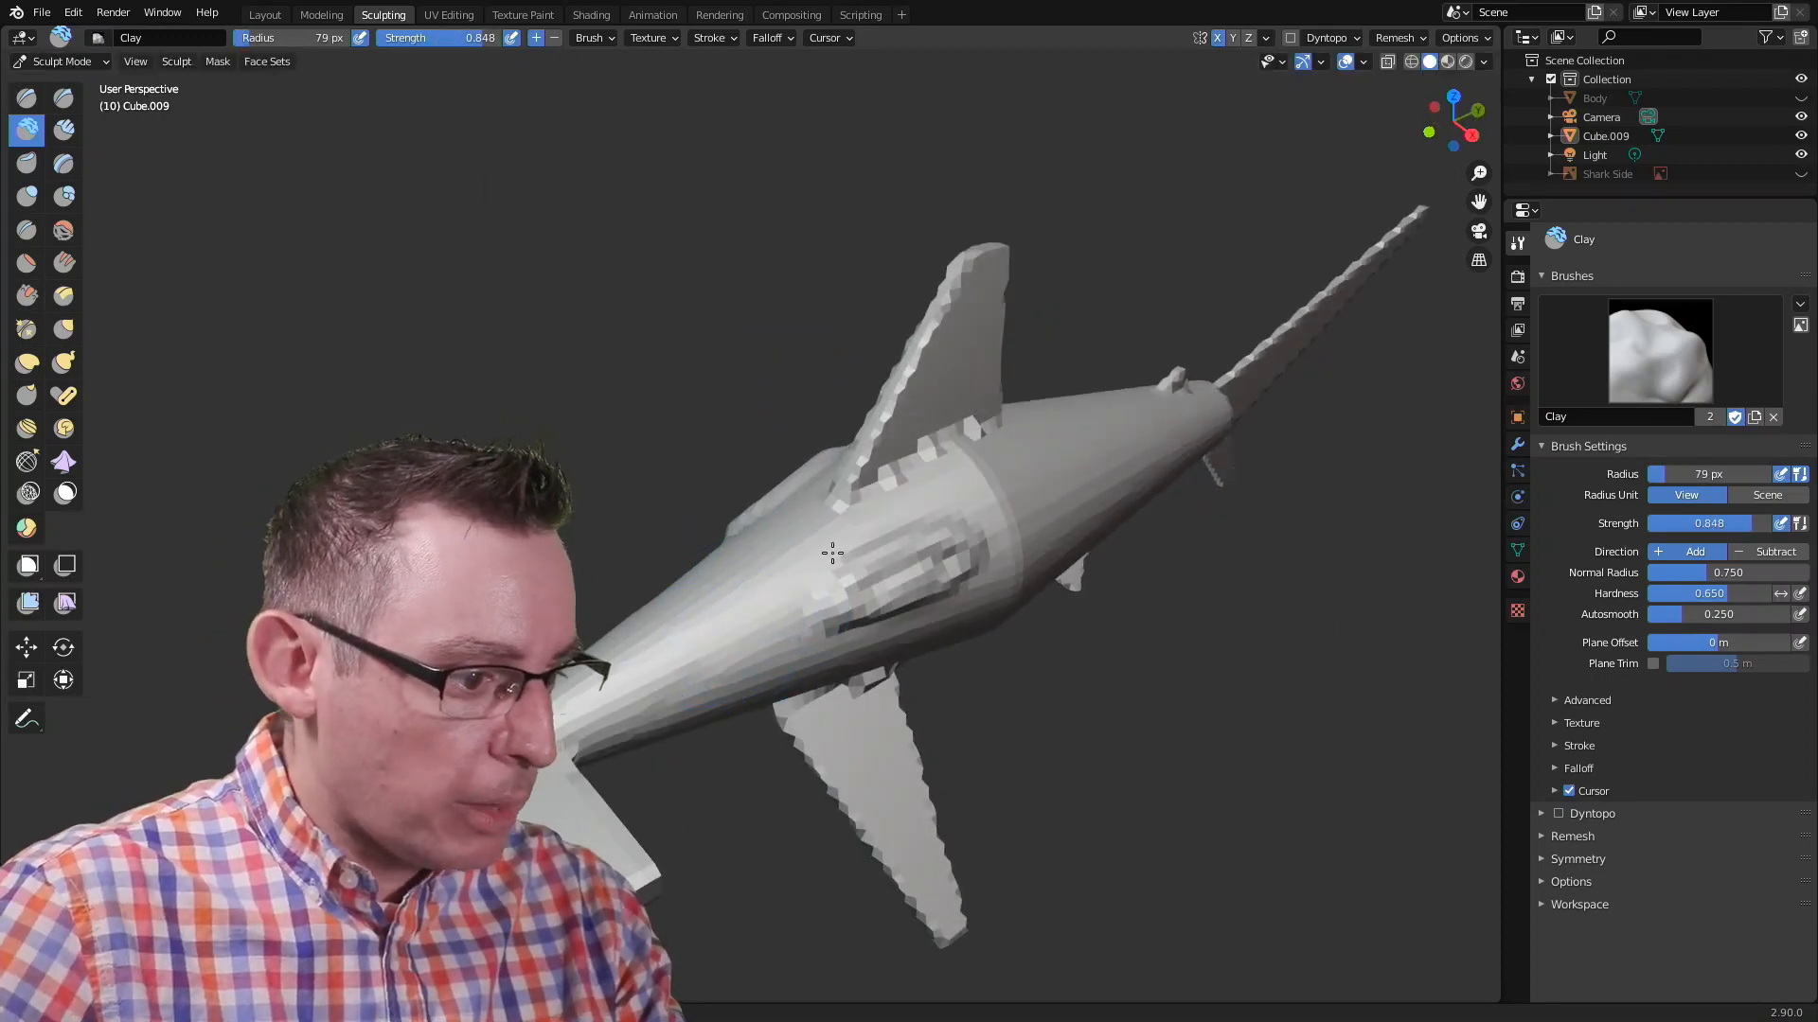
Step: Build up clay over the flank below the dorsal fin and along the rear flank toward the tail
{"action": "mouse_move", "coordinate": [830, 558]}
{"action": "left_mouse_down"}
{"action": "mouse_move", "coordinate": [804, 605]}
{"action": "mouse_move", "coordinate": [1087, 451]}
{"action": "left_mouse_up"}
{"action": "middle_click_drag", "start_coordinate": [1052, 471], "coordinate": [974, 446]}
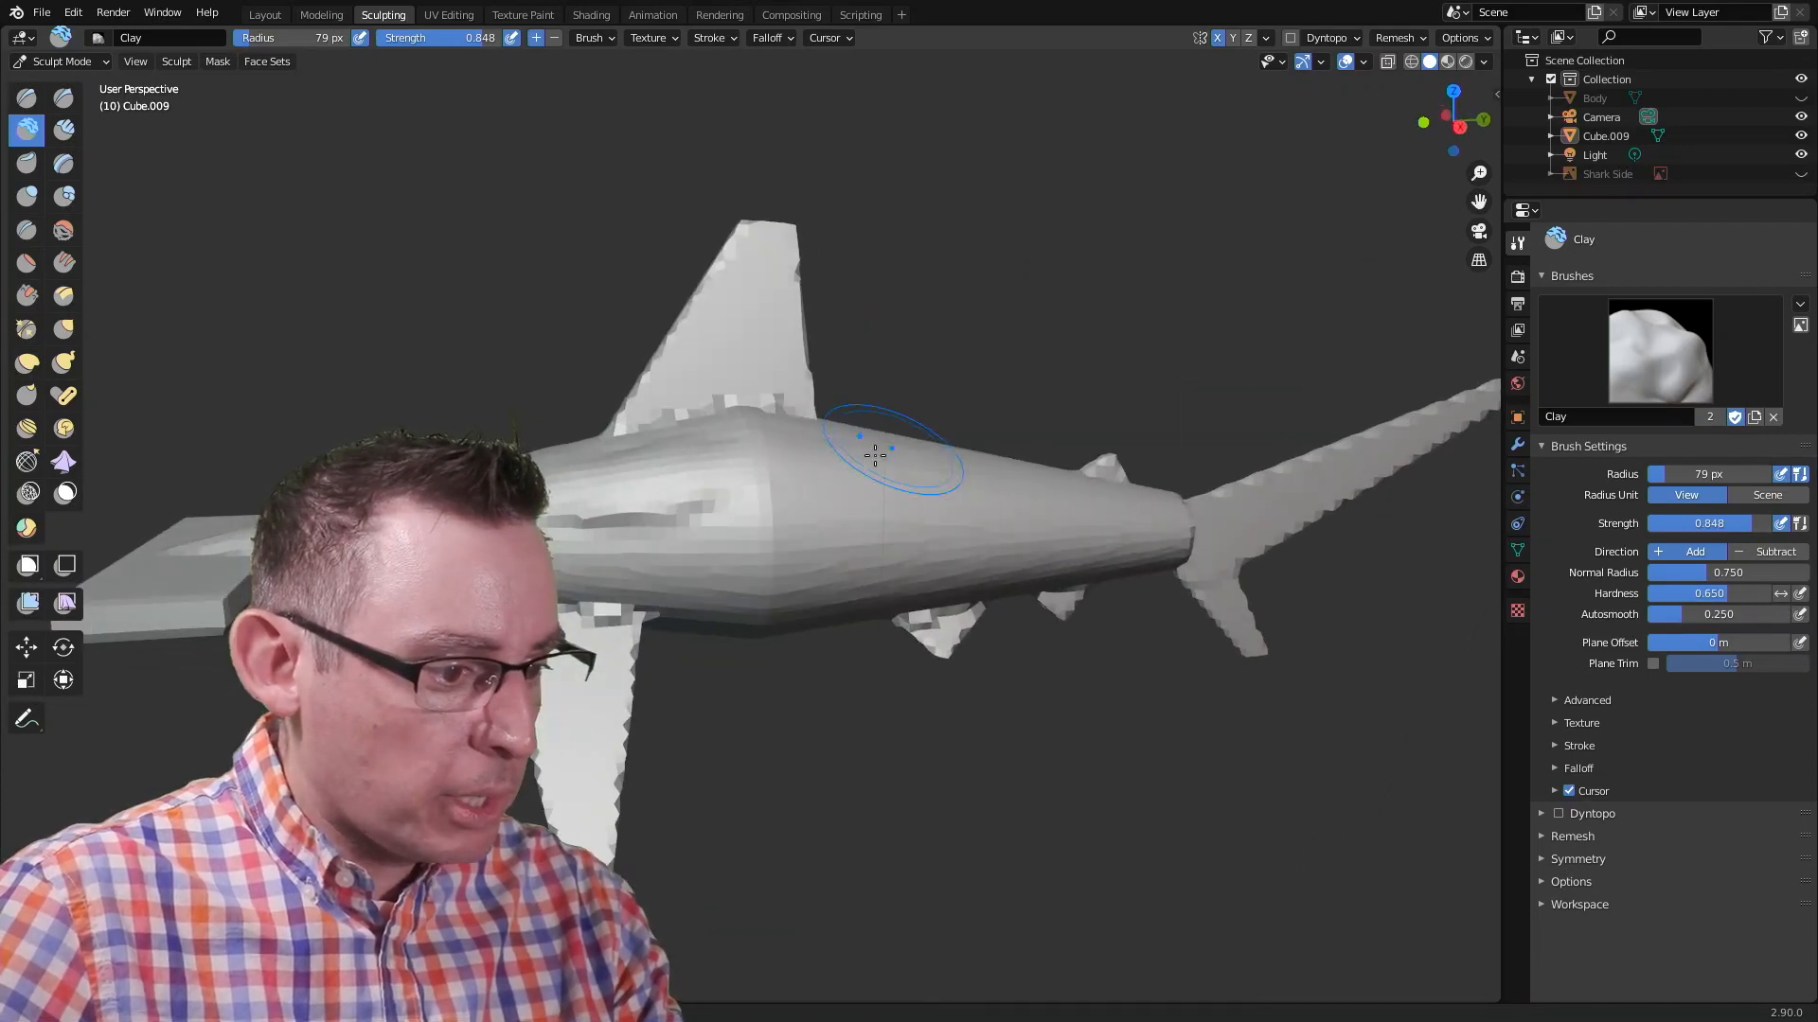
{"action": "mouse_move", "coordinate": [652, 529]}
{"action": "left_mouse_down"}
{"action": "mouse_move", "coordinate": [690, 556]}
{"action": "mouse_move", "coordinate": [631, 555]}
{"action": "mouse_move", "coordinate": [826, 565]}
{"action": "left_mouse_up"}
{"action": "middle_click_drag", "start_coordinate": [812, 515], "coordinate": [810, 449]}
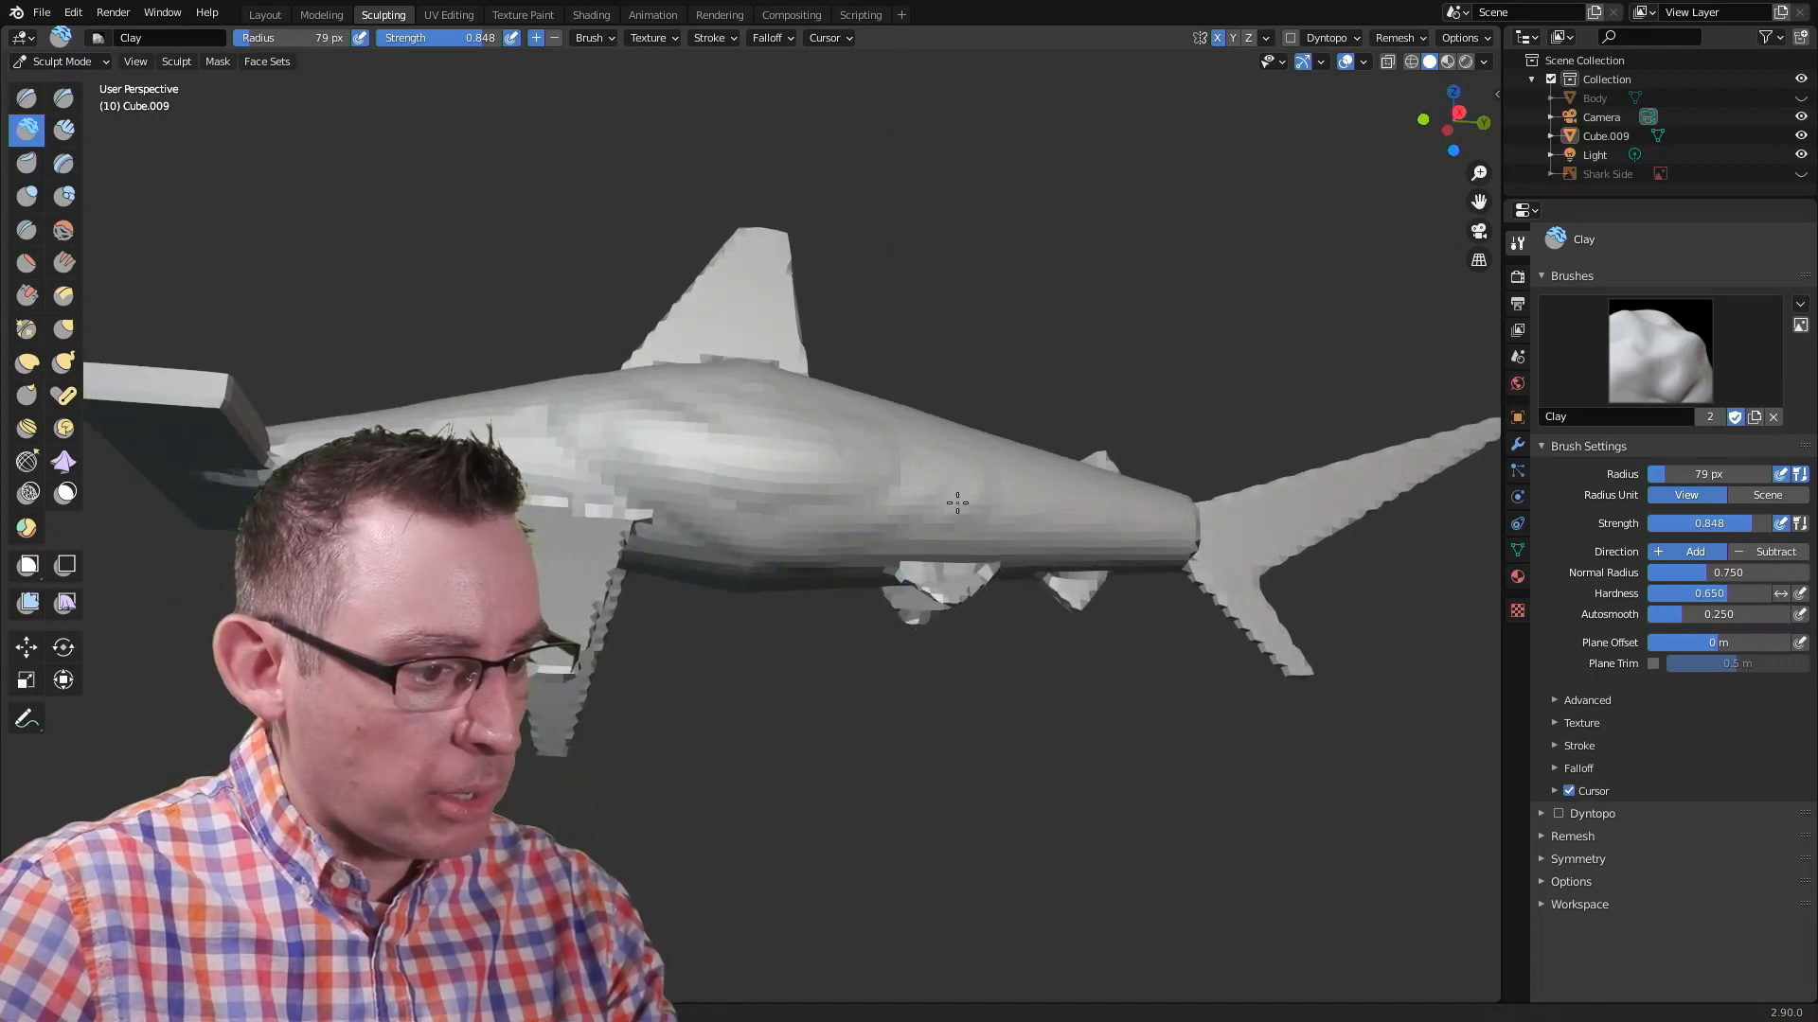
{"action": "middle_click_drag", "start_coordinate": [1053, 373], "coordinate": [772, 527]}
{"action": "mouse_move", "coordinate": [615, 538]}
{"action": "left_mouse_down"}
{"action": "mouse_move", "coordinate": [776, 511]}
{"action": "mouse_move", "coordinate": [641, 537]}
{"action": "left_mouse_up"}
{"action": "middle_click_drag", "start_coordinate": [754, 434], "coordinate": [913, 368]}
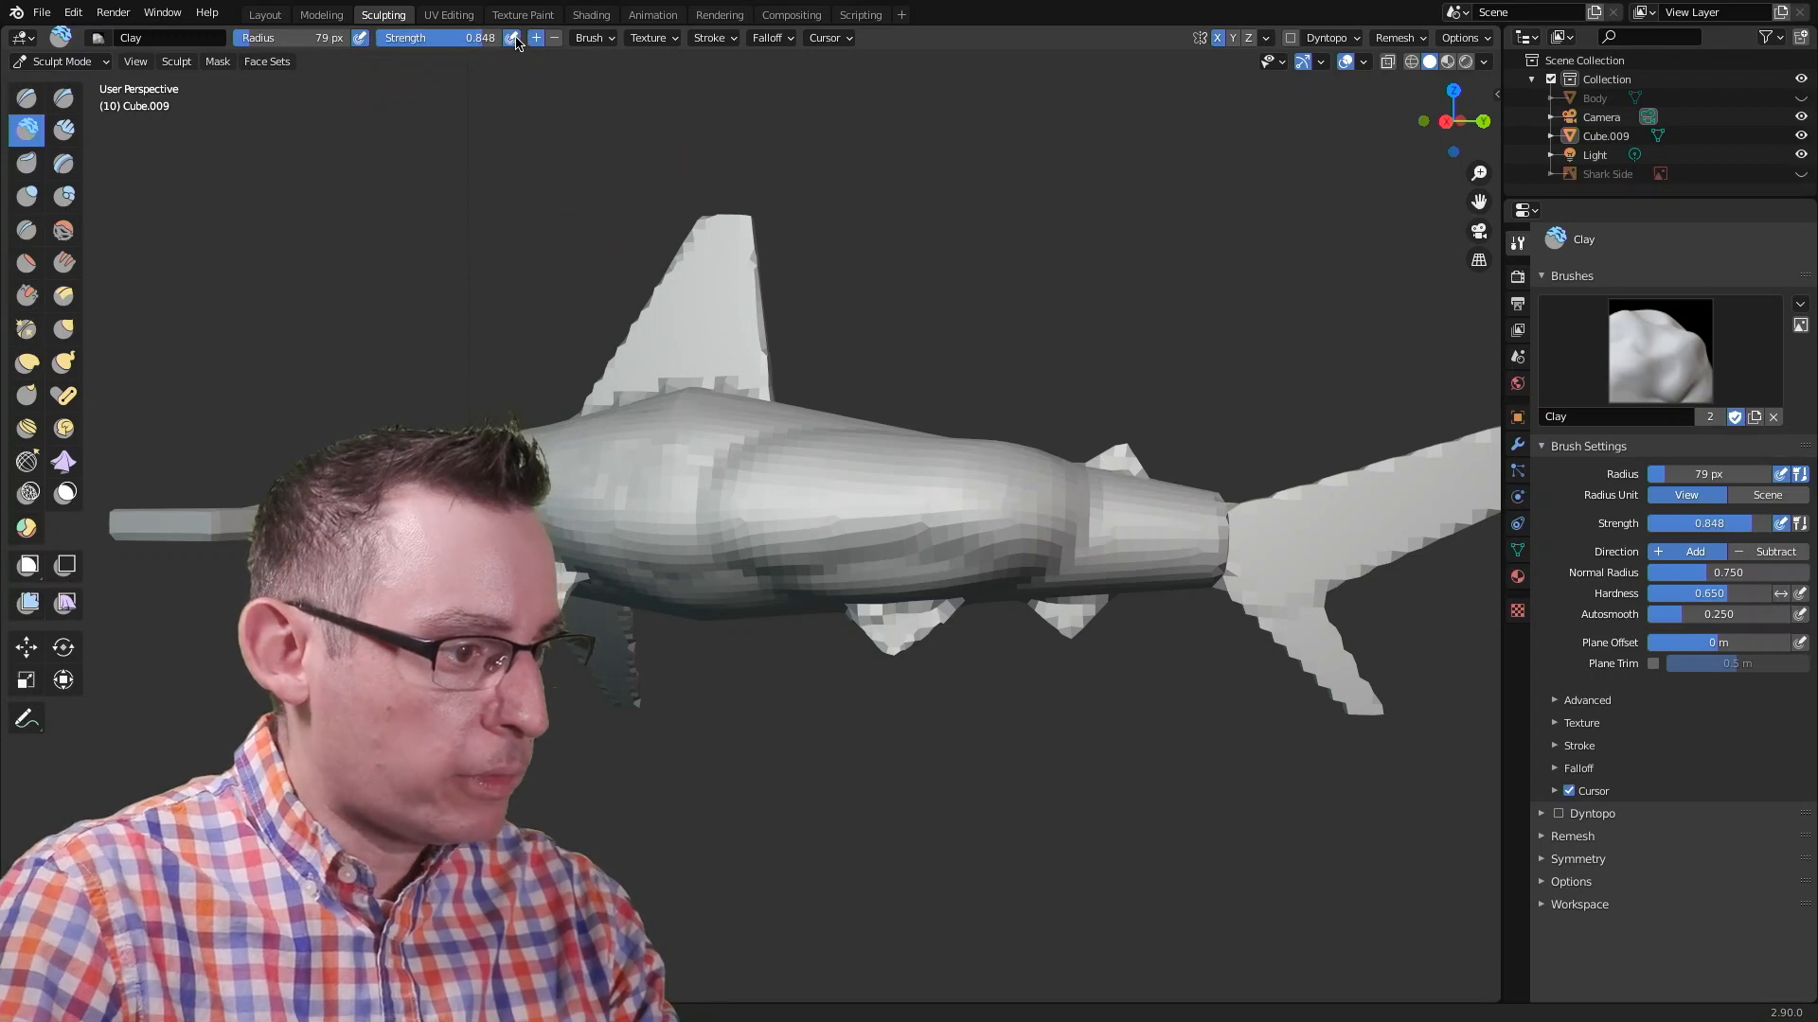
Step: Layer more Clay strokes over the rear flank and back to bulk up the body around the dorsal fin
{"action": "middle_click_drag", "start_coordinate": [791, 588], "coordinate": [811, 527]}
{"action": "left_click_drag", "start_coordinate": [826, 497], "coordinate": [802, 486]}
{"action": "mouse_move", "coordinate": [803, 486]}
{"action": "middle_mouse_down"}
{"action": "mouse_move", "coordinate": [663, 558]}
{"action": "mouse_move", "coordinate": [852, 492]}
{"action": "middle_mouse_up"}
{"action": "mouse_move", "coordinate": [822, 530]}
{"action": "left_mouse_down"}
{"action": "mouse_move", "coordinate": [932, 542]}
{"action": "mouse_move", "coordinate": [1068, 516]}
{"action": "mouse_move", "coordinate": [872, 495]}
{"action": "mouse_move", "coordinate": [754, 568]}
{"action": "mouse_move", "coordinate": [896, 503]}
{"action": "left_mouse_up"}
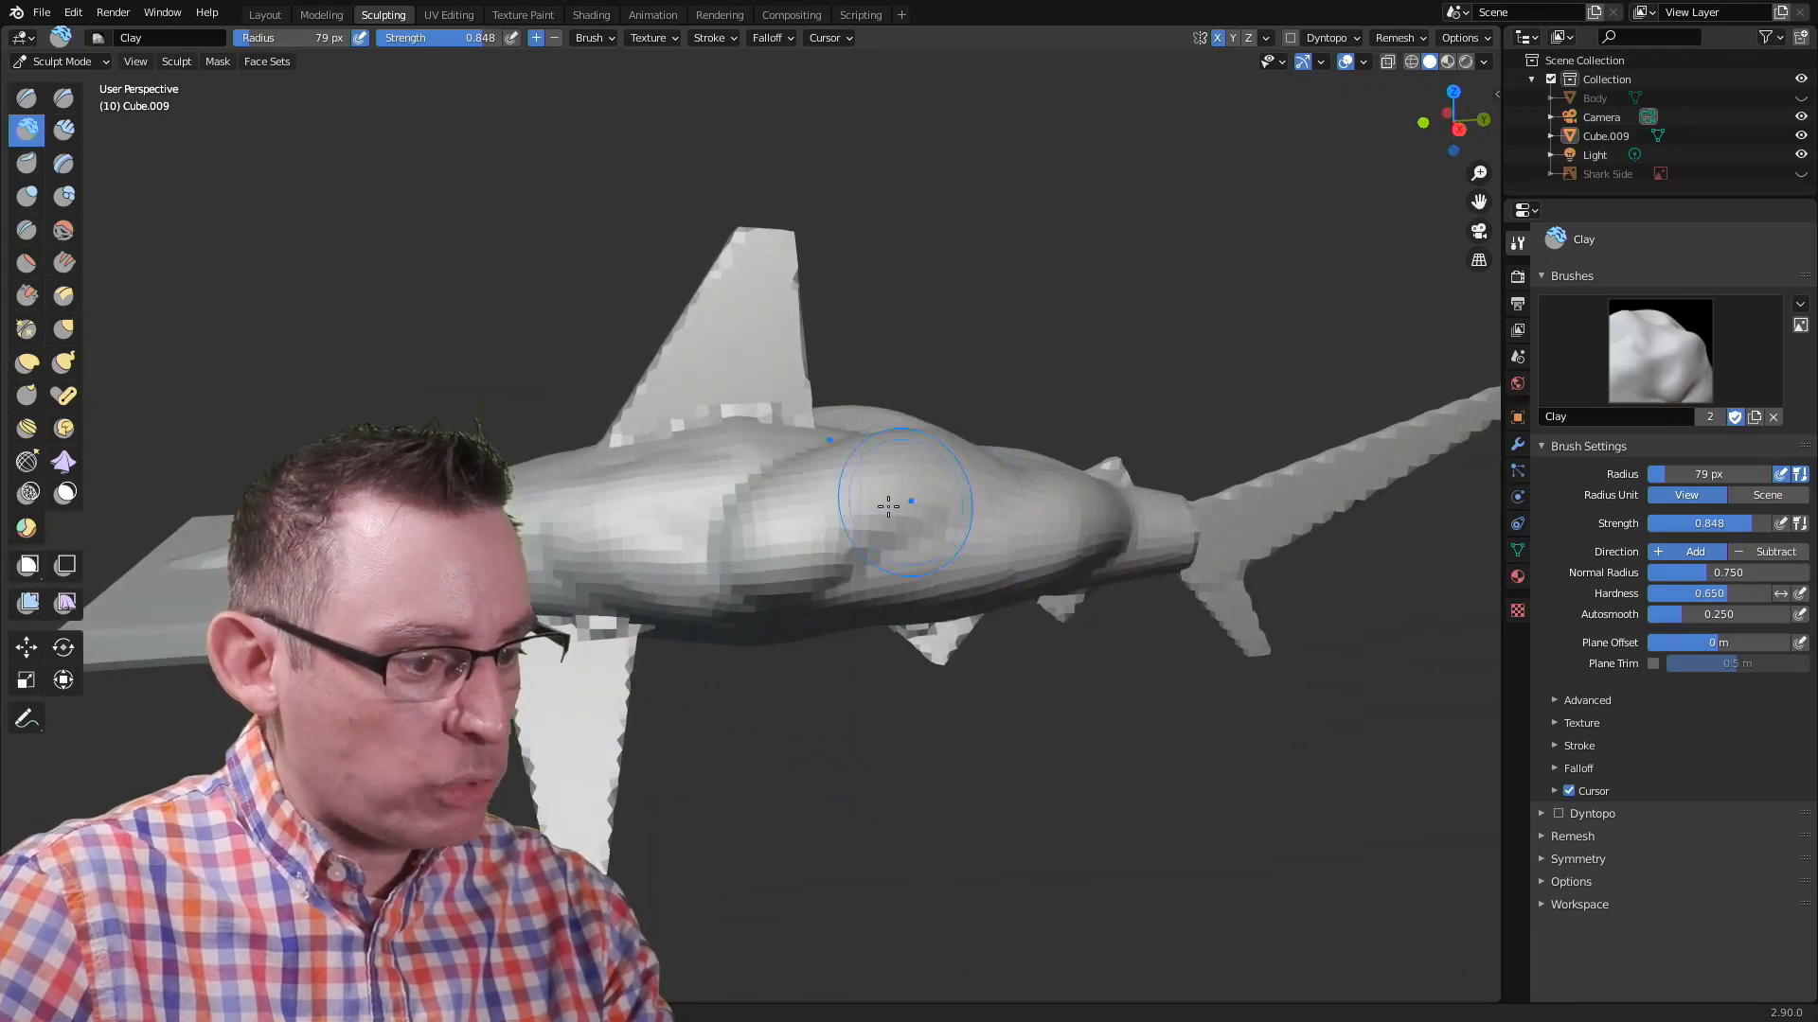
{"action": "middle_click_drag", "start_coordinate": [896, 503], "coordinate": [783, 524]}
{"action": "mouse_move", "coordinate": [738, 519]}
{"action": "left_mouse_down"}
{"action": "mouse_move", "coordinate": [724, 597]}
{"action": "mouse_move", "coordinate": [990, 591]}
{"action": "left_mouse_up"}
{"action": "mouse_move", "coordinate": [960, 505]}
{"action": "middle_mouse_down"}
{"action": "mouse_move", "coordinate": [1018, 477]}
{"action": "mouse_move", "coordinate": [979, 476]}
{"action": "middle_mouse_up"}
{"action": "mouse_move", "coordinate": [678, 523]}
{"action": "left_mouse_down"}
{"action": "mouse_move", "coordinate": [704, 477]}
{"action": "mouse_move", "coordinate": [822, 436]}
{"action": "left_mouse_up"}
{"action": "middle_click_drag", "start_coordinate": [949, 410], "coordinate": [884, 428]}
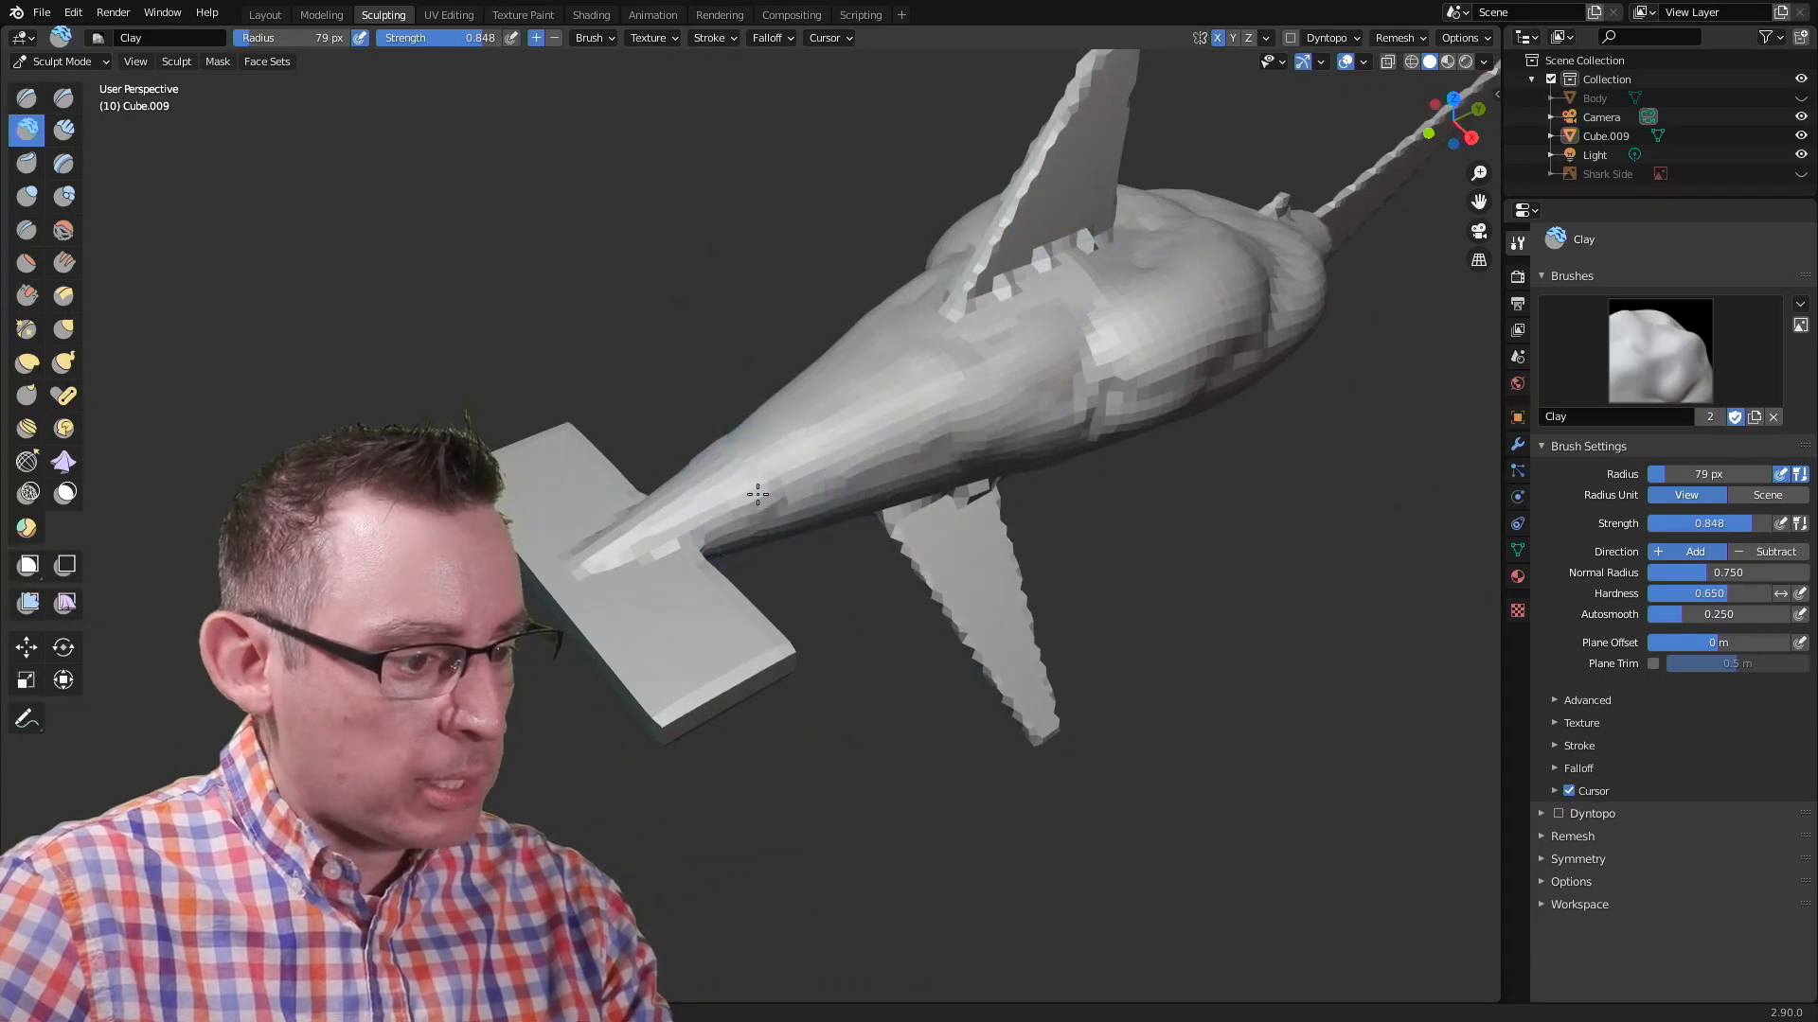
Step: Add clay volume to the front of the body and the top of the hammer-shaped head
{"action": "left_click_drag", "start_coordinate": [768, 487], "coordinate": [928, 341]}
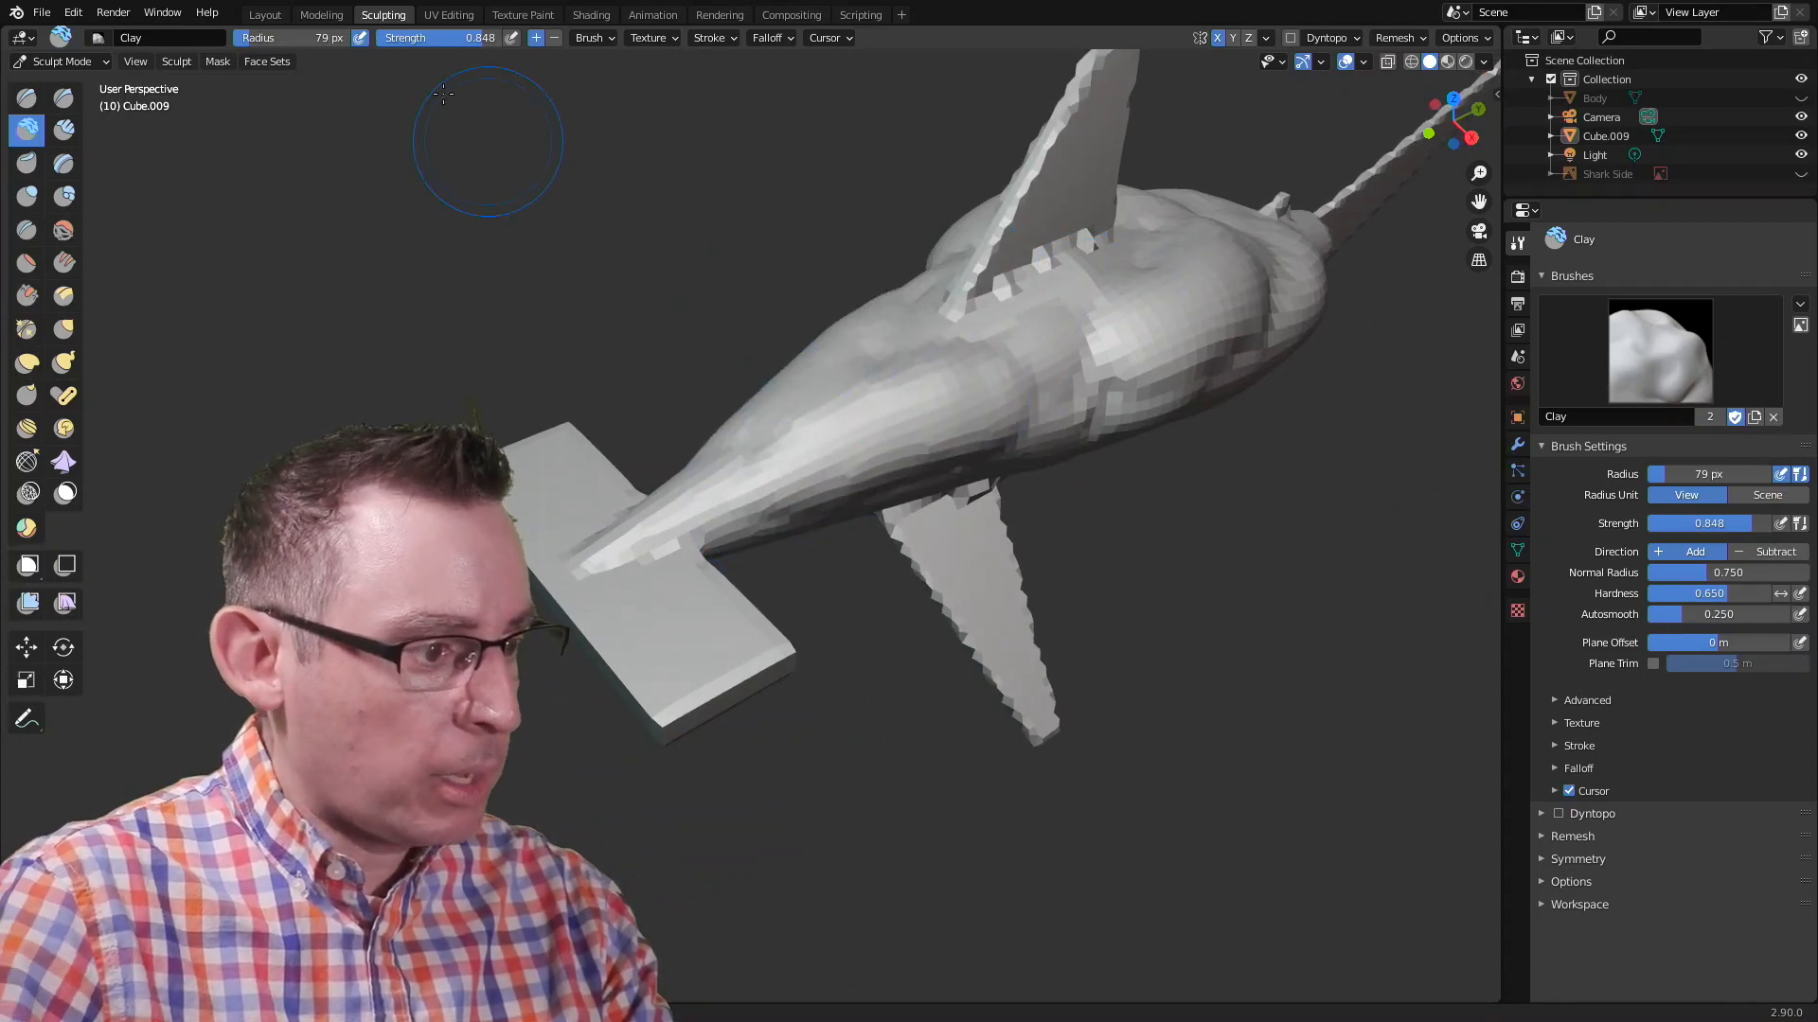
{"action": "mouse_move", "coordinate": [562, 534]}
{"action": "left_mouse_down"}
{"action": "mouse_move", "coordinate": [556, 479]}
{"action": "mouse_move", "coordinate": [598, 483]}
{"action": "left_mouse_up"}
{"action": "mouse_move", "coordinate": [771, 497]}
{"action": "middle_mouse_down"}
{"action": "mouse_move", "coordinate": [653, 449]}
{"action": "mouse_move", "coordinate": [543, 437]}
{"action": "mouse_move", "coordinate": [771, 492]}
{"action": "middle_mouse_up"}
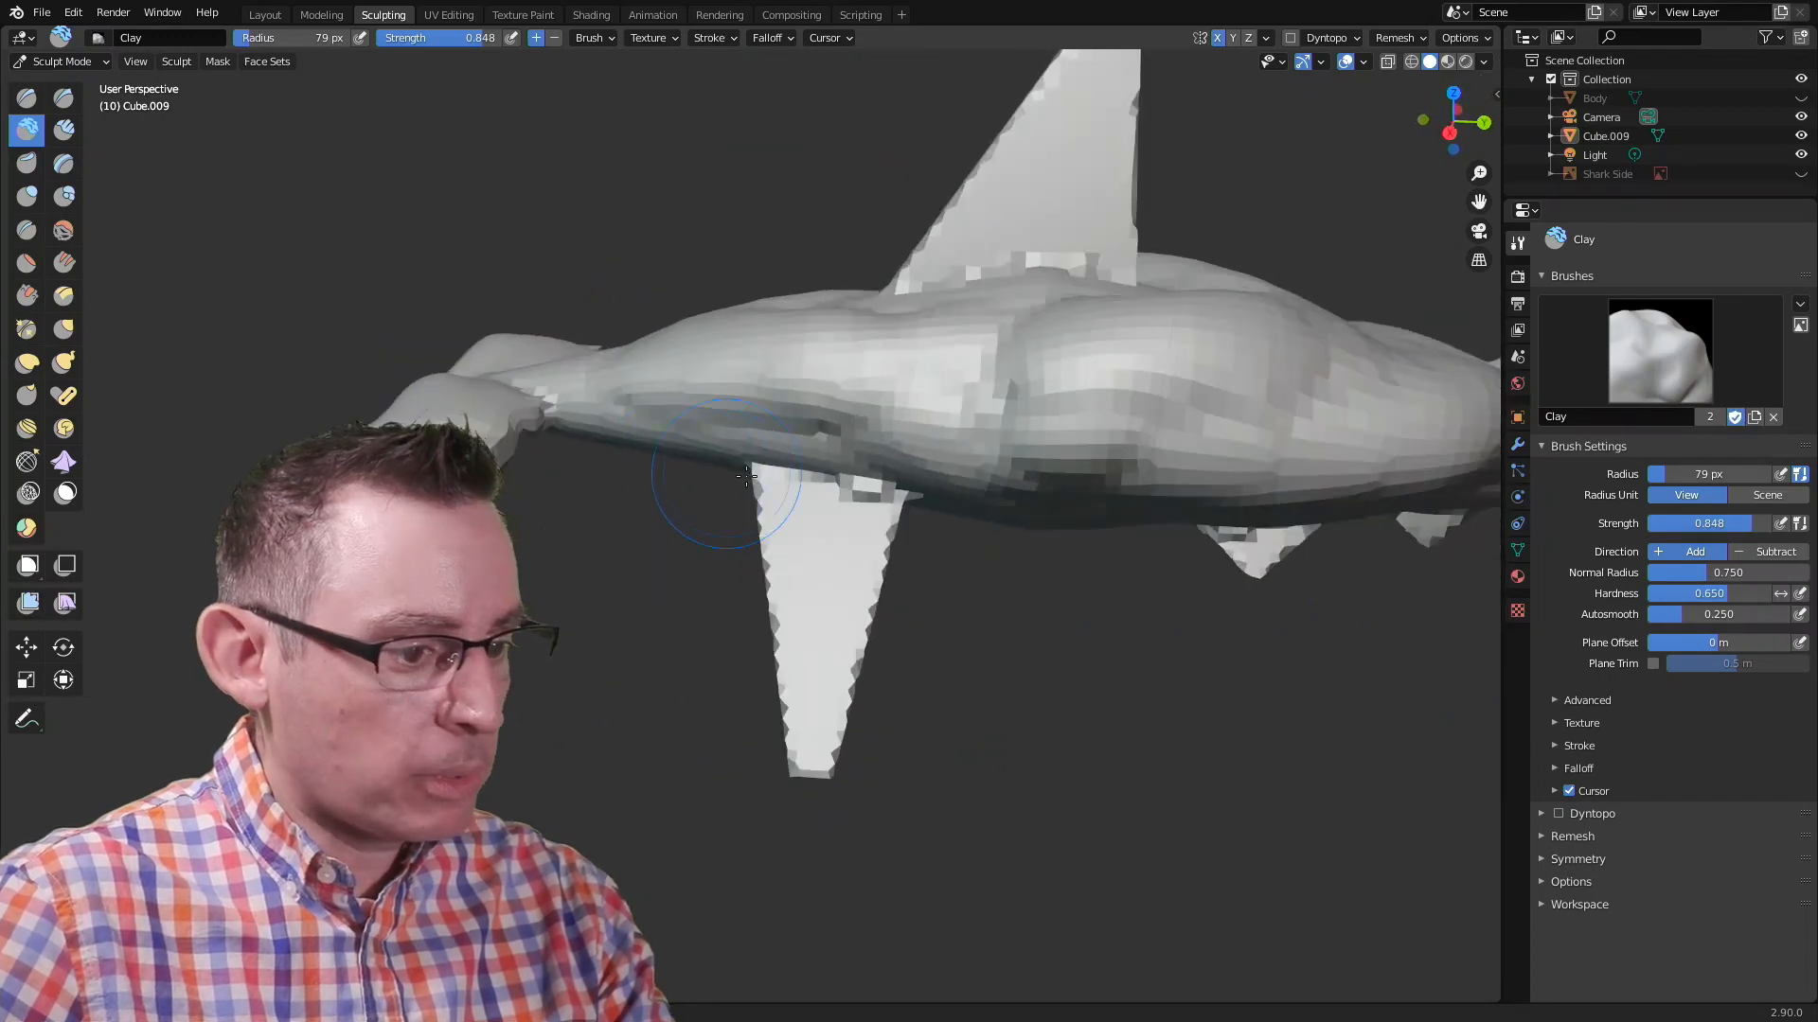
Step: Undo all the Clay strokes and the earlier Draw test patch on the flank
{"action": "key", "text": "ctrl+z"}
{"action": "key", "text": "ctrl+z"}
{"action": "key", "text": "ctrl+z"}
{"action": "key", "text": "ctrl+z"}
{"action": "key", "text": "ctrl+z"}
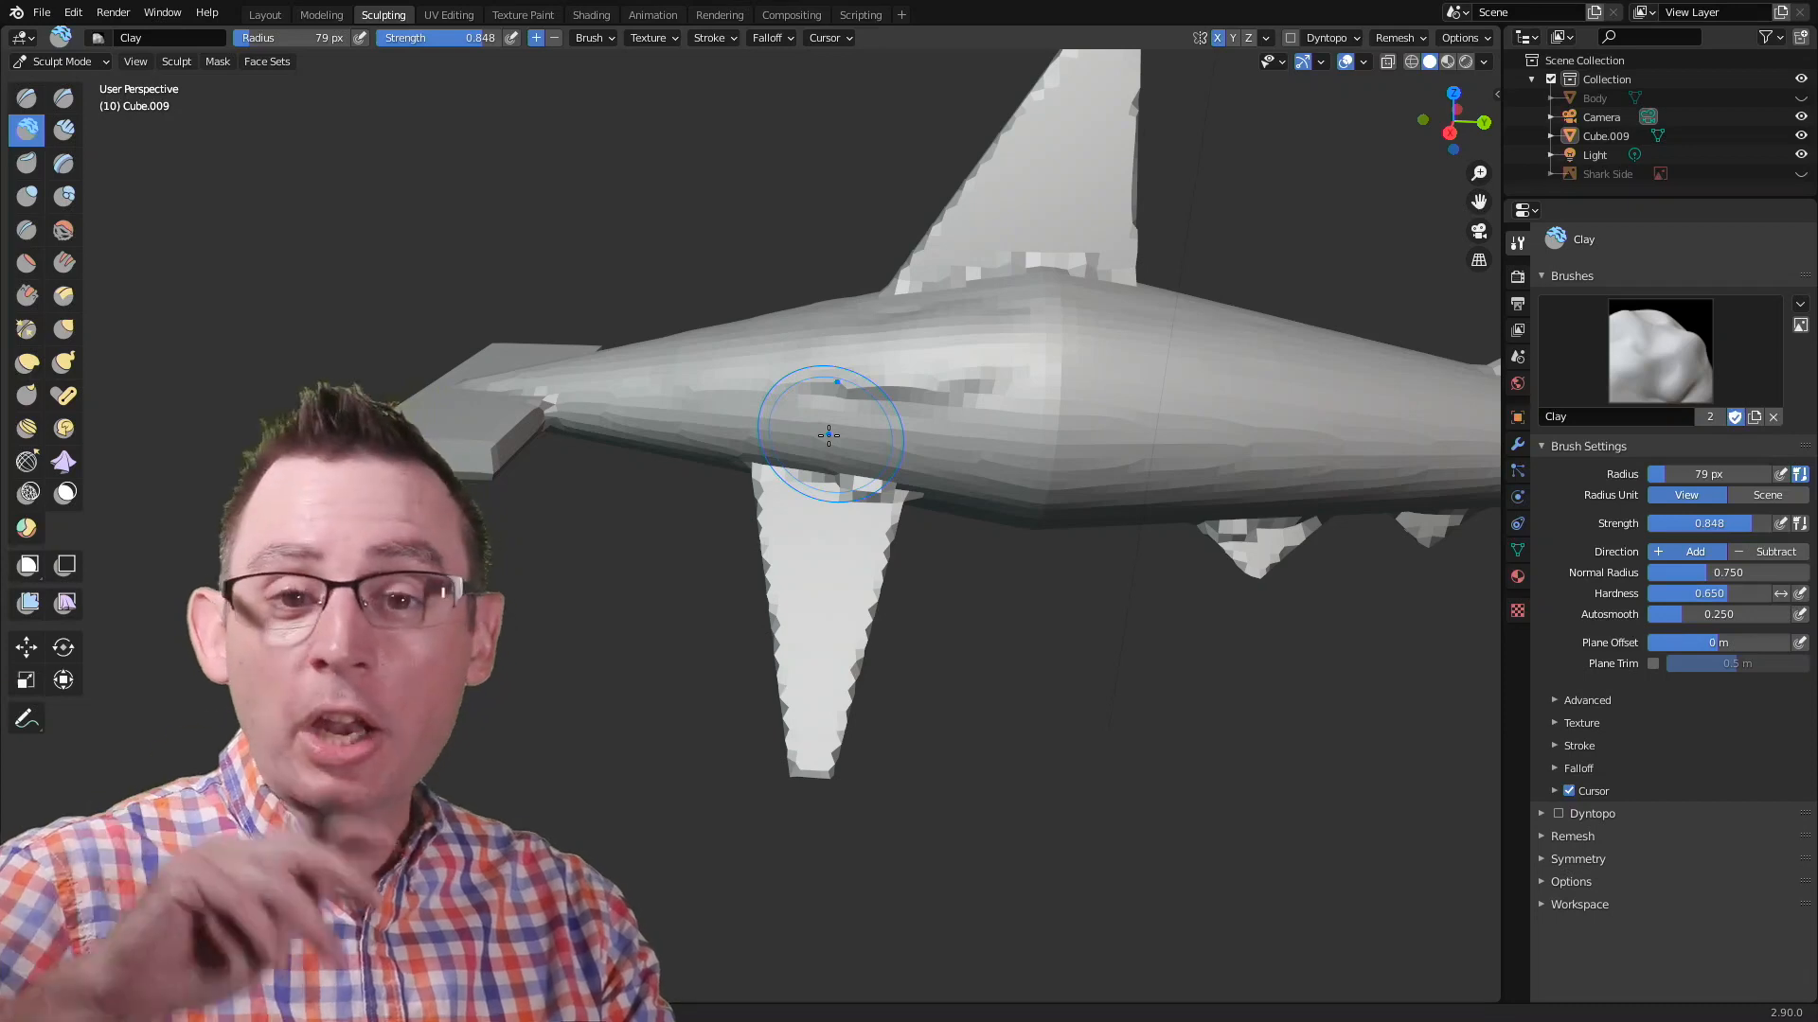
{"action": "key", "text": "ctrl+shift+z"}
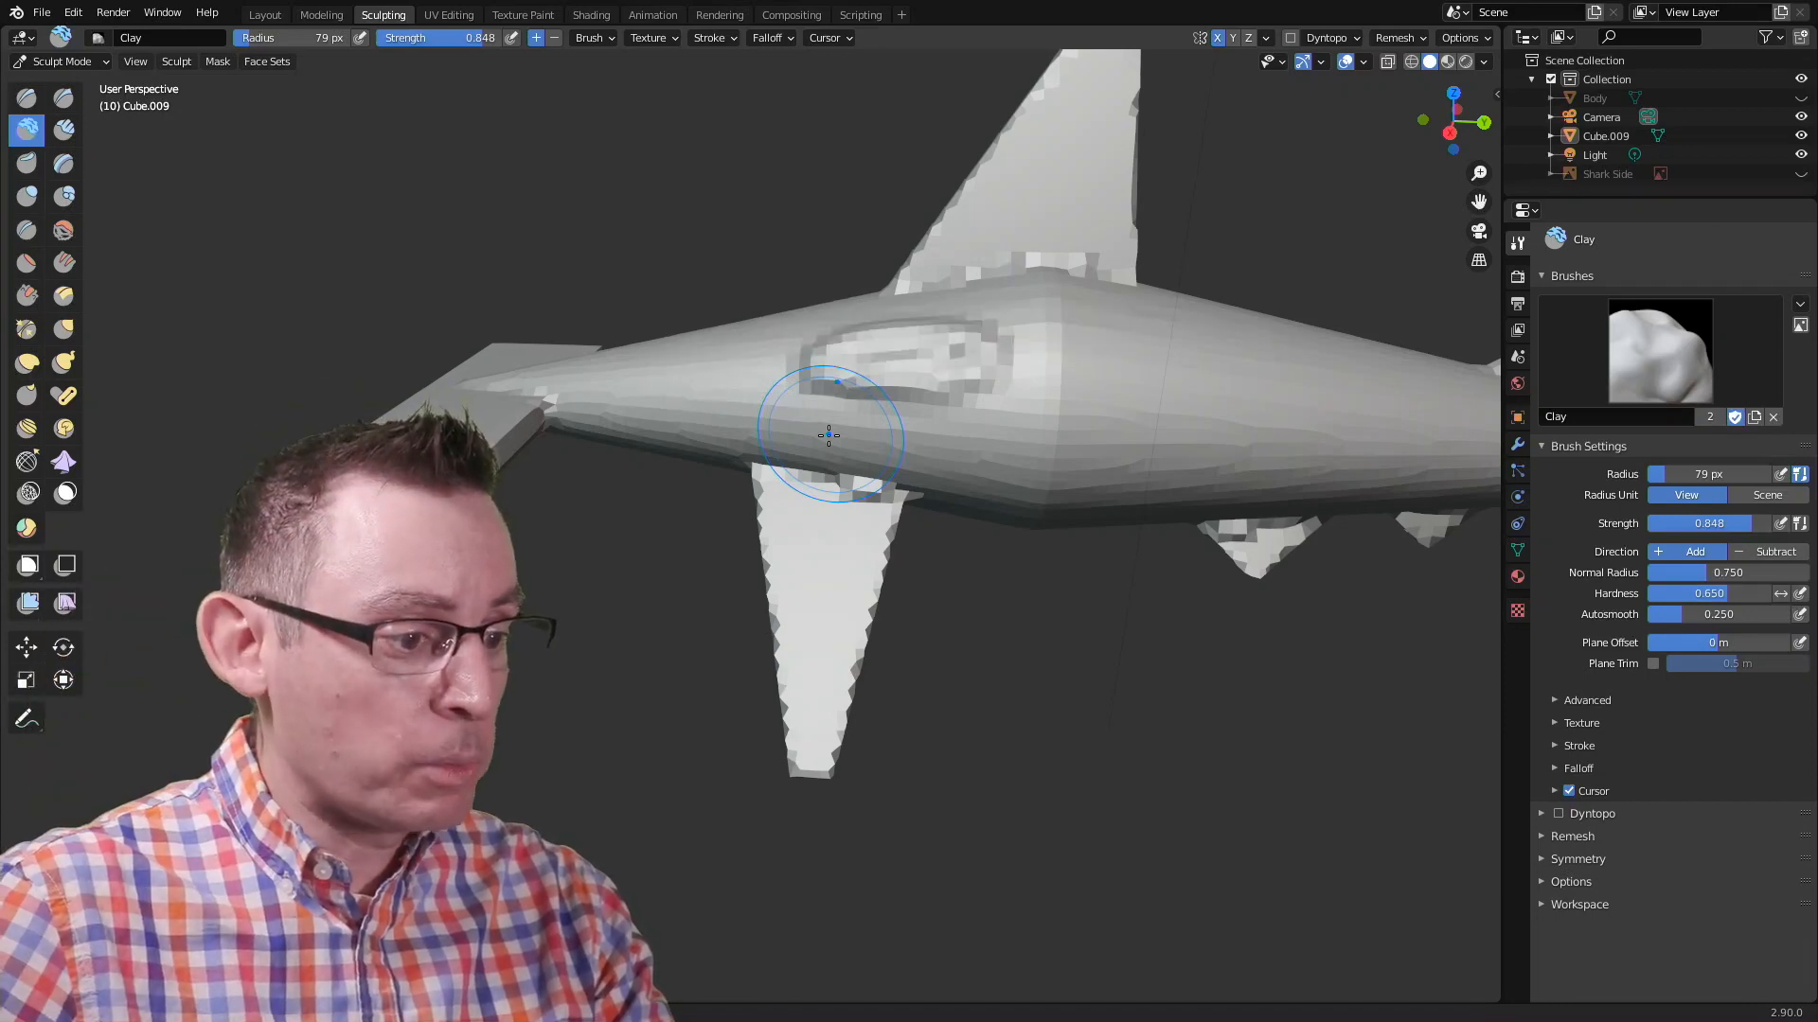
{"action": "key", "text": "ctrl+z"}
Step: Select the Smooth brush and smooth the jagged blocks where the dorsal fin meets the body
{"action": "mouse_move", "coordinate": [965, 345]}
{"action": "middle_mouse_down"}
{"action": "mouse_move", "coordinate": [955, 399]}
{"action": "mouse_move", "coordinate": [925, 393]}
{"action": "middle_mouse_up"}
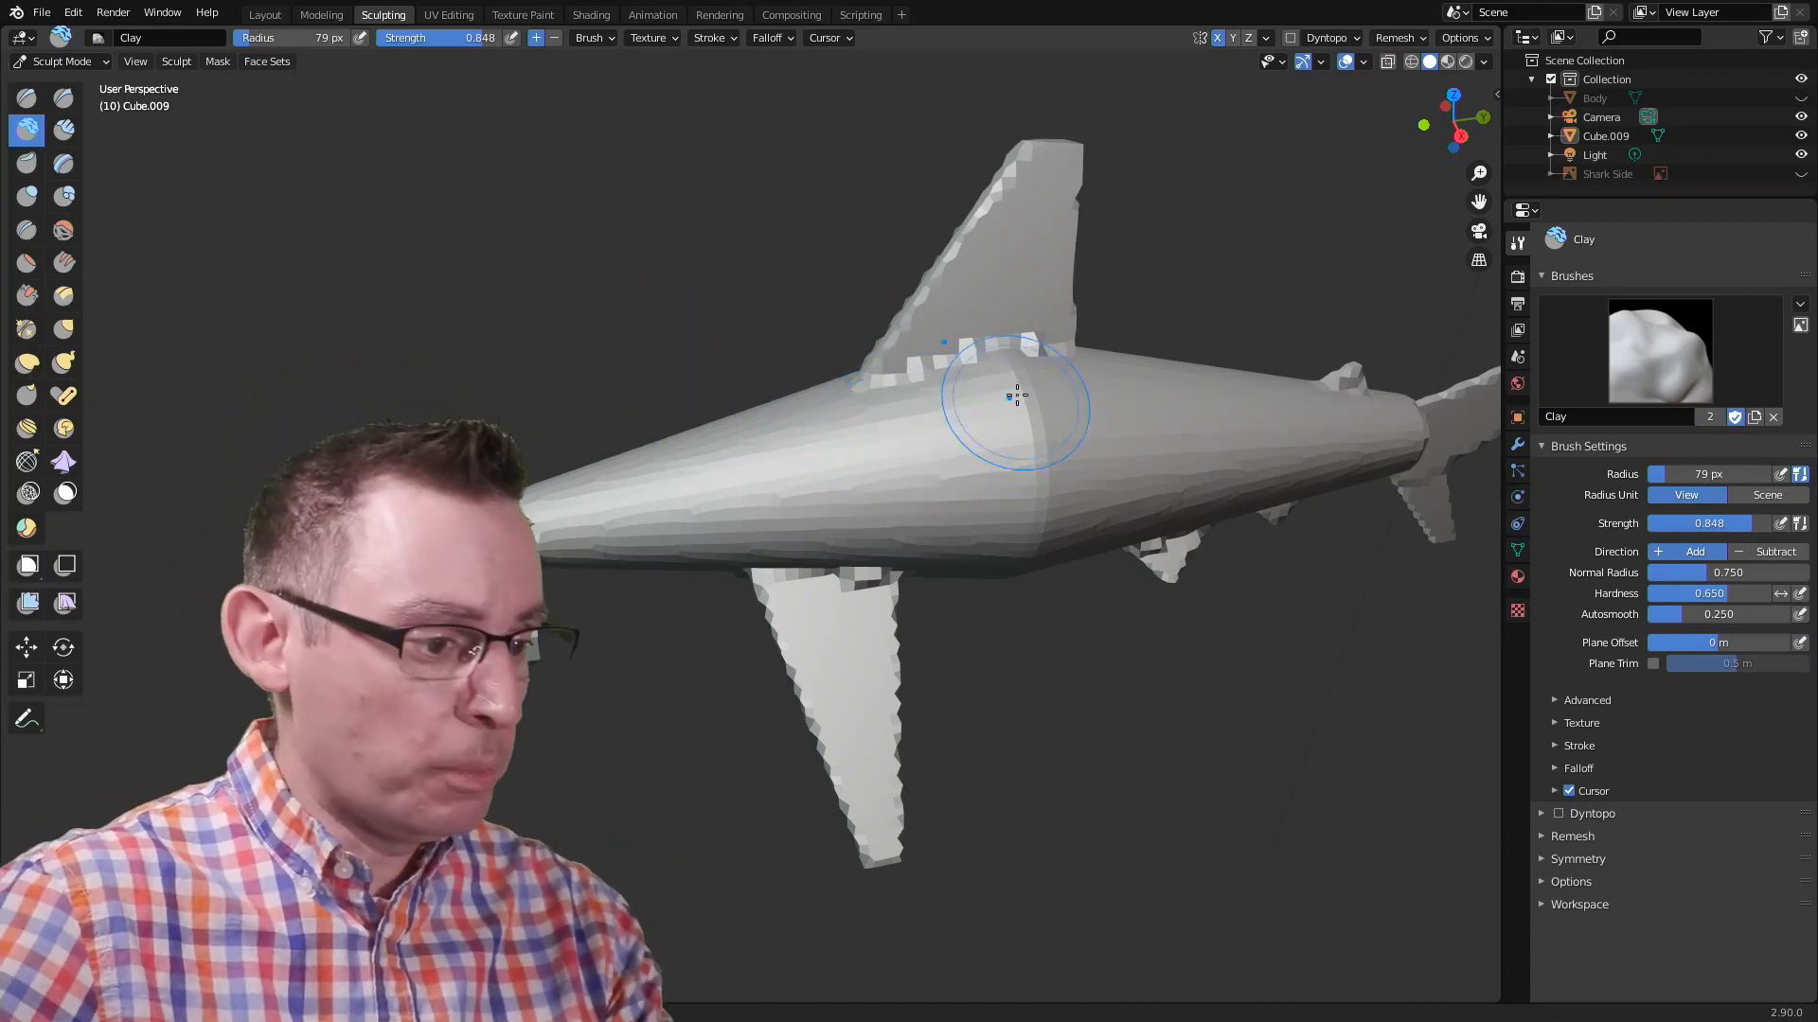
{"action": "middle_click_drag", "start_coordinate": [1014, 331], "coordinate": [962, 436], "text": "shift"}
{"action": "scroll", "coordinate": [962, 435], "scroll_direction": "up", "scroll_amount": 5}
{"action": "middle_click_drag", "start_coordinate": [1202, 368], "coordinate": [804, 472], "text": "shift"}
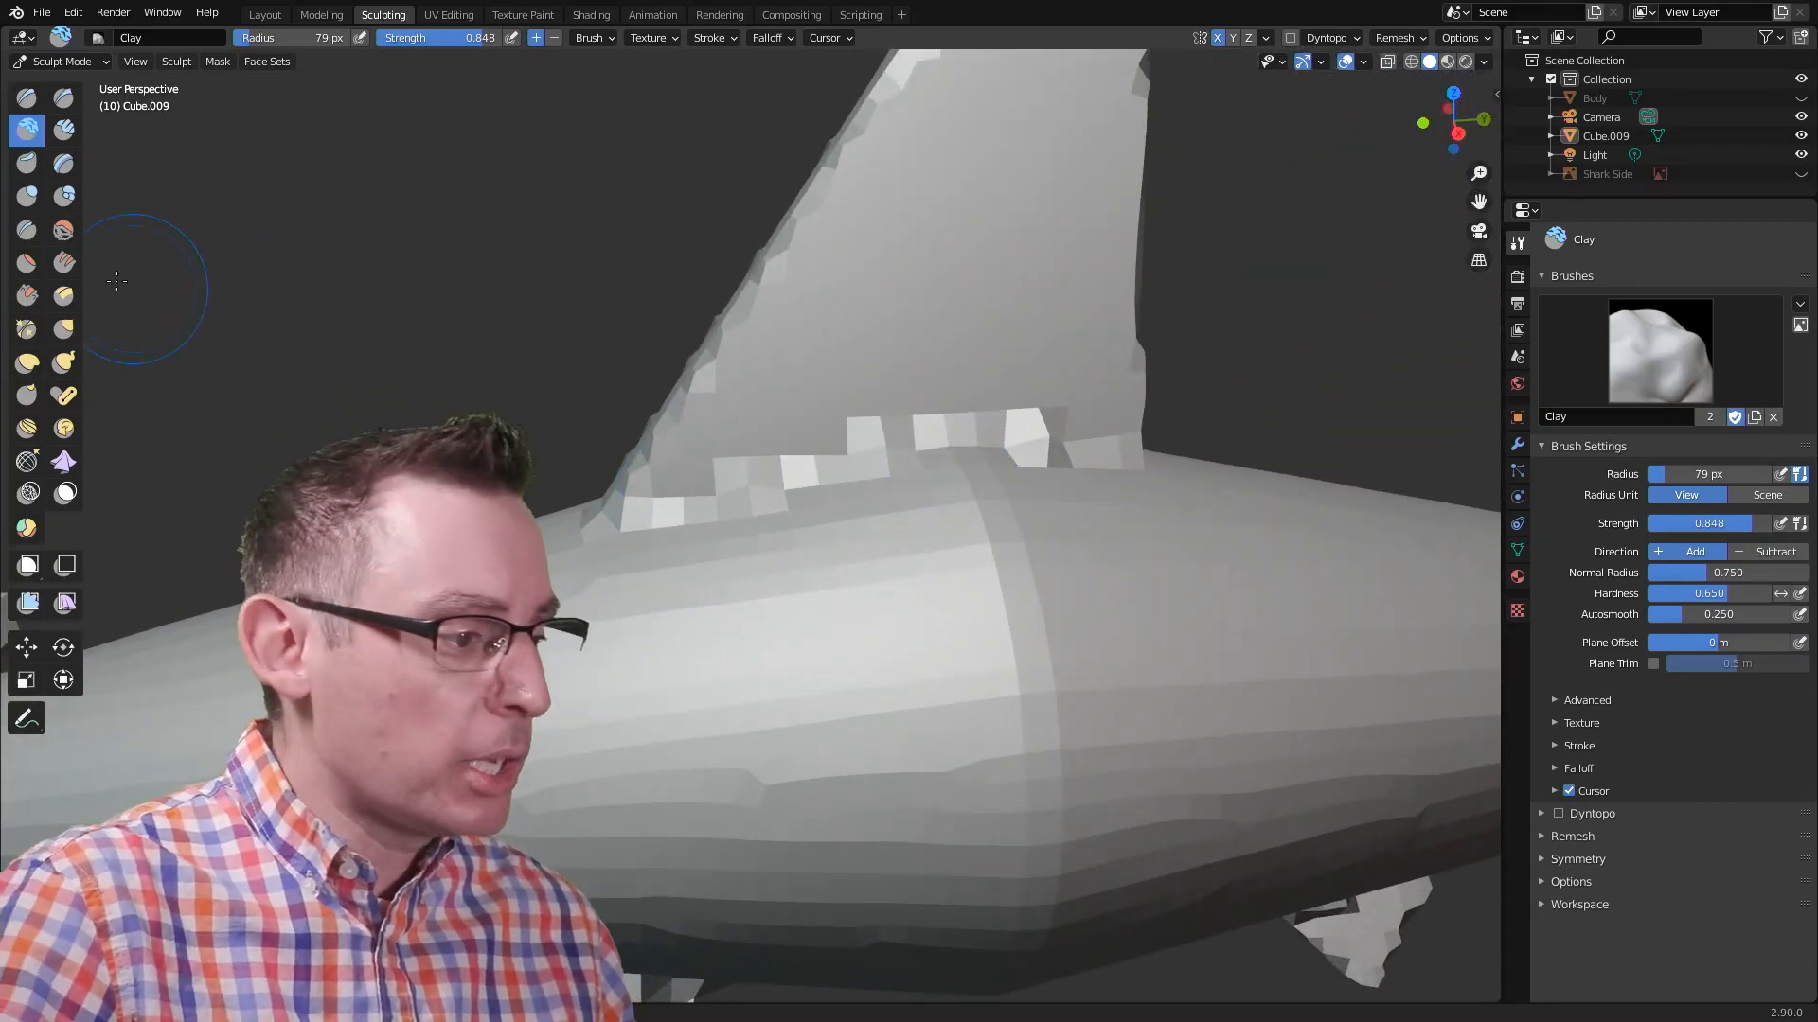
{"action": "left_click", "coordinate": [62, 231]}
{"action": "mouse_move", "coordinate": [710, 506]}
{"action": "left_mouse_down"}
{"action": "mouse_move", "coordinate": [793, 436]}
{"action": "mouse_move", "coordinate": [909, 430]}
{"action": "mouse_move", "coordinate": [1060, 471]}
{"action": "mouse_move", "coordinate": [1050, 422]}
{"action": "mouse_move", "coordinate": [911, 451]}
{"action": "mouse_move", "coordinate": [718, 584]}
{"action": "left_mouse_up"}
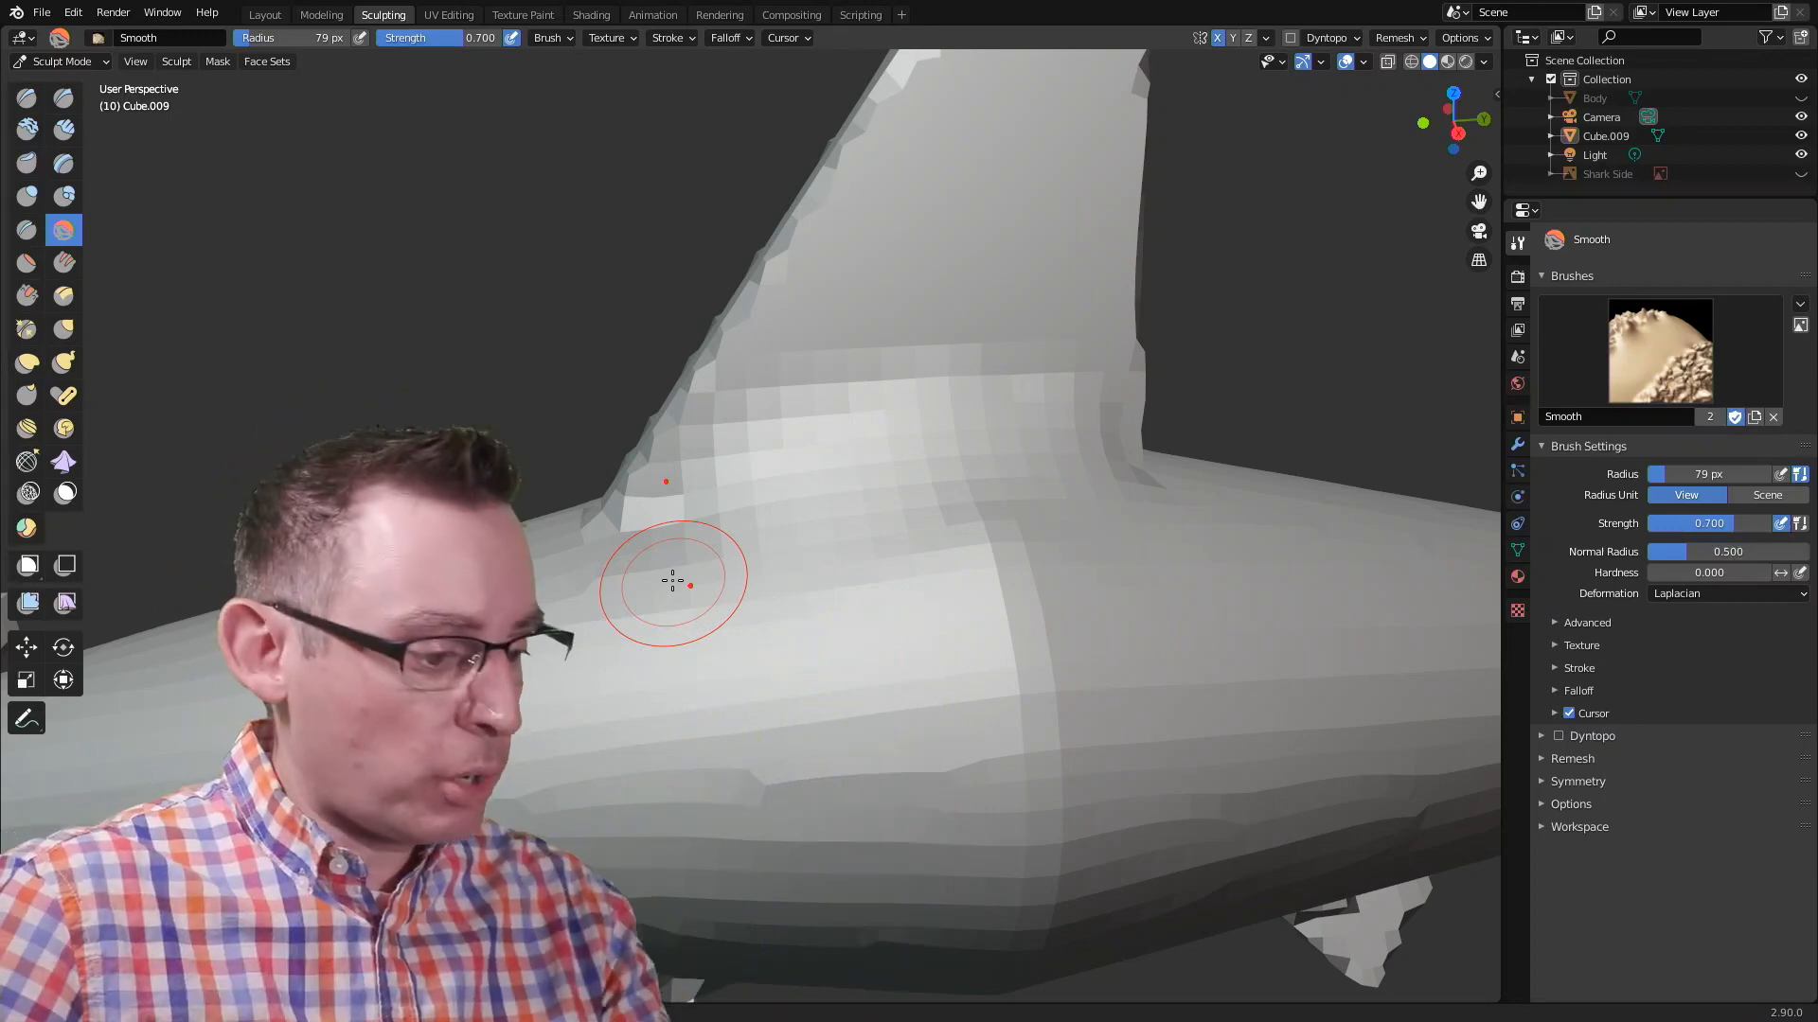
Step: Smooth the hard vertical crease around the flank below the dorsal fin
{"action": "mouse_move", "coordinate": [1136, 467]}
{"action": "middle_mouse_down"}
{"action": "mouse_move", "coordinate": [1185, 456]}
{"action": "mouse_move", "coordinate": [998, 442]}
{"action": "middle_mouse_up"}
{"action": "mouse_move", "coordinate": [998, 442]}
{"action": "left_mouse_down"}
{"action": "mouse_move", "coordinate": [966, 503]}
{"action": "mouse_move", "coordinate": [1147, 554]}
{"action": "mouse_move", "coordinate": [1108, 617]}
{"action": "mouse_move", "coordinate": [986, 707]}
{"action": "mouse_move", "coordinate": [1047, 734]}
{"action": "left_mouse_up"}
{"action": "mouse_move", "coordinate": [1047, 735]}
{"action": "middle_mouse_down"}
{"action": "mouse_move", "coordinate": [1134, 569]}
{"action": "mouse_move", "coordinate": [1088, 439]}
{"action": "mouse_move", "coordinate": [1014, 479]}
{"action": "mouse_move", "coordinate": [1050, 461]}
{"action": "middle_mouse_up"}
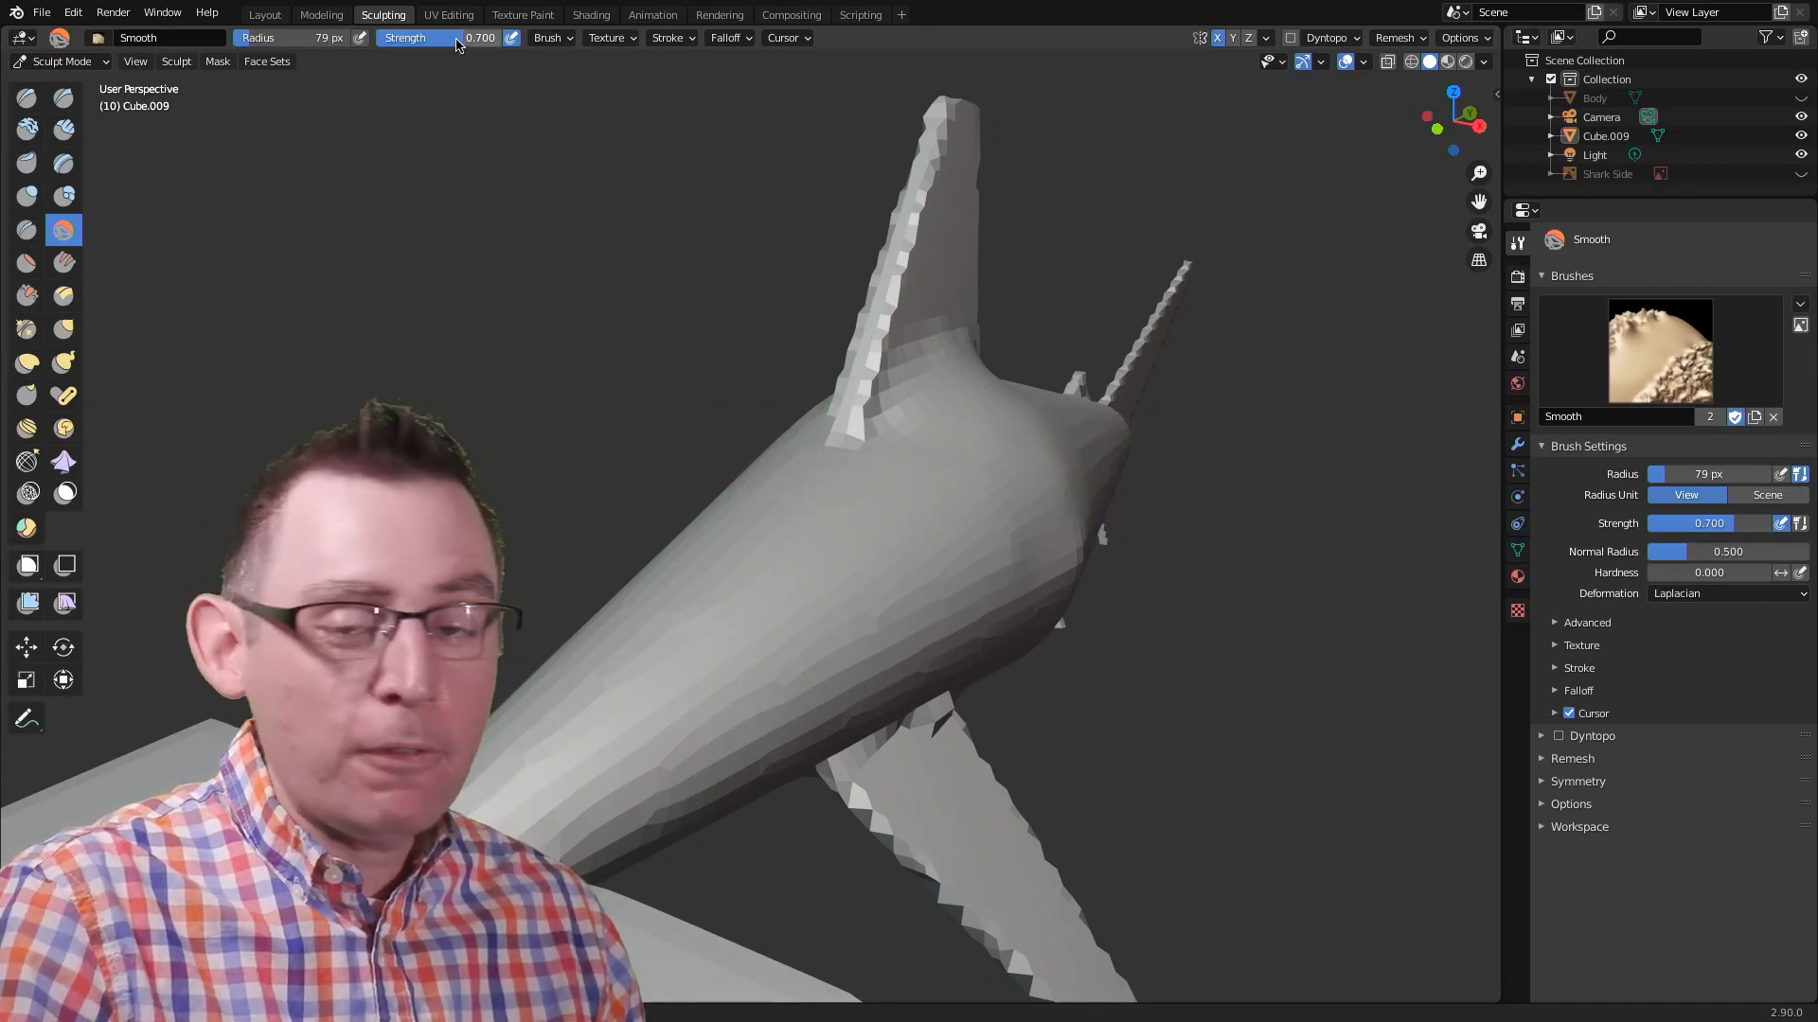
Step: Set the Smooth brush strength to 0.330 and undo the previous smoothing strokes
{"action": "left_click_drag", "start_coordinate": [458, 44], "coordinate": [404, 54]}
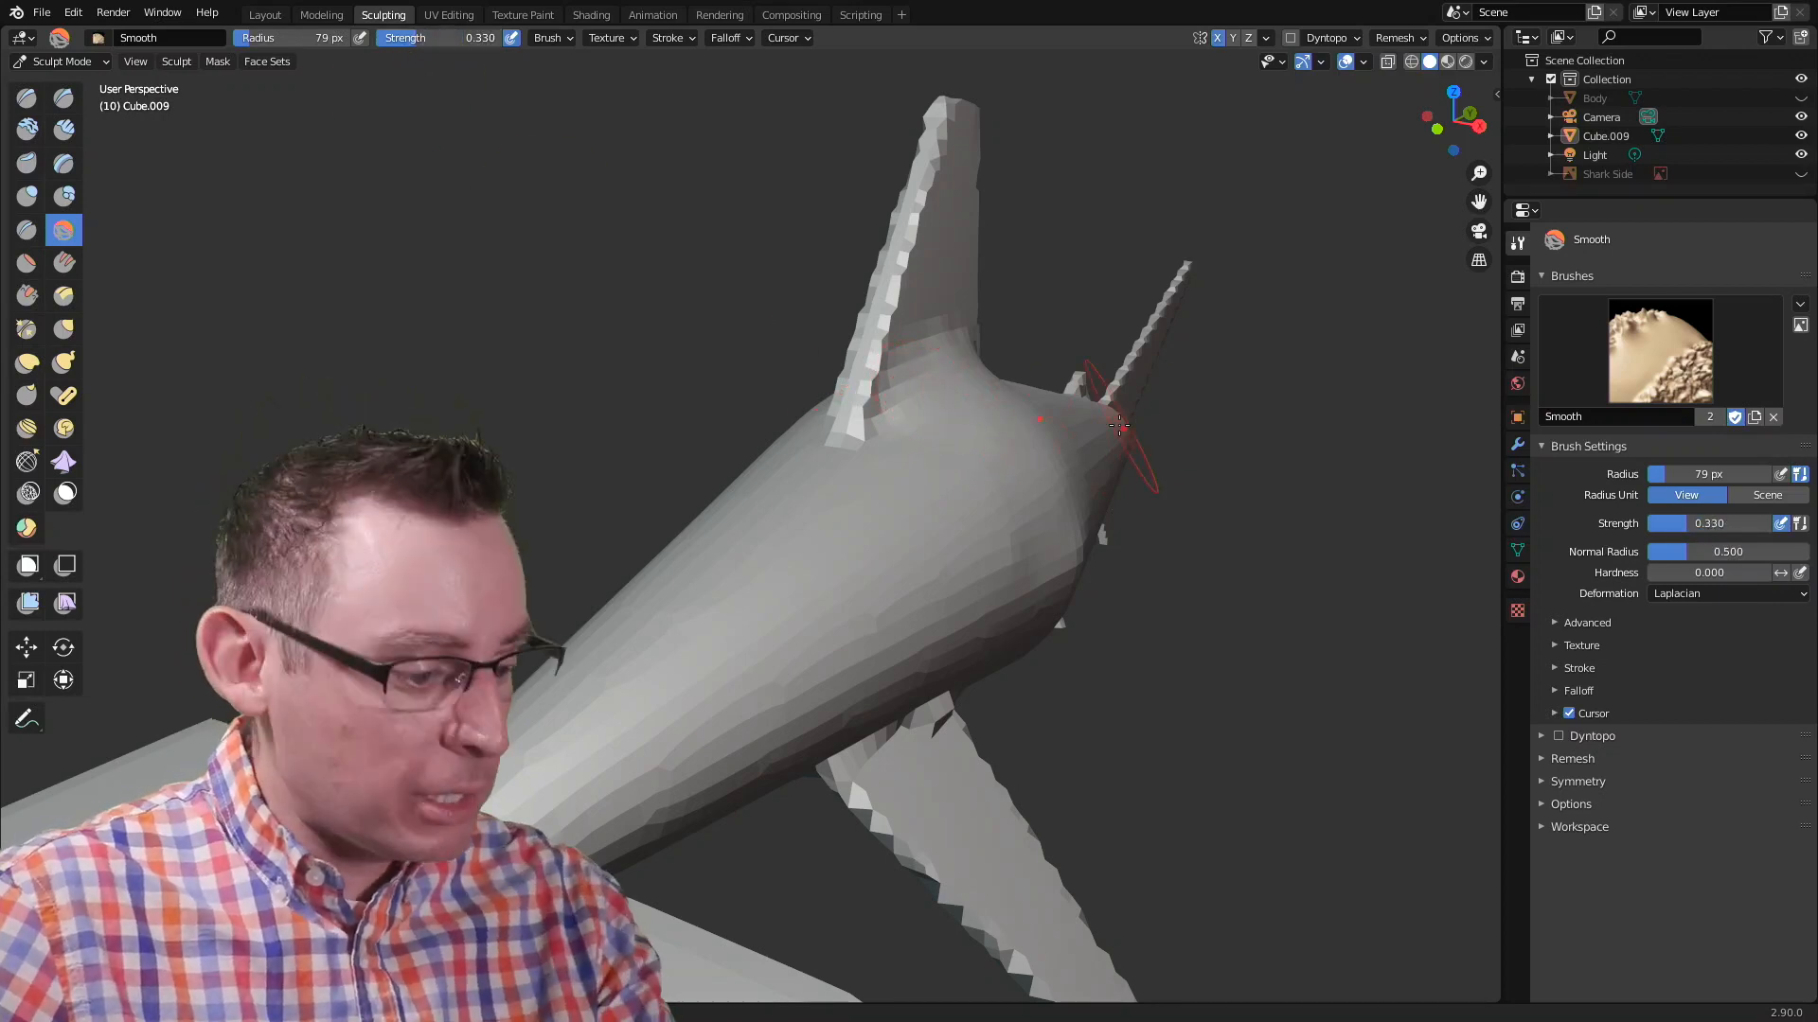
{"action": "key", "text": "ctrl+z"}
{"action": "key", "text": "ctrl+z"}
{"action": "key", "text": "ctrl+z"}
Step: Smooth the dorsal fin's base and the adjoining upper body with the weaker Smooth brush
{"action": "middle_click_drag", "start_coordinate": [1077, 445], "coordinate": [861, 479]}
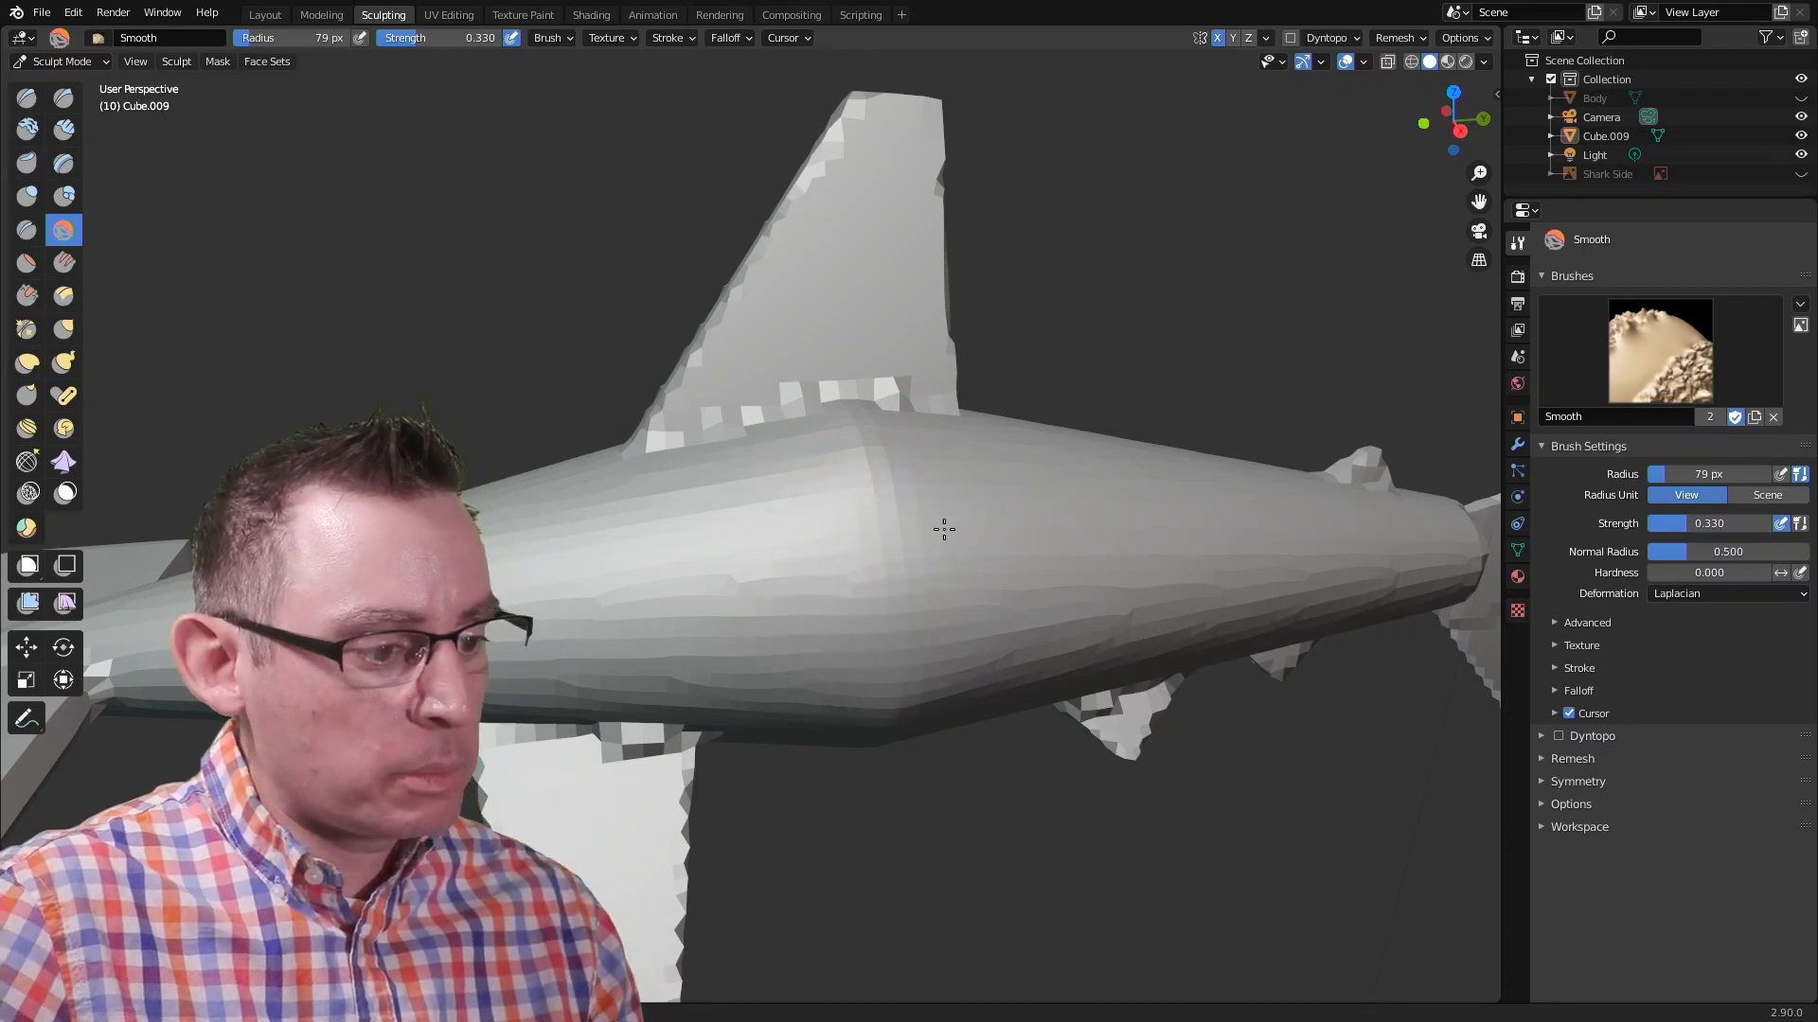
{"action": "mouse_move", "coordinate": [895, 448]}
{"action": "left_mouse_down"}
{"action": "mouse_move", "coordinate": [800, 421]}
{"action": "mouse_move", "coordinate": [697, 454]}
{"action": "left_mouse_up"}
{"action": "middle_click_drag", "start_coordinate": [1063, 357], "coordinate": [880, 365]}
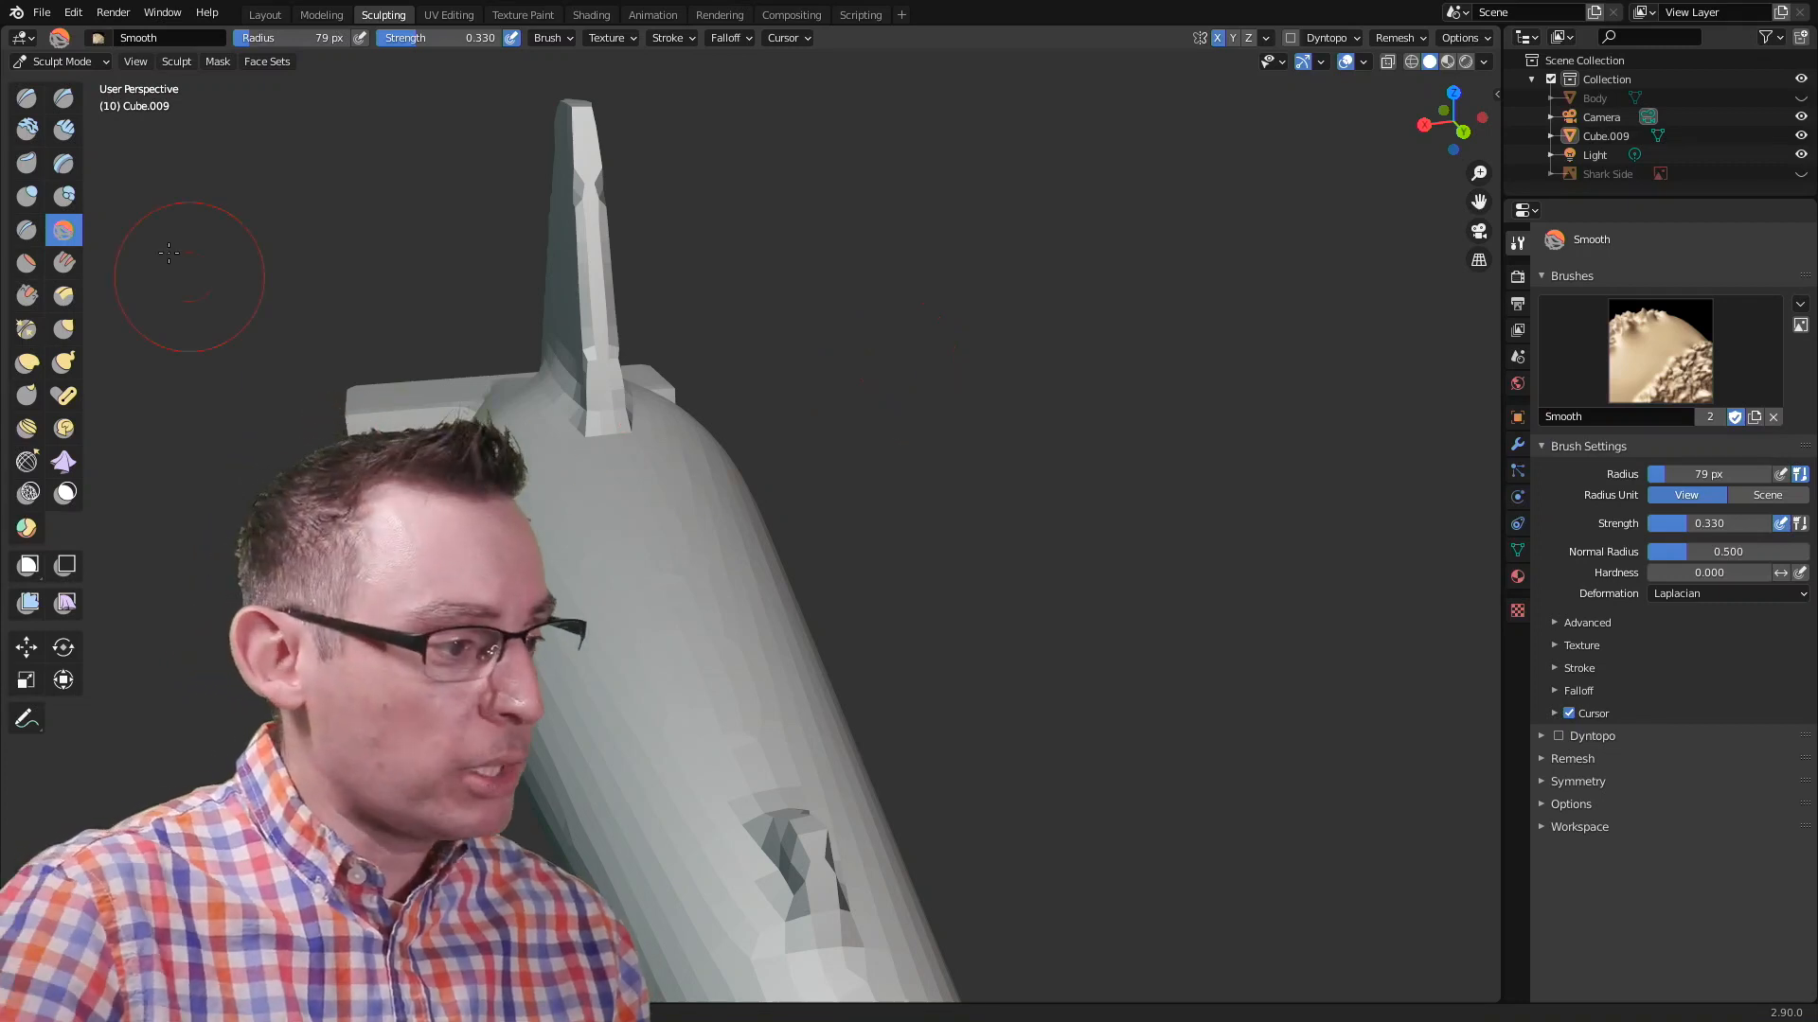
Step: Raise a ridge on the flank below the dorsal fin with the Draw brush and soften its tail-side end
{"action": "left_click", "coordinate": [26, 98]}
{"action": "middle_click_drag", "start_coordinate": [656, 486], "coordinate": [787, 495]}
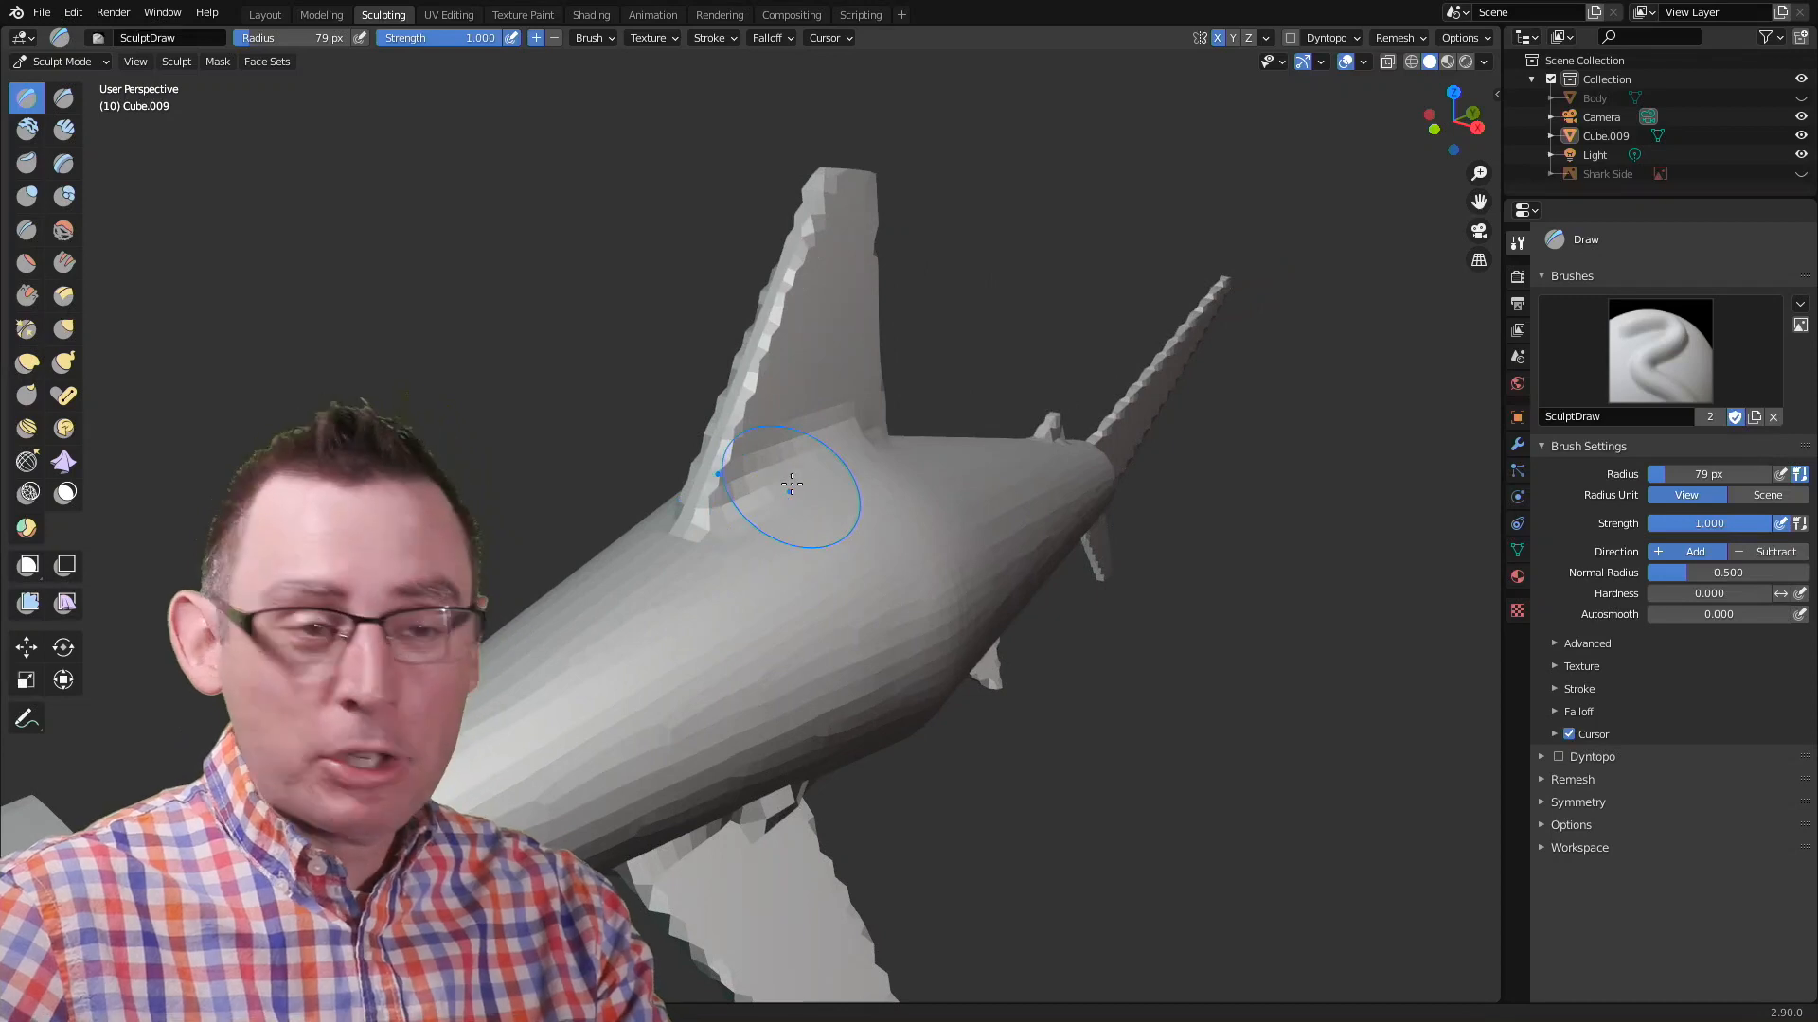
{"action": "middle_click_drag", "start_coordinate": [947, 380], "coordinate": [795, 474]}
{"action": "mouse_move", "coordinate": [741, 613]}
{"action": "left_mouse_down"}
{"action": "mouse_move", "coordinate": [947, 545]}
{"action": "mouse_move", "coordinate": [791, 601]}
{"action": "mouse_move", "coordinate": [995, 551]}
{"action": "left_mouse_up"}
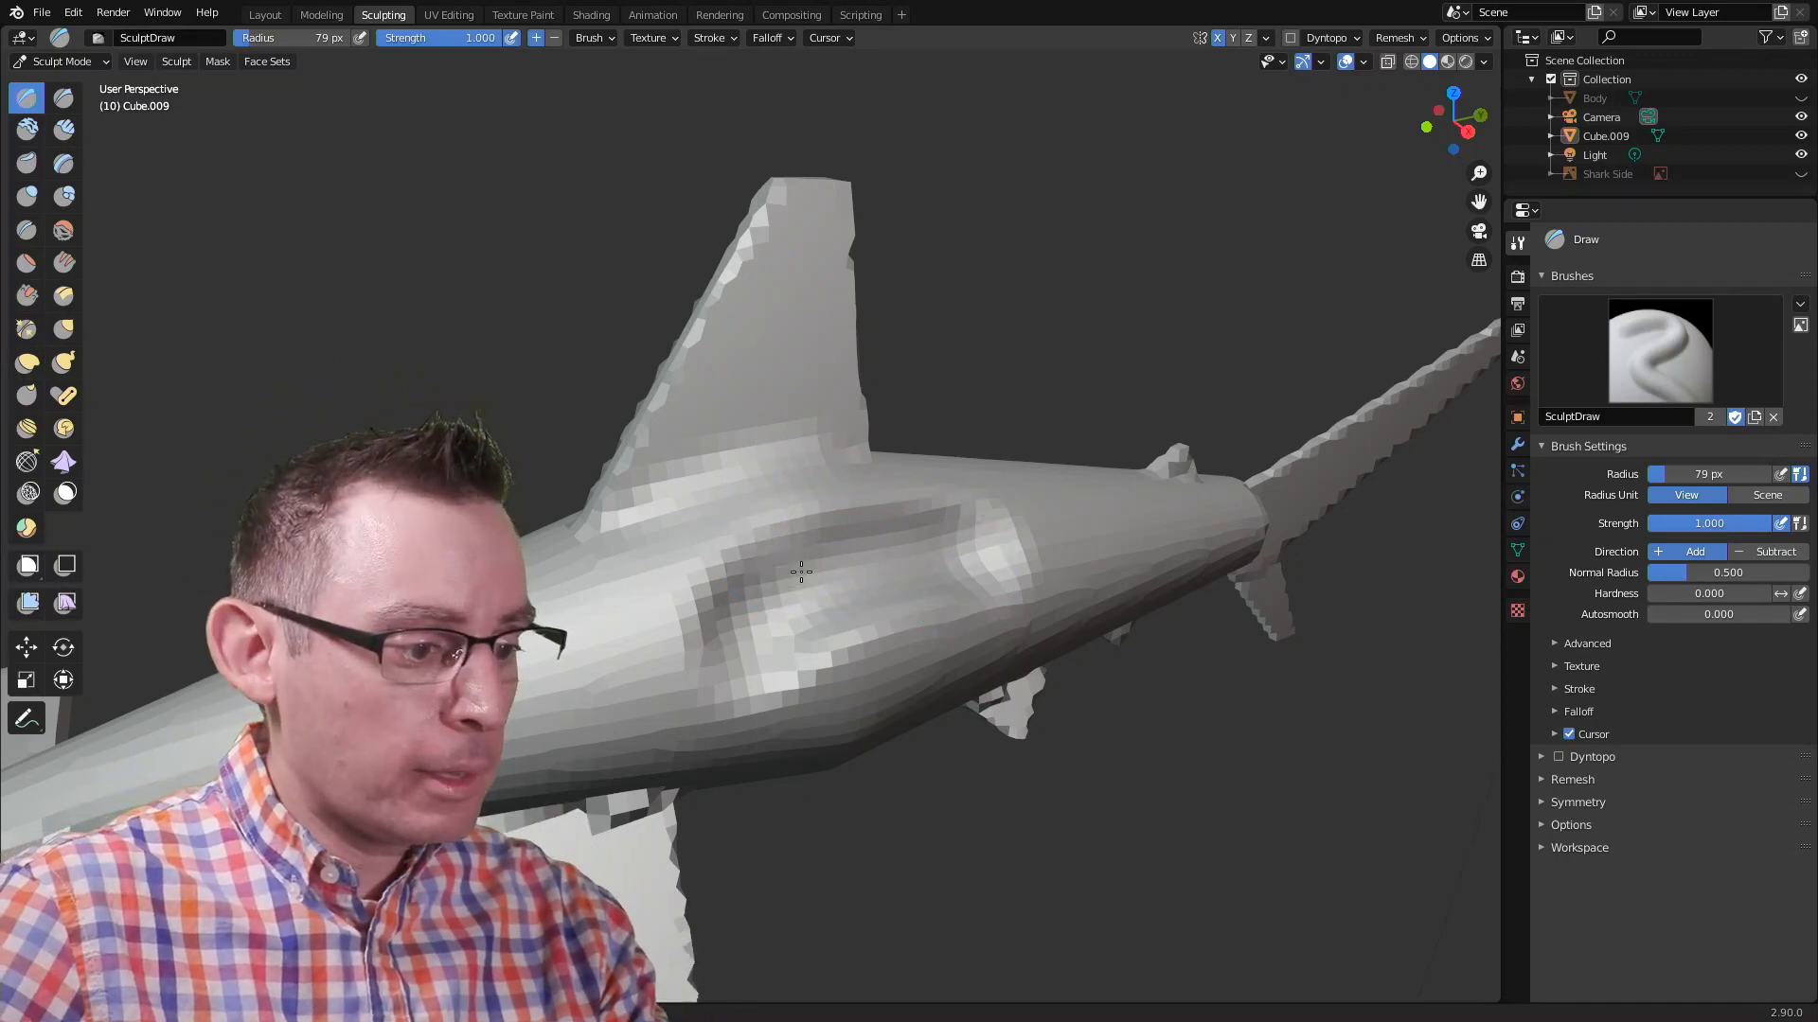
{"action": "mouse_move", "coordinate": [831, 541]}
{"action": "left_mouse_down"}
{"action": "mouse_move", "coordinate": [942, 525]}
{"action": "mouse_move", "coordinate": [1017, 541]}
{"action": "left_mouse_up"}
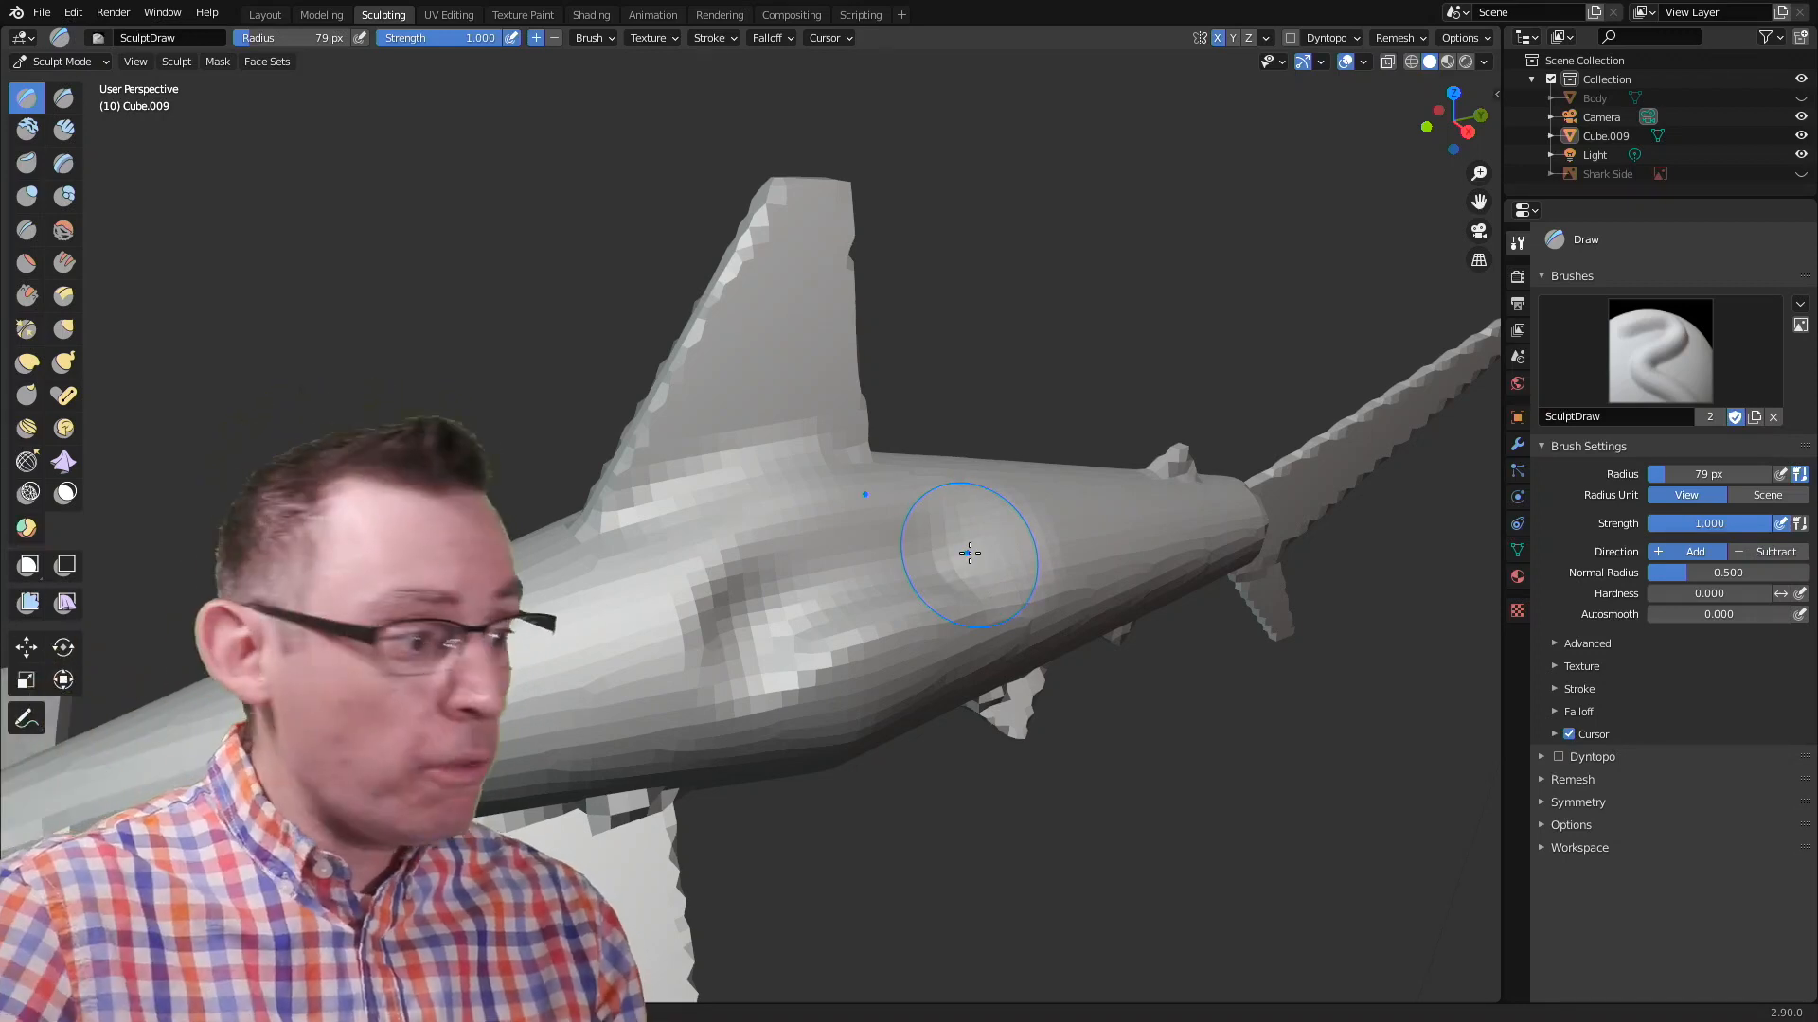
Step: Try to smooth the rough patch on the flank with the Smooth brush at strength 1.000 and undo it
{"action": "left_click", "coordinate": [64, 230]}
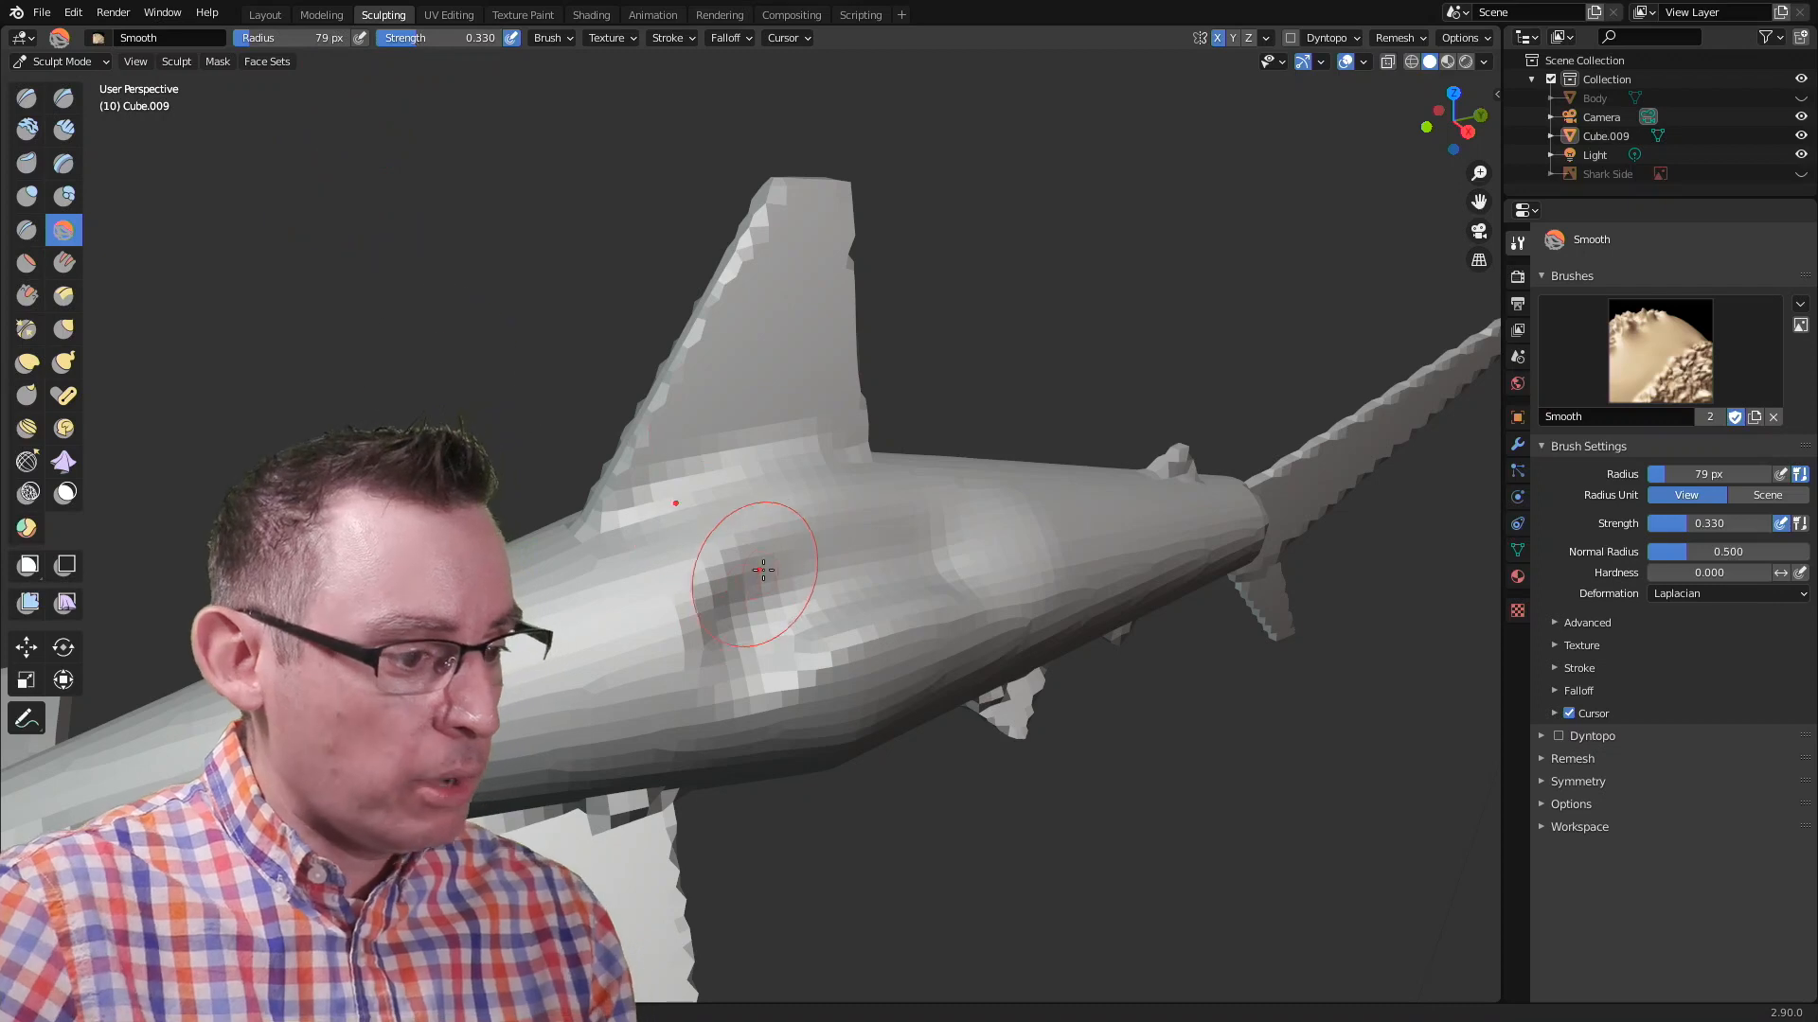
{"action": "left_click", "coordinate": [27, 97]}
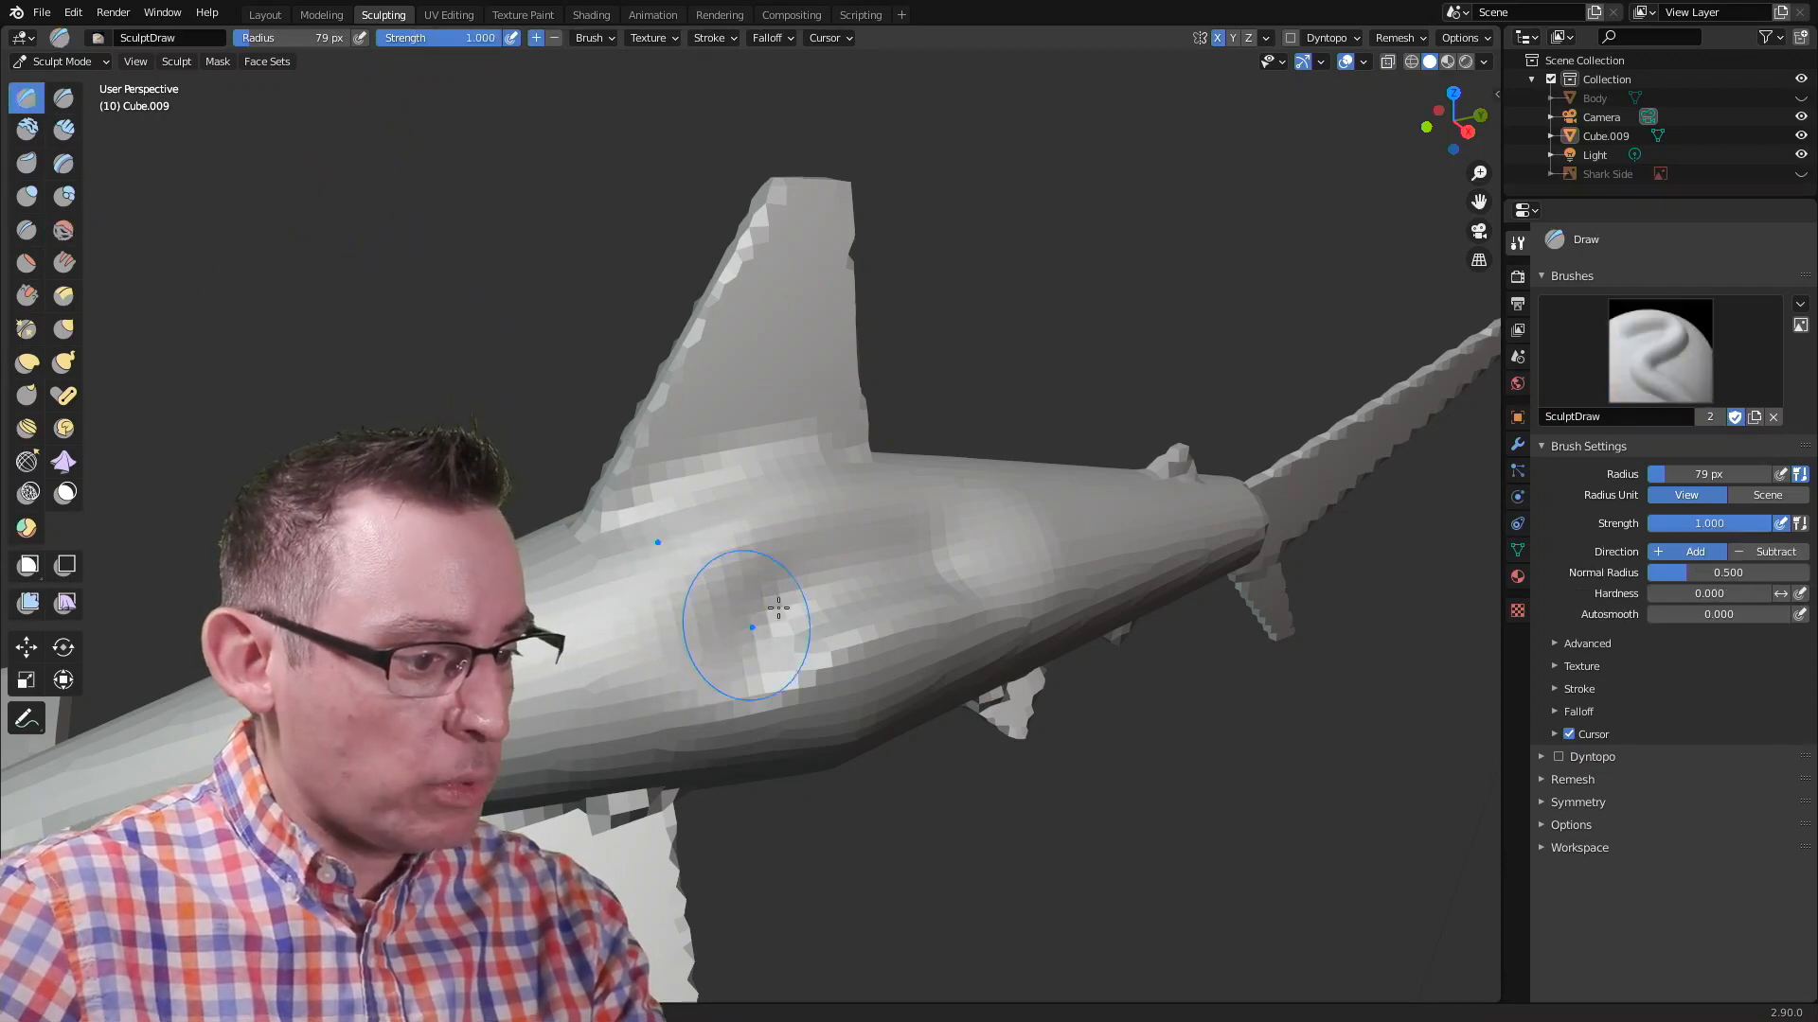
{"action": "left_click", "coordinate": [64, 230]}
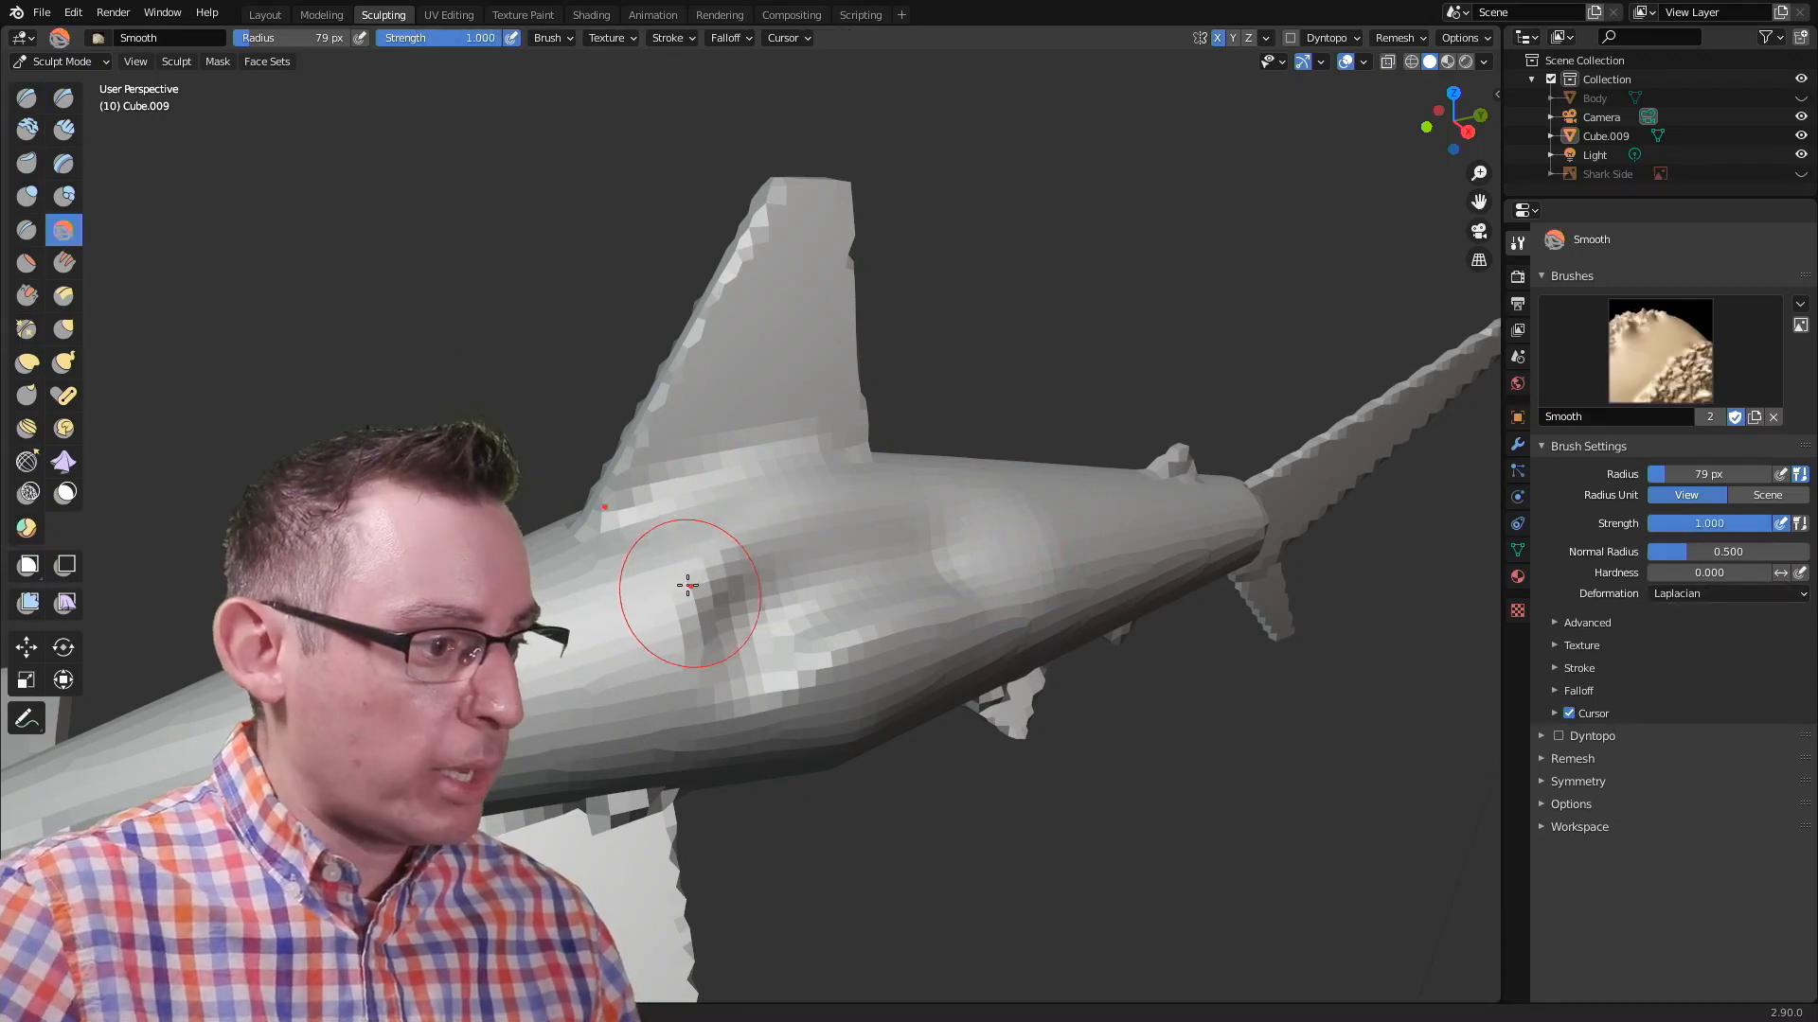
{"action": "mouse_move", "coordinate": [731, 613]}
{"action": "left_mouse_down"}
{"action": "mouse_move", "coordinate": [730, 596]}
{"action": "mouse_move", "coordinate": [779, 596]}
{"action": "mouse_move", "coordinate": [804, 642]}
{"action": "left_mouse_up"}
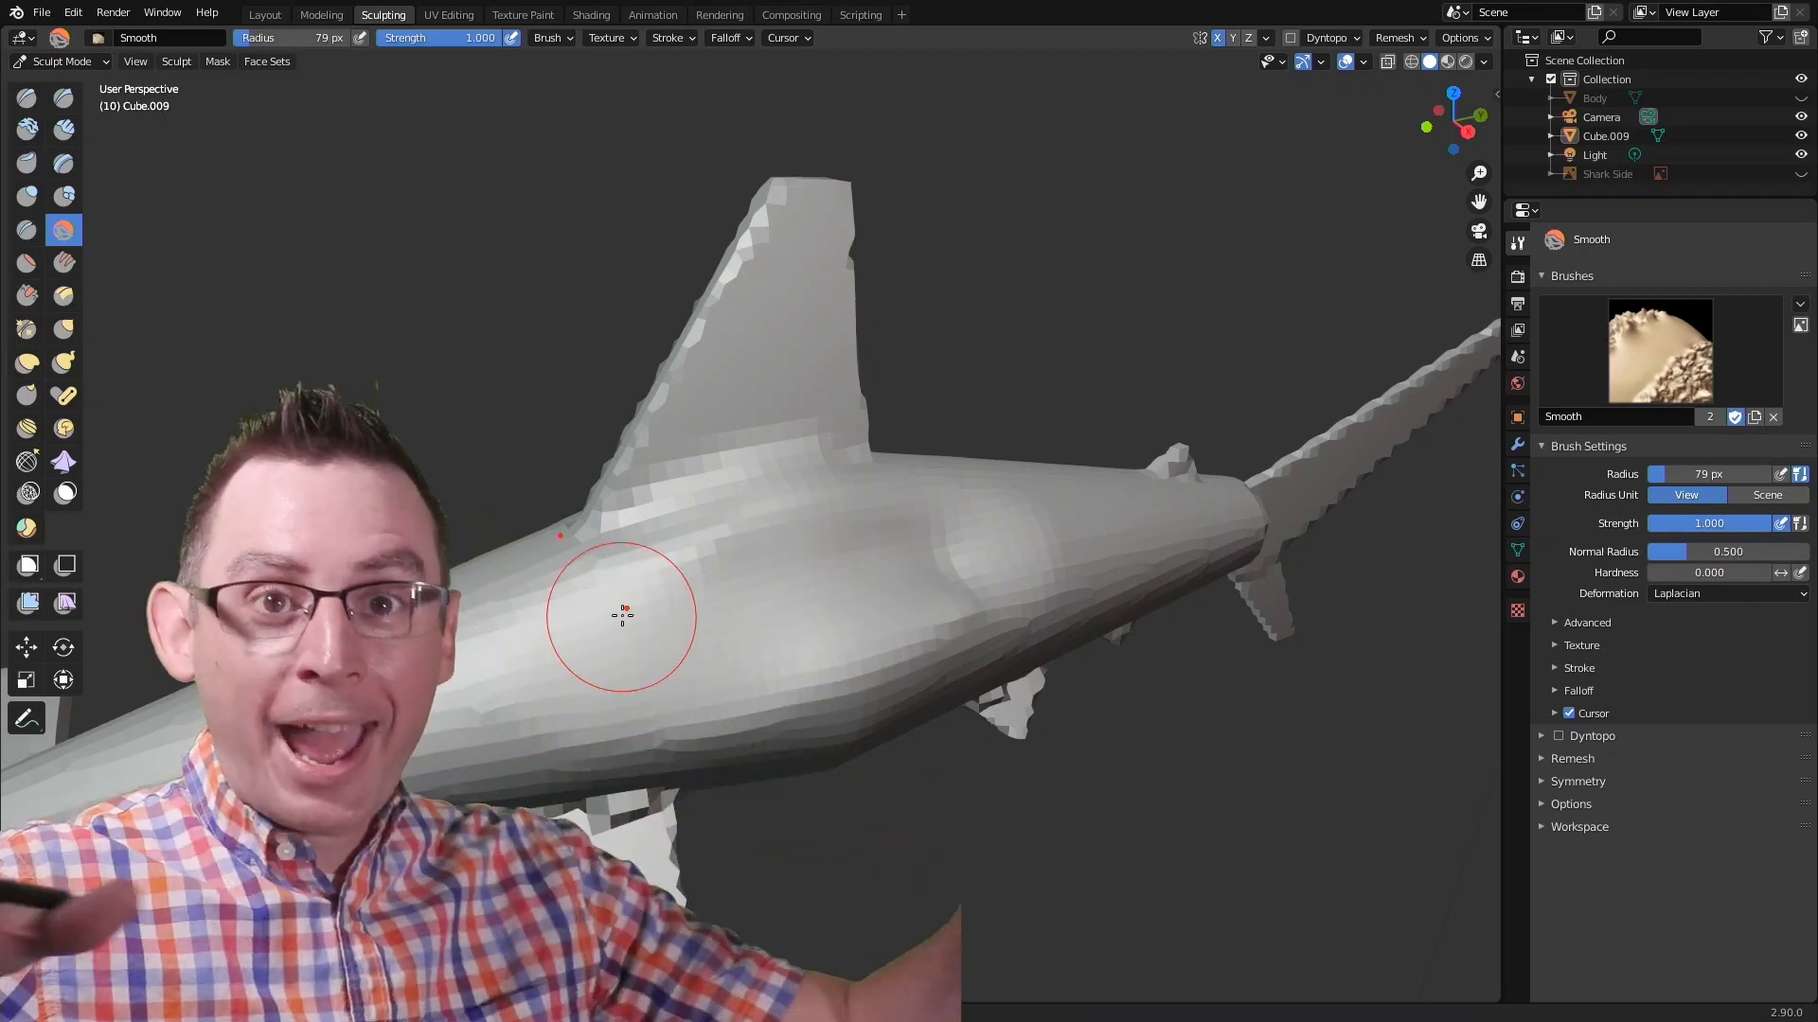
{"action": "key", "text": "ctrl+z"}
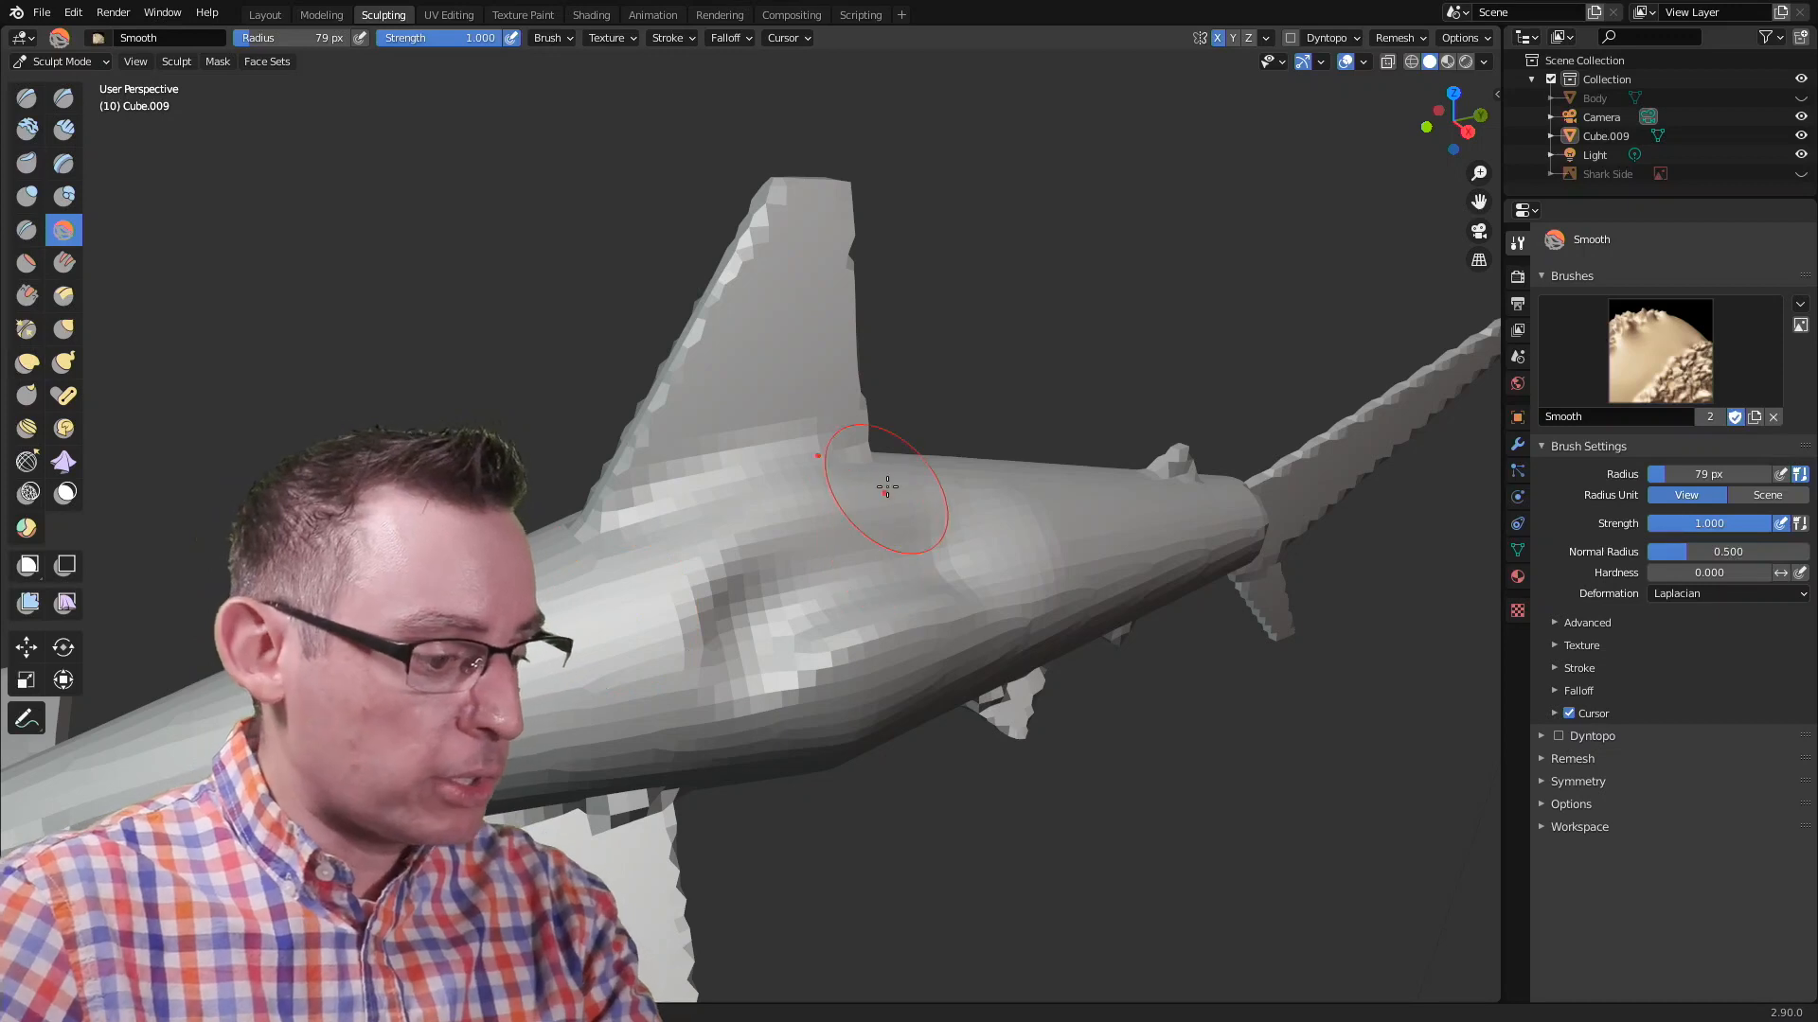
Step: Return to the Draw brush and even out the rough flank patch using its temporary smoothing mode
{"action": "middle_click_drag", "start_coordinate": [852, 556], "coordinate": [816, 546]}
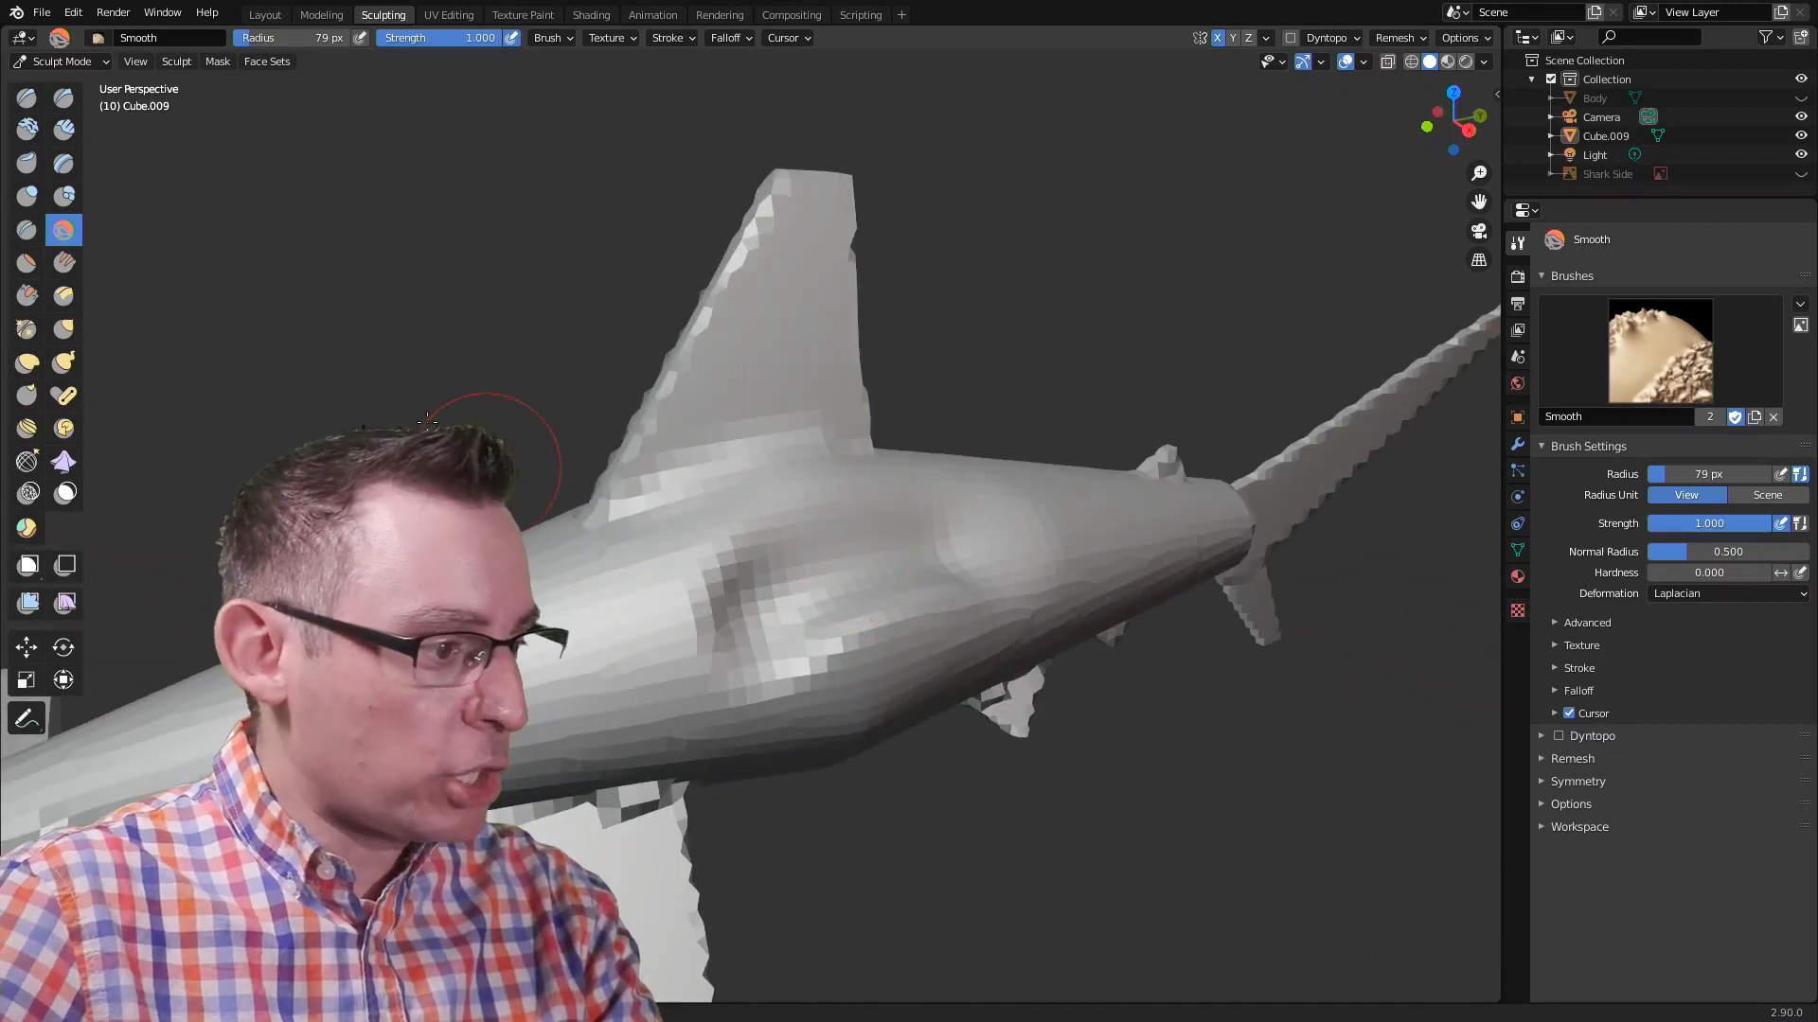
{"action": "left_click", "coordinate": [26, 98]}
{"action": "mouse_move", "coordinate": [658, 615]}
{"action": "left_mouse_down"}
{"action": "mouse_move", "coordinate": [650, 637]}
{"action": "mouse_move", "coordinate": [791, 641]}
{"action": "mouse_move", "coordinate": [1009, 523]}
{"action": "left_mouse_up"}
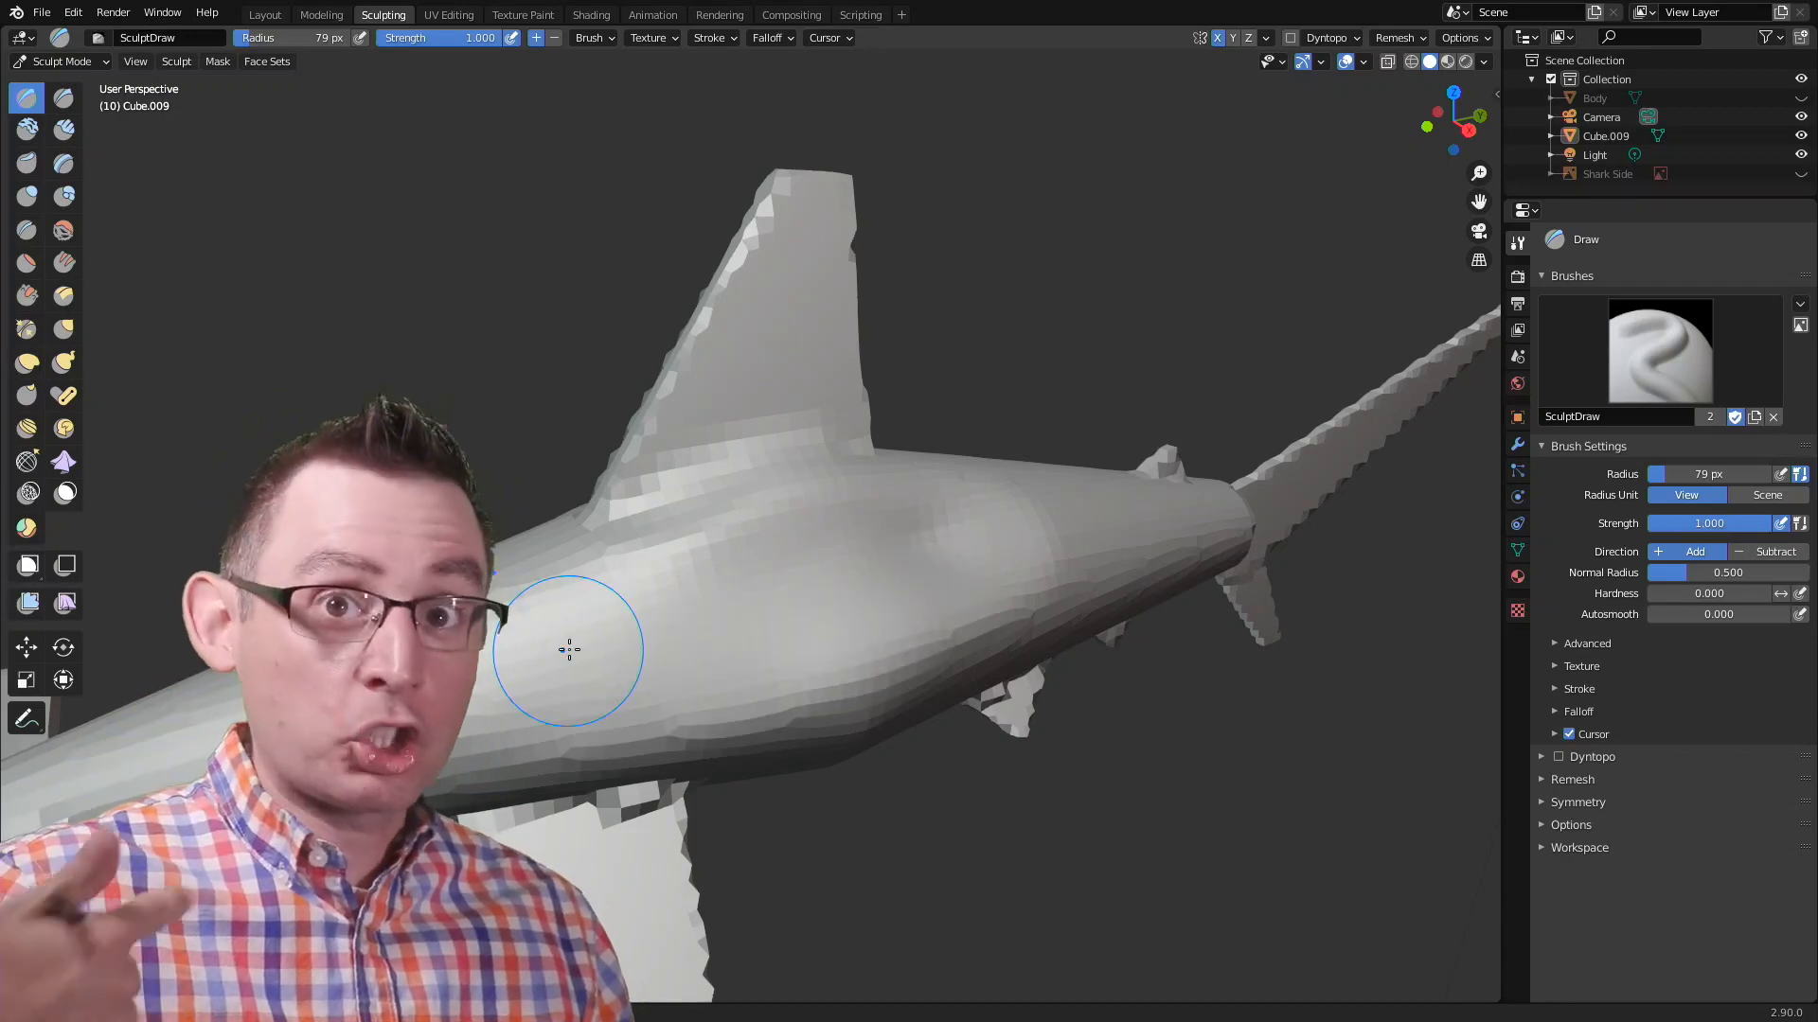
Step: Select the Smooth brush and lower its strength to 0.244
{"action": "left_click", "coordinate": [63, 230]}
{"action": "left_click_drag", "start_coordinate": [473, 42], "coordinate": [404, 49]}
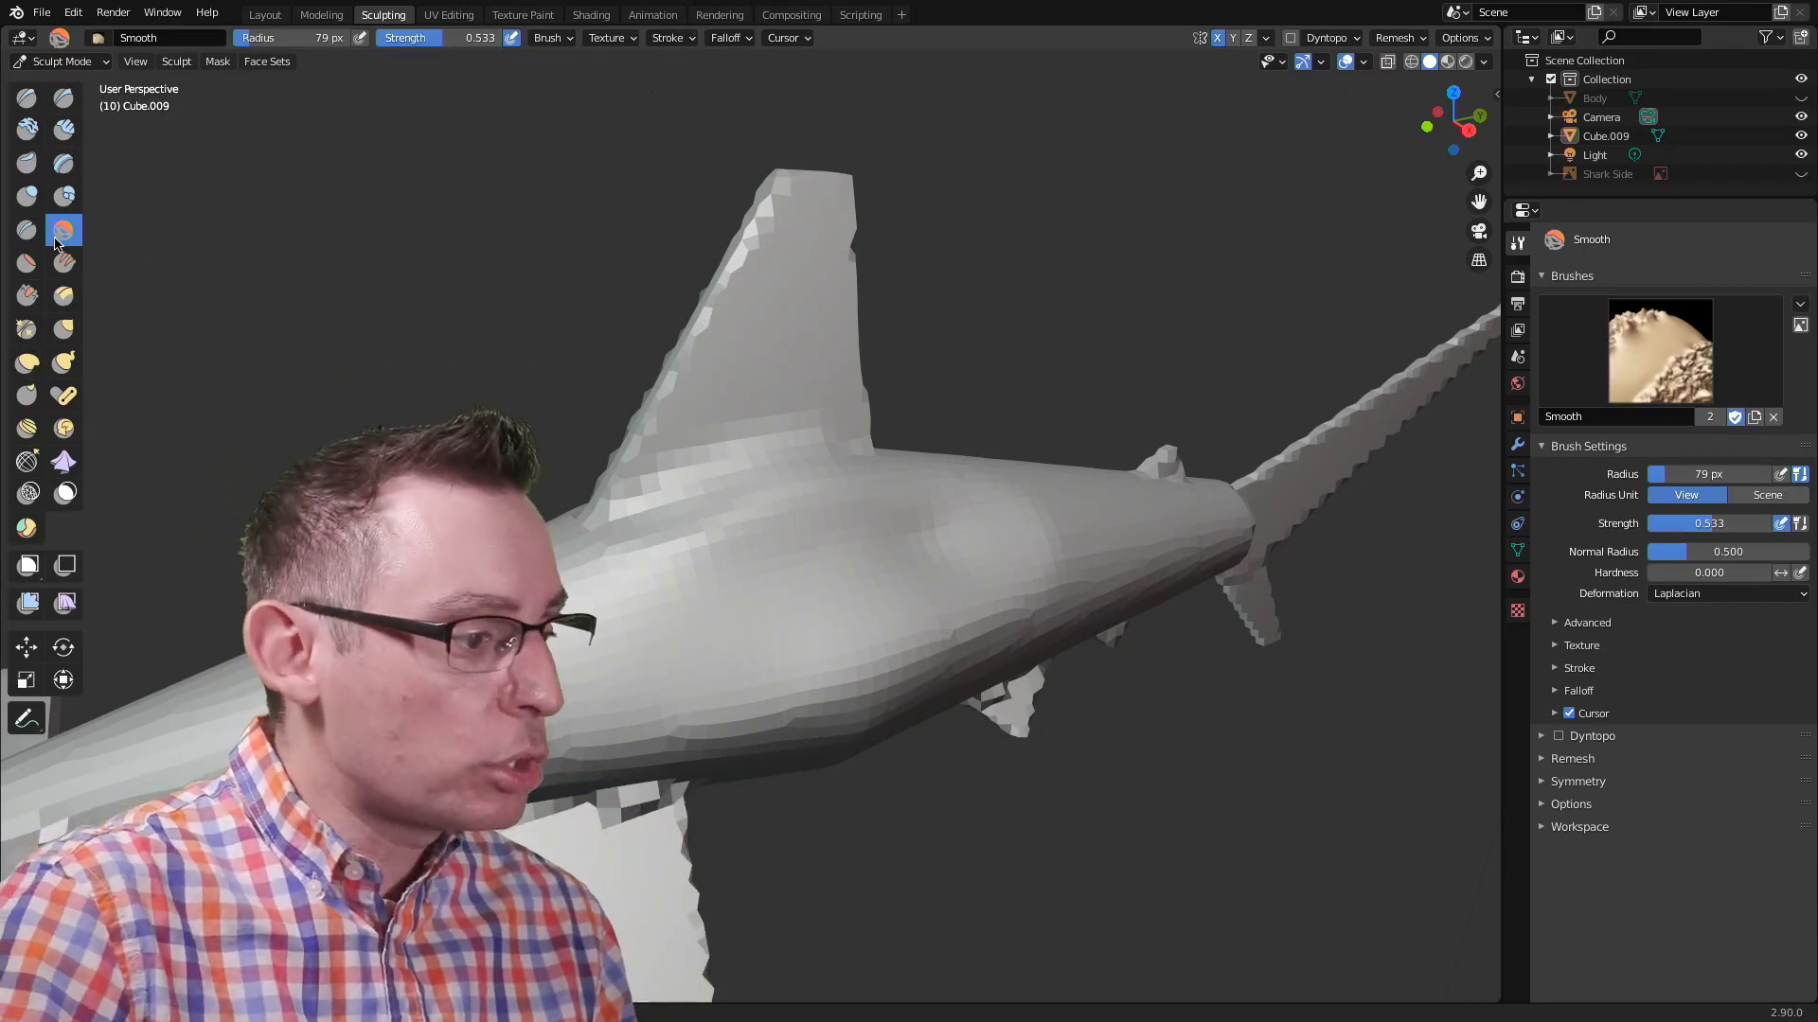
{"action": "left_click_drag", "start_coordinate": [425, 46], "coordinate": [390, 43]}
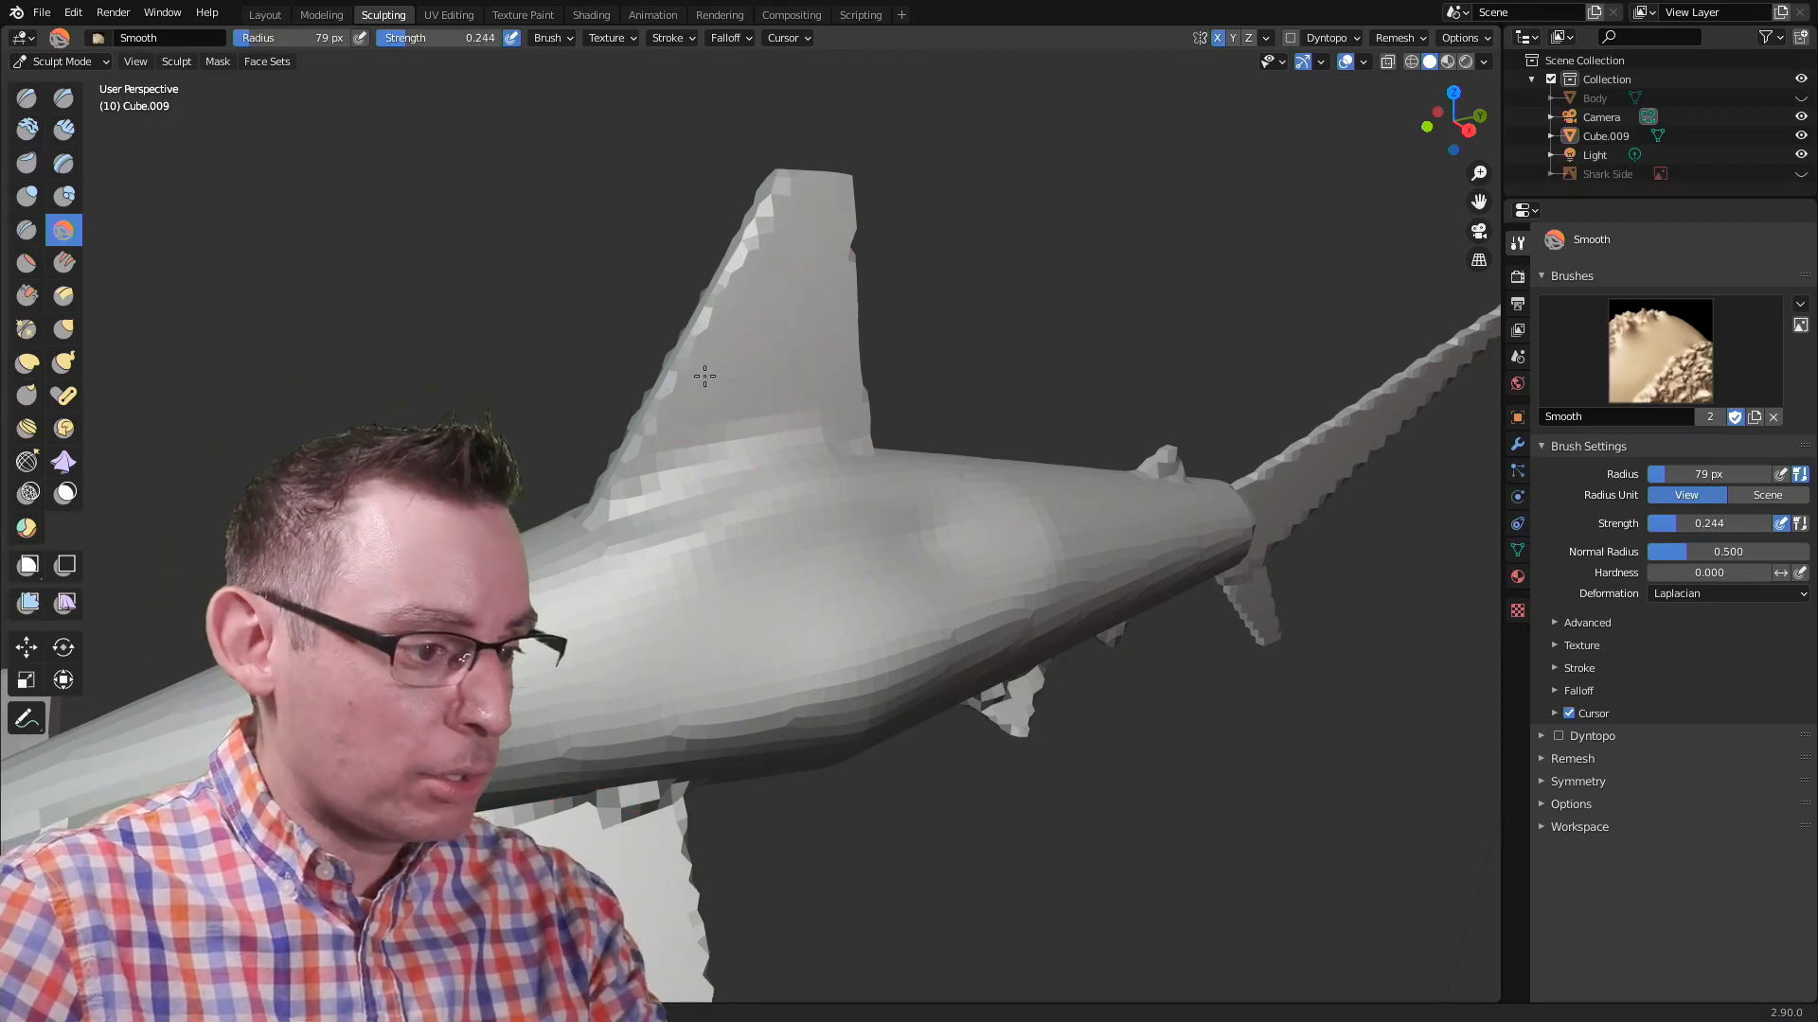
Step: Choose the Grab brush, set its radius to 244 px and pull the flank below the dorsal fin outward into a broad bulge
{"action": "mouse_move", "coordinate": [698, 555]}
{"action": "middle_mouse_down"}
{"action": "mouse_move", "coordinate": [832, 471]}
{"action": "mouse_move", "coordinate": [759, 503]}
{"action": "mouse_move", "coordinate": [863, 407]}
{"action": "mouse_move", "coordinate": [837, 422]}
{"action": "middle_mouse_up"}
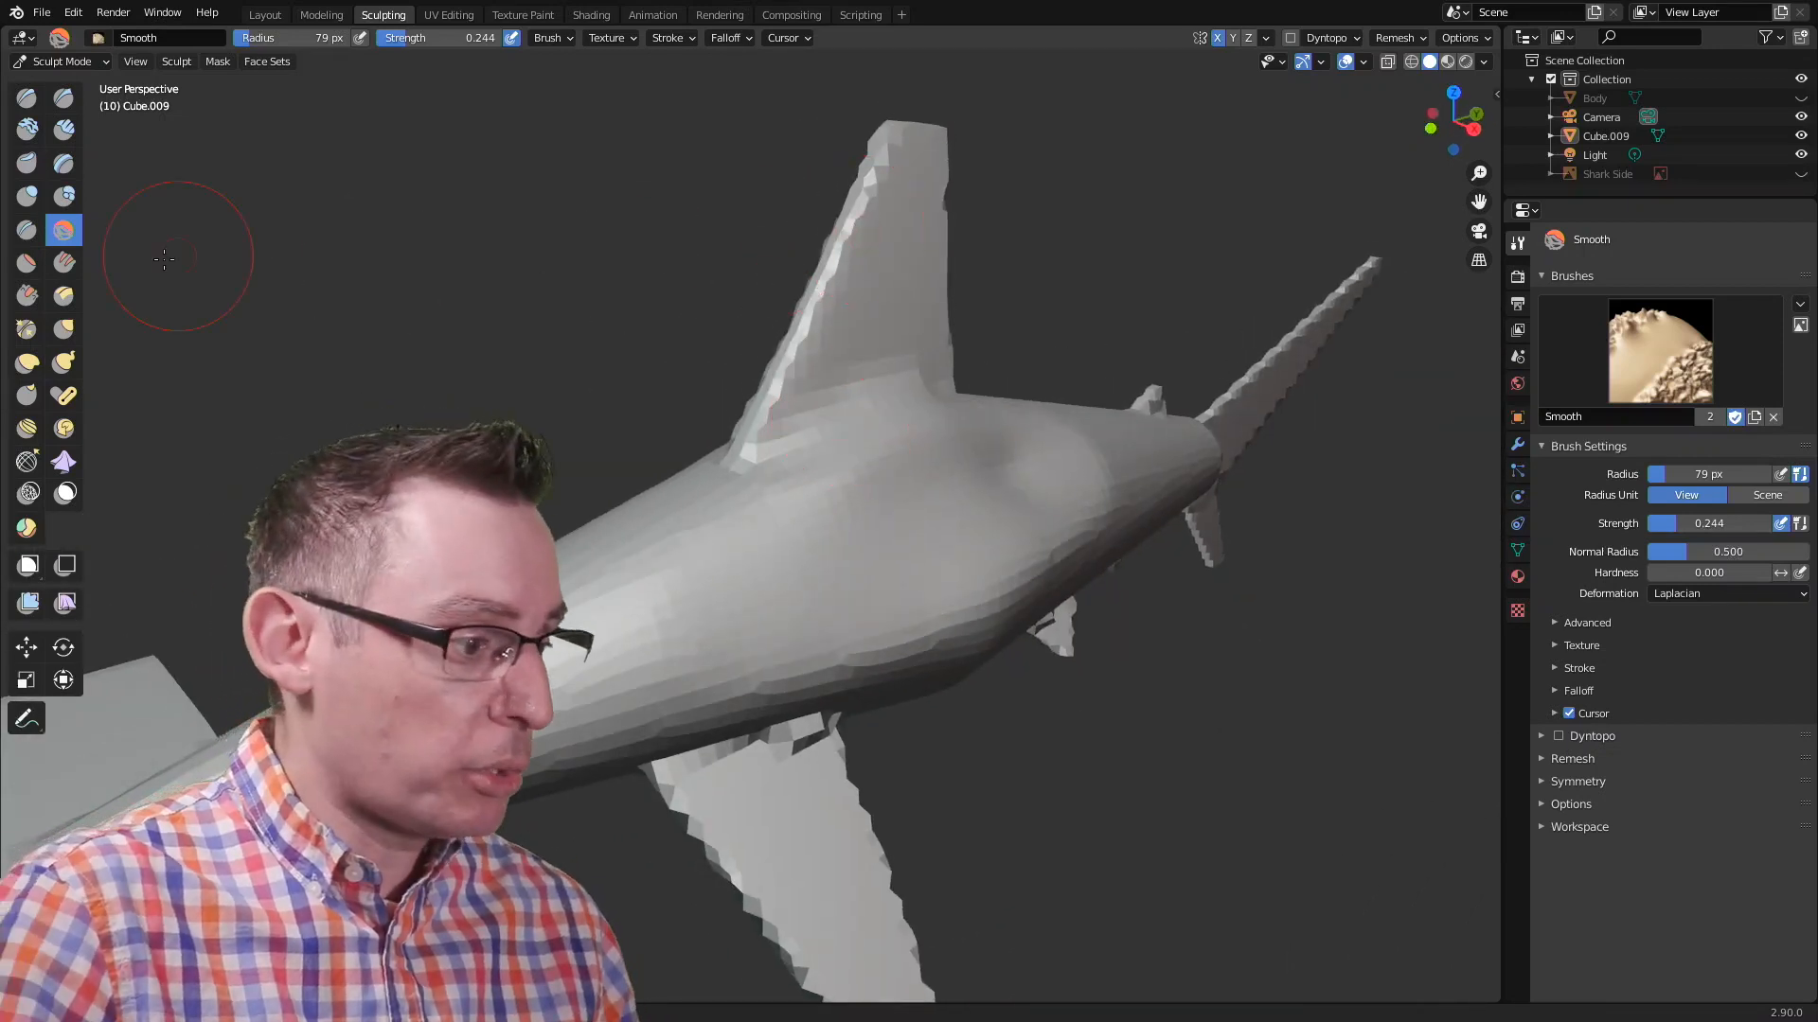
{"action": "left_click", "coordinate": [64, 331]}
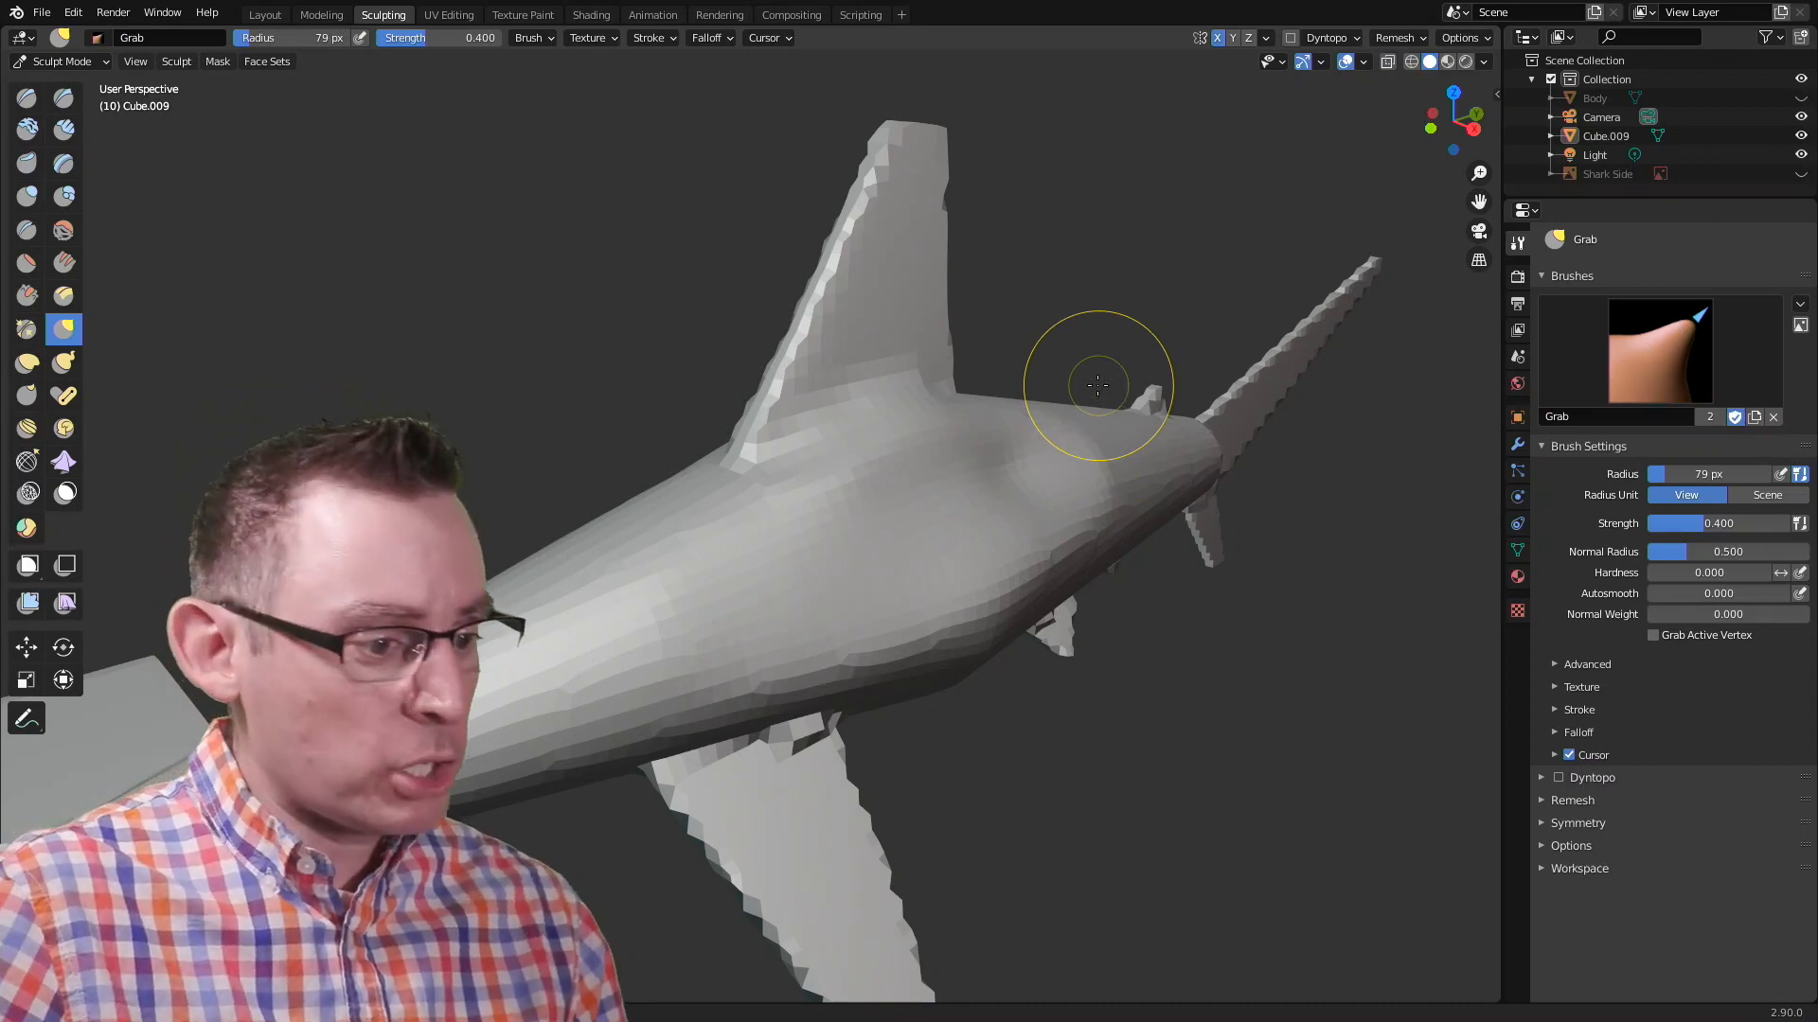
{"action": "key", "text": "f"}
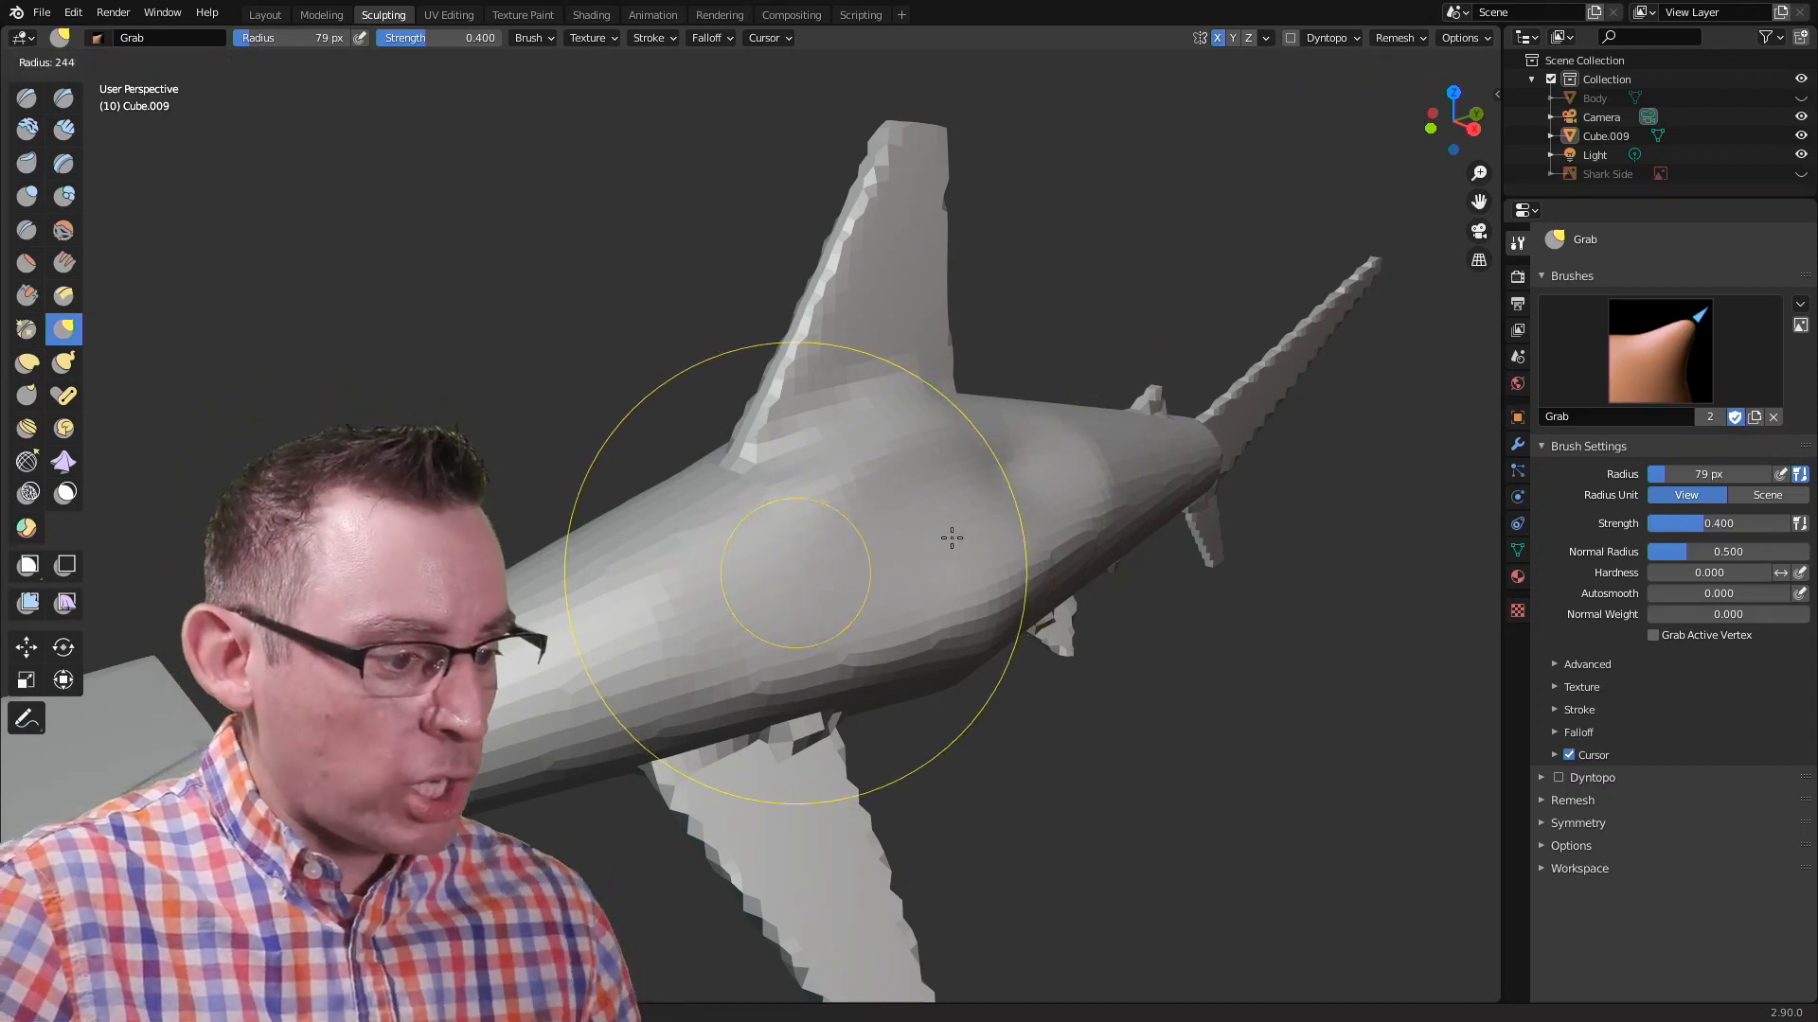
{"action": "left_click", "coordinate": [951, 538]}
{"action": "mouse_move", "coordinate": [1038, 478]}
{"action": "middle_mouse_down"}
{"action": "mouse_move", "coordinate": [1074, 507]}
{"action": "mouse_move", "coordinate": [981, 488]}
{"action": "mouse_move", "coordinate": [980, 519]}
{"action": "middle_mouse_up"}
{"action": "left_click_drag", "start_coordinate": [825, 505], "coordinate": [1082, 580]}
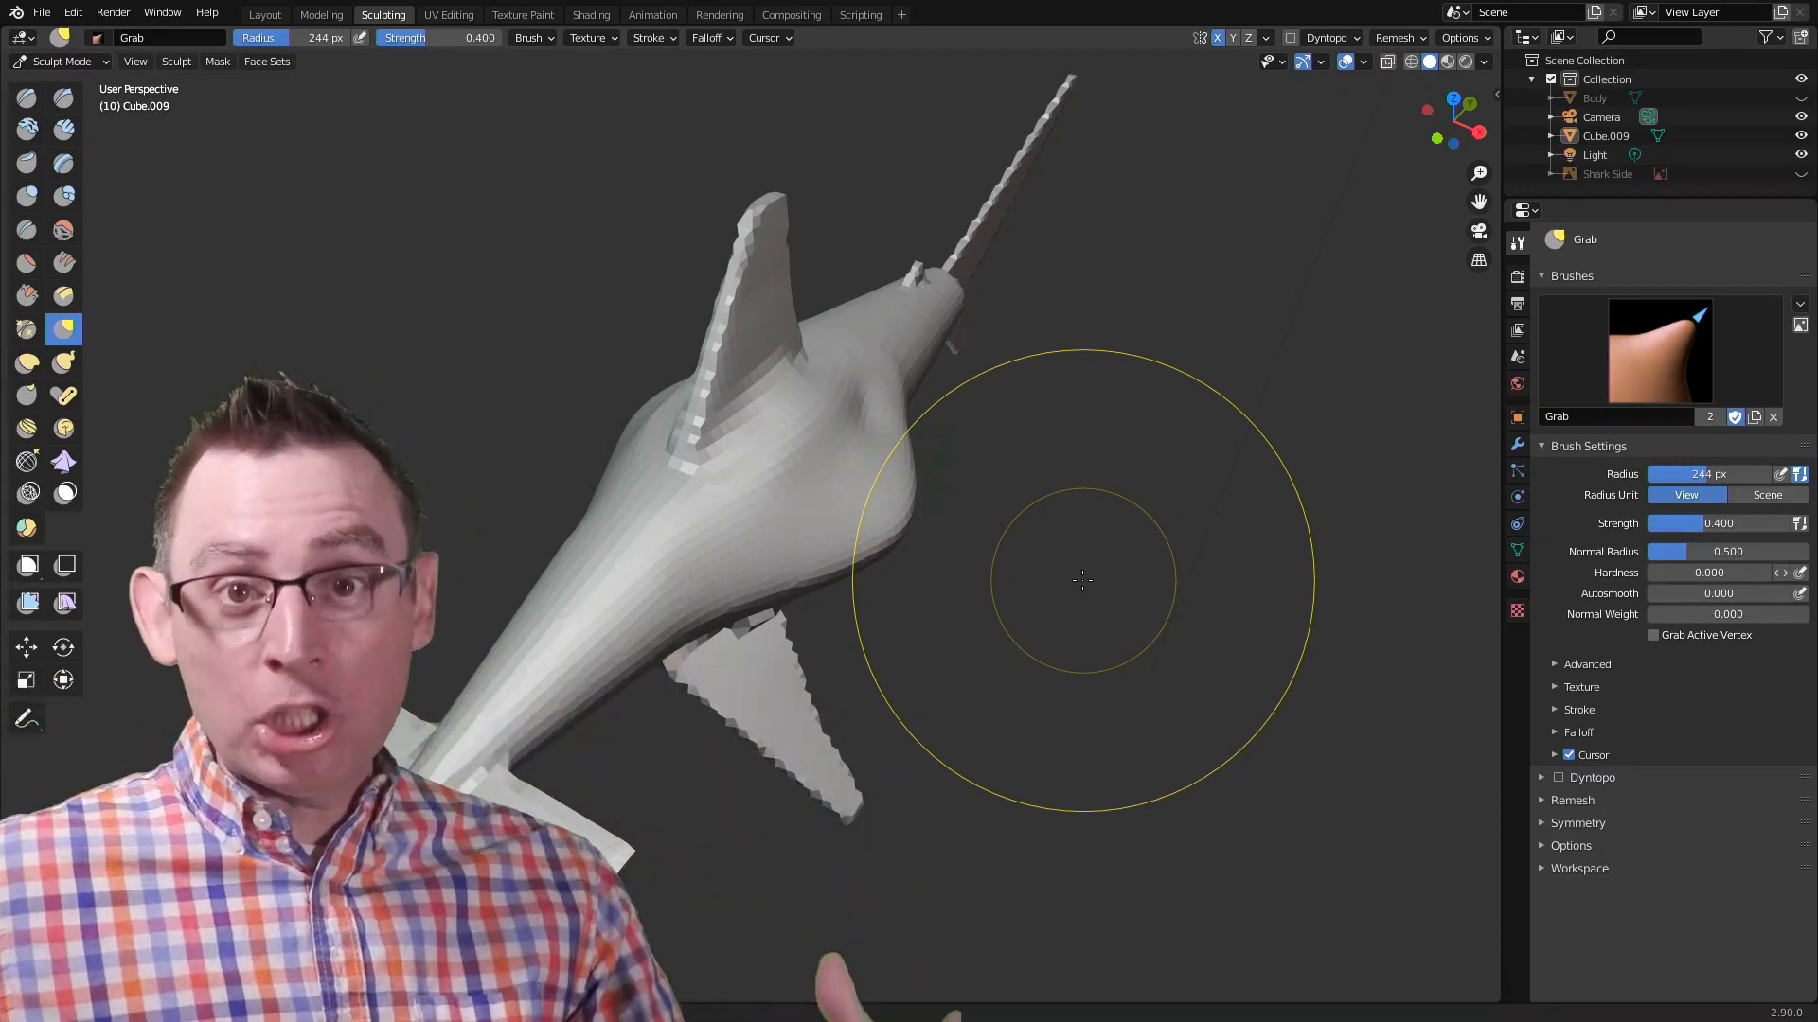
Step: Reduce the Grab brush radius to 63 px and pull small lumps out of the upper flank beside the dorsal fin
{"action": "middle_click_drag", "start_coordinate": [1082, 579], "coordinate": [897, 462]}
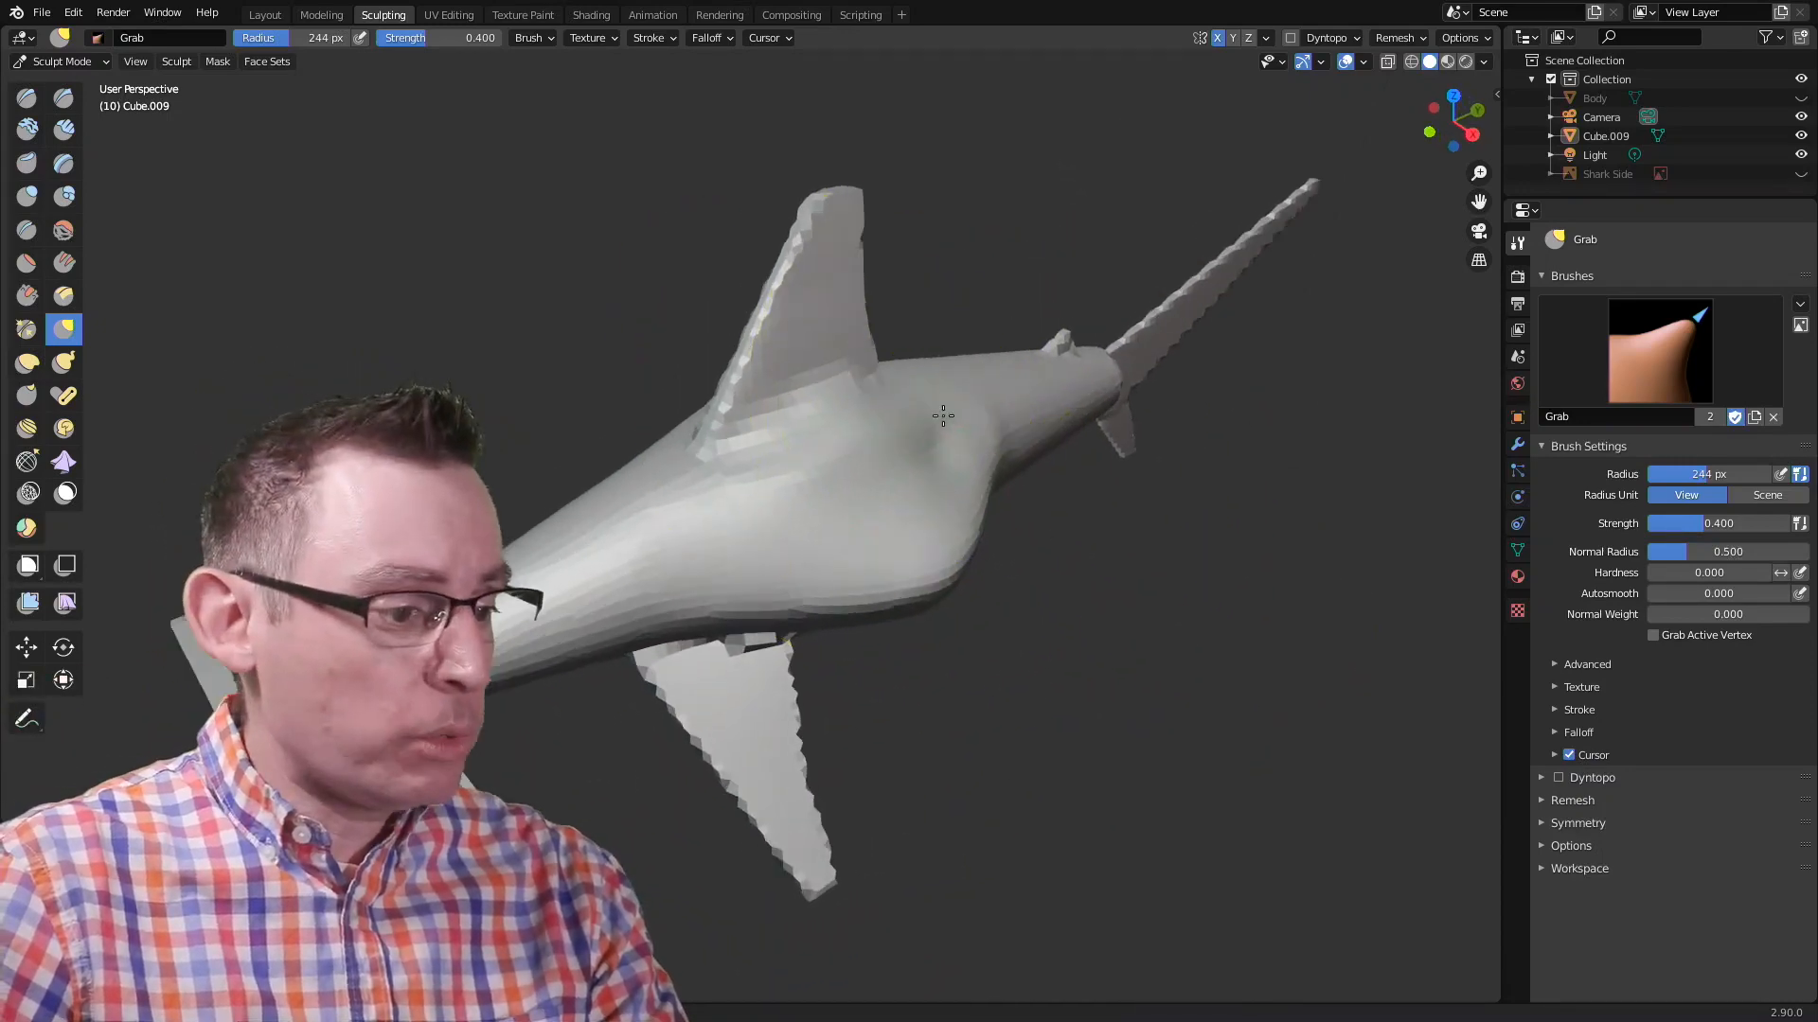
{"action": "scroll", "coordinate": [946, 470], "scroll_direction": "up", "scroll_amount": 5}
{"action": "key", "text": "f"}
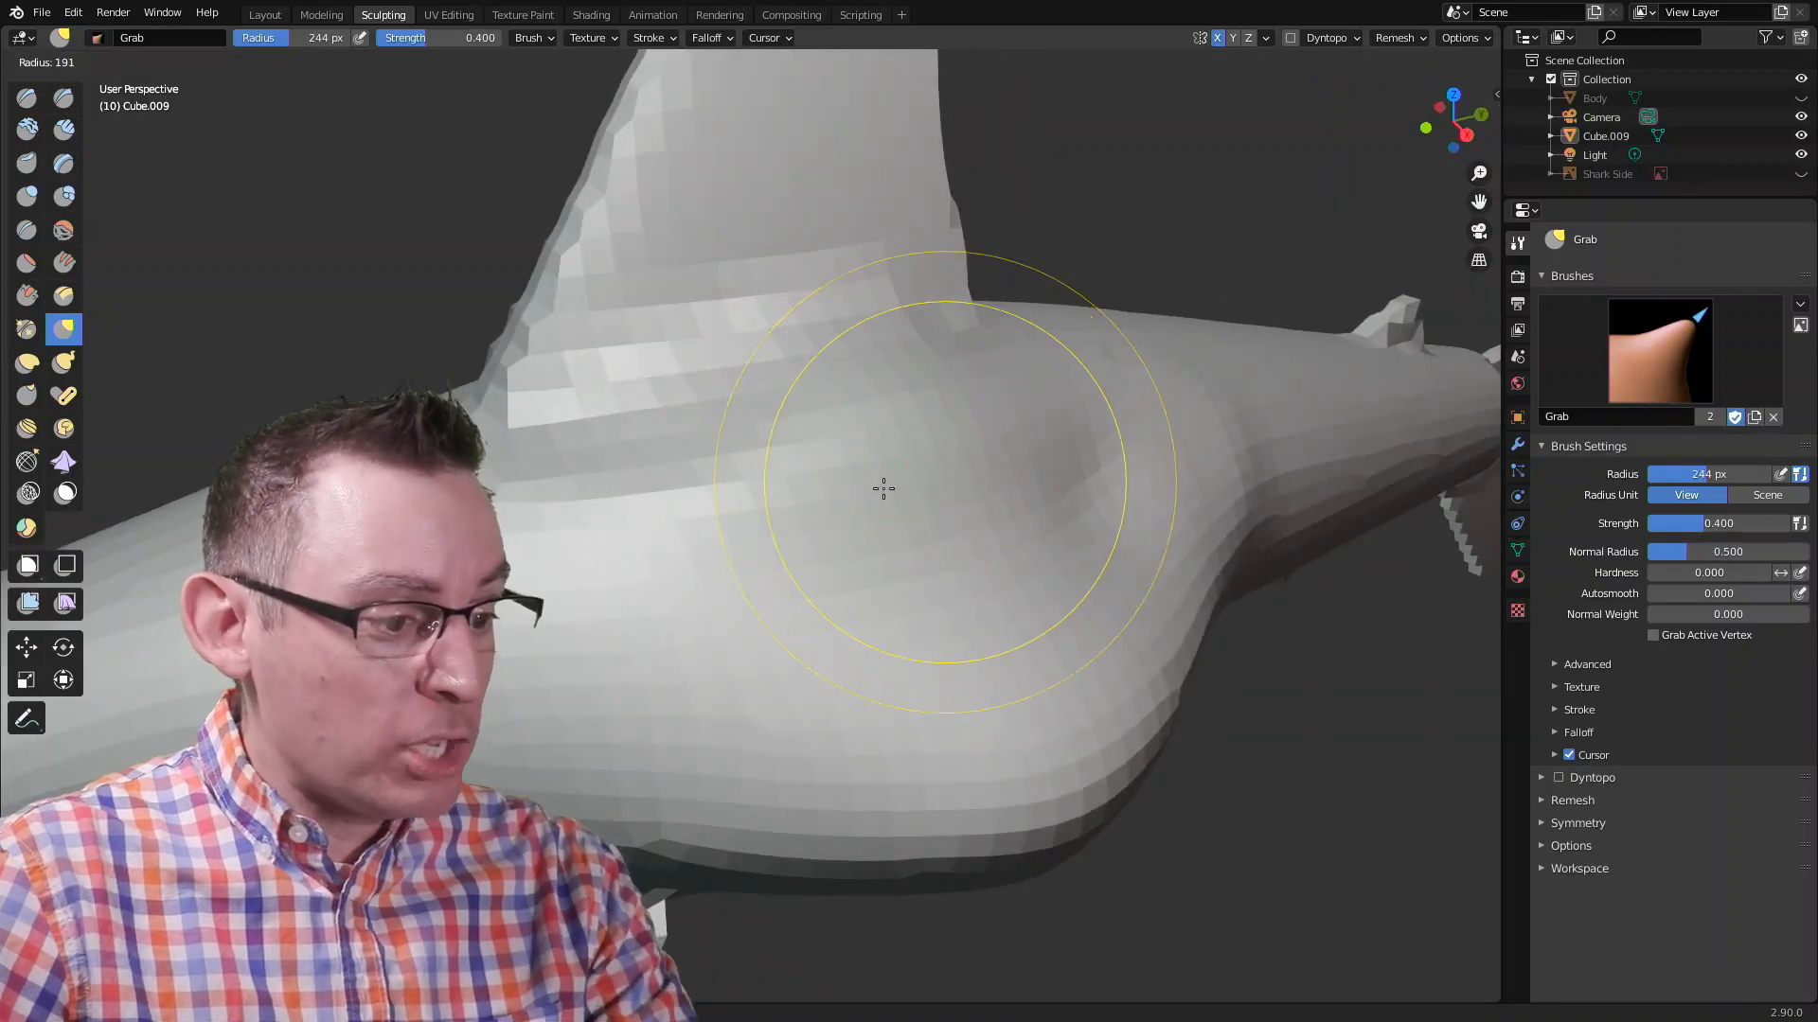
{"action": "left_click", "coordinate": [772, 512]}
{"action": "middle_click_drag", "start_coordinate": [882, 485], "coordinate": [1006, 536]}
{"action": "mouse_move", "coordinate": [1006, 536]}
{"action": "left_mouse_down"}
{"action": "mouse_move", "coordinate": [1047, 479]}
{"action": "mouse_move", "coordinate": [1100, 312]}
{"action": "left_mouse_up"}
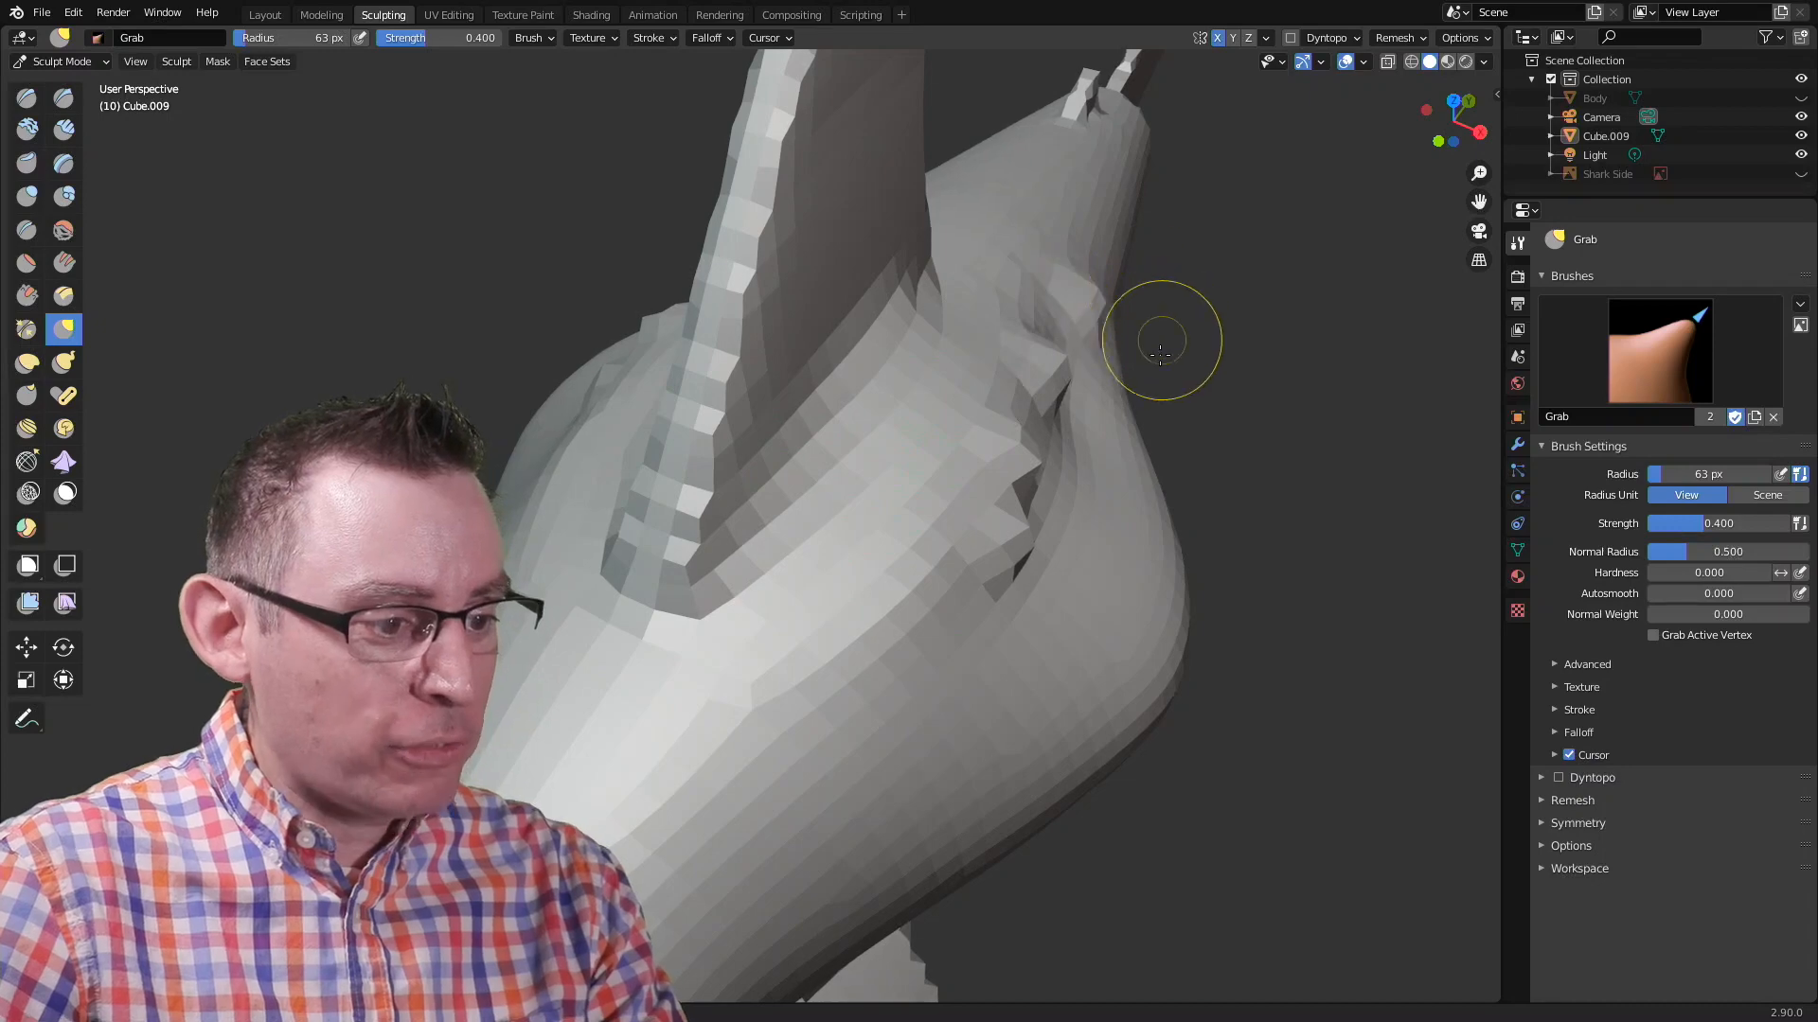
{"action": "middle_click_drag", "start_coordinate": [1168, 316], "coordinate": [1065, 366]}
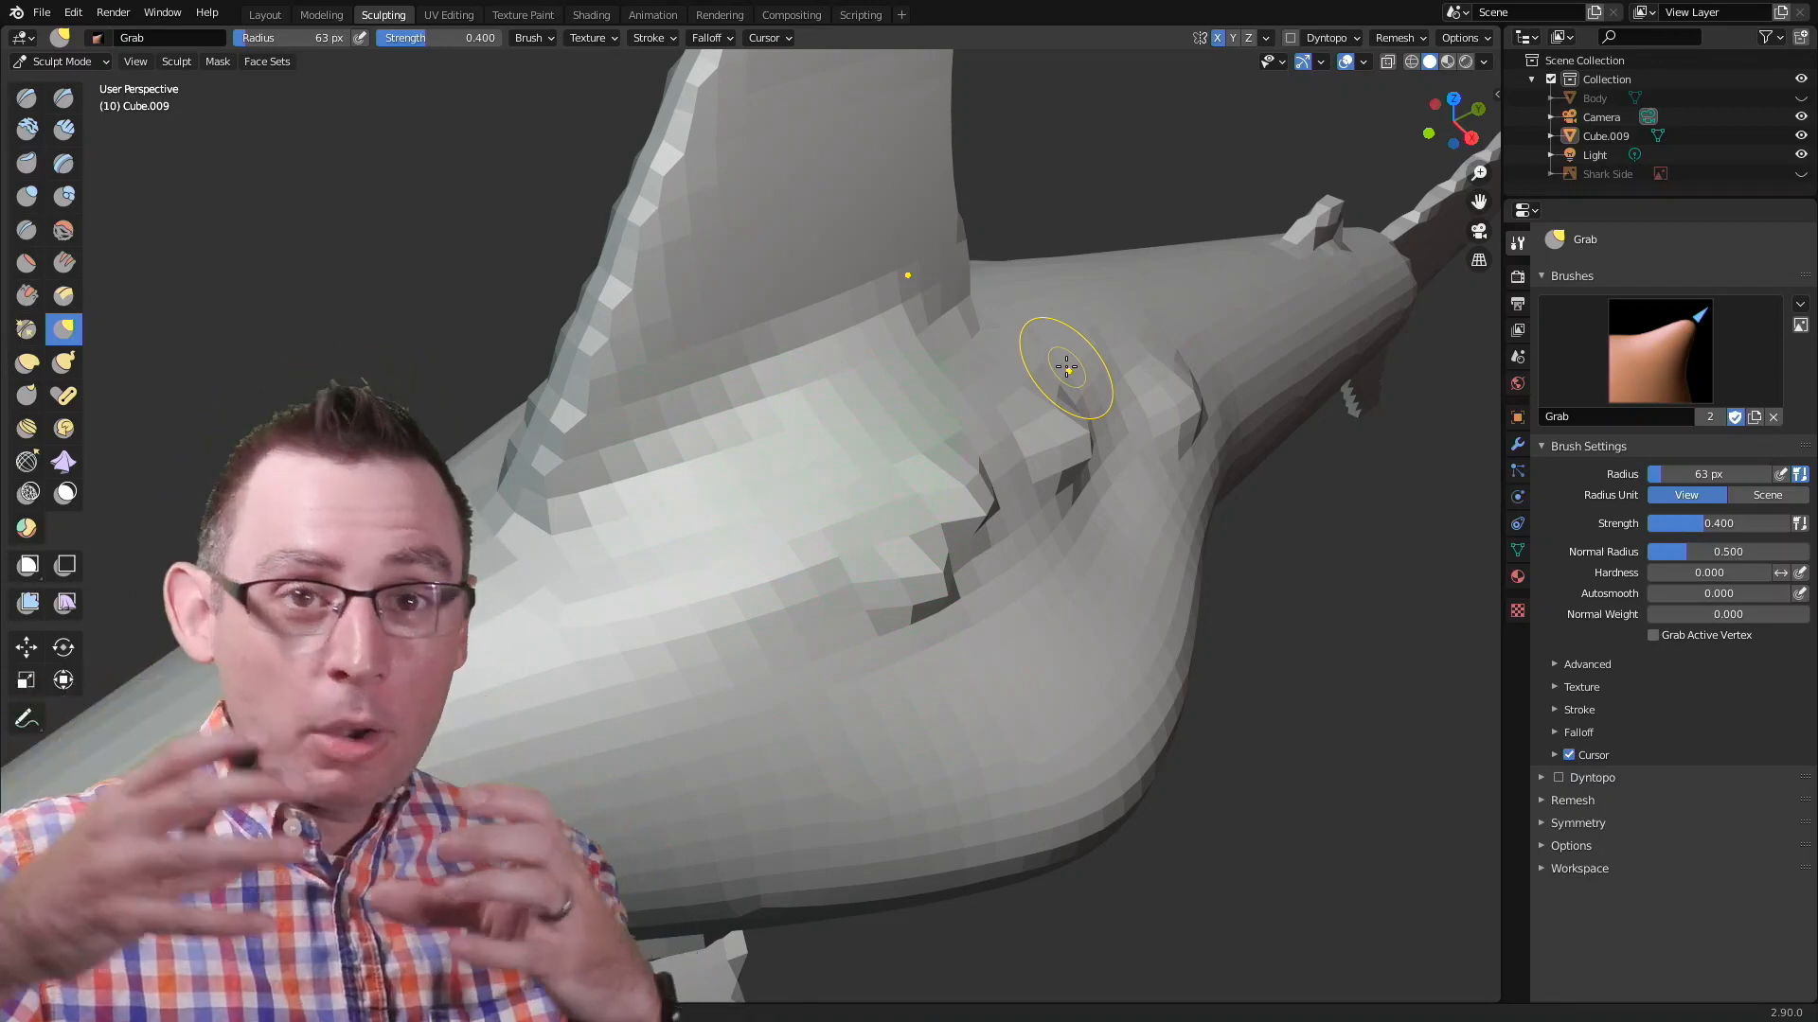
Step: Set the Grab brush radius to 243 px and reshape the pectoral fin, bulging its front edge and pulling its tip towards the tail
{"action": "key", "text": "f"}
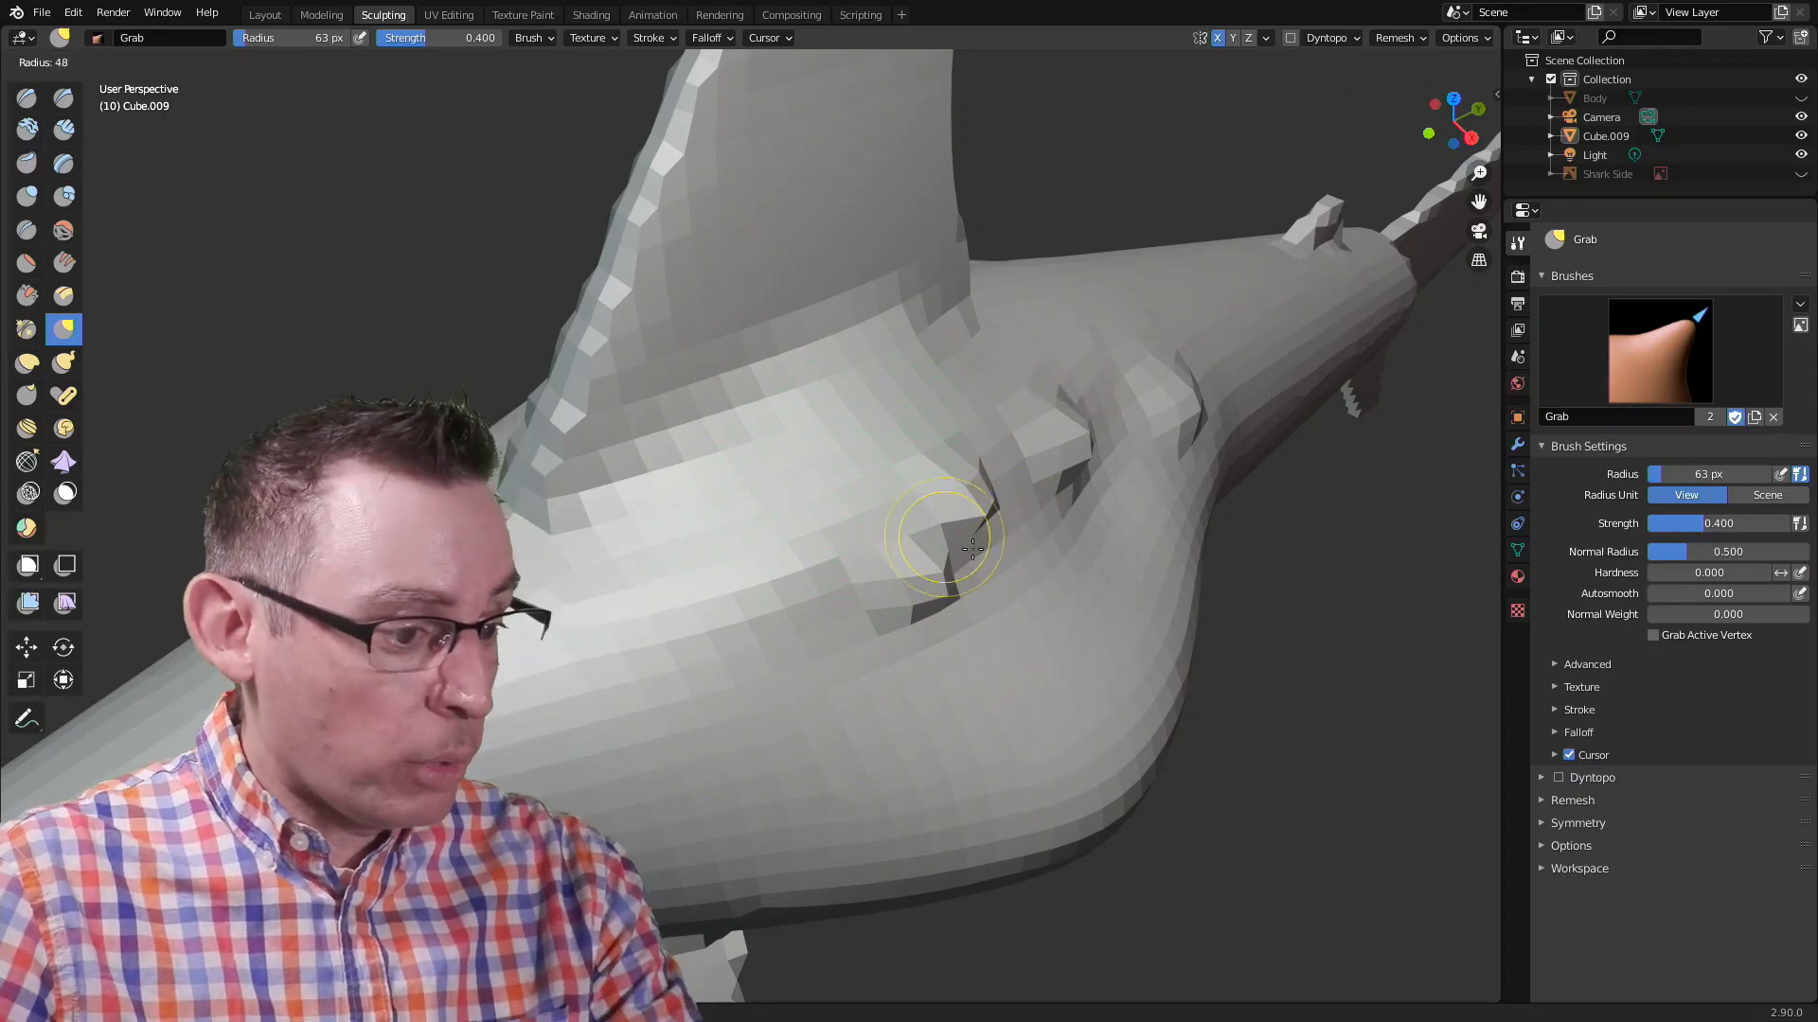
{"action": "left_click", "coordinate": [1113, 535]}
{"action": "mouse_move", "coordinate": [1113, 535]}
{"action": "middle_mouse_down"}
{"action": "mouse_move", "coordinate": [981, 473]}
{"action": "mouse_move", "coordinate": [852, 548]}
{"action": "mouse_move", "coordinate": [900, 650]}
{"action": "mouse_move", "coordinate": [1083, 730]}
{"action": "mouse_move", "coordinate": [894, 602]}
{"action": "mouse_move", "coordinate": [994, 568]}
{"action": "mouse_move", "coordinate": [986, 677]}
{"action": "middle_mouse_up"}
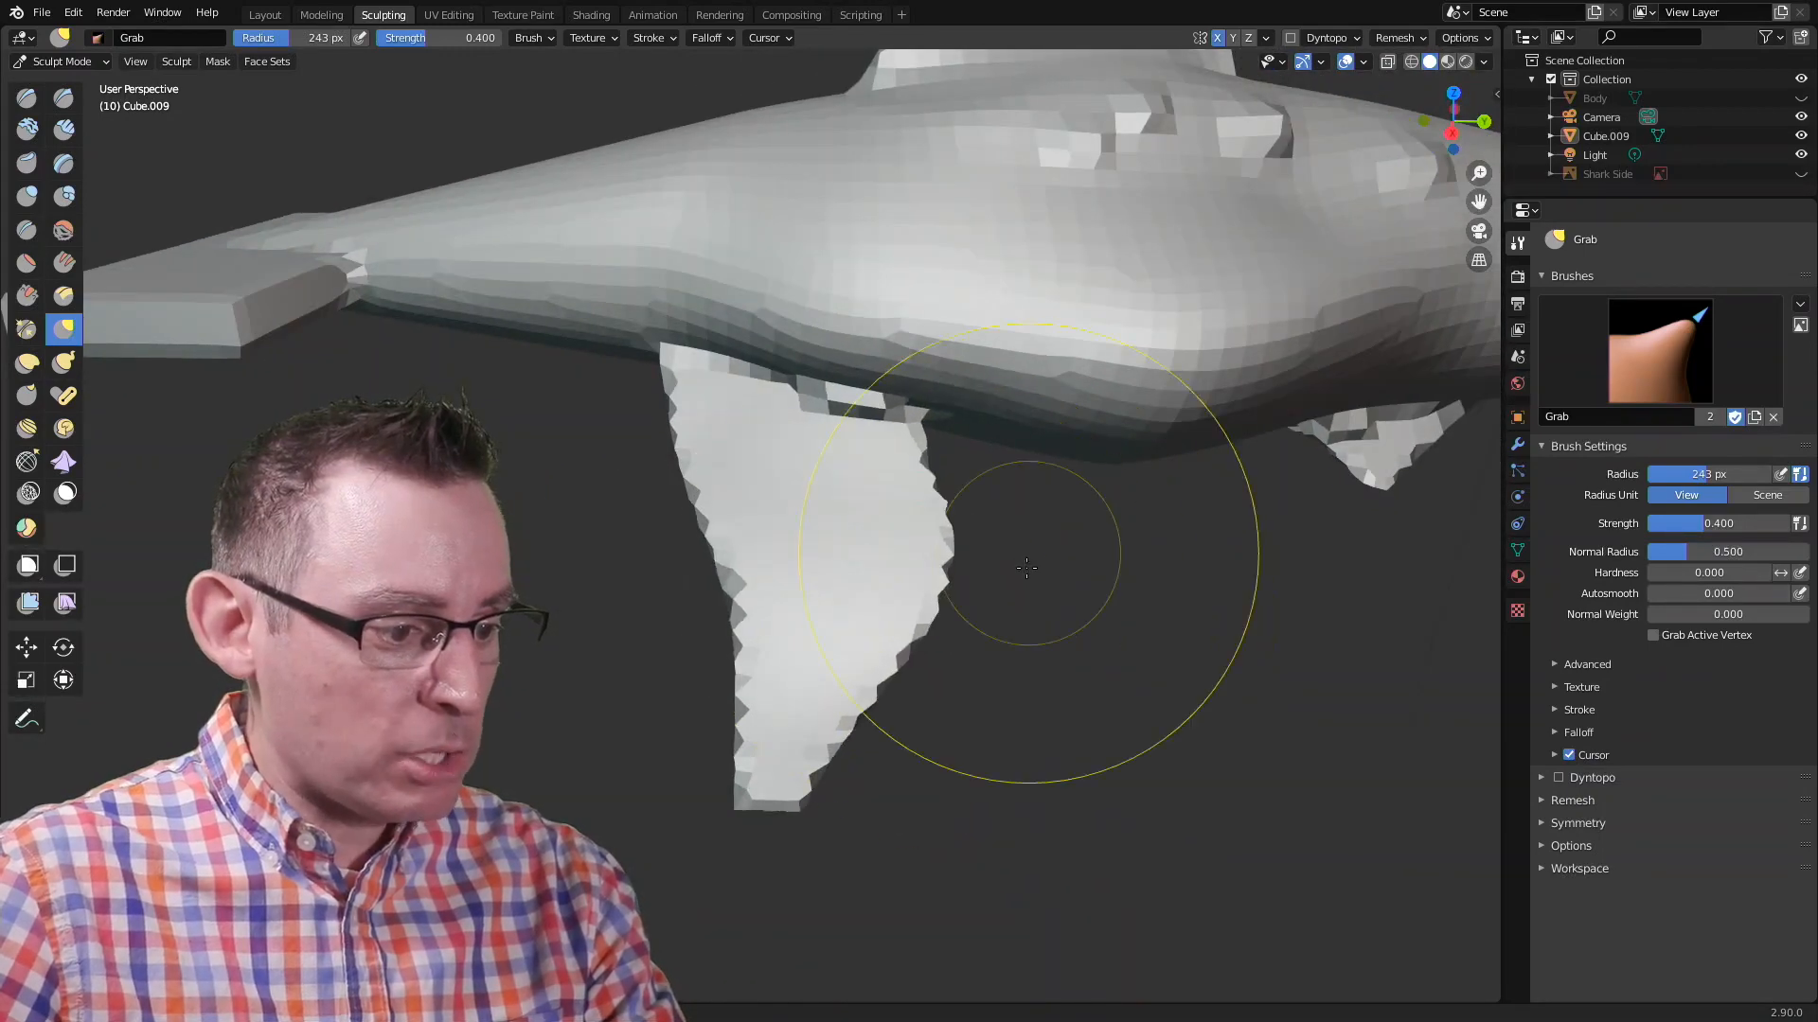
{"action": "left_click_drag", "start_coordinate": [717, 545], "coordinate": [654, 540]}
{"action": "left_click_drag", "start_coordinate": [742, 706], "coordinate": [700, 710]}
{"action": "left_click_drag", "start_coordinate": [820, 791], "coordinate": [921, 759]}
{"action": "mouse_move", "coordinate": [758, 728]}
{"action": "left_mouse_down"}
{"action": "mouse_move", "coordinate": [830, 723]}
{"action": "mouse_move", "coordinate": [699, 702]}
{"action": "left_mouse_up"}
{"action": "left_click_drag", "start_coordinate": [657, 430], "coordinate": [625, 421]}
{"action": "mouse_move", "coordinate": [549, 572]}
{"action": "middle_mouse_down"}
{"action": "mouse_move", "coordinate": [822, 625]}
{"action": "mouse_move", "coordinate": [764, 551]}
{"action": "mouse_move", "coordinate": [617, 669]}
{"action": "mouse_move", "coordinate": [613, 710]}
{"action": "middle_mouse_up"}
{"action": "scroll", "coordinate": [779, 531], "scroll_direction": "down", "scroll_amount": 5}
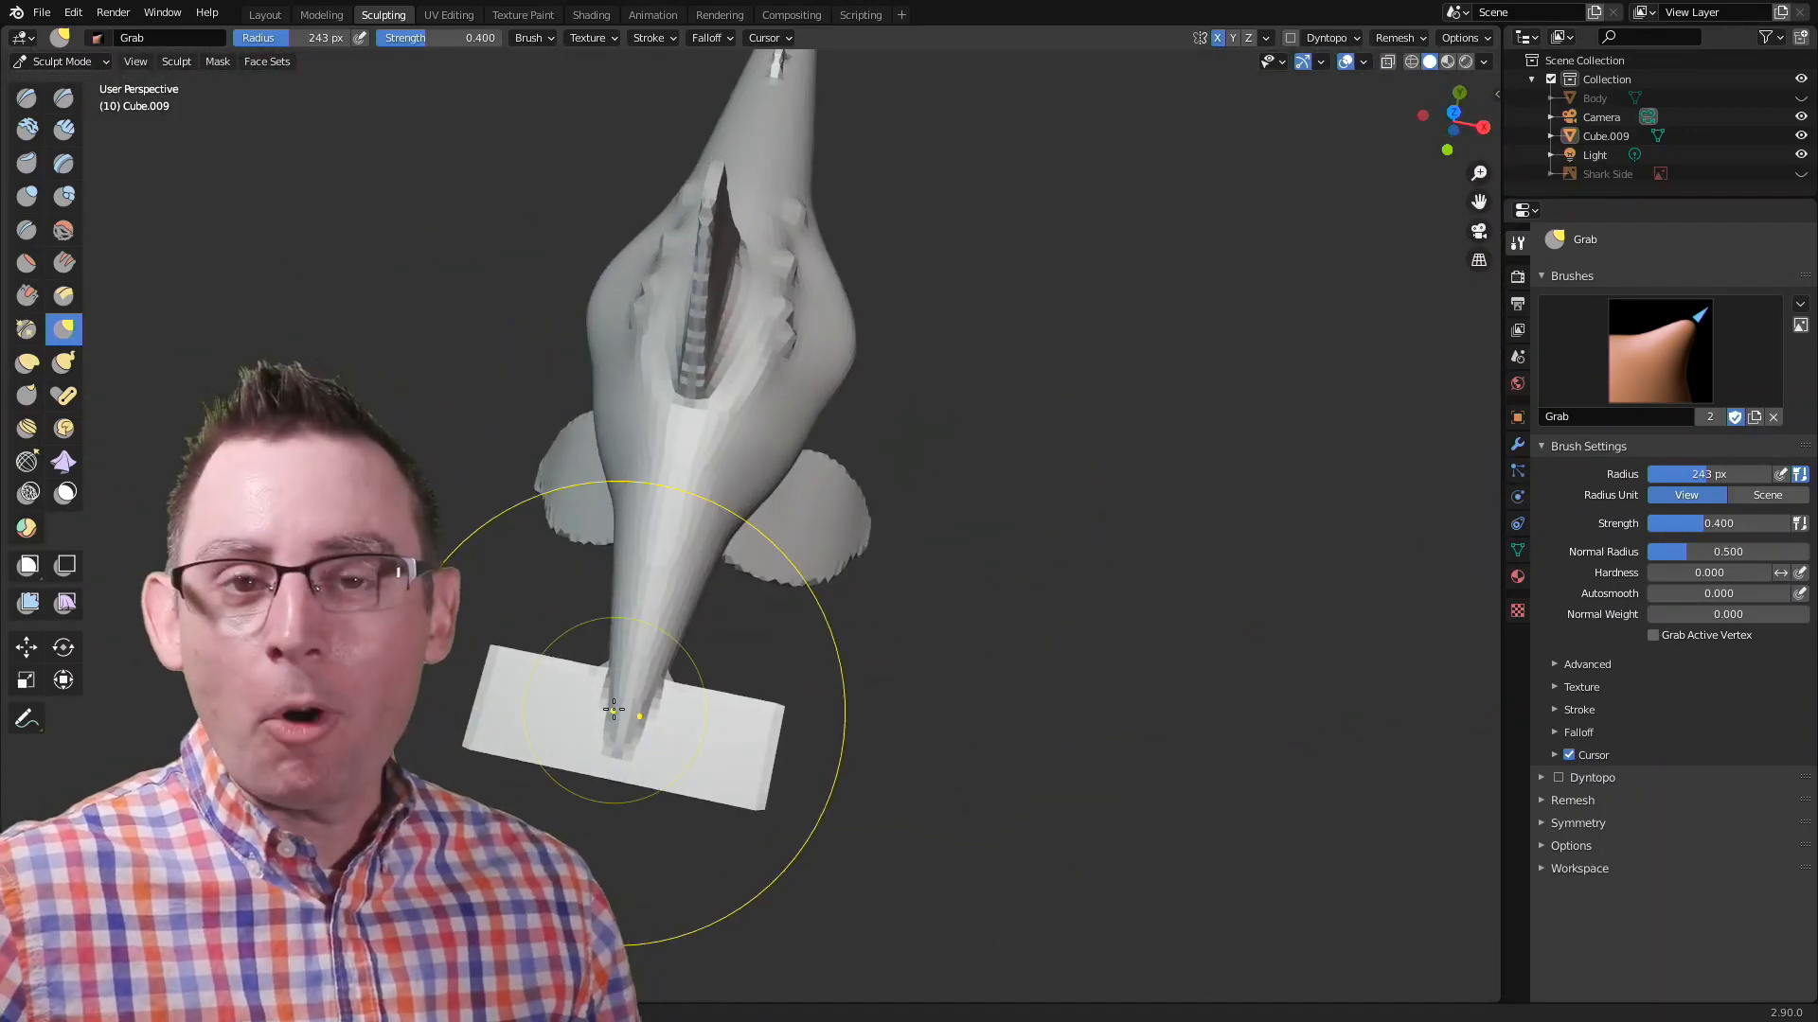
{"action": "mouse_move", "coordinate": [962, 549]}
{"action": "middle_mouse_down"}
{"action": "mouse_move", "coordinate": [799, 385]}
{"action": "mouse_move", "coordinate": [872, 419]}
{"action": "mouse_move", "coordinate": [865, 507]}
{"action": "mouse_move", "coordinate": [1037, 464]}
{"action": "middle_mouse_up"}
{"action": "scroll", "coordinate": [1072, 461], "scroll_direction": "up", "scroll_amount": 5}
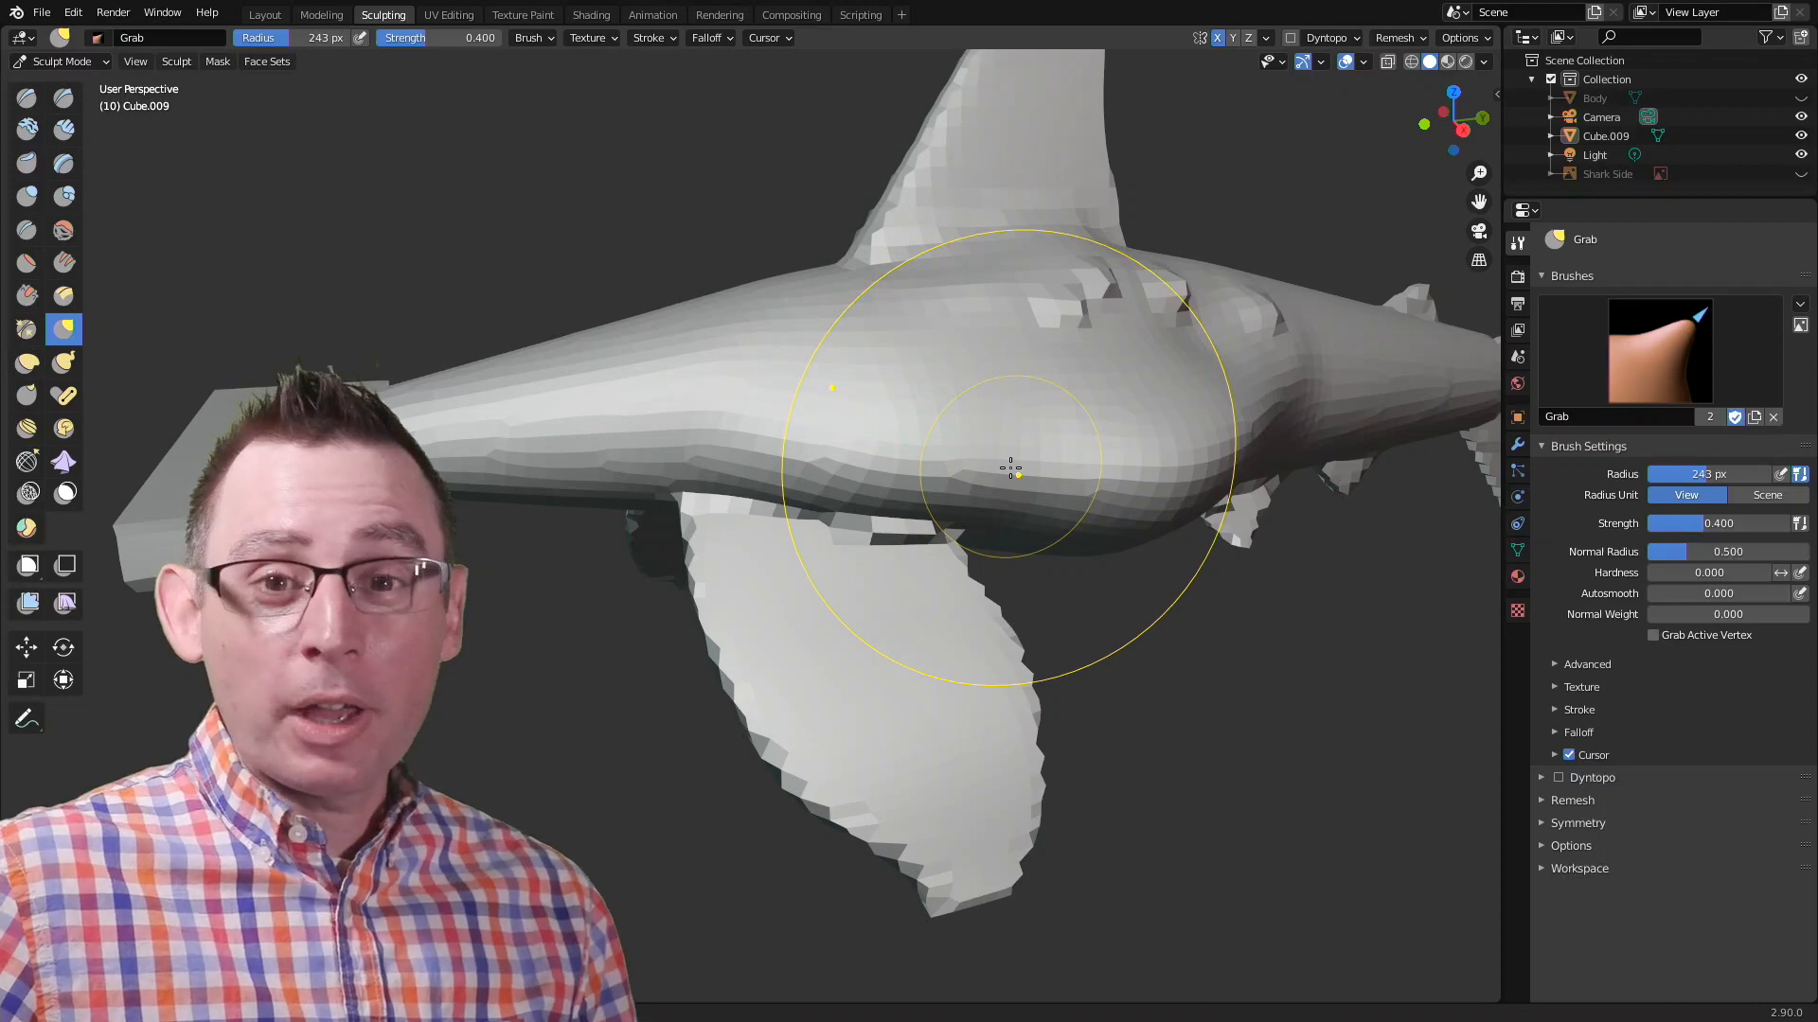
{"action": "middle_click_drag", "start_coordinate": [1010, 468], "coordinate": [911, 426]}
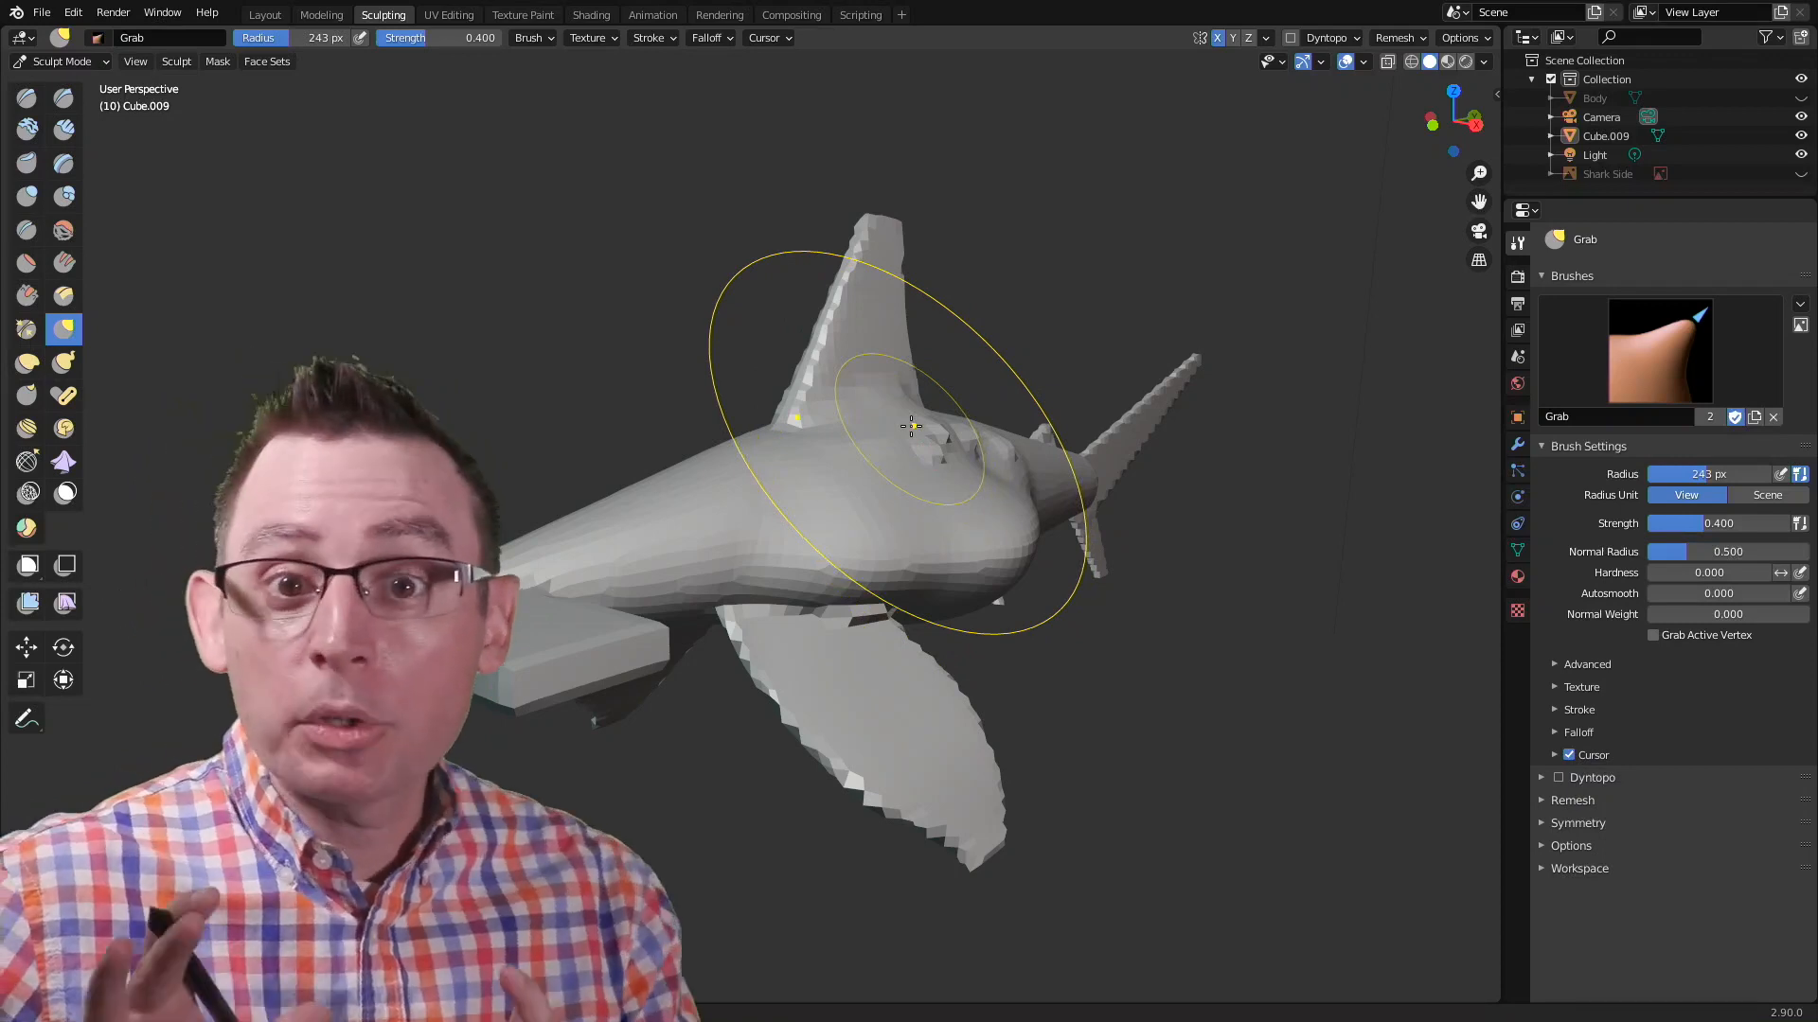